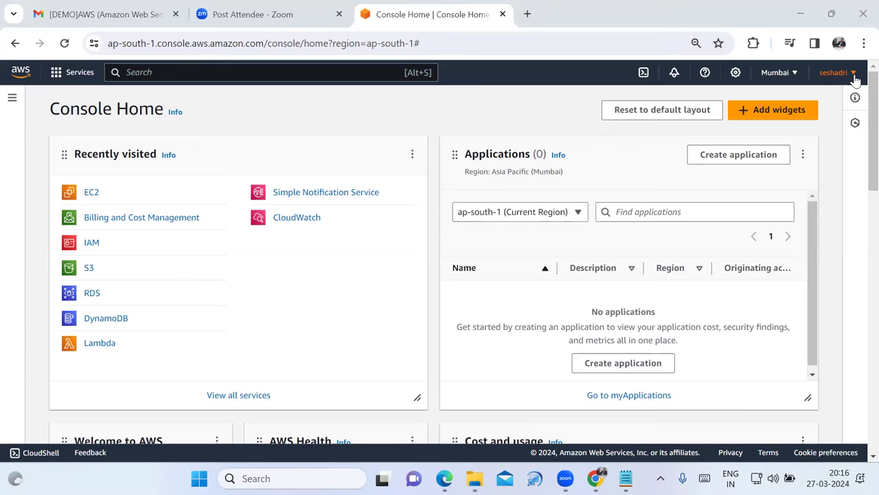
click(854, 78)
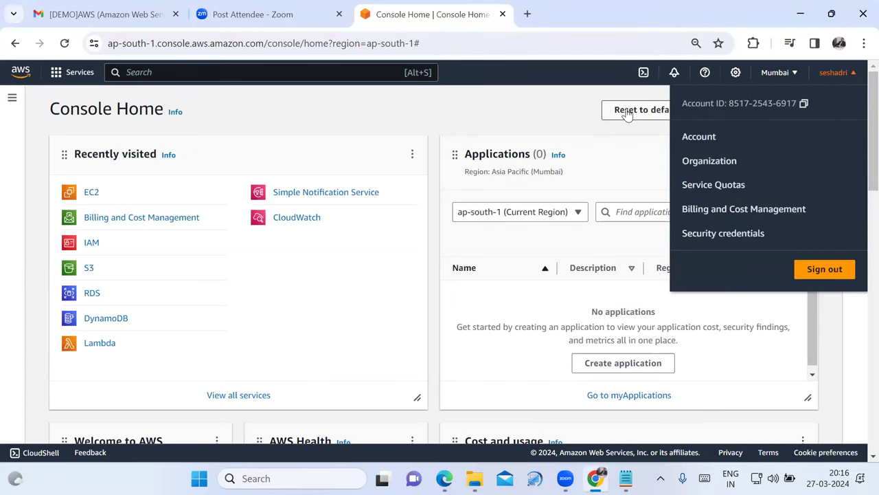
click(579, 122)
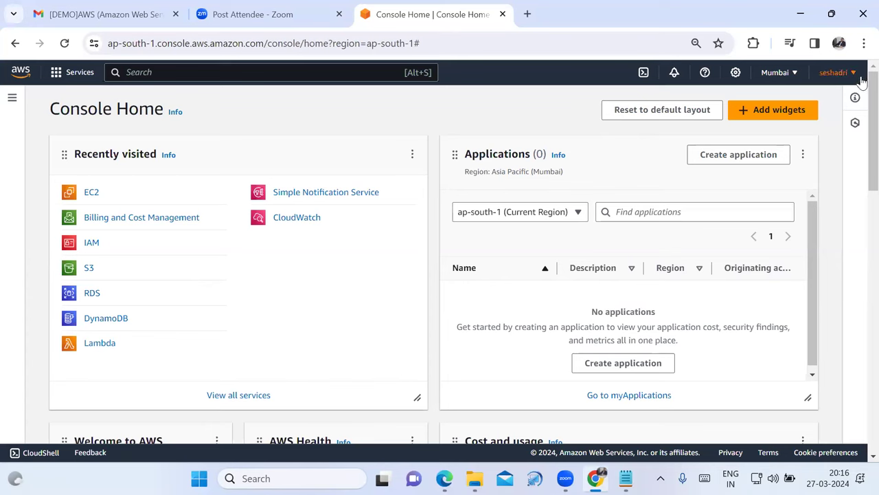
Look through the enabled and not-enabled AWS regions and choose Asia Pacific (Mumbai) as the console region.
click(794, 73)
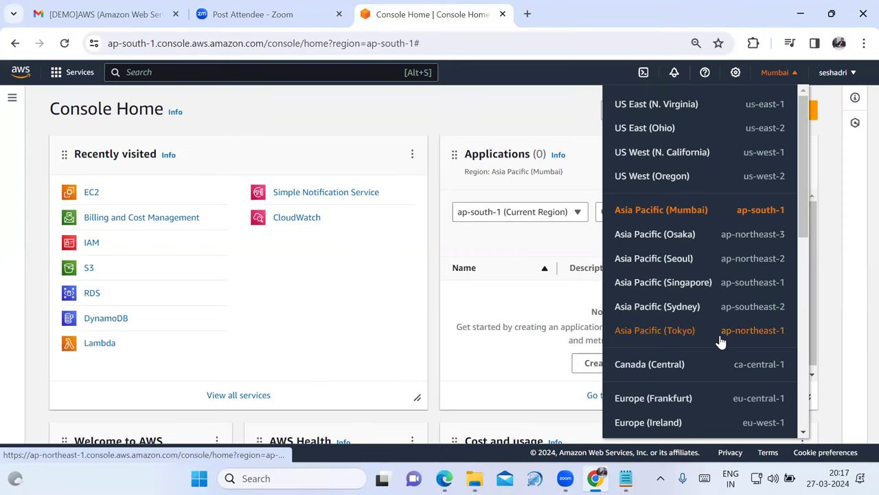
scroll(719, 342, down, 2)
scroll(720, 342, down, 6)
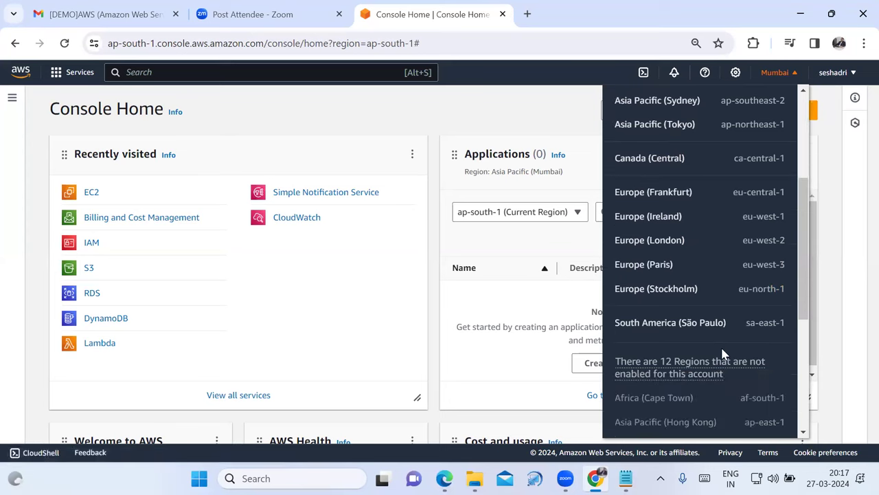
scroll(729, 326, down, 2)
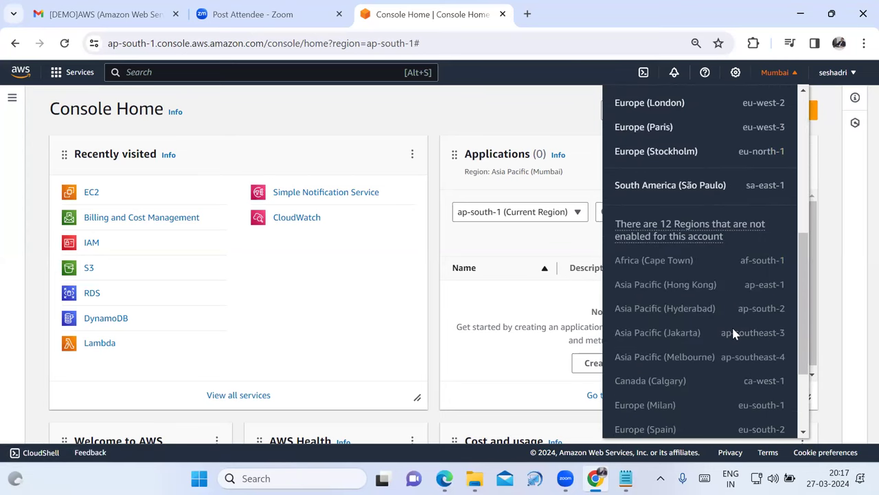
scroll(737, 340, down, 2)
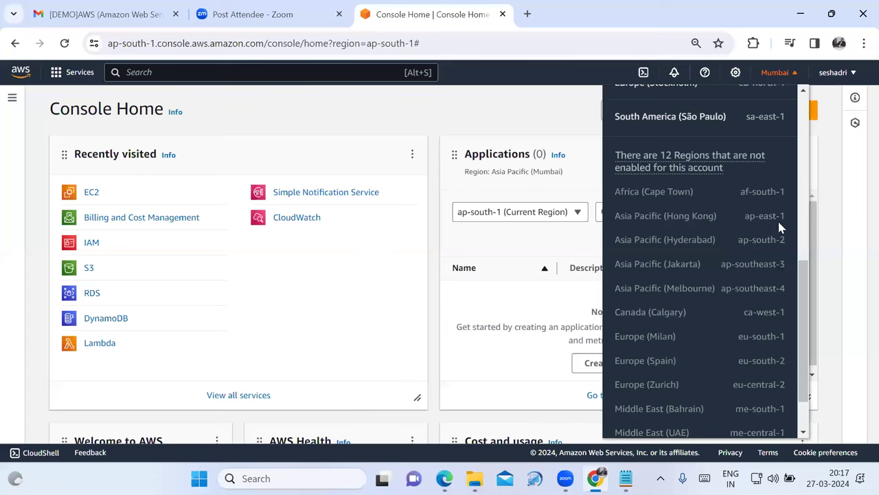
scroll(779, 216, up, 3)
scroll(781, 214, up, 3)
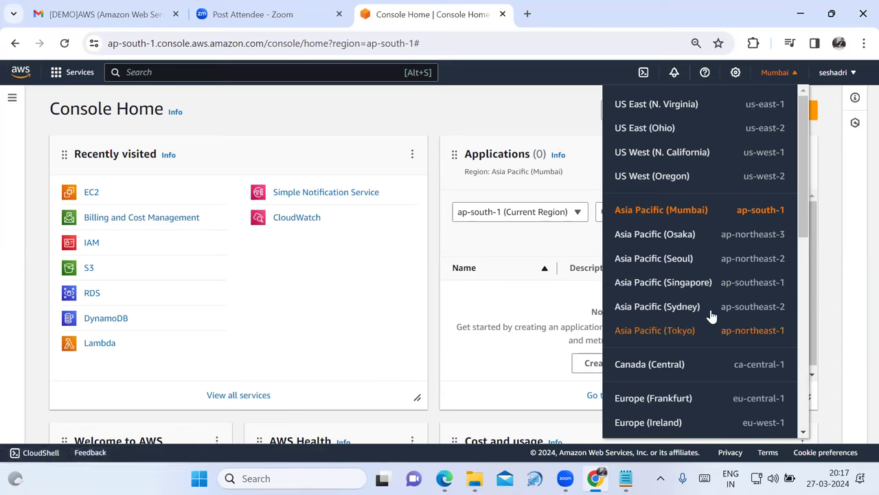
click(693, 214)
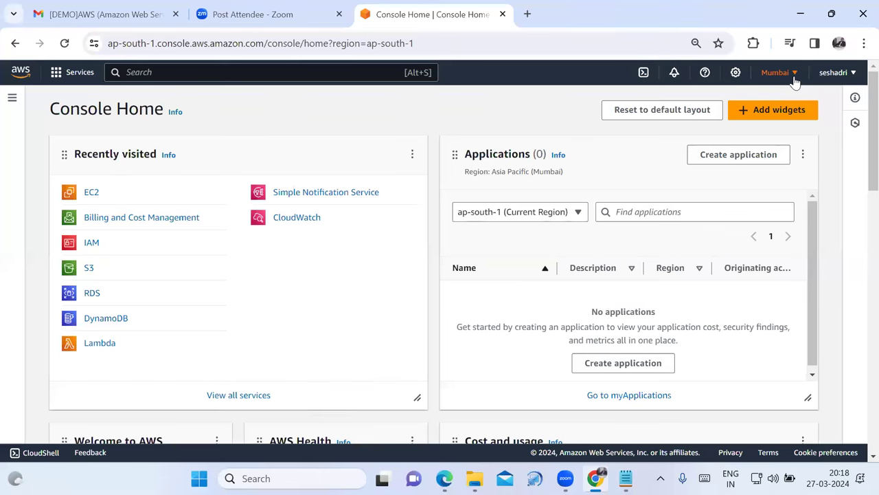
Search Google for "aws global infrastructure" in a new browser tab and open the AWS Global Infrastructure result.
key(ctrl+t)
click(461, 295)
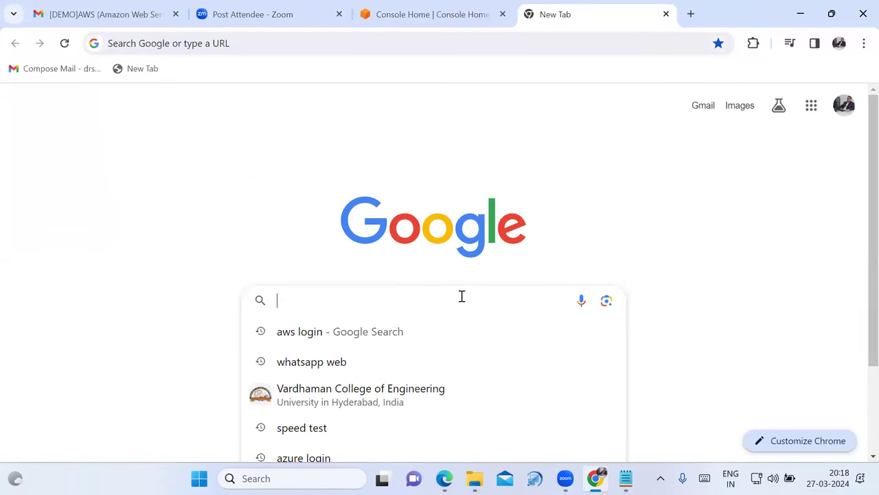
text(aws global)
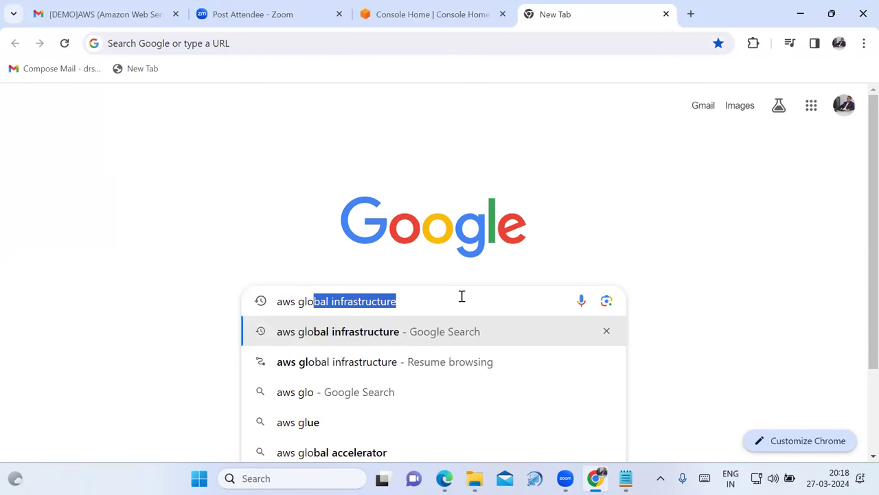
click(399, 337)
scroll(266, 369, down, 3)
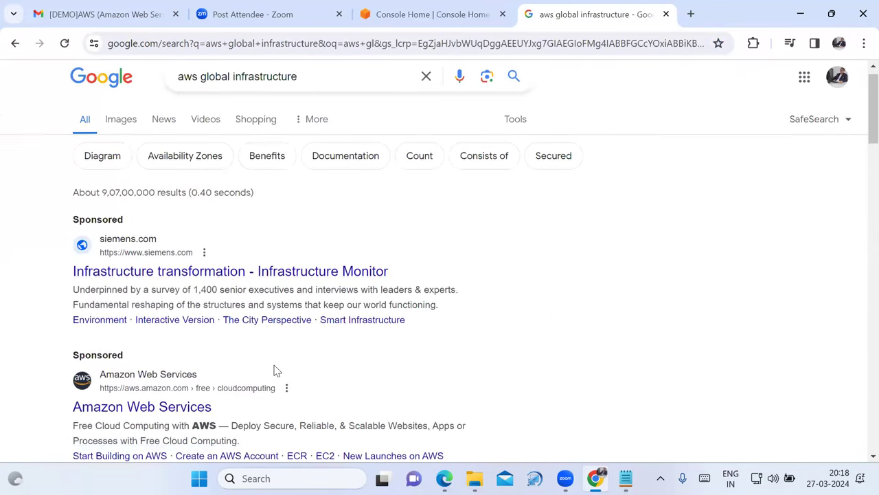
click(226, 346)
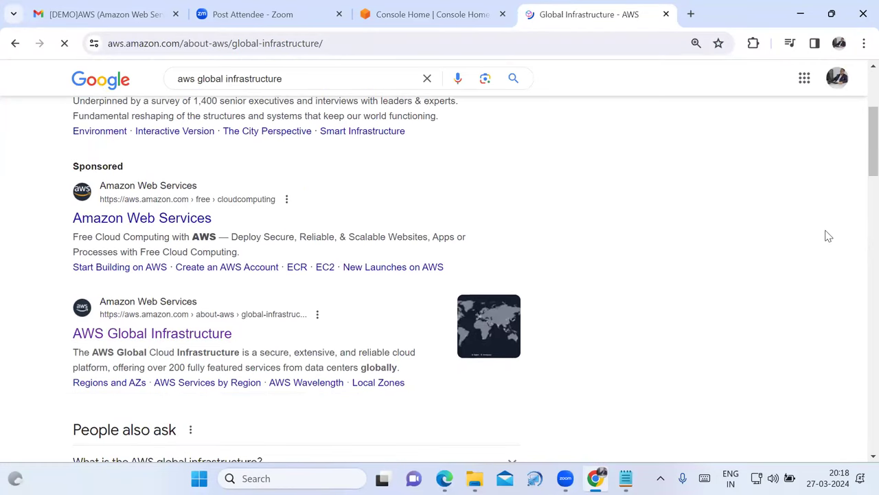
Read the launched Regions and Availability Zones figures, highlighting them and the paragraph under AWS Global Infrastructure Map.
scroll(520, 303, down, 3)
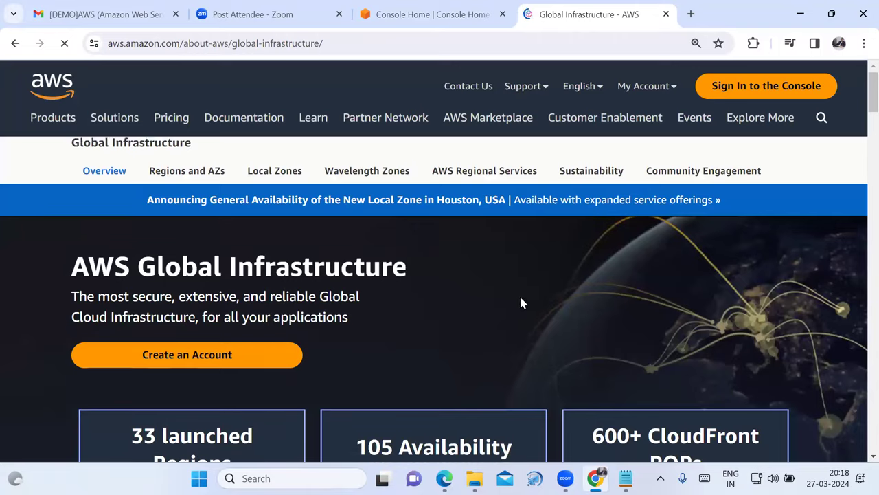
scroll(543, 285, up, 1)
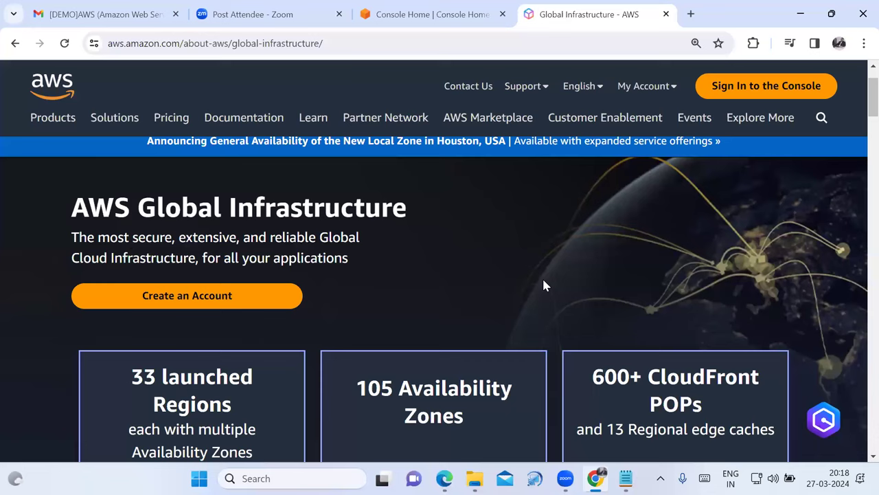
scroll(440, 344, down, 2)
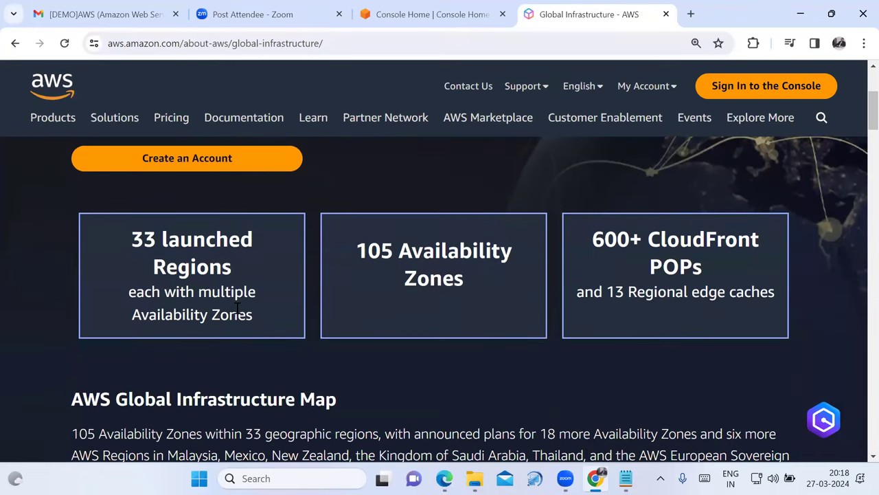
drag(132, 237, 233, 267)
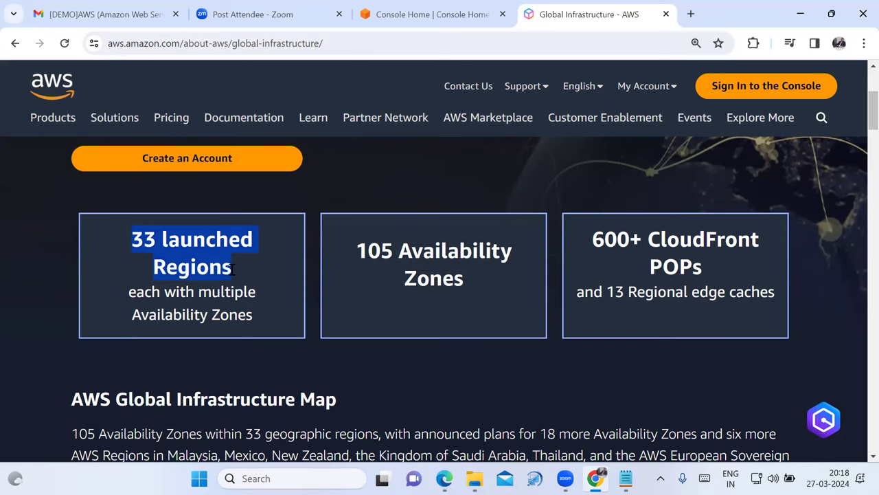
drag(351, 250, 485, 281)
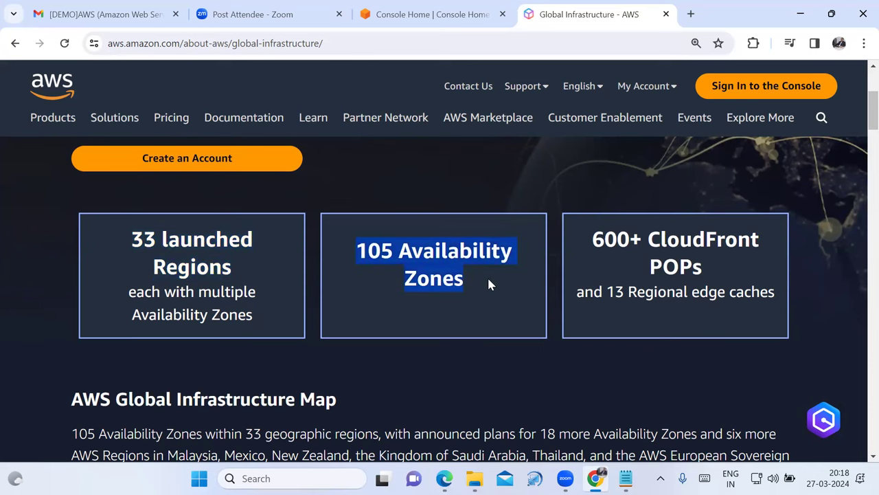
scroll(428, 367, down, 2)
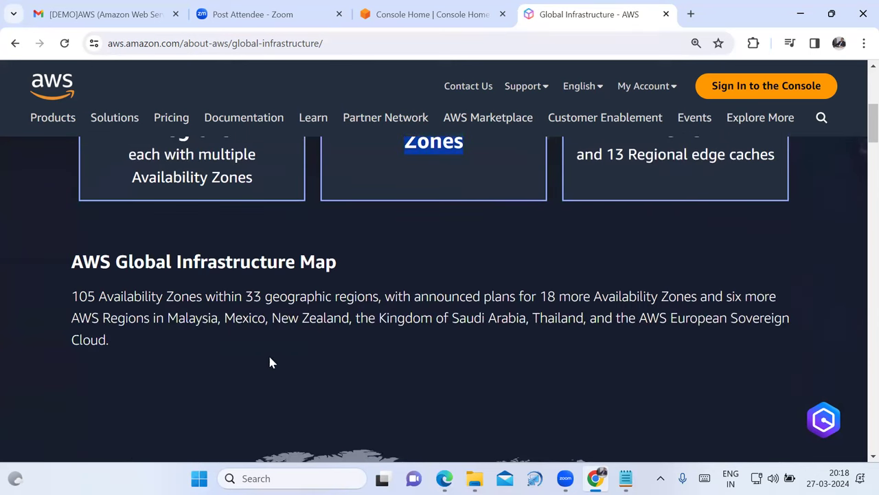
drag(73, 297, 638, 318)
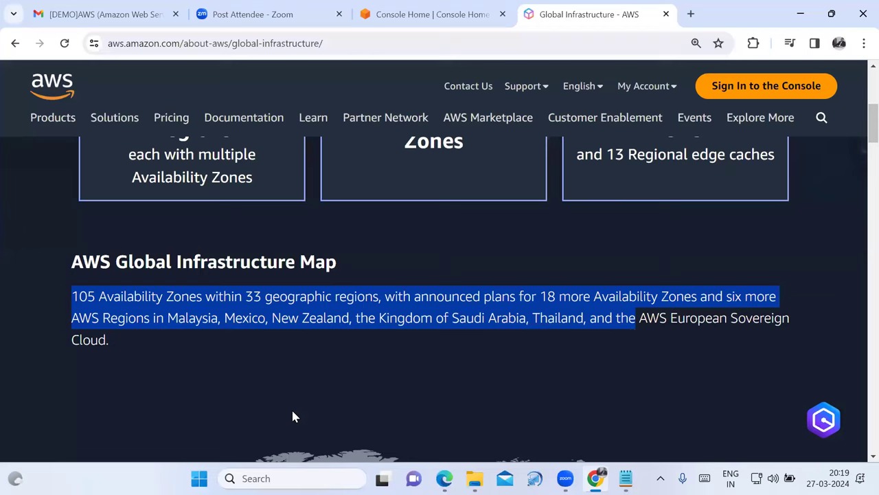
Examine region markers on the world map for Spain and North America, including Oregon and Northern California.
scroll(298, 394, down, 3)
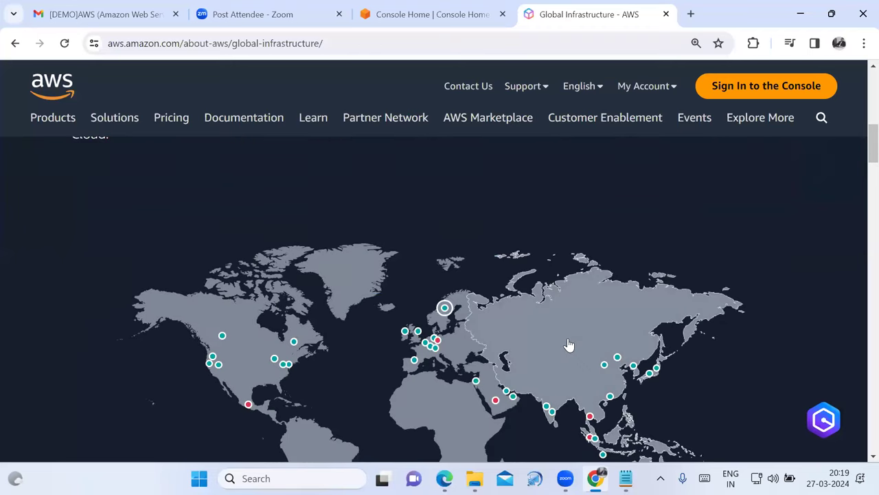
scroll(570, 346, down, 1)
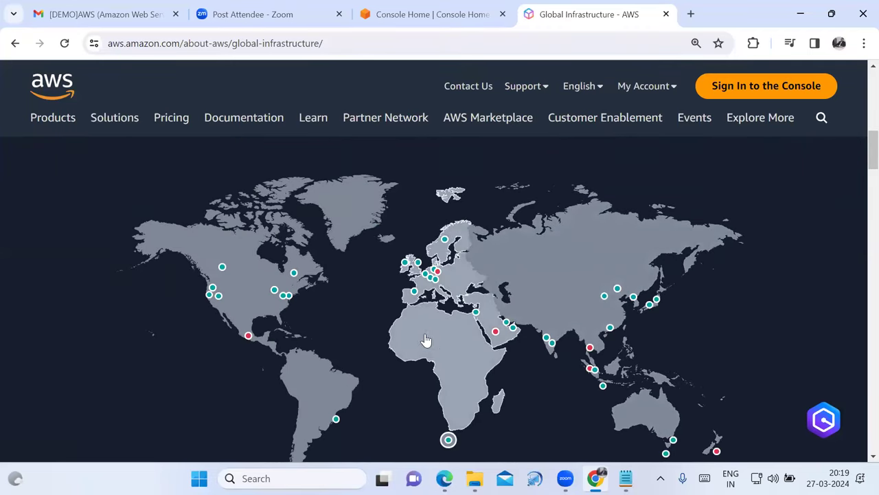
click(414, 291)
click(255, 302)
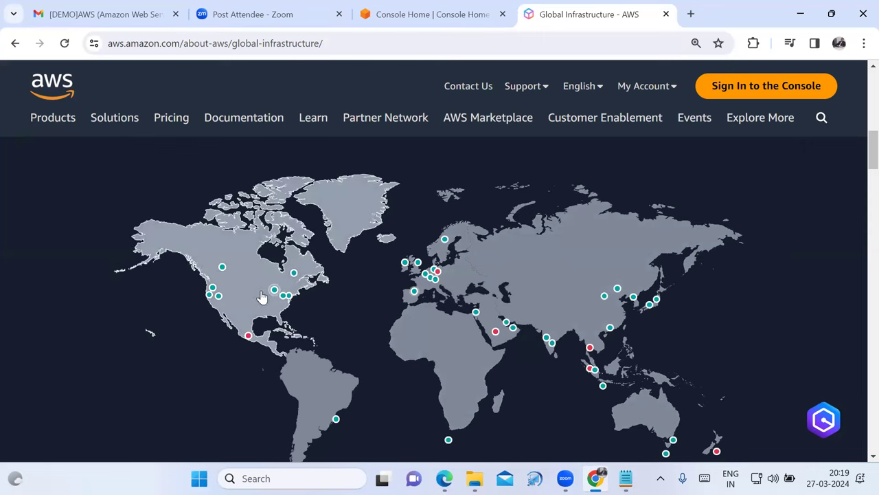
click(274, 289)
click(240, 274)
click(222, 267)
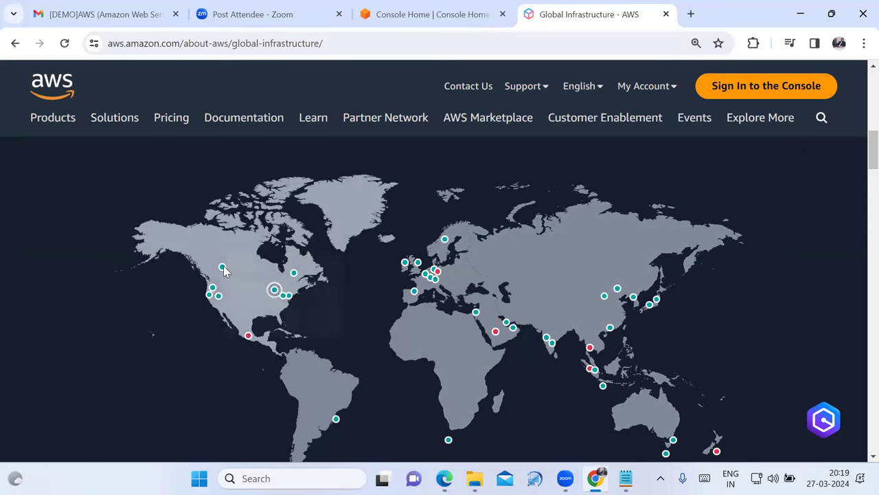
click(214, 288)
click(210, 293)
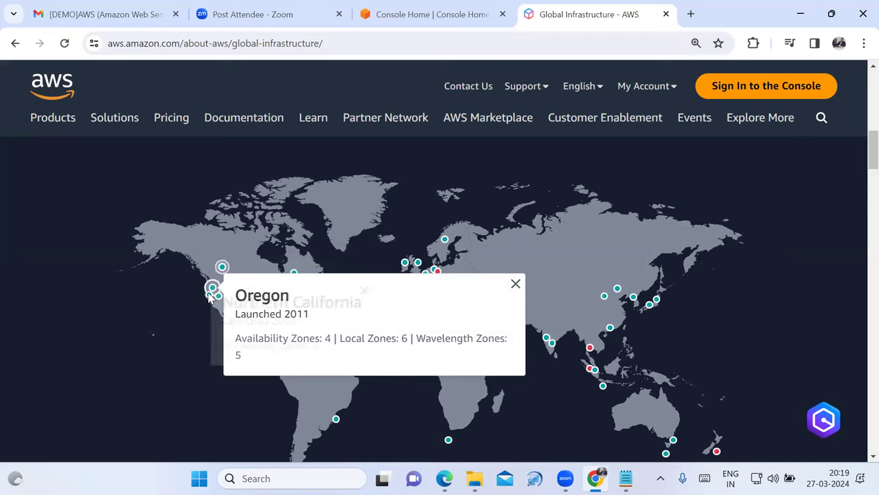
Check the map's region details for the westernmost European marker and the UAE.
click(318, 237)
click(405, 262)
click(494, 378)
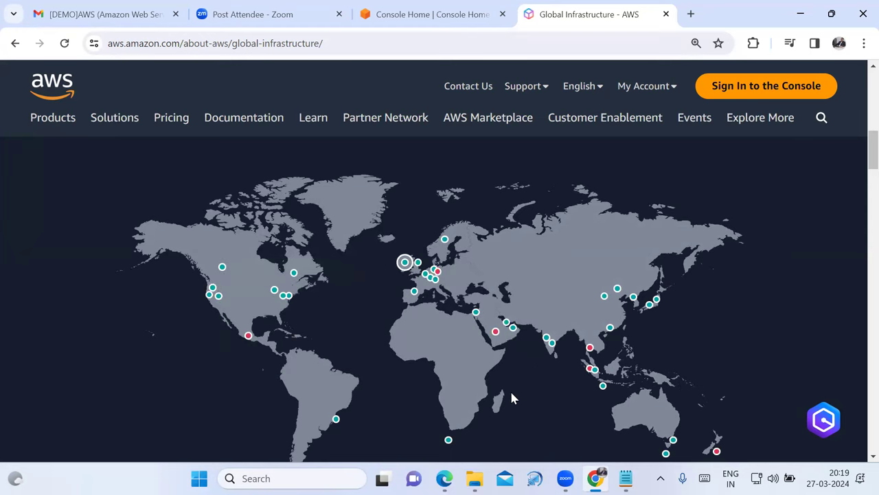
click(513, 327)
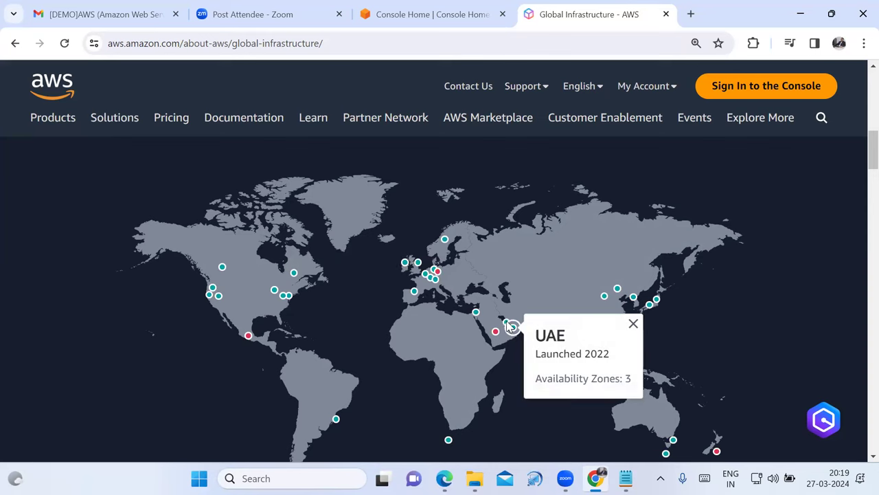
click(460, 416)
scroll(472, 399, down, 1)
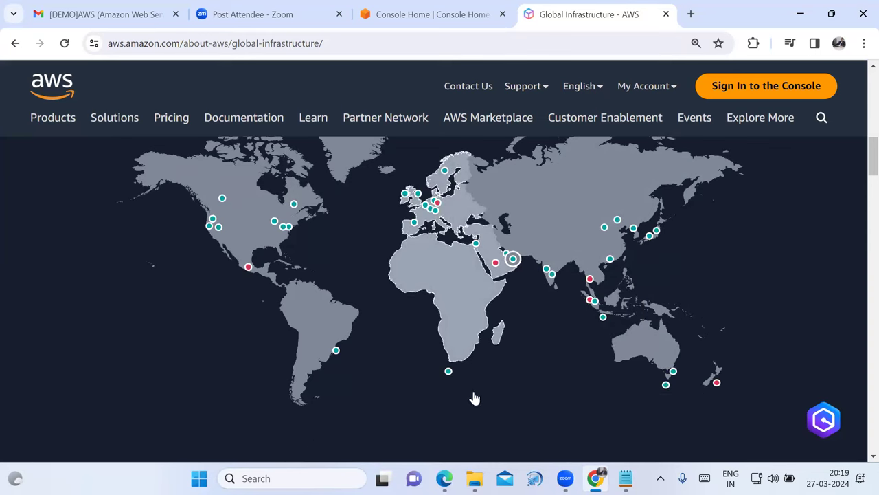
Check the map's region details for Hyderabad, Mumbai, Kingdom of Saudi Arabia and Mexico.
click(553, 274)
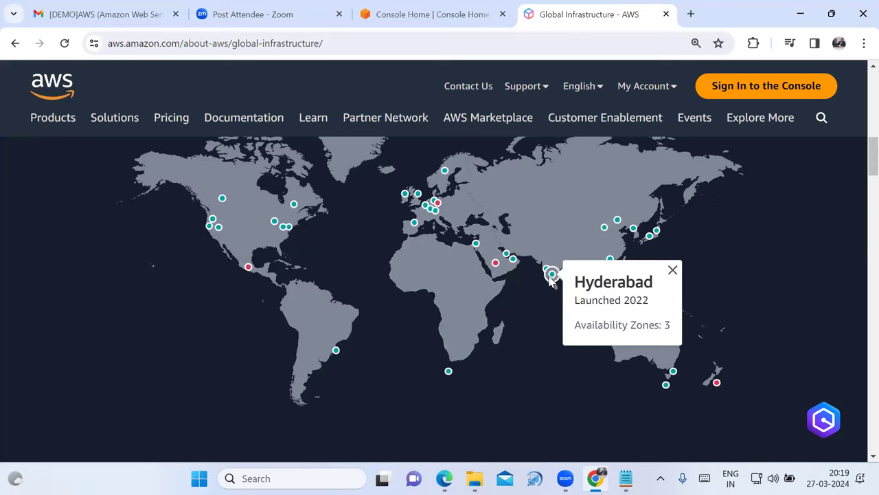
click(546, 268)
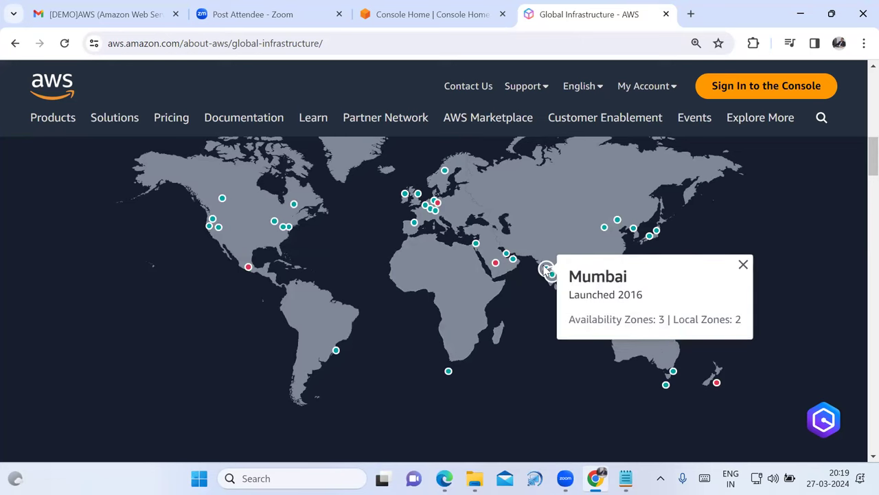
click(507, 389)
click(495, 264)
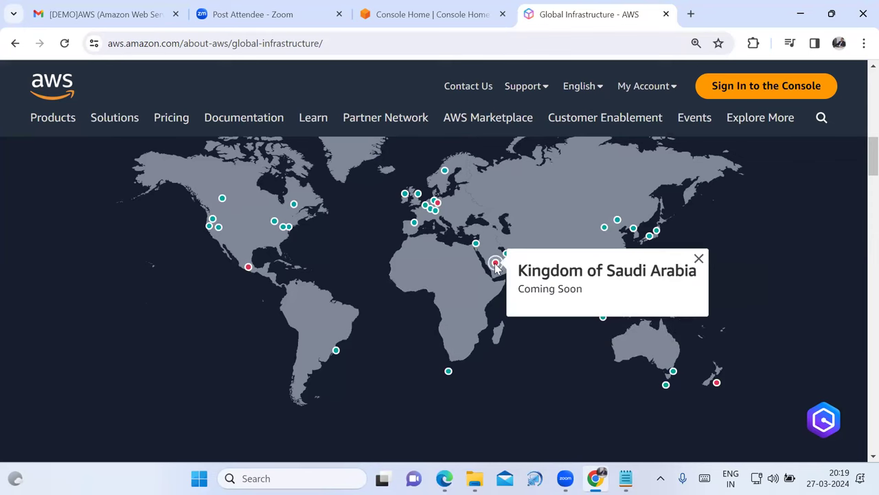
click(248, 267)
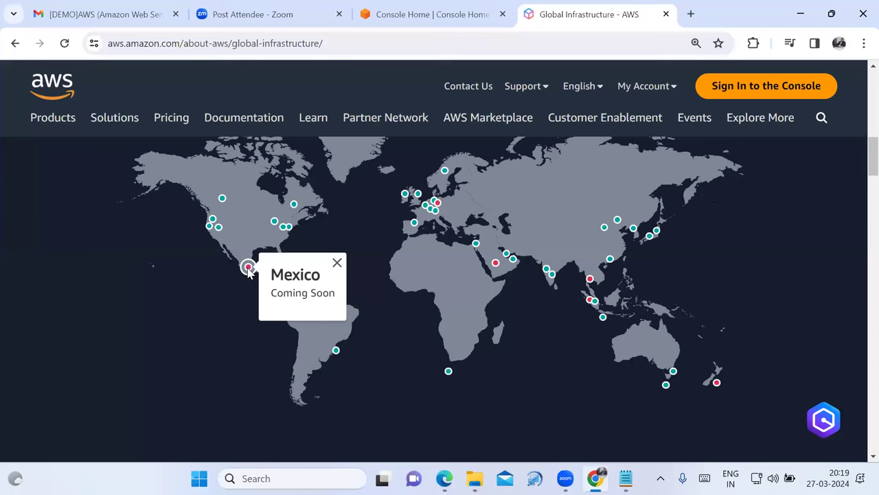
Highlight "18 more Availability Zones" in the infrastructure map's paragraph and return to the Console Home tab.
scroll(211, 319, up, 3)
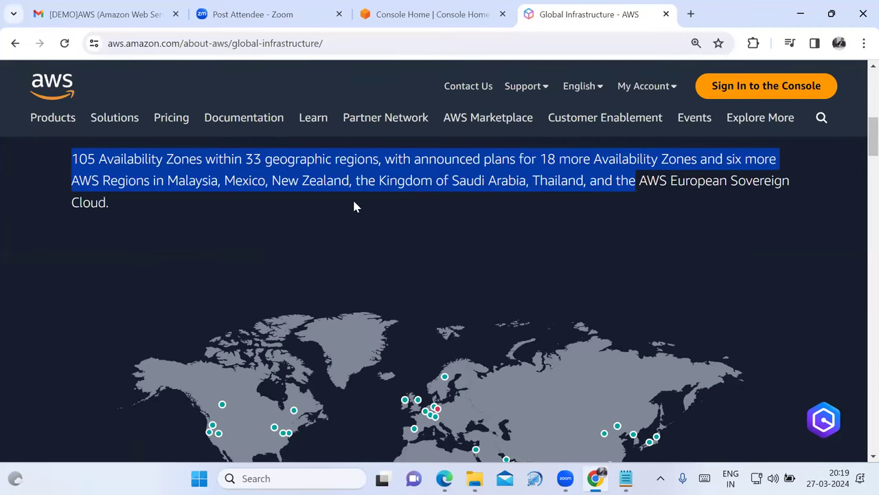
click(486, 211)
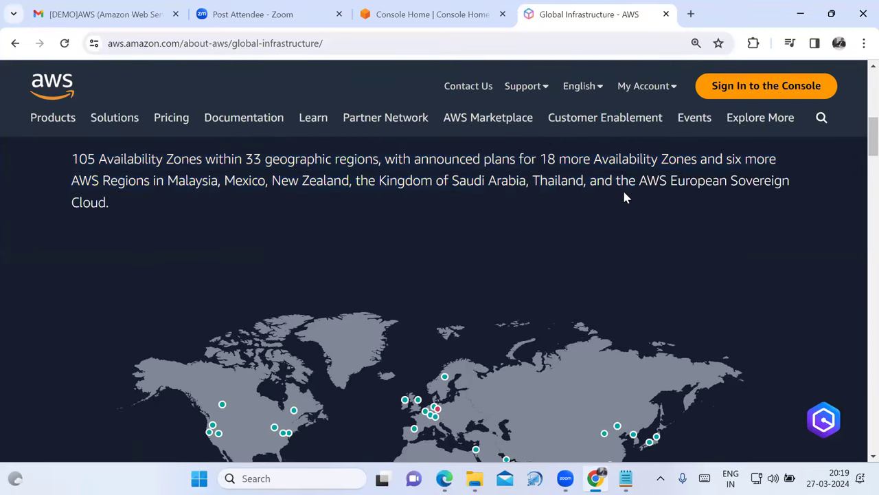
double_click(546, 159)
drag(576, 160, 699, 157)
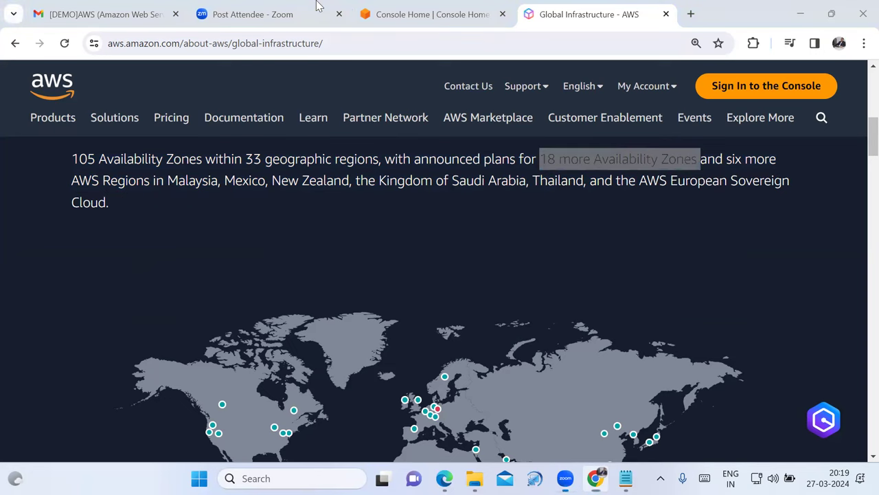
click(440, 14)
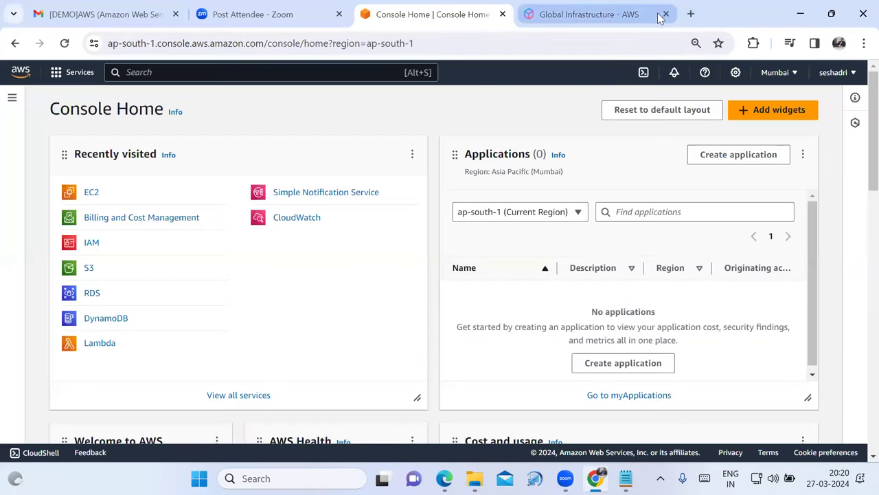
Close the Global Infrastructure page and browse the service categories in the AWS console before dismissing the list.
click(666, 14)
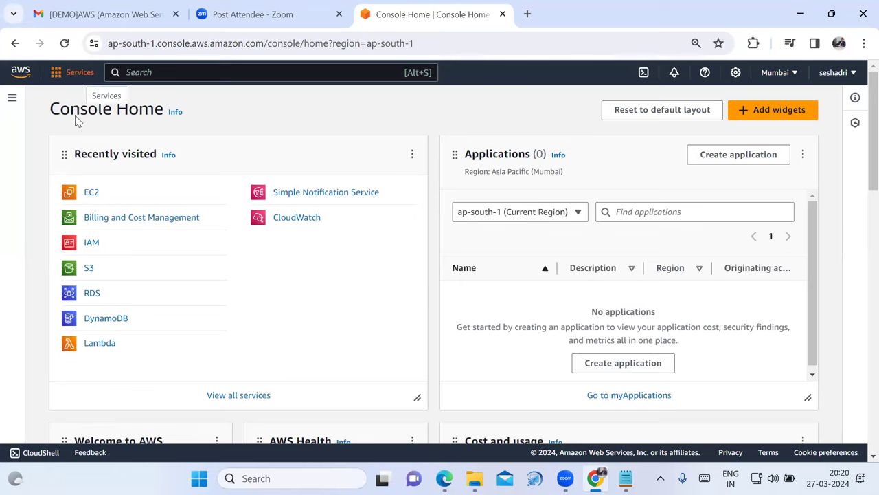
key(Return)
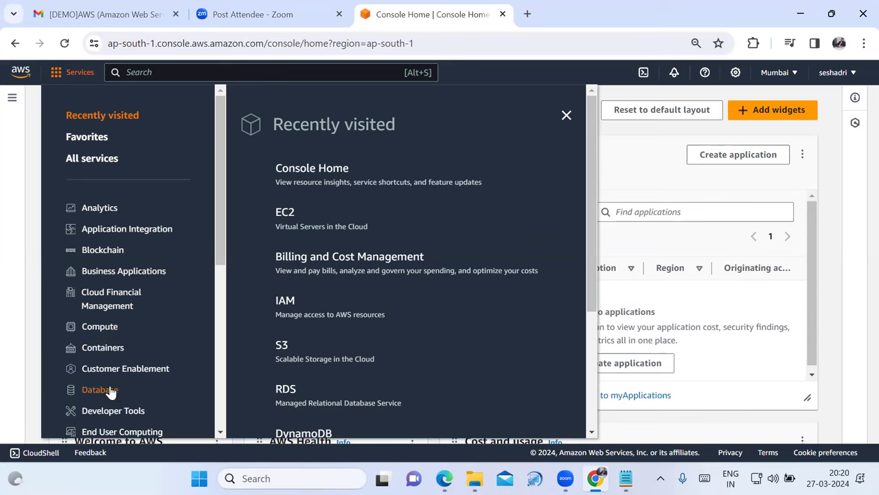
scroll(112, 389, down, 1)
scroll(115, 389, down, 4)
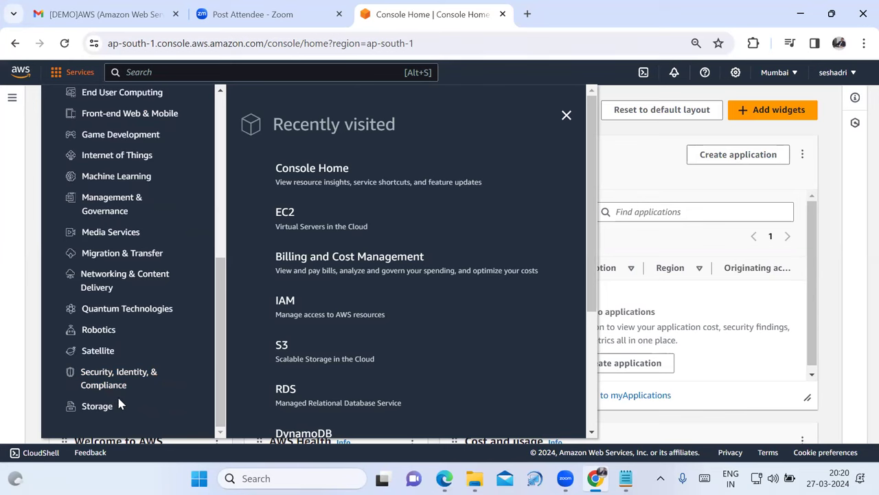
scroll(120, 385, up, 3)
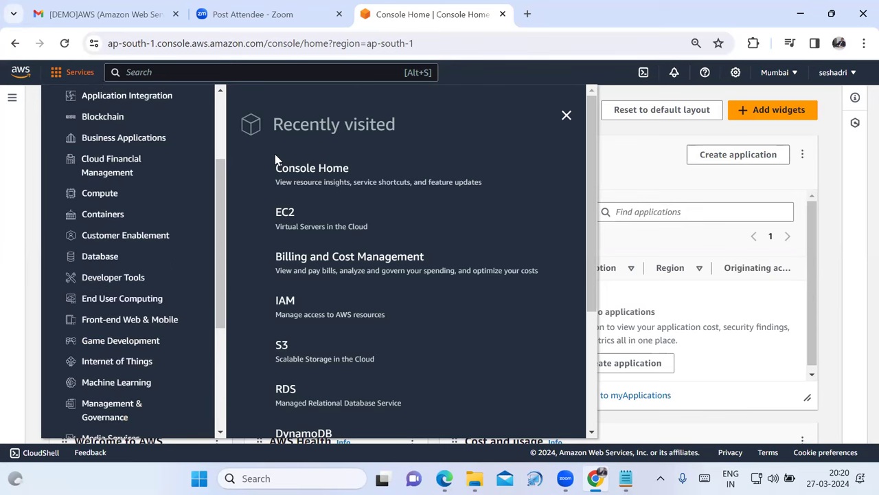
click(634, 148)
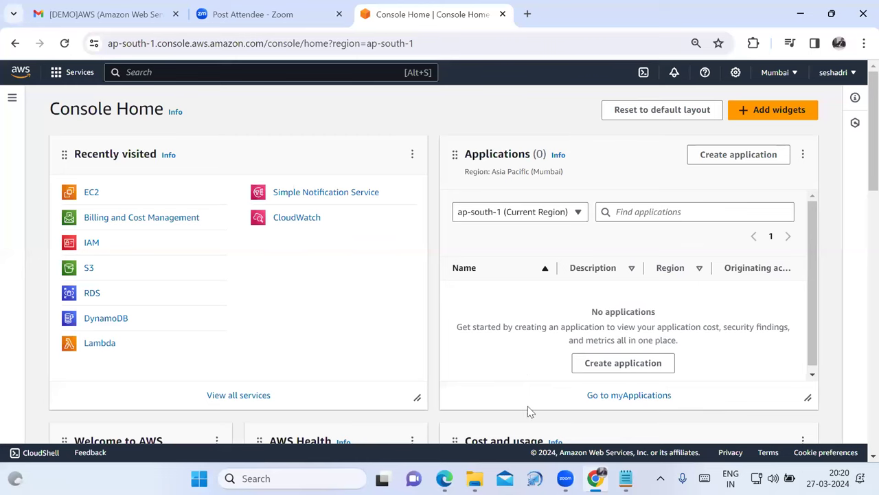
Switch to the AWS8PM notes in Notepad and add the line "Compute - EC2 - Elastic Cloud Computing" below the account requirements.
click(626, 478)
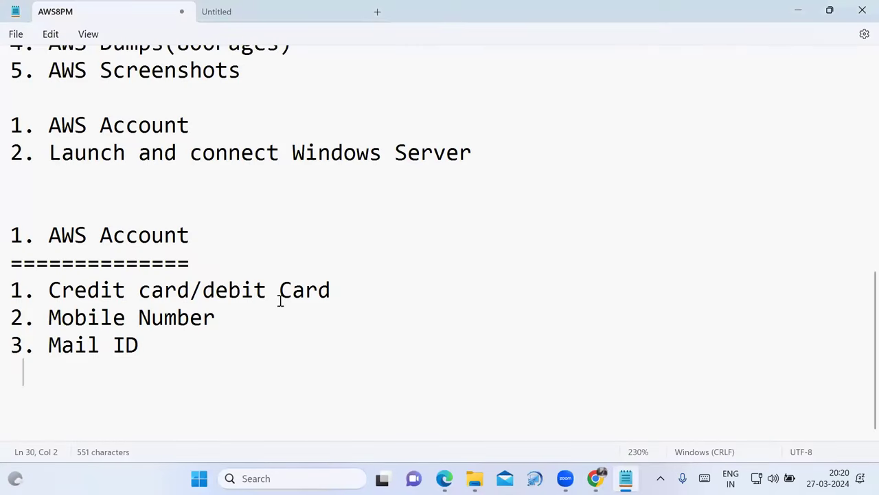
key(BackSpace)
key(Return)
text(Com)
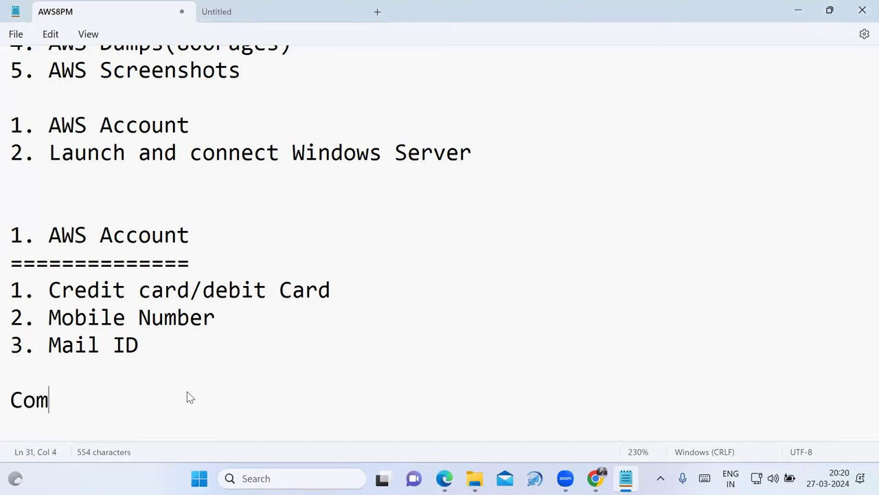
text(pute -)
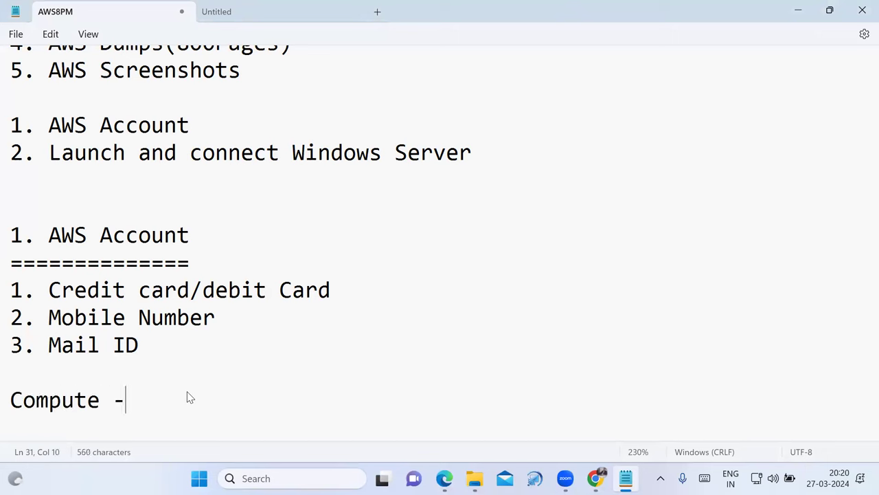
text( EC2)
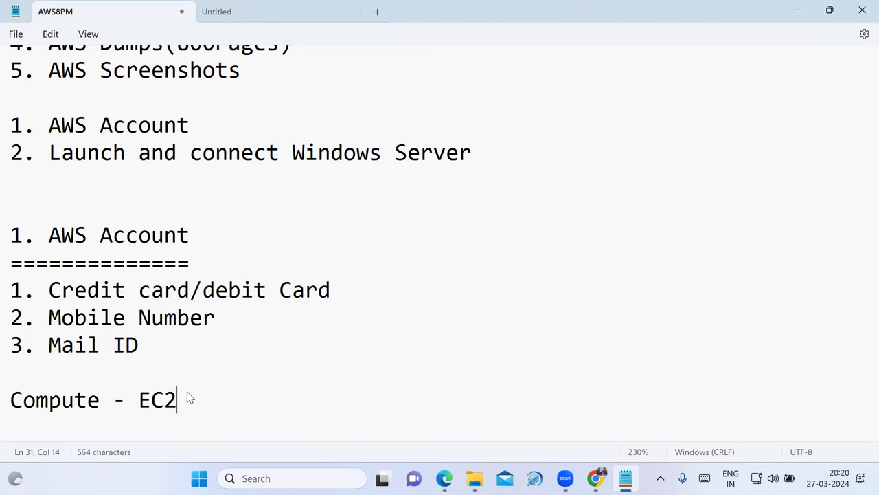
text( - Elastic )
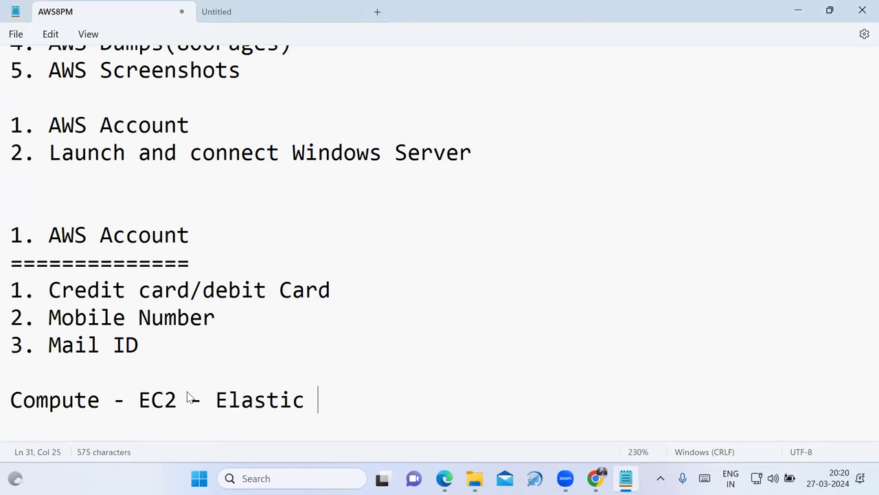
text(Cloud Co)
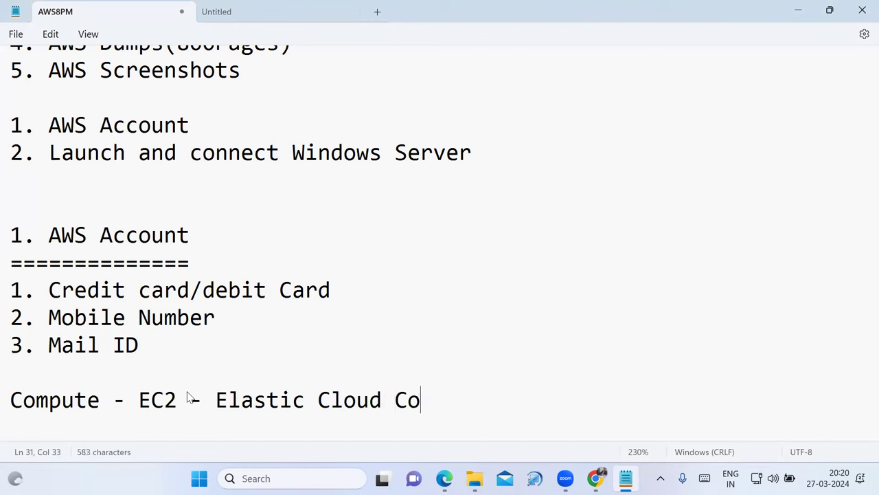
text(mputing)
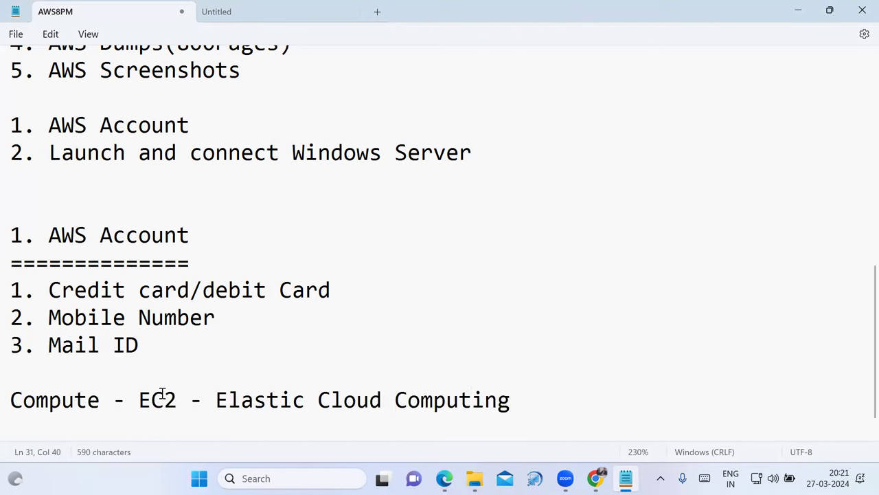
Highlight "Cloud Computing" and the full phrase "Elastic Cloud Computing" in the EC2 line.
click(319, 402)
drag(321, 404, 512, 396)
scroll(329, 420, down, 1)
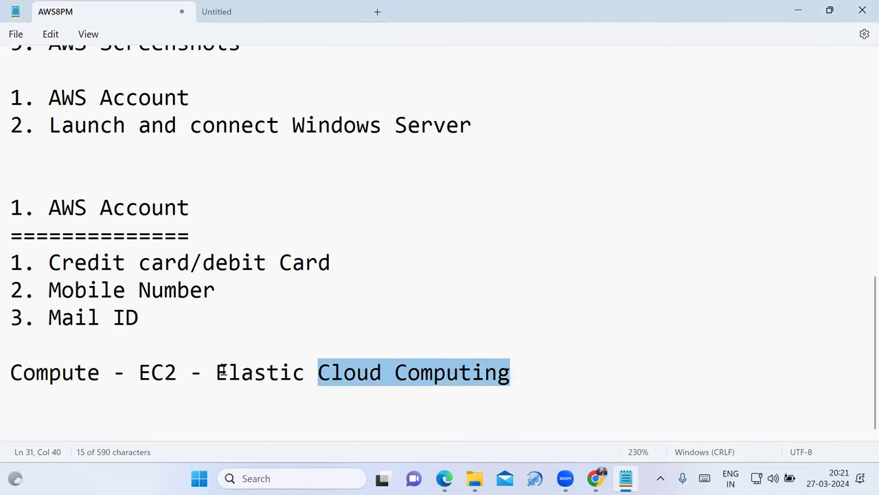
drag(217, 372, 520, 371)
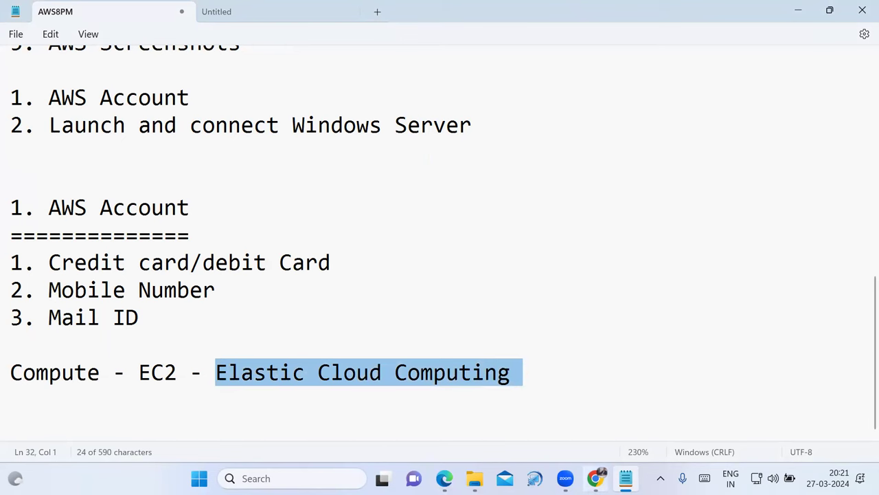
Switch to the AWS console in Chrome and open EC2 from the Compute services.
click(596, 478)
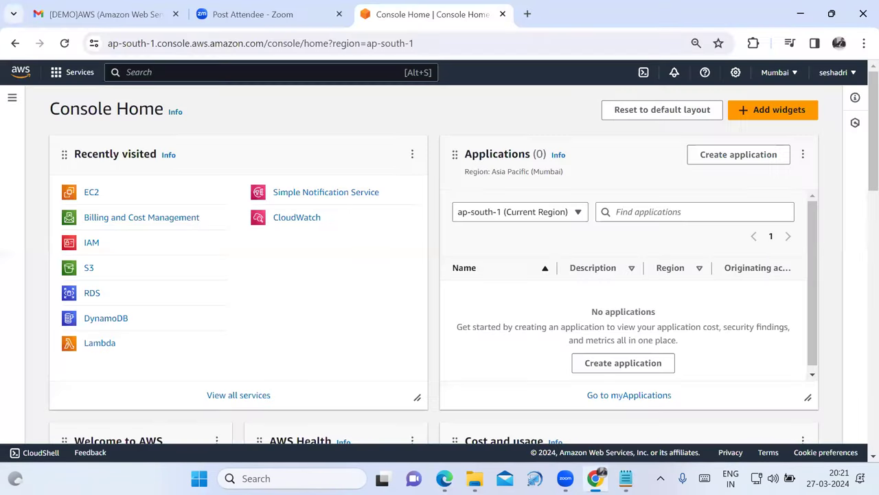
click(40, 81)
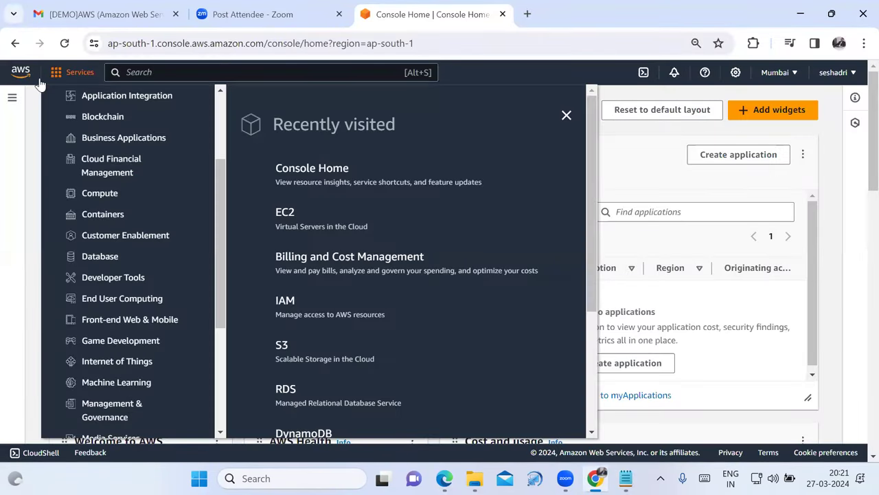
click(110, 199)
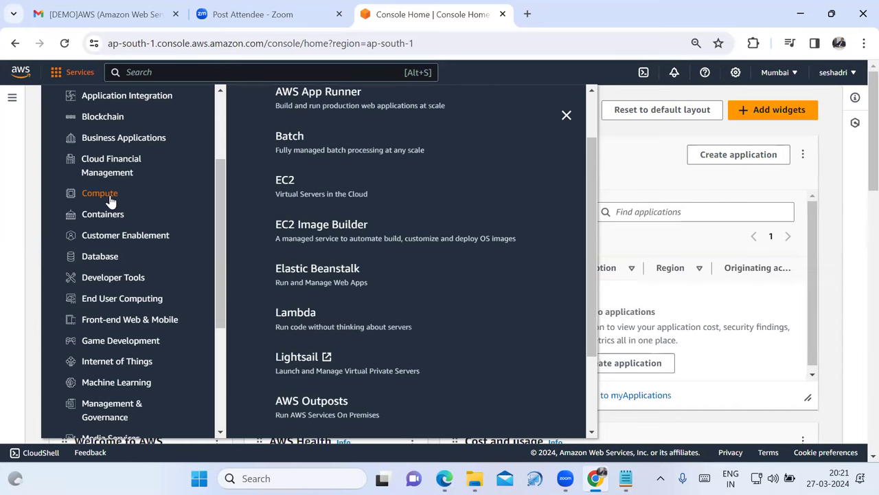
click(284, 181)
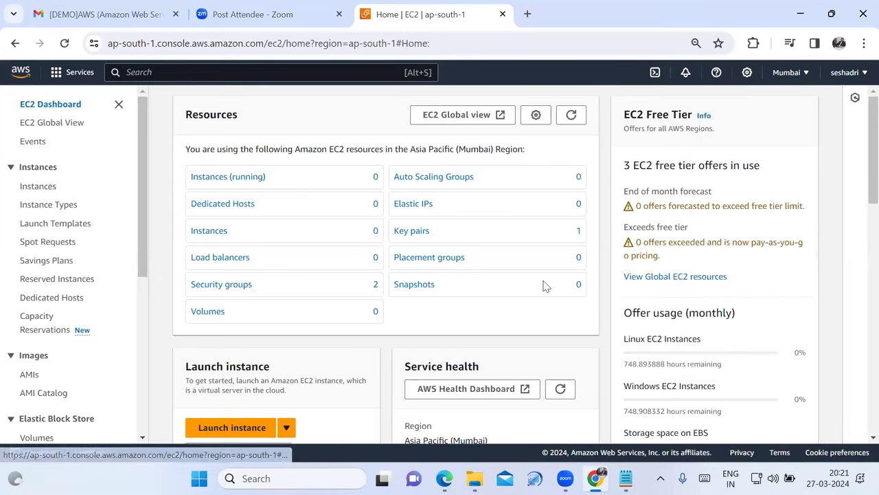
In the Notepad notes, copy "2. Launch and connect Windows Server" below the EC2 line and underline it with equals signs.
key(alt+Tab)
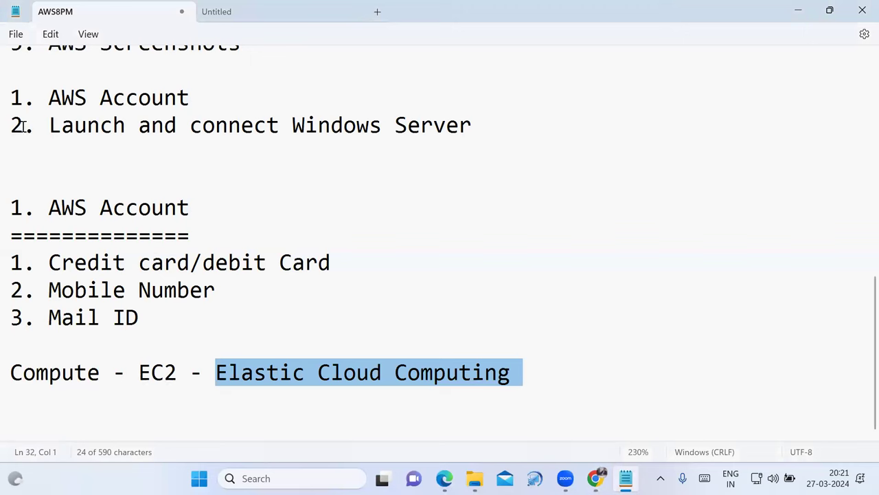
drag(9, 126, 485, 143)
key(ctrl+c)
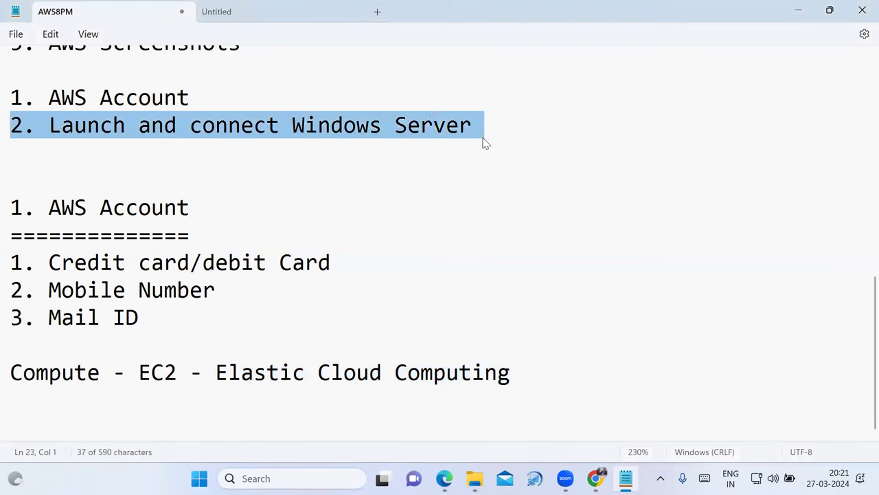
click(211, 406)
key(Return)
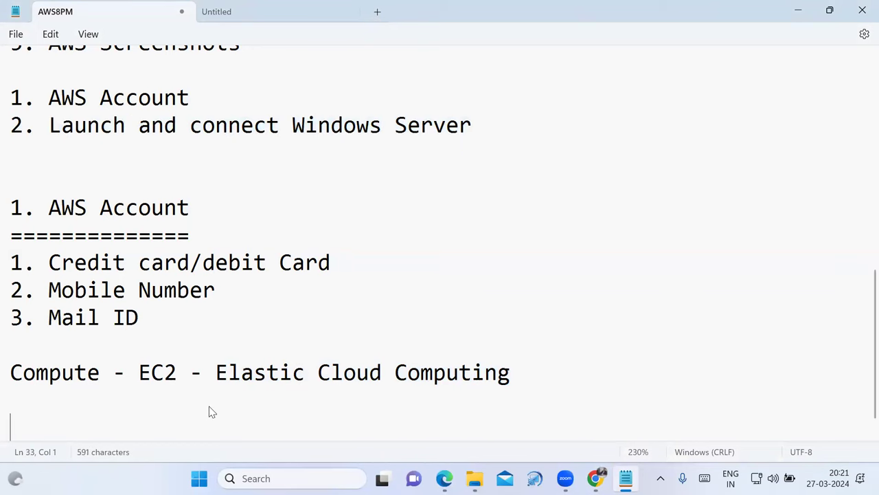
key(ctrl+v)
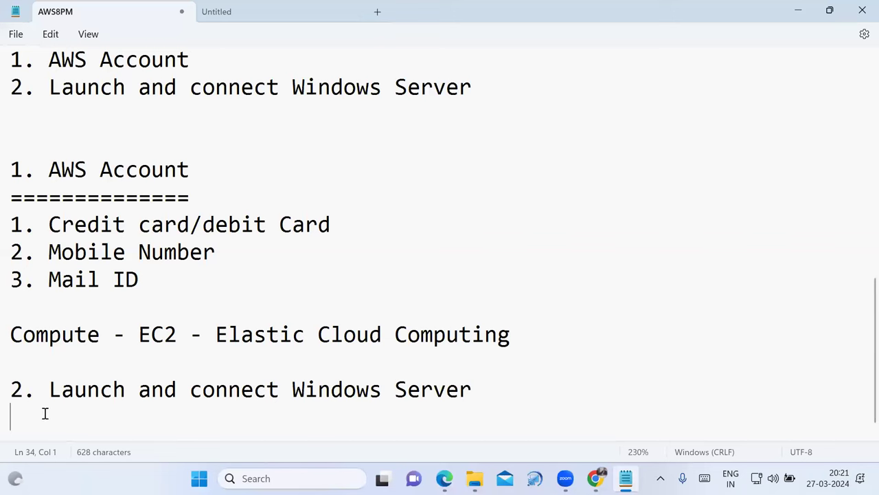
text(=====)
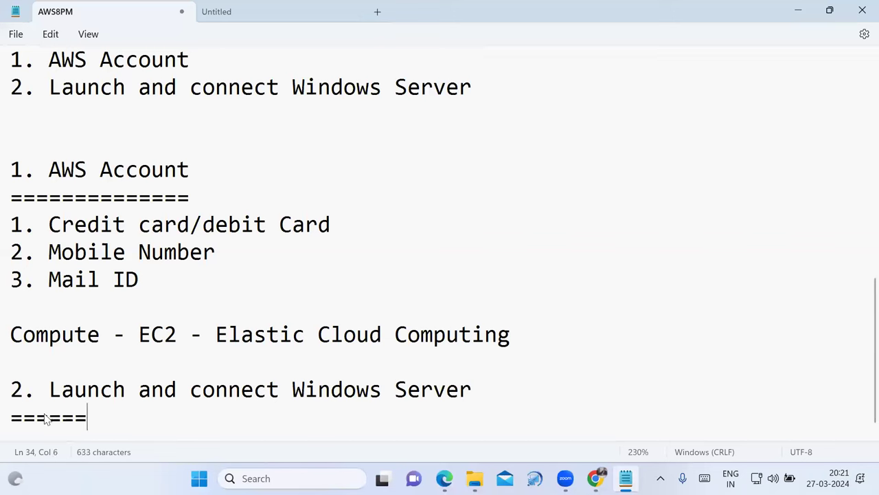
text(=================================)
key(Return)
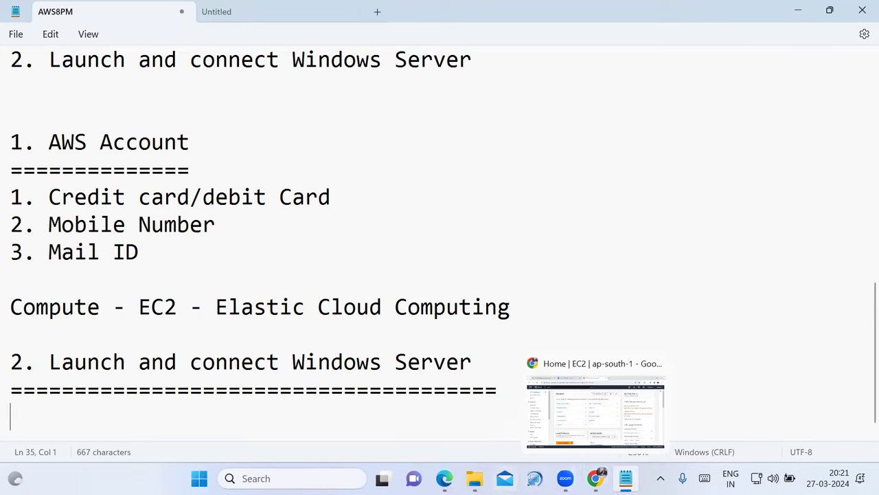
Switch to File Explorer and look through the AWS 8PM folder and its parent folder, Durga Soft.
mouse_move(464, 466)
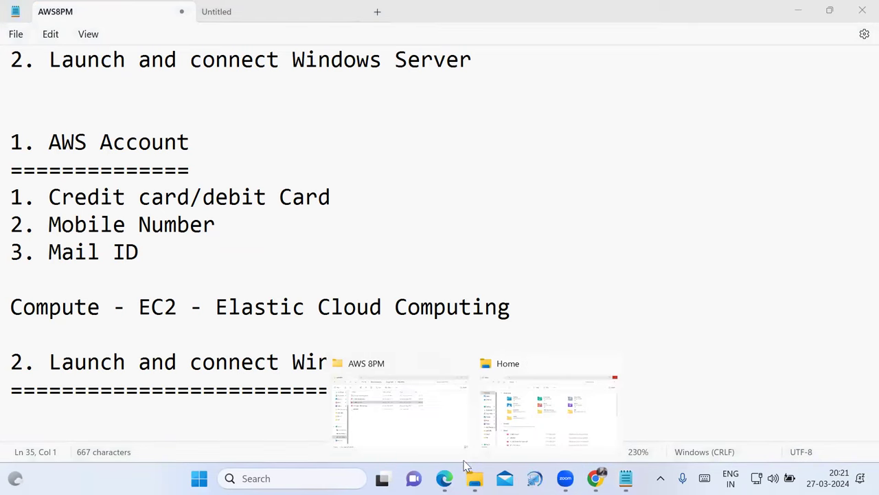
click(432, 434)
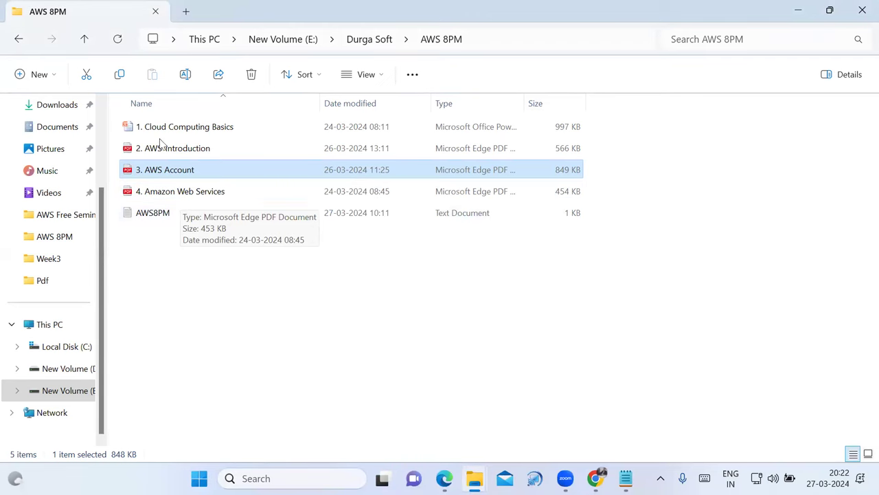
click(78, 41)
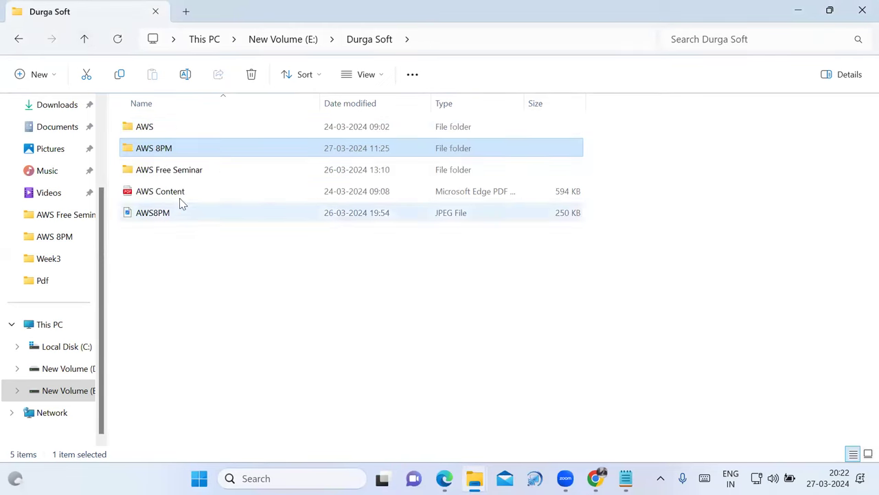
double_click(162, 157)
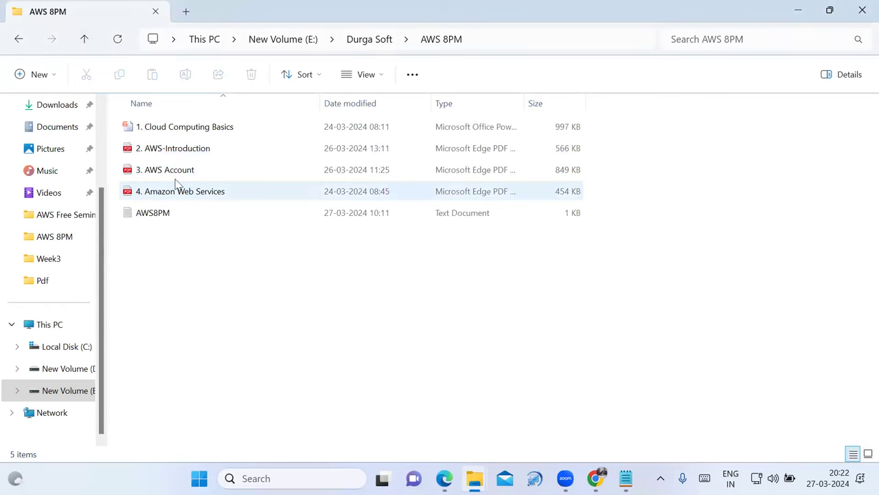
click(85, 39)
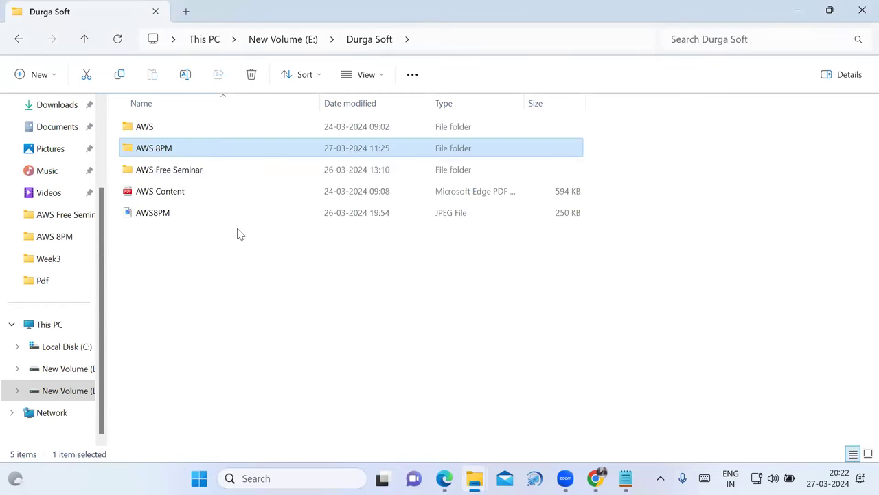
Open the "4. Amazon Web Services" PDF from the AWS Free Seminar folder and highlight "EC2 stands for Amazon Elastic Compute Cloud.".
click(187, 175)
double_click(187, 175)
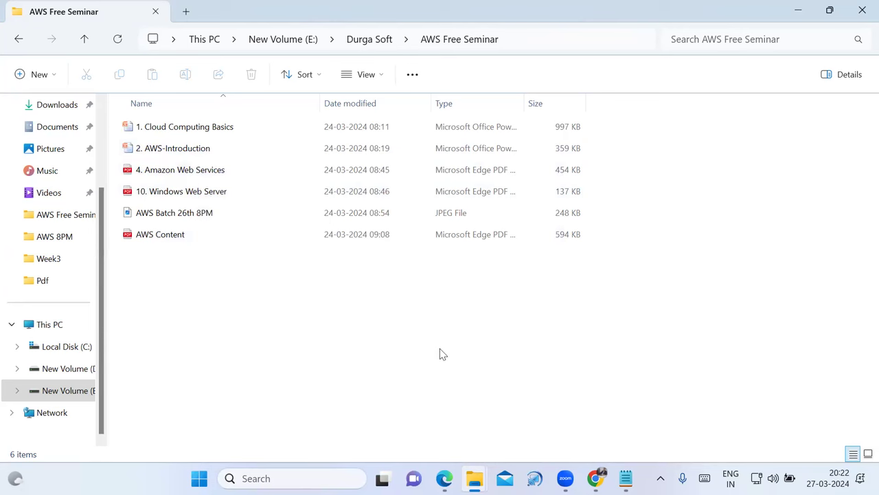
double_click(187, 170)
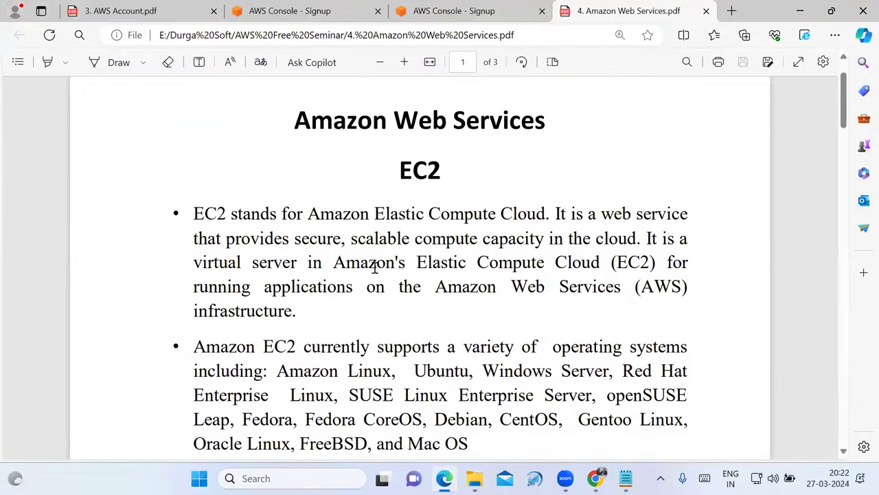
drag(195, 215, 554, 223)
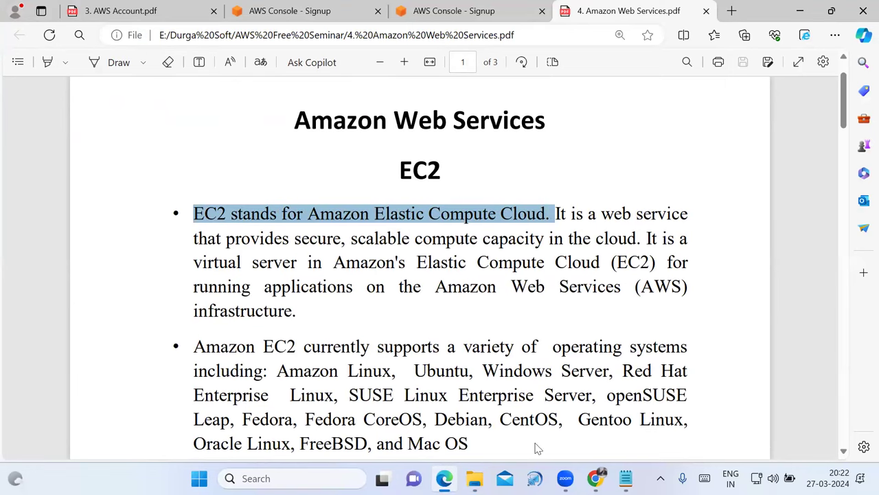
Switch to the AWS console in Chrome and reopen EC2 from the Compute services.
click(609, 474)
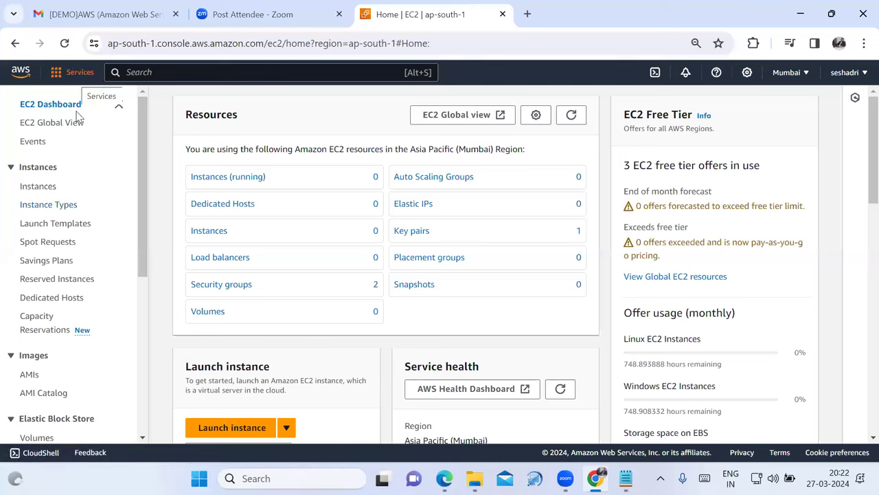
key(Return)
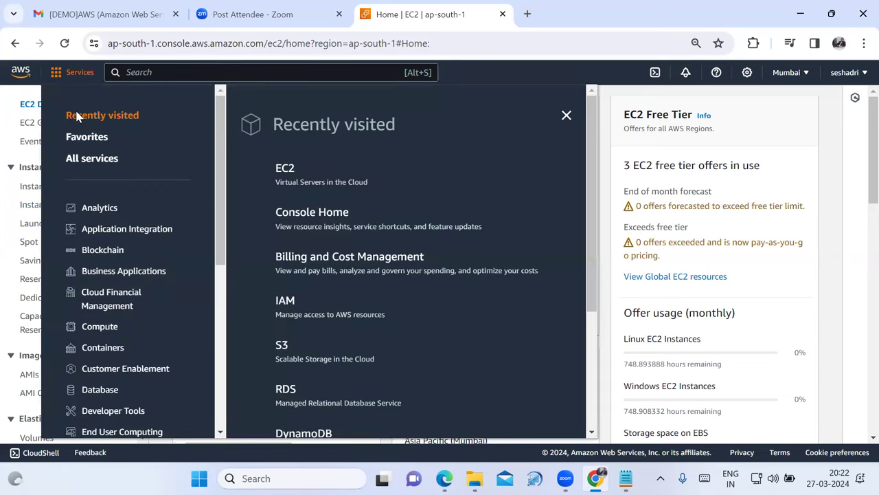
click(101, 329)
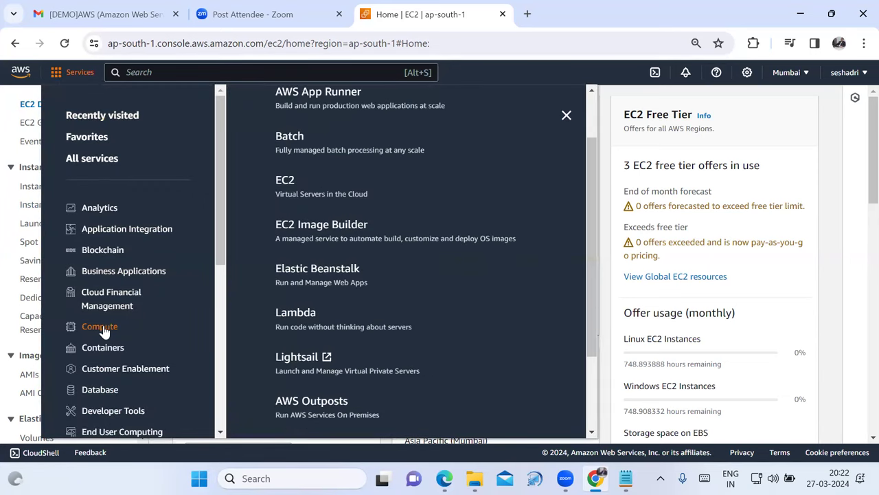
click(291, 196)
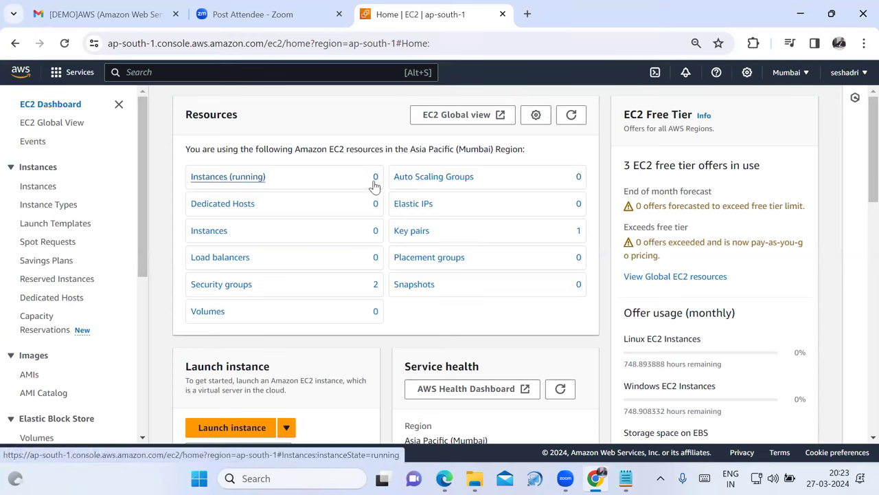
Delete the Windows-Key key pair, confirming the deletion with "delete".
click(411, 230)
click(165, 166)
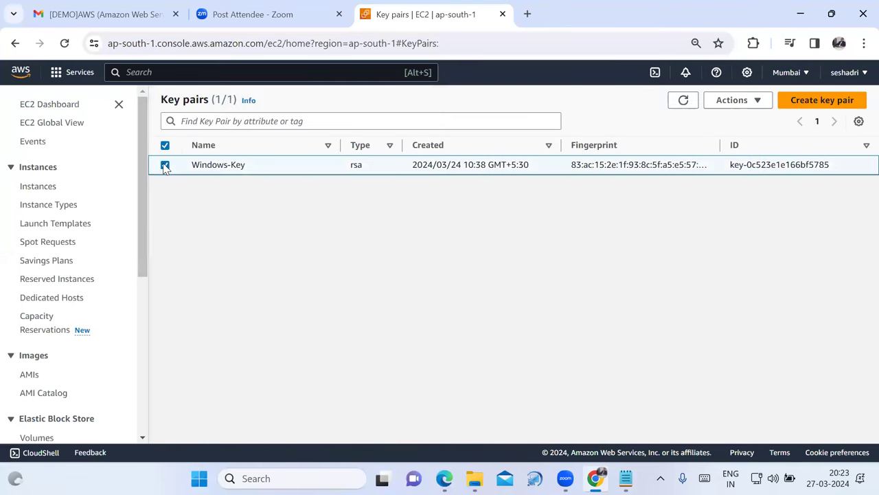
click(738, 101)
click(746, 139)
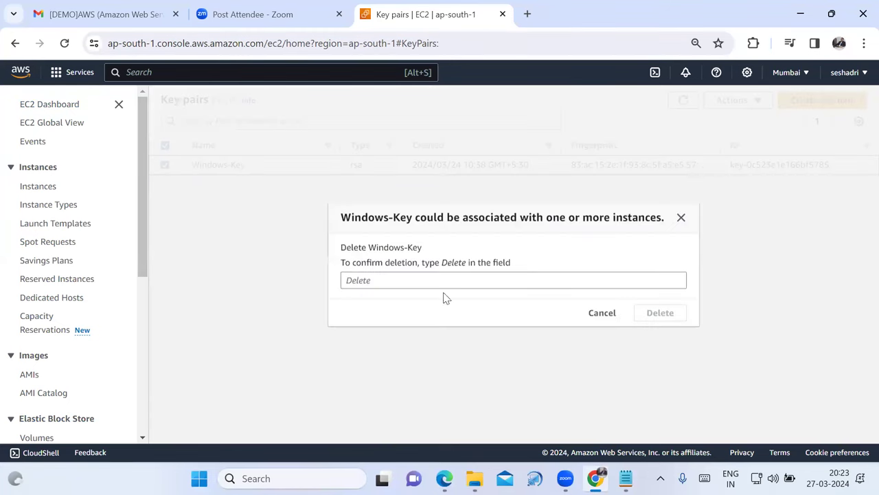
click(443, 283)
text(delet)
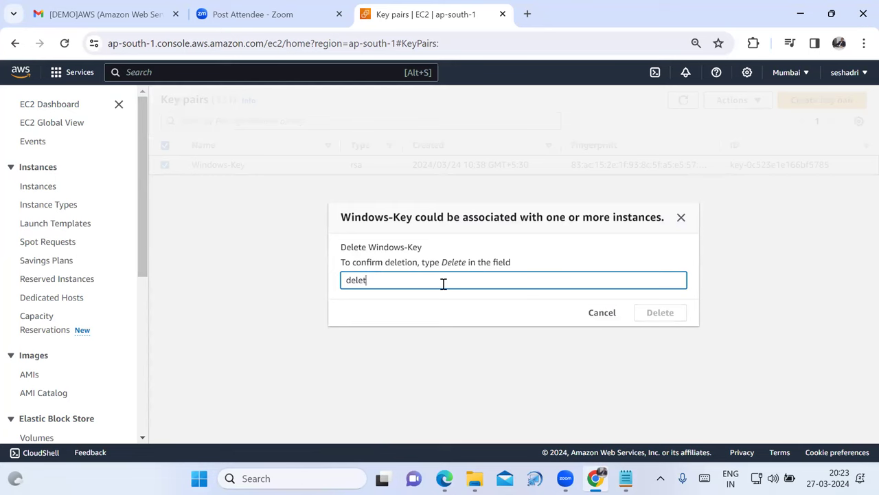
text(e)
click(656, 319)
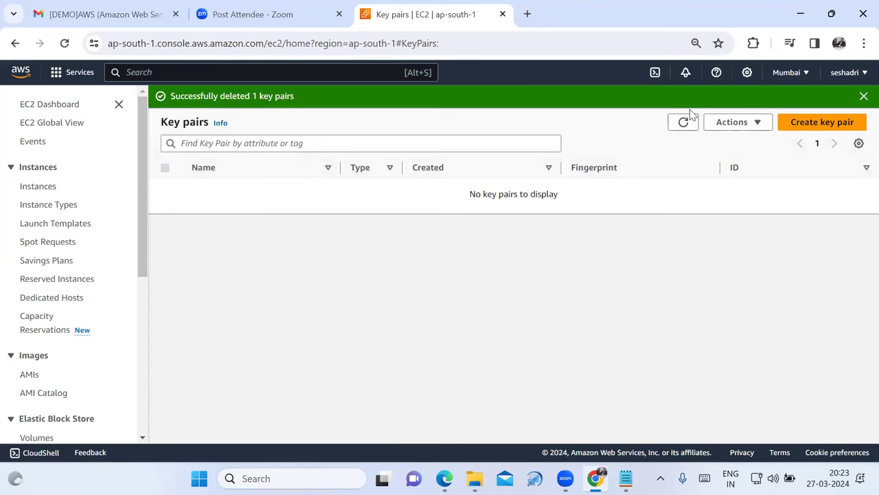
Delete the Windows-Server-SG security group and refresh the security group list.
click(49, 104)
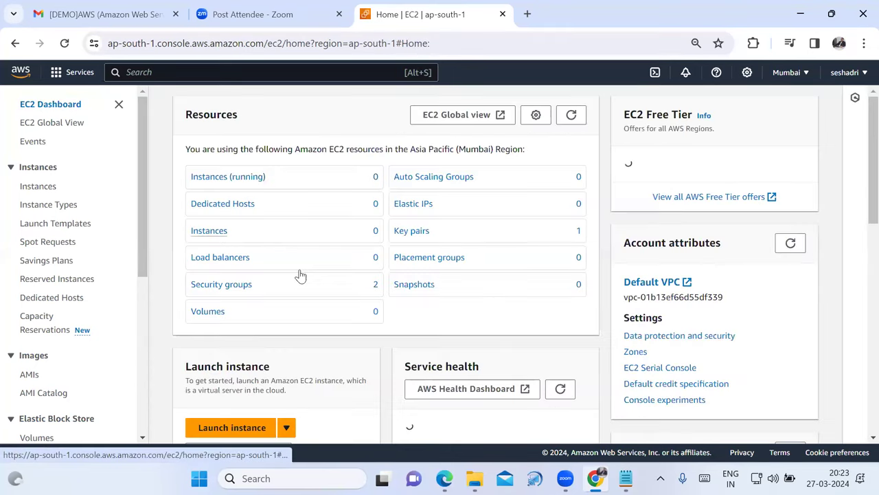
click(275, 286)
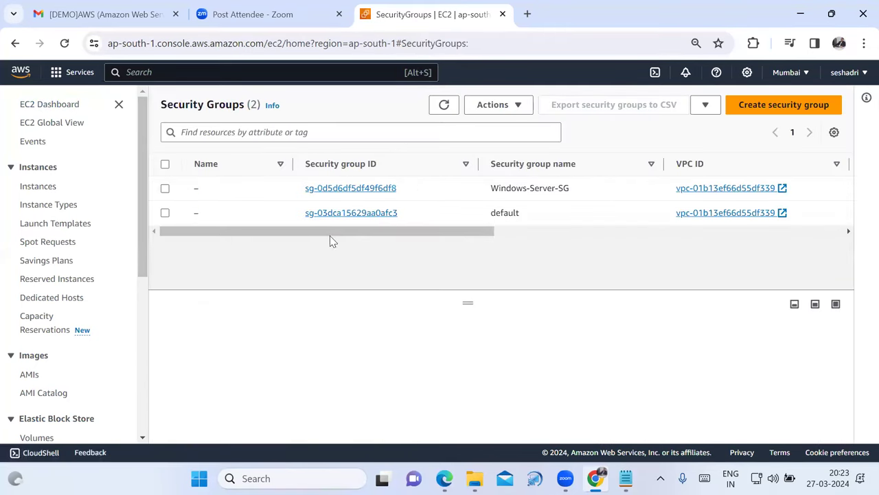
click(166, 188)
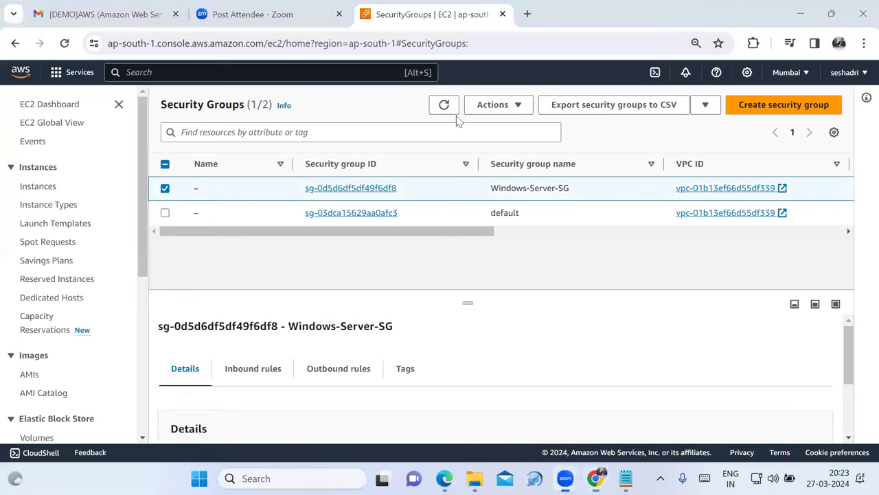
click(525, 108)
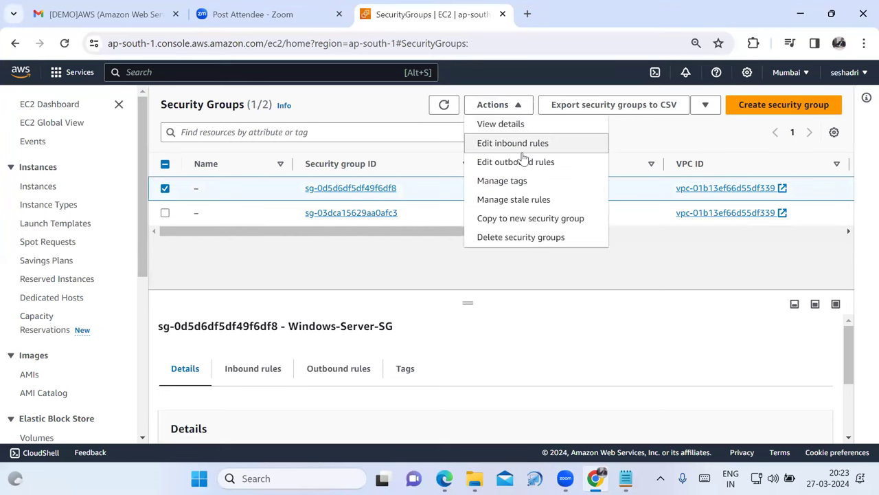
click(518, 245)
click(720, 317)
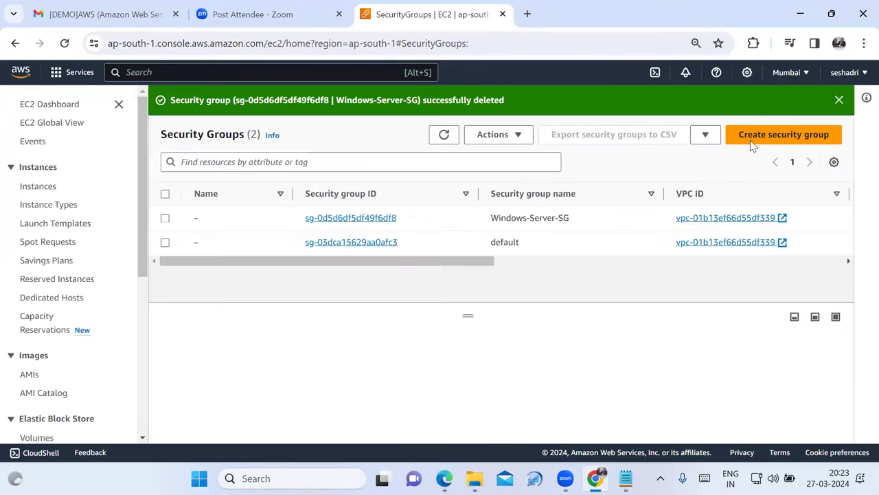
click(839, 99)
click(445, 105)
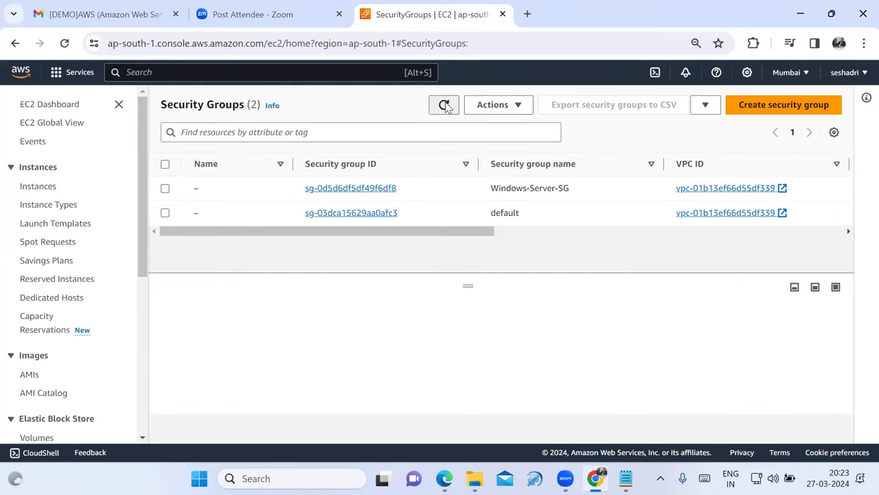
Refresh the EC2 Dashboard resources, check the remaining security groups, and return to the dashboard.
click(70, 109)
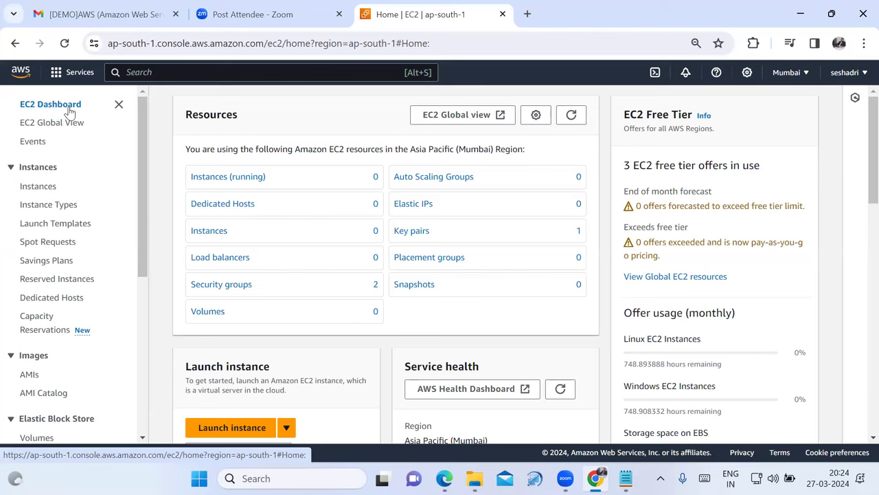
click(572, 115)
click(246, 296)
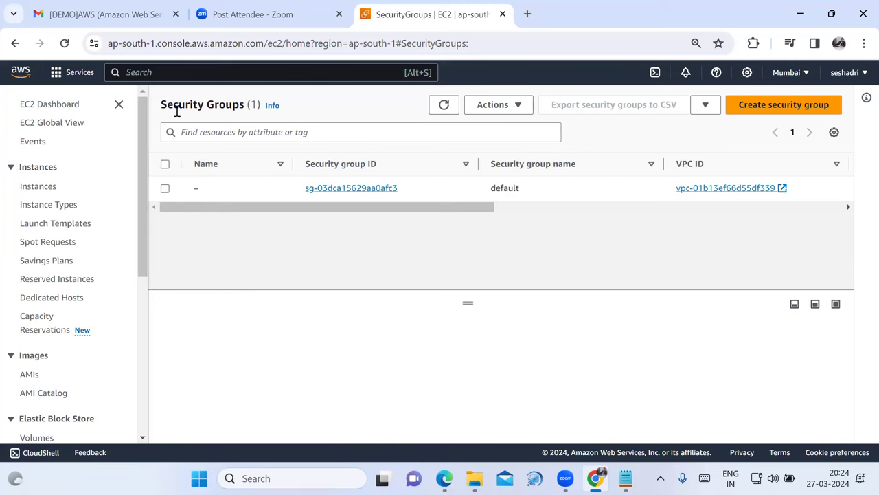
click(50, 104)
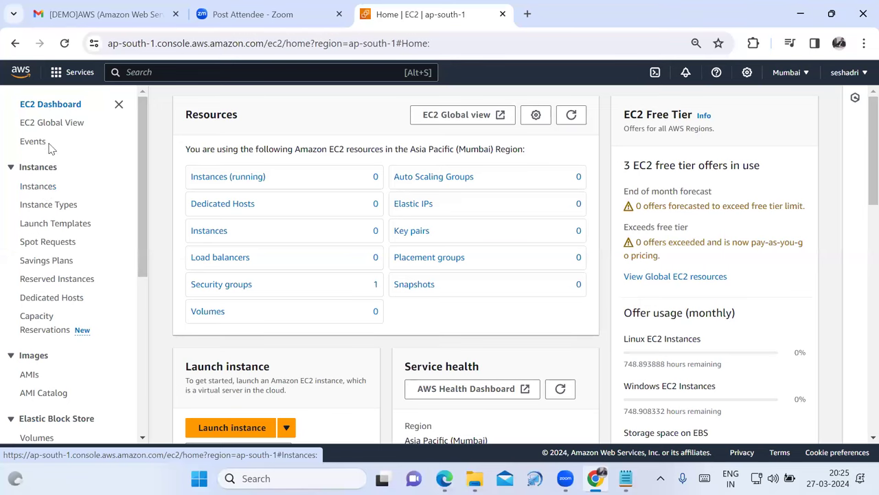
Open the Instances list and temporarily mark both Launch instances buttons with red check marks.
click(38, 186)
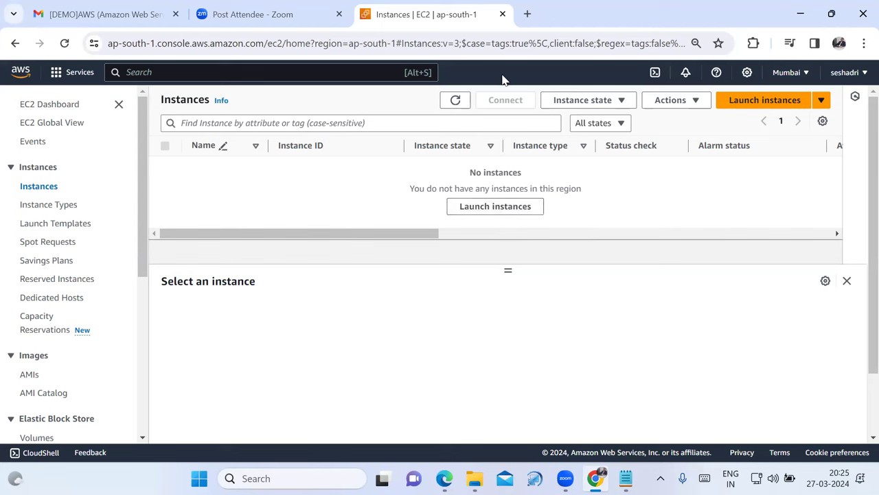
drag(513, 212, 538, 204)
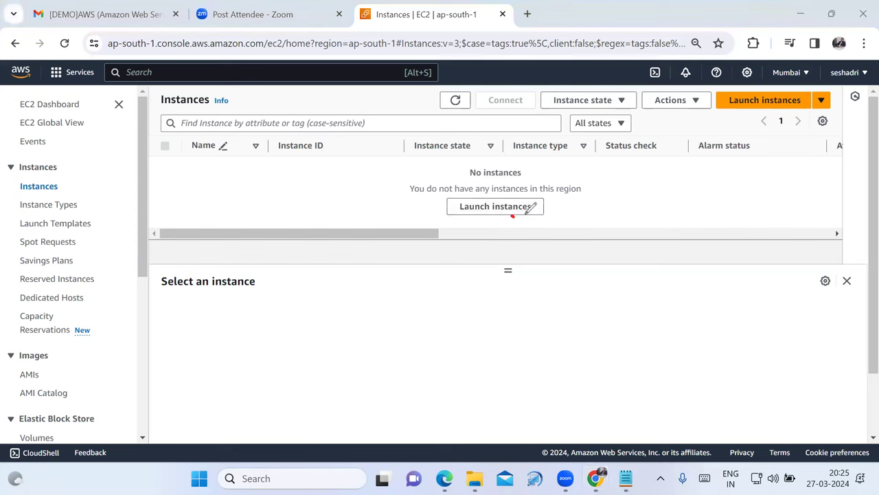
drag(740, 107, 818, 70)
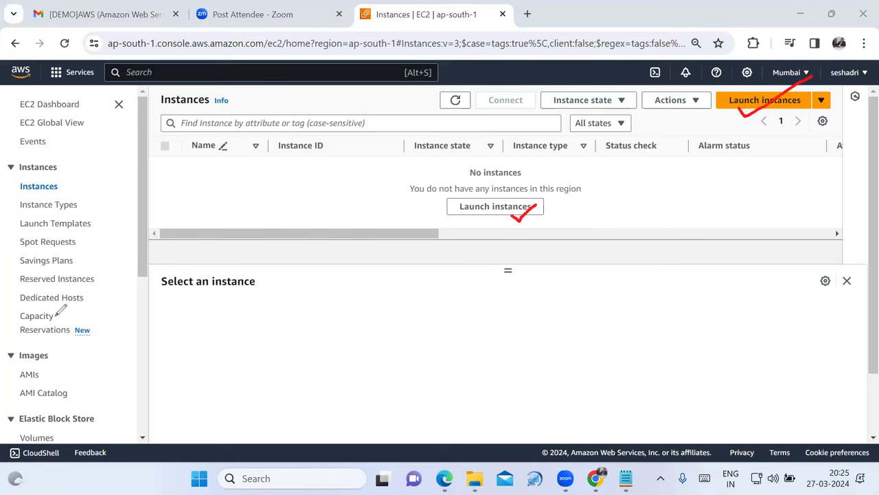
key(e)
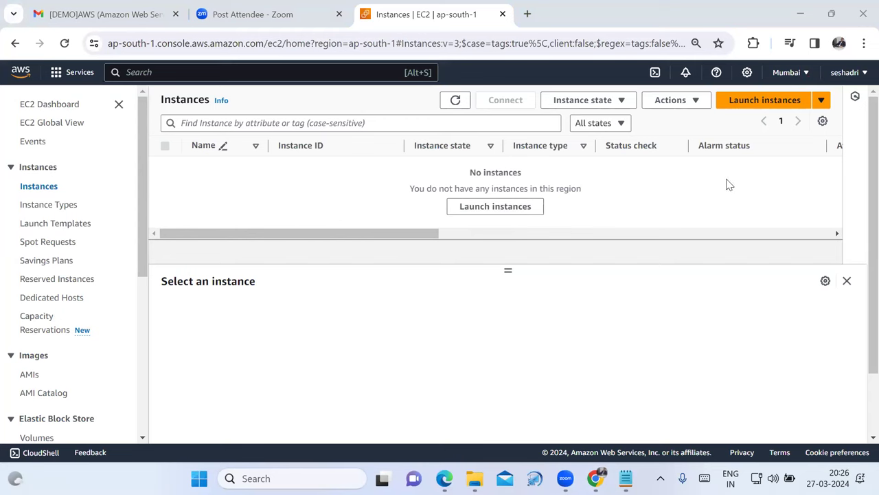
Start launching a new instance and name it "Windows-Server".
click(768, 101)
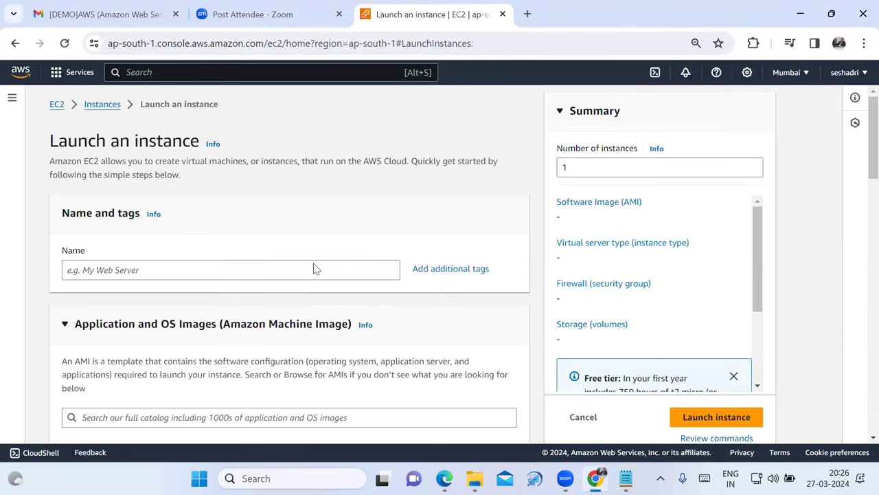
click(298, 269)
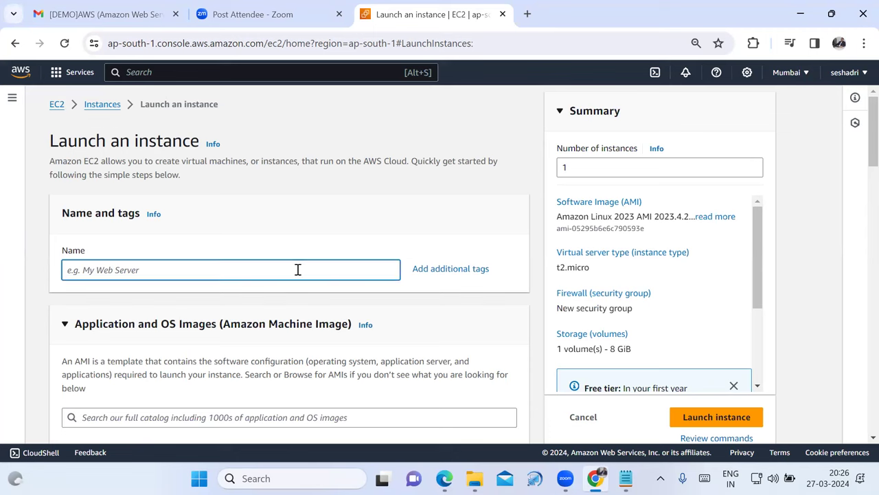
text(Windows-Server)
Copy the instance name into the Notepad notes below the underlined "2. Launch and connect Windows Server" heading.
drag(132, 272, 58, 275)
key(ctrl+c)
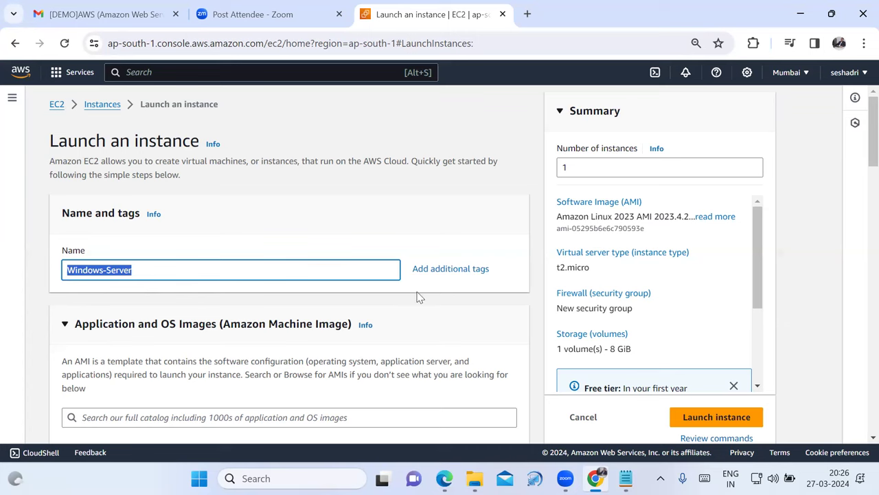
click(626, 478)
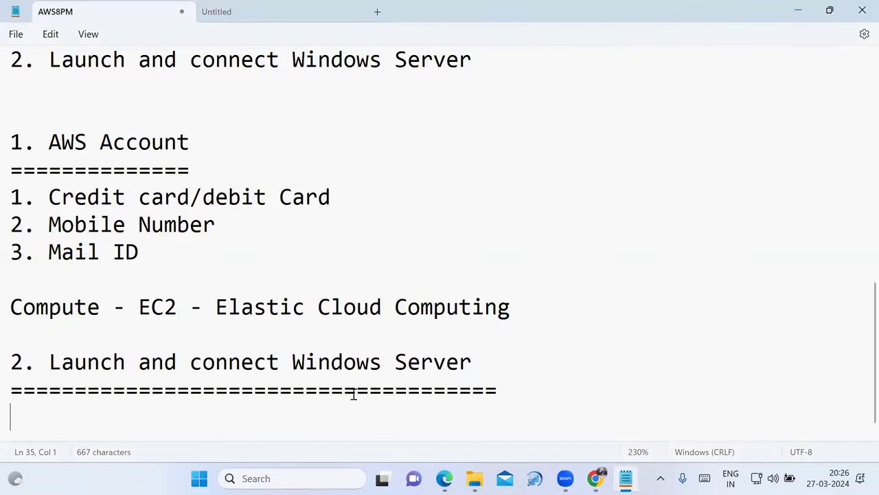
key(ctrl+v)
key(Return)
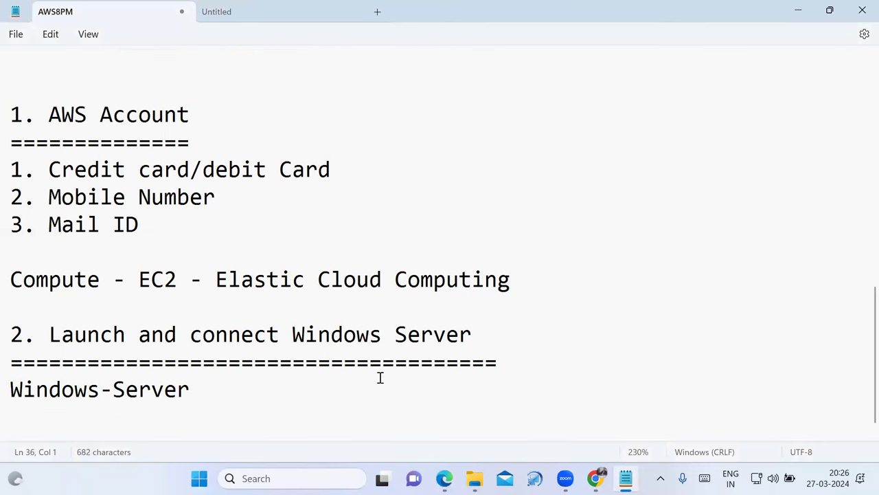
Switch back to Chrome, browse the Quick Start OS images, and select Windows as the instance's machine image.
click(594, 479)
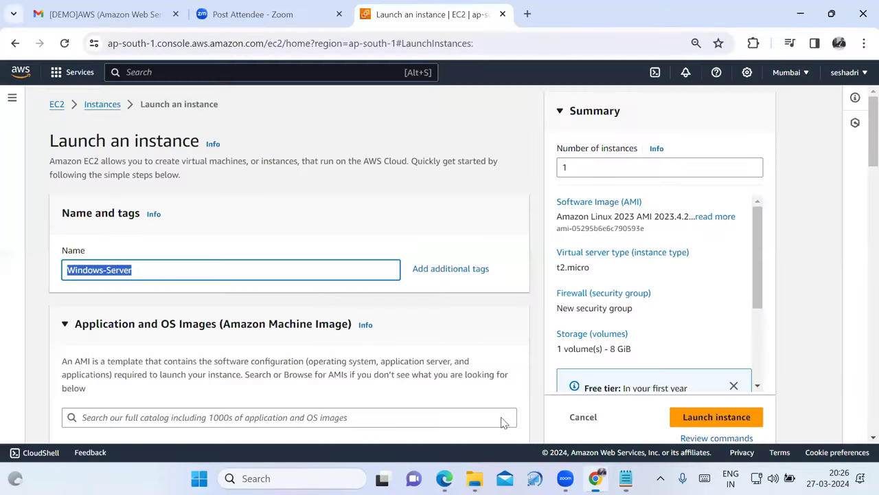
click(363, 191)
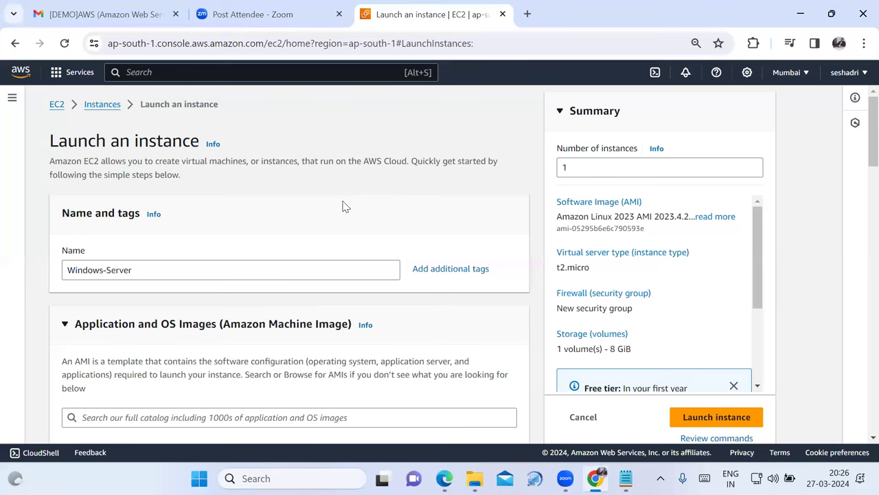
scroll(380, 336, down, 1)
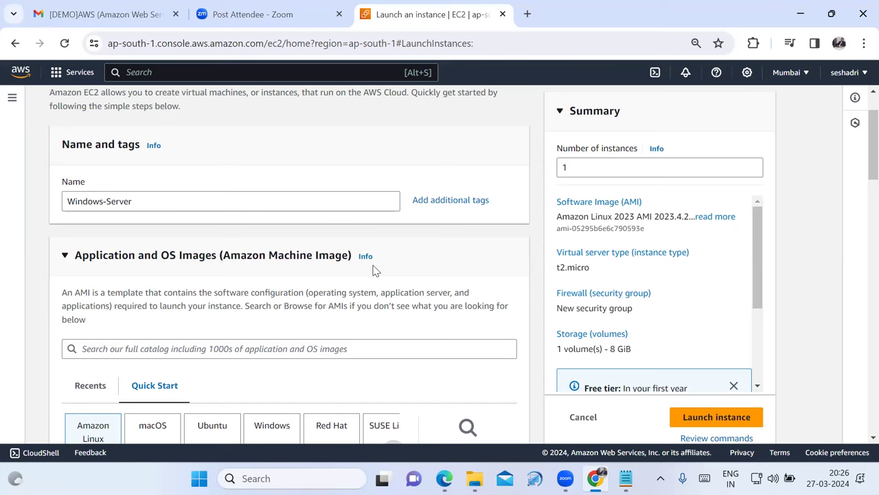
scroll(371, 272, down, 1)
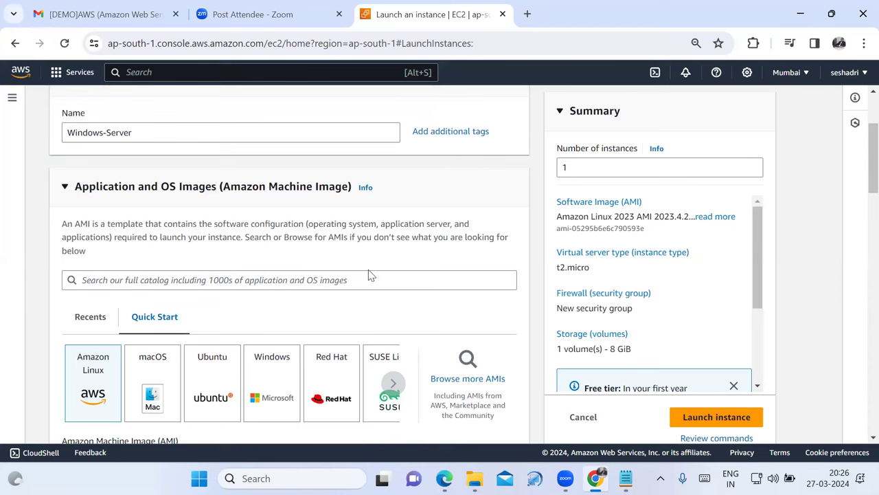
click(395, 389)
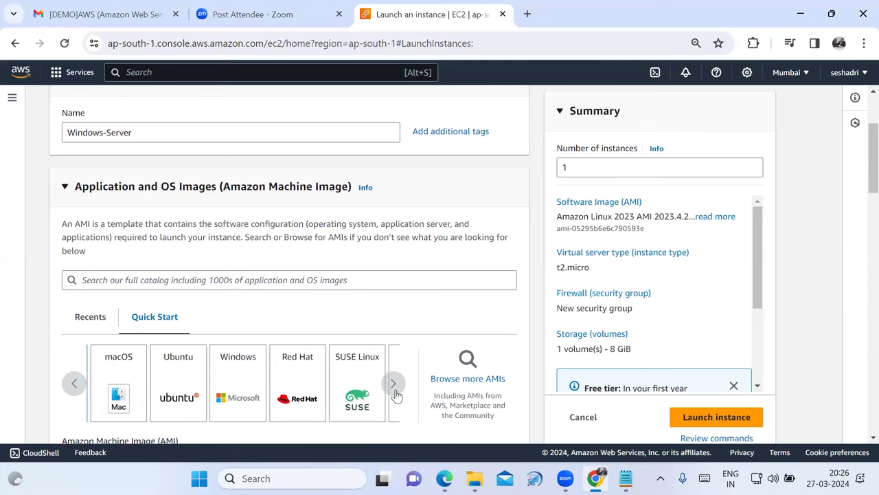
click(395, 389)
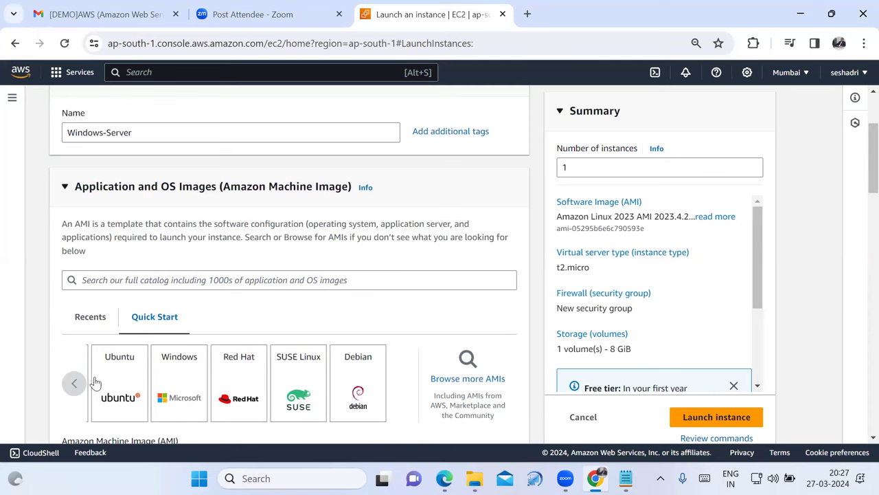
click(74, 385)
click(74, 386)
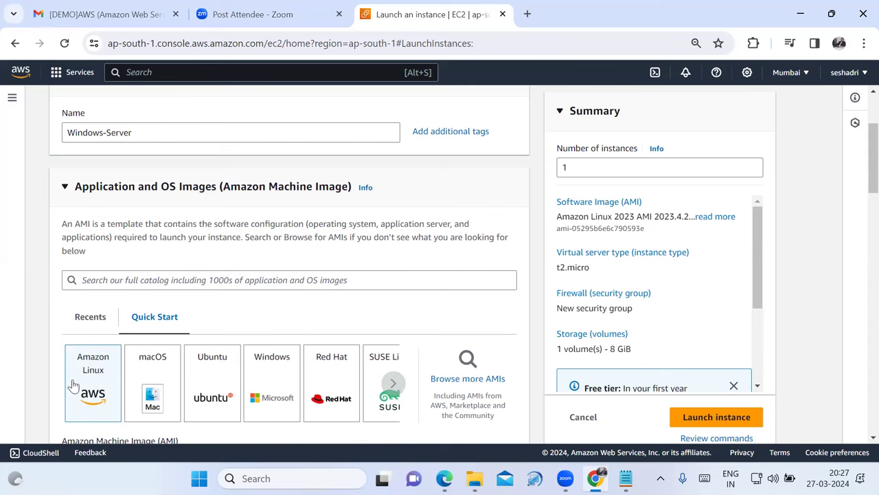
click(281, 412)
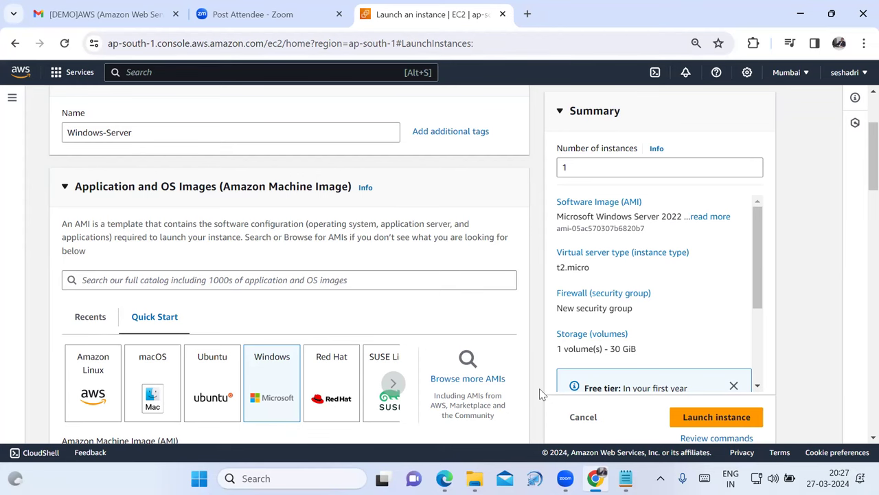
scroll(540, 392, down, 1)
scroll(540, 388, down, 1)
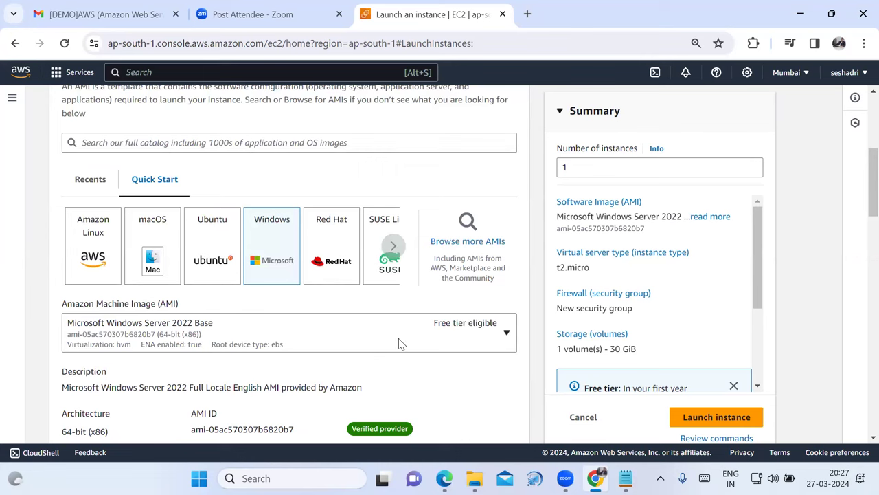
Browse the available Windows Server machine images and choose Microsoft Windows Server 2022 Base for the instance.
click(507, 335)
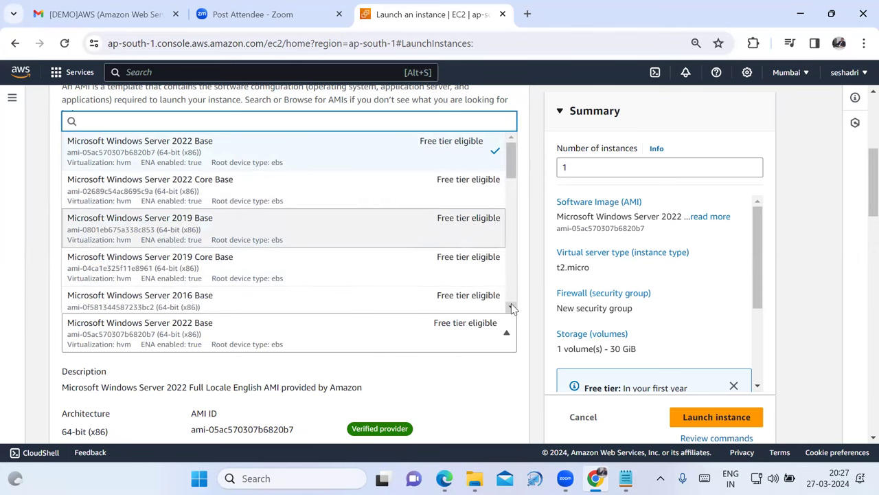
scroll(512, 308, down, 2)
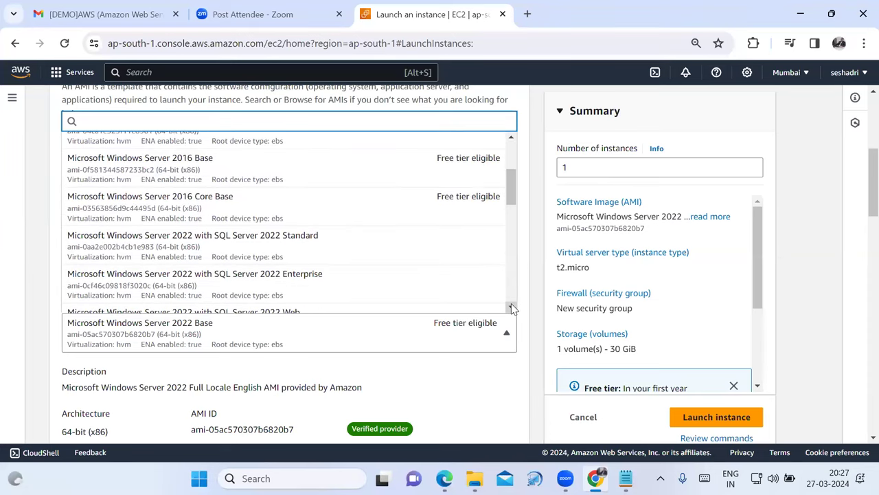
click(512, 309)
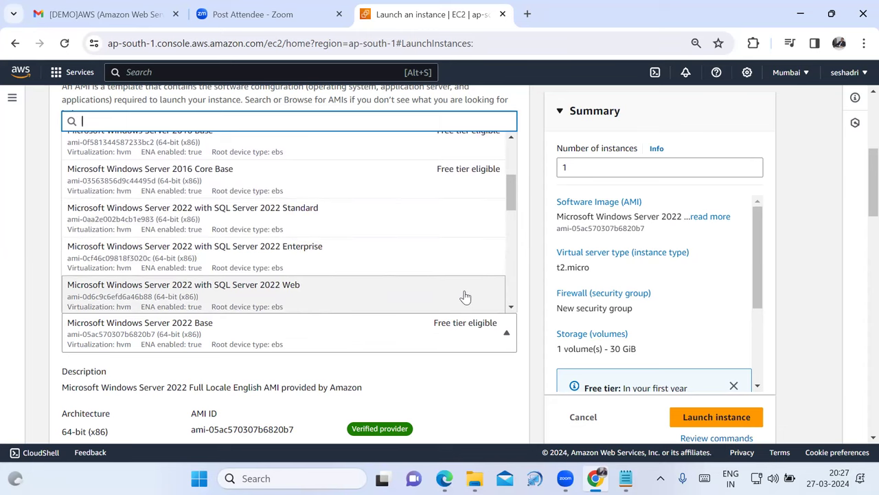
click(512, 308)
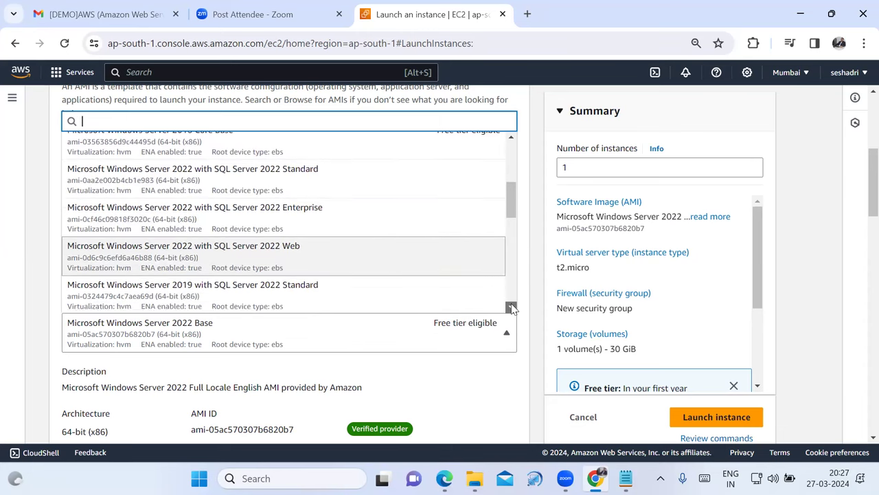
click(511, 308)
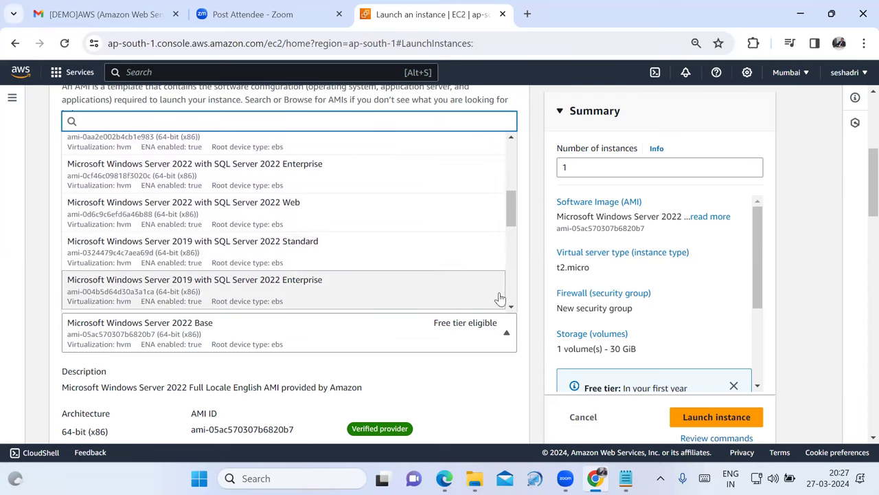
scroll(485, 273, down, 5)
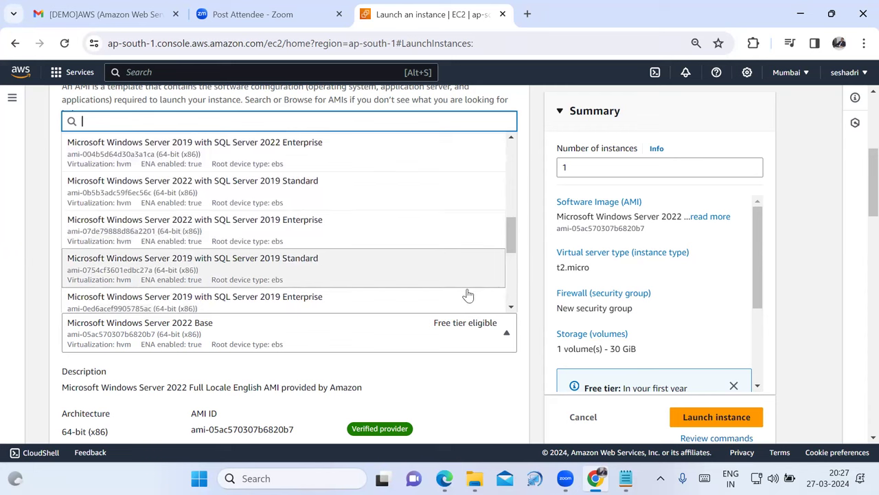
scroll(511, 307, down, 2)
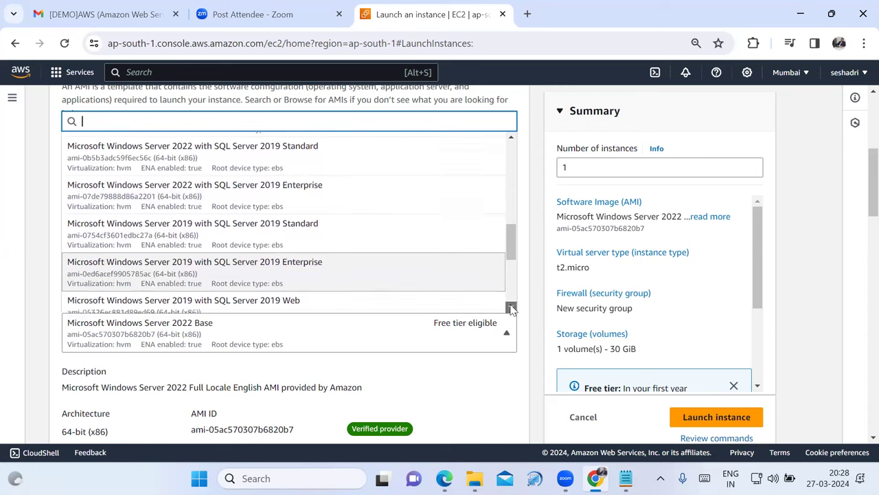
scroll(511, 307, down, 2)
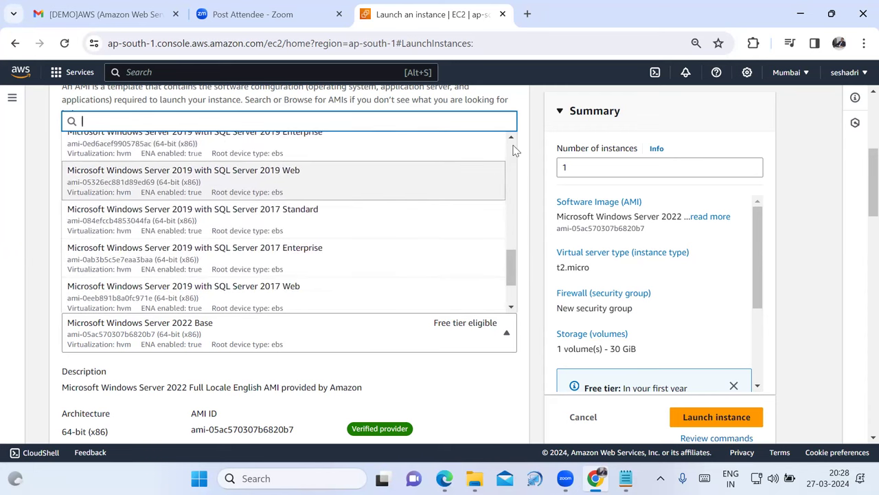
click(511, 140)
scroll(512, 141, up, 10)
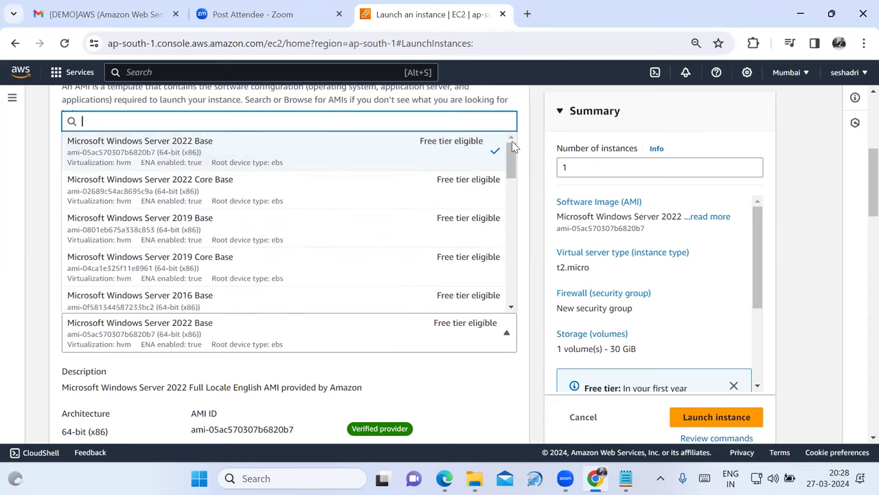
click(453, 152)
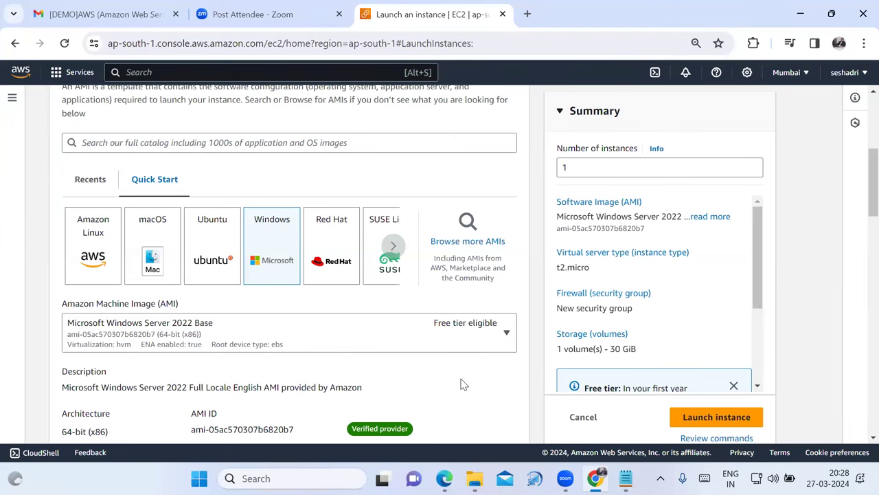
scroll(463, 385, down, 1)
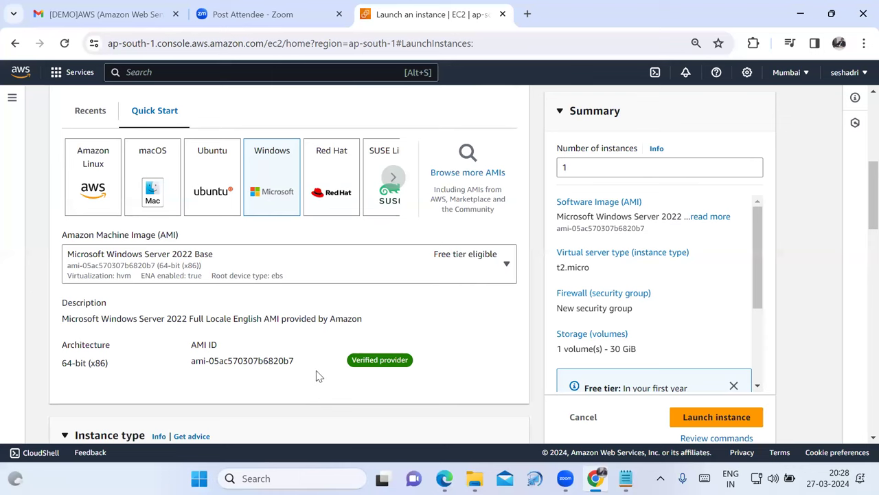
scroll(316, 376, up, 1)
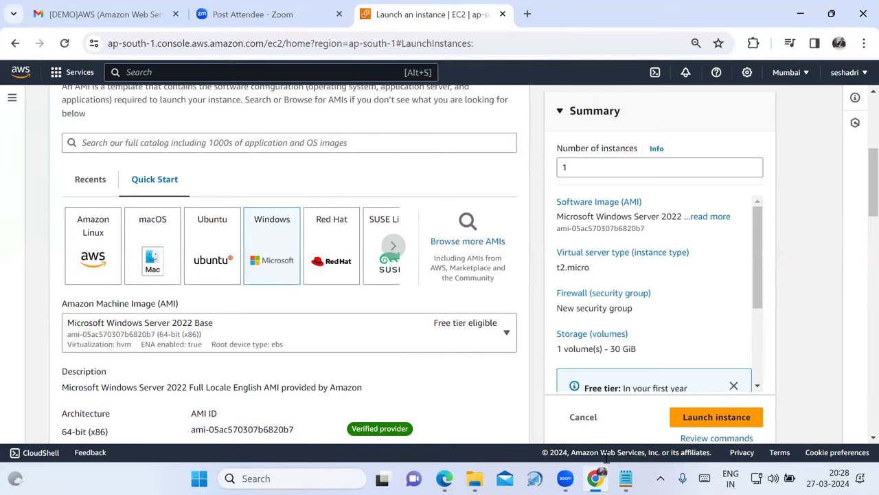
Switch to the Notepad notes and number the Windows-Server line as item 1.
click(595, 478)
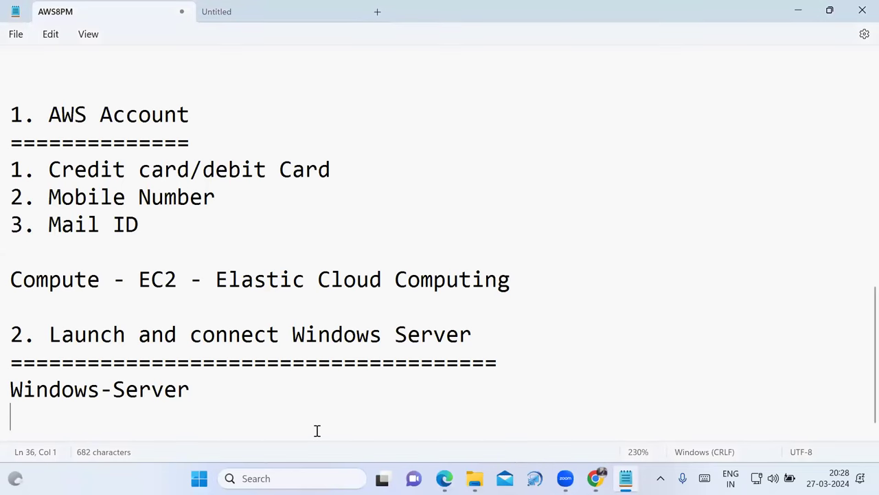
key(Up)
text(1.)
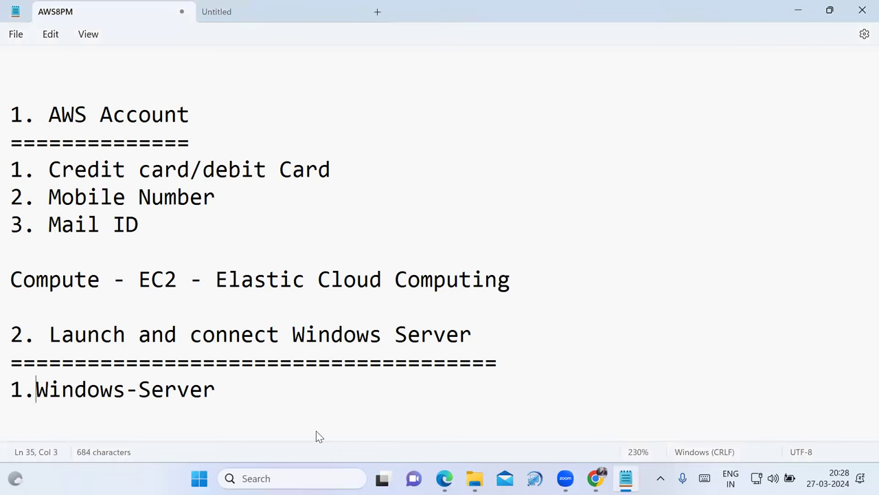
Add the line "2. OS Image (AMI) - Windows" below the Windows-Server item and start an item numbered 3.
click(273, 399)
key(Return)
text(2. )
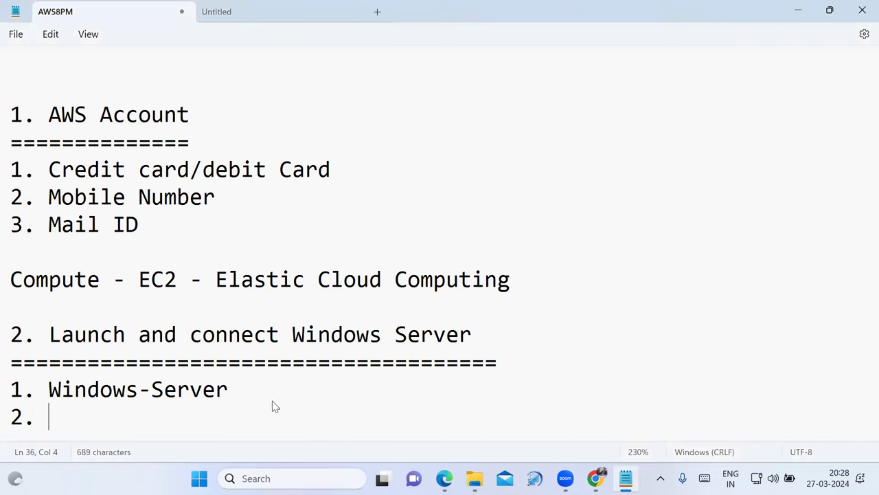
text(OS Image )
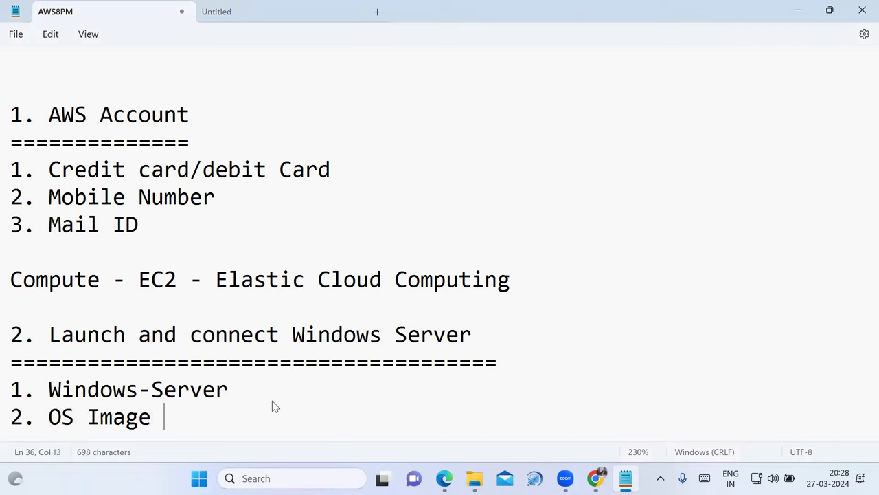
text((AMI)
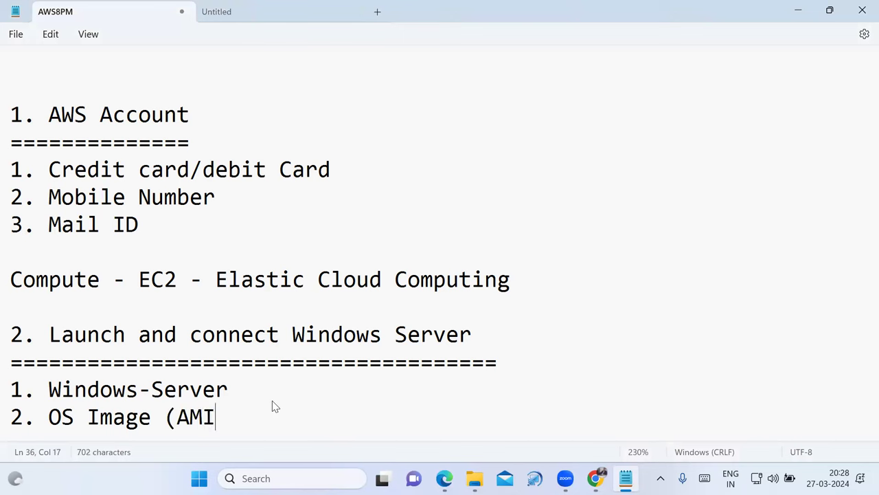
text() - Windows)
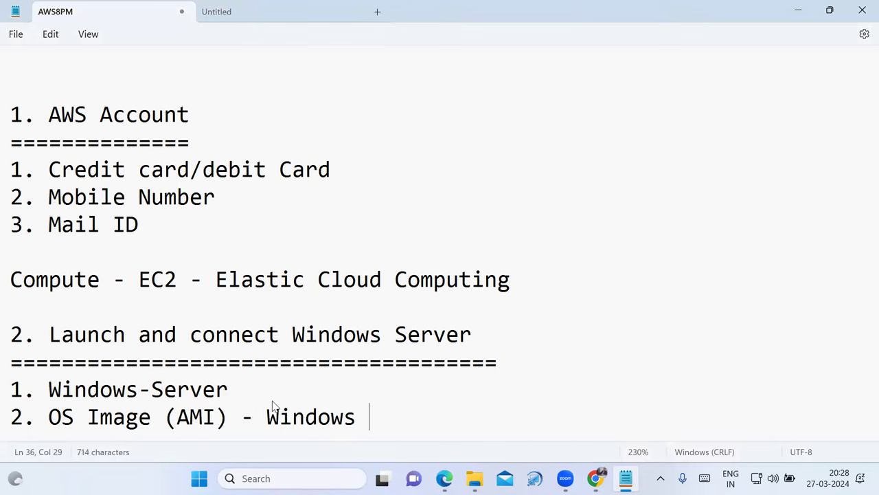
key(Return)
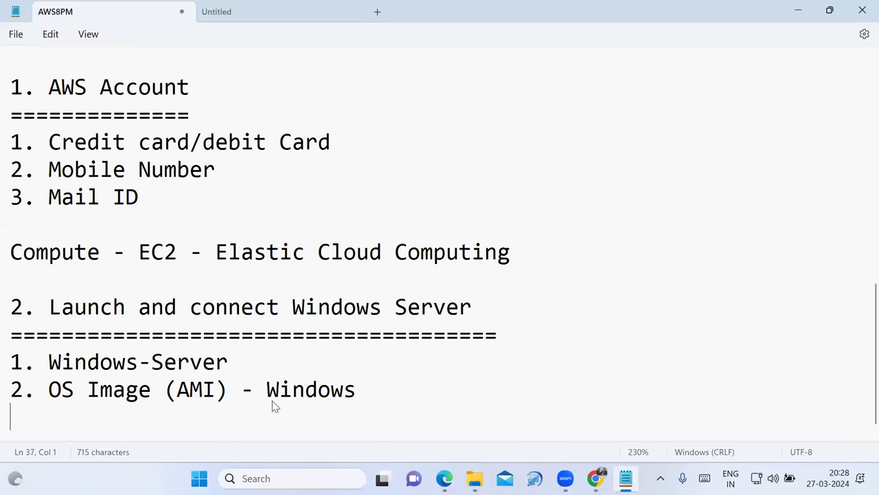
text(3.)
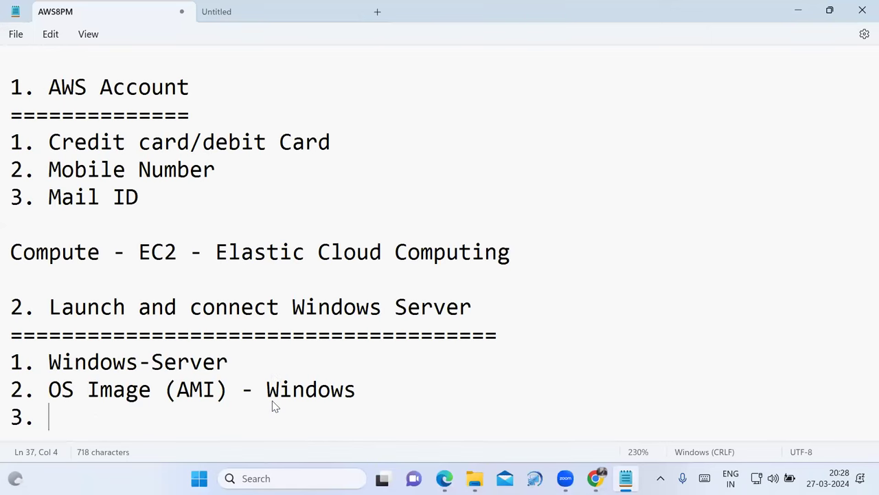
Switch back to Chrome and view the Instance type section of the launch form.
key(alt+Tab)
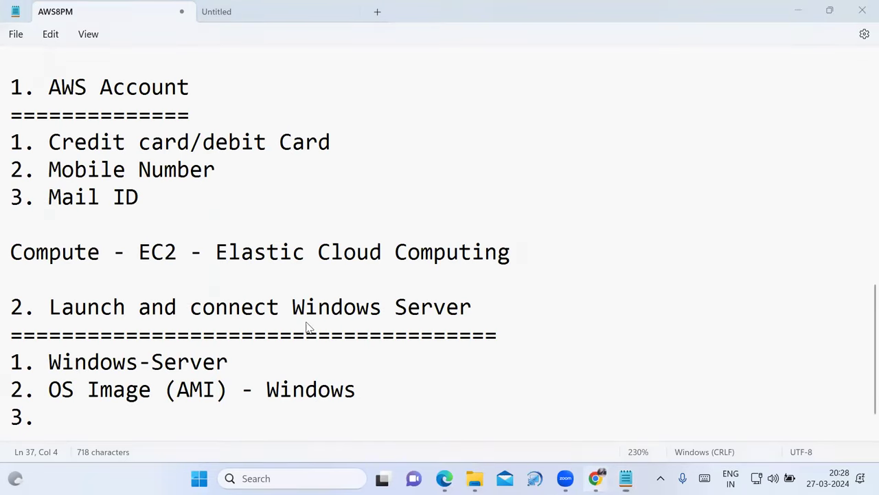
scroll(316, 328, down, 1)
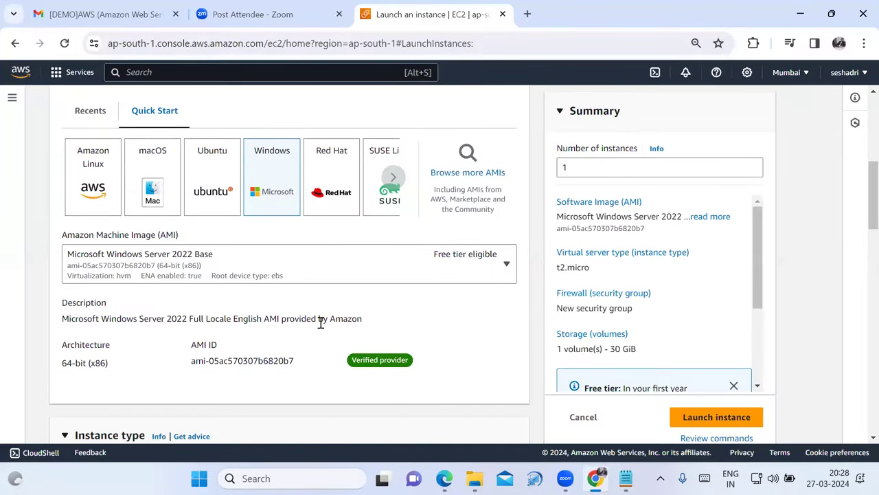
scroll(318, 324, down, 1)
scroll(321, 327, down, 1)
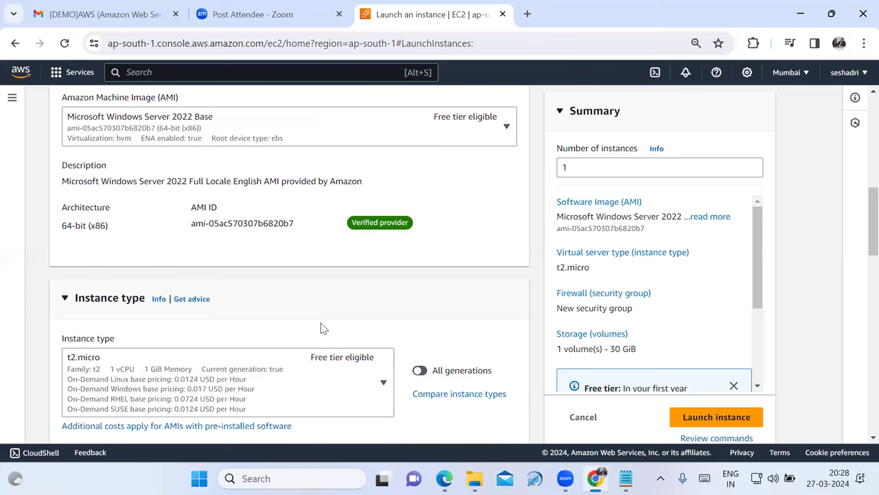
Switch to Notepad and insert the line "3 things" directly below the OS Image (AMI) item.
click(626, 478)
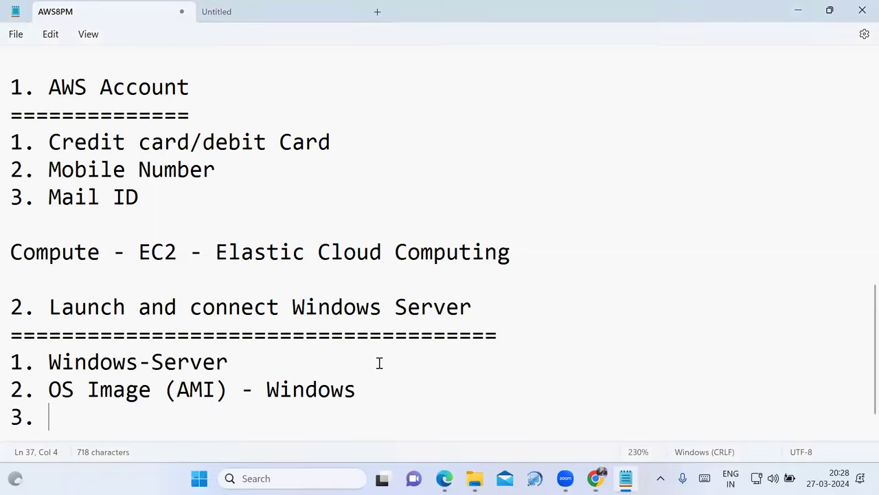
click(372, 389)
key(Return)
key(Return)
click(182, 389)
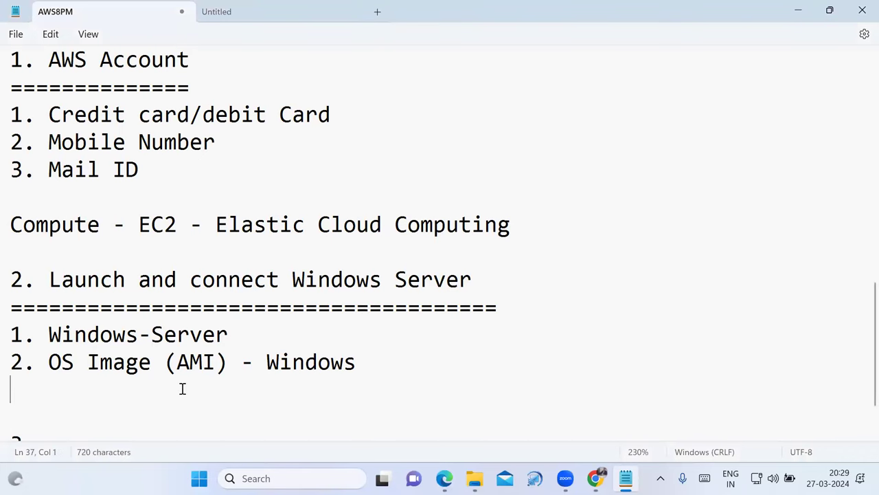
text(3 things)
List "1. CPU", "2. RAM" and "3. HDD" on separate lines below "3 things" in the notes.
key(Return)
text(1. CPU)
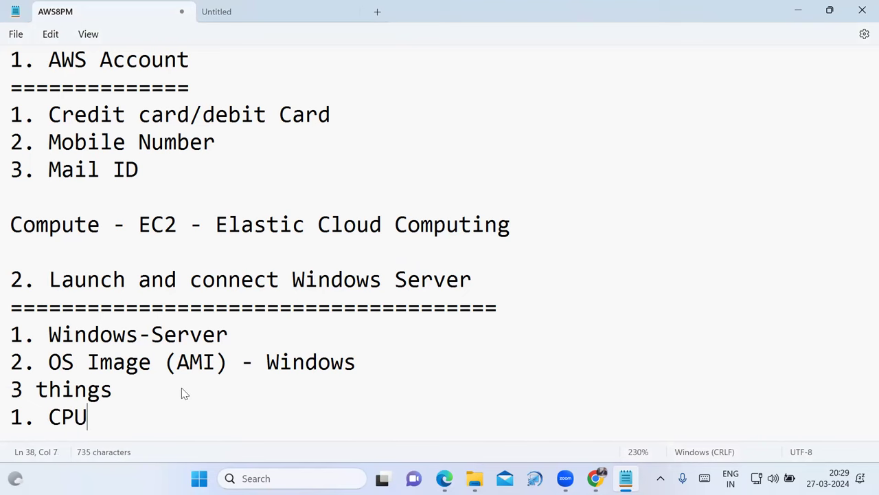
key(Return)
text(2. )
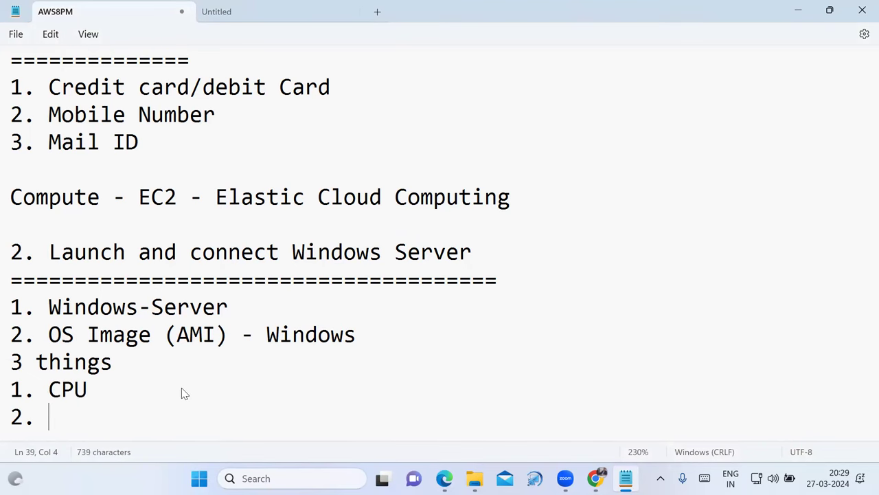
text(RAM)
key(Return)
text(3. HDD)
click(118, 363)
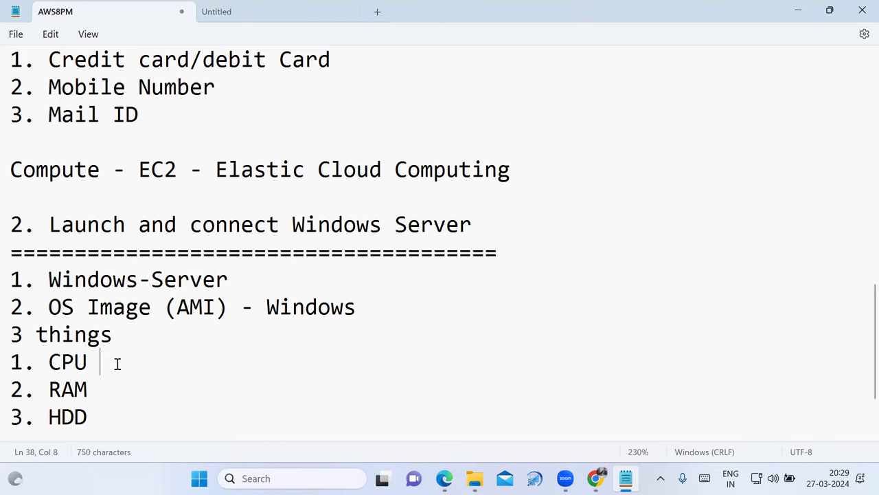
Switch back to Chrome, open the instance type comparison, and highlight the total number of instance types.
click(596, 479)
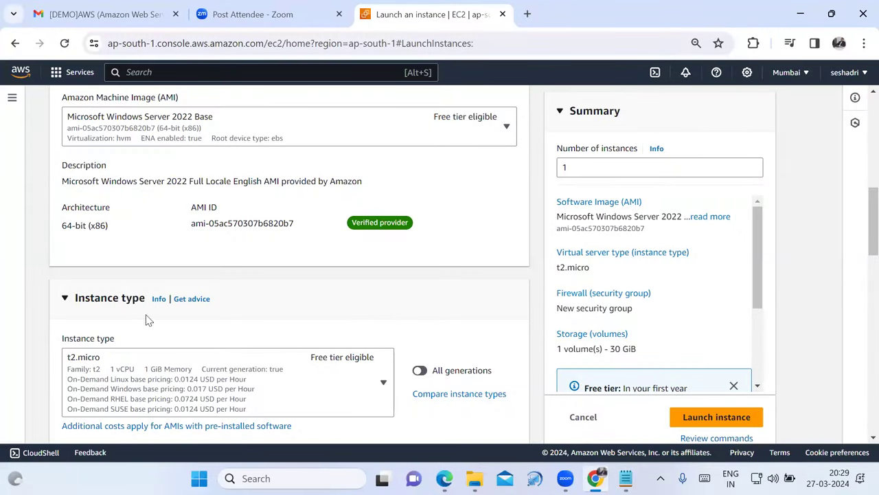
scroll(474, 411, down, 1)
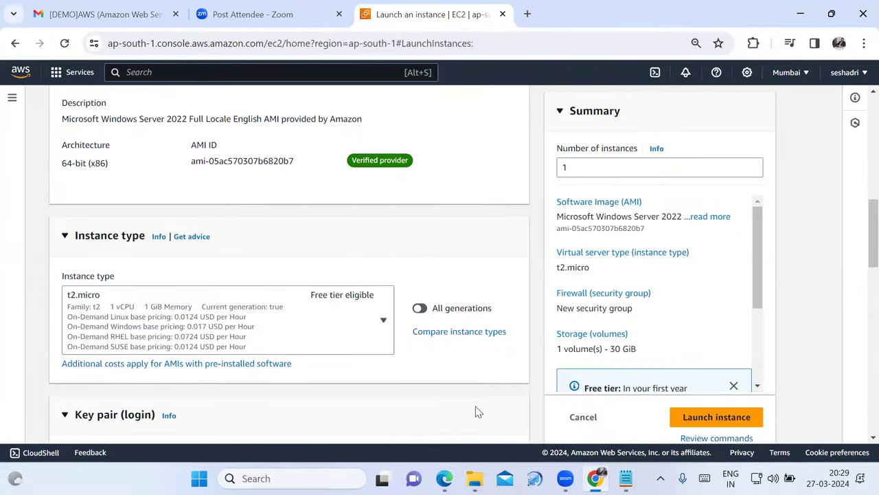
click(476, 331)
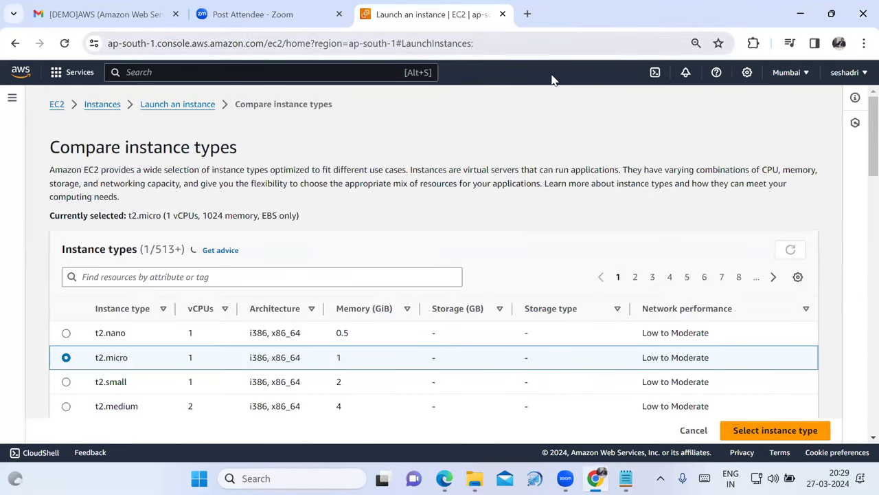
drag(155, 250, 174, 251)
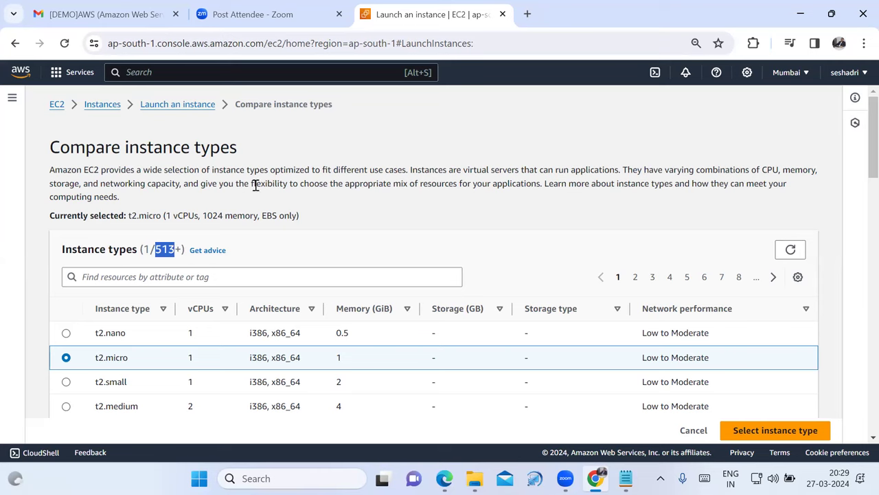
Select the t2.xlarge instance type in the comparison table and highlight its vCPU and memory values.
scroll(279, 248, down, 1)
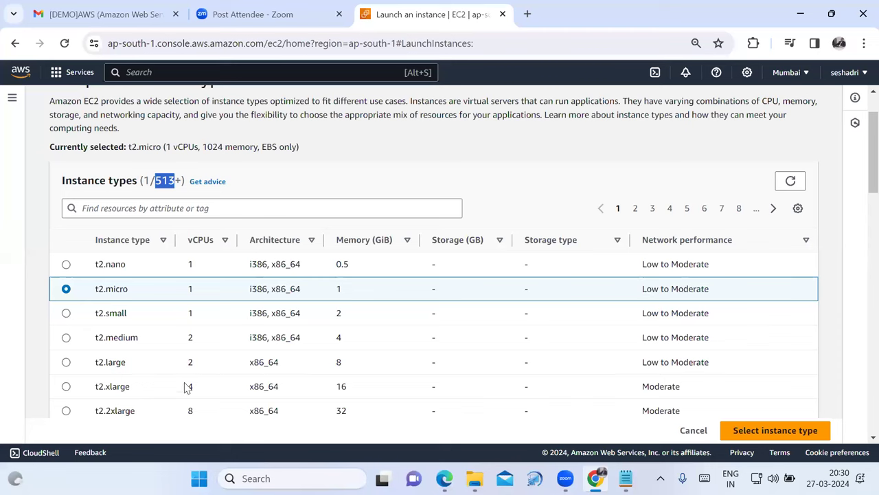
click(75, 388)
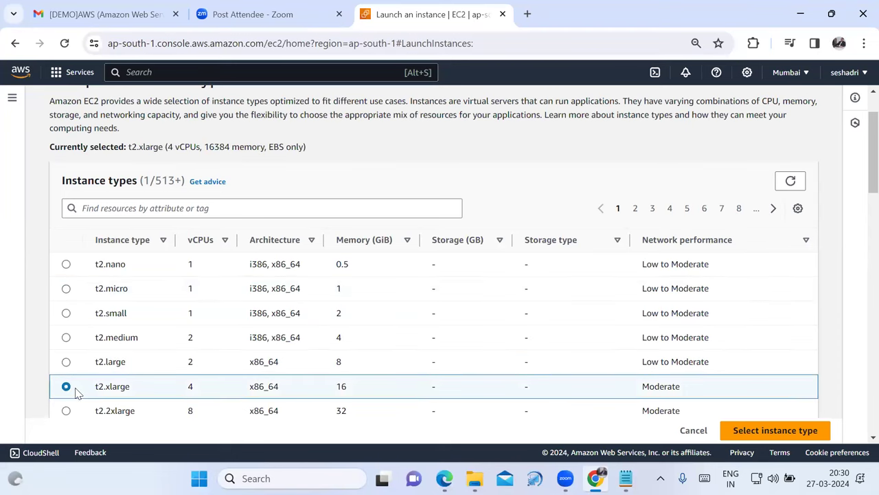
double_click(193, 391)
double_click(341, 386)
scroll(261, 391, down, 2)
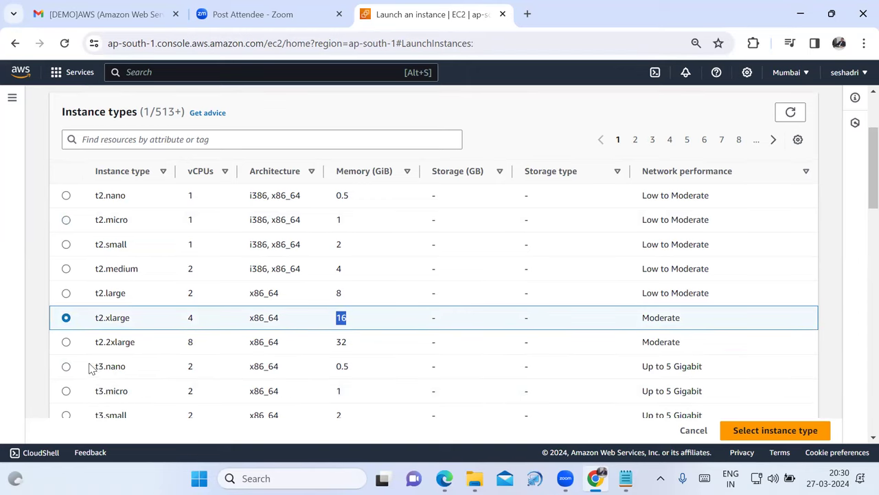
Select the t2.2xlarge instance type in the comparison table and highlight its vCPU and memory values.
click(66, 342)
drag(182, 344, 205, 343)
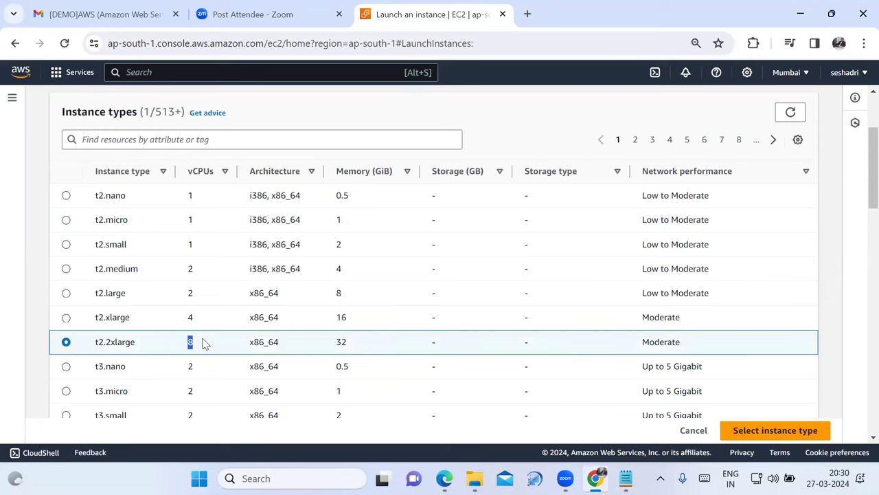
drag(337, 341, 351, 349)
Select the t3.2xlarge instance type and highlight its vCPU and memory values.
scroll(174, 388, down, 1)
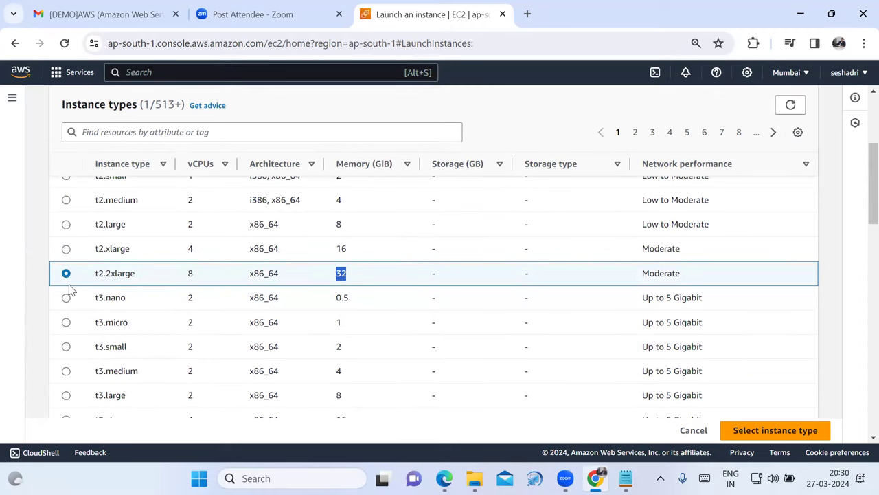
scroll(75, 325, down, 1)
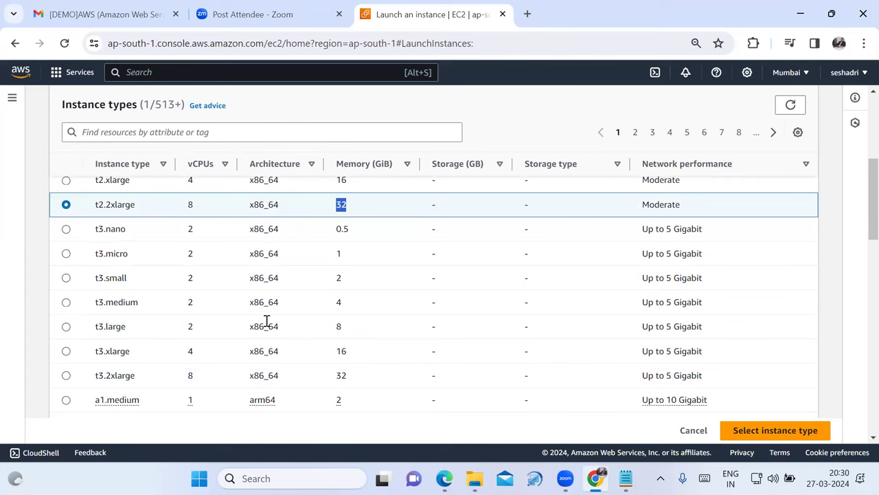
scroll(134, 387, down, 1)
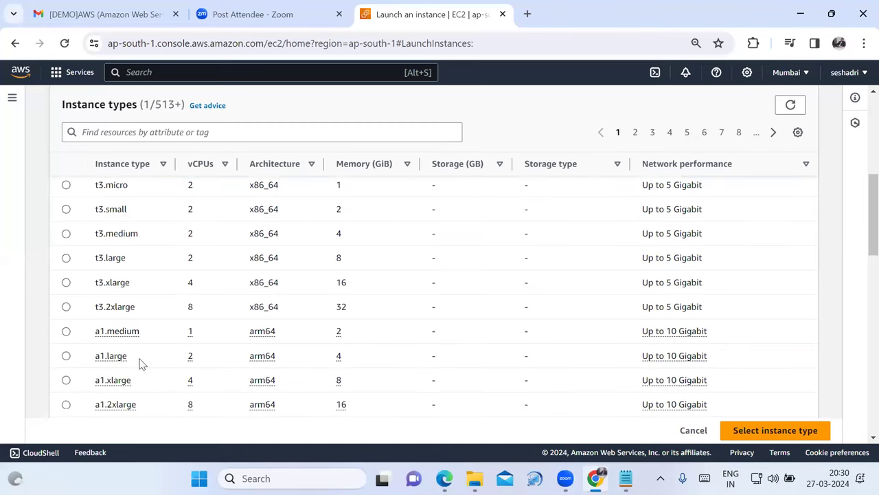
click(67, 308)
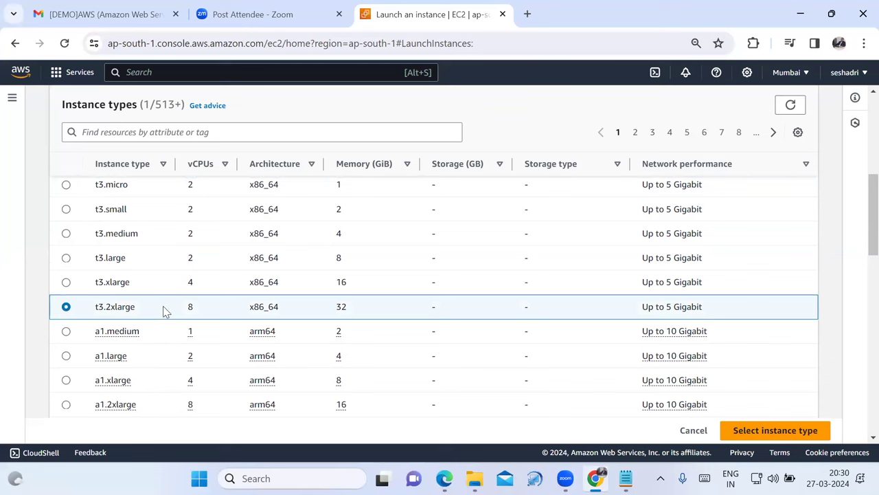
drag(174, 309, 225, 310)
drag(333, 309, 358, 310)
Highlight the total number of instance types, and select t2.micro with its vCPU and memory values highlighted in turn.
scroll(174, 298, up, 6)
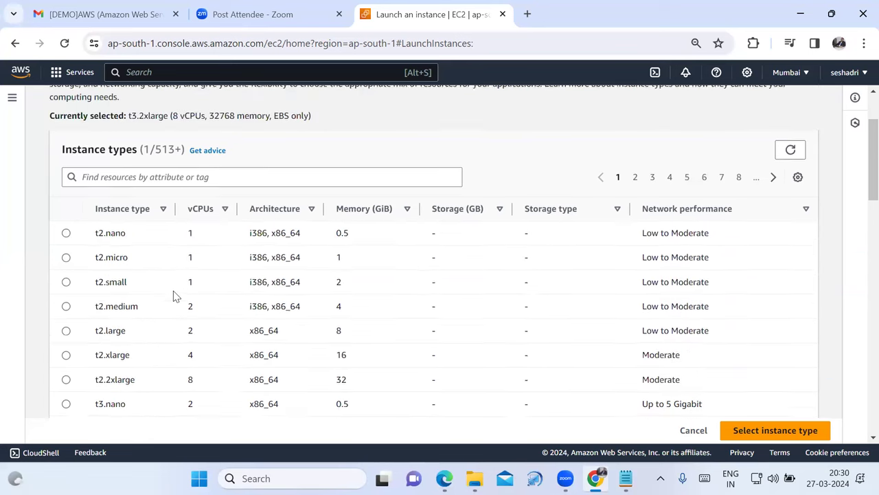
drag(156, 180, 176, 181)
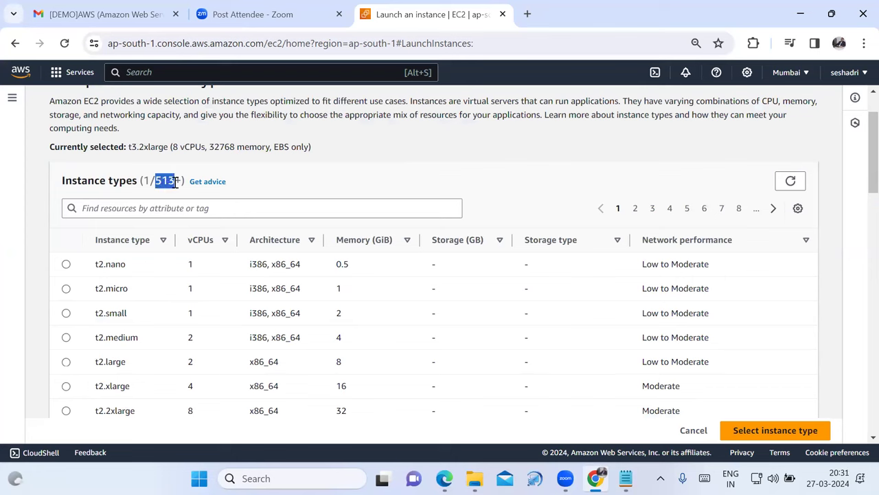
click(66, 289)
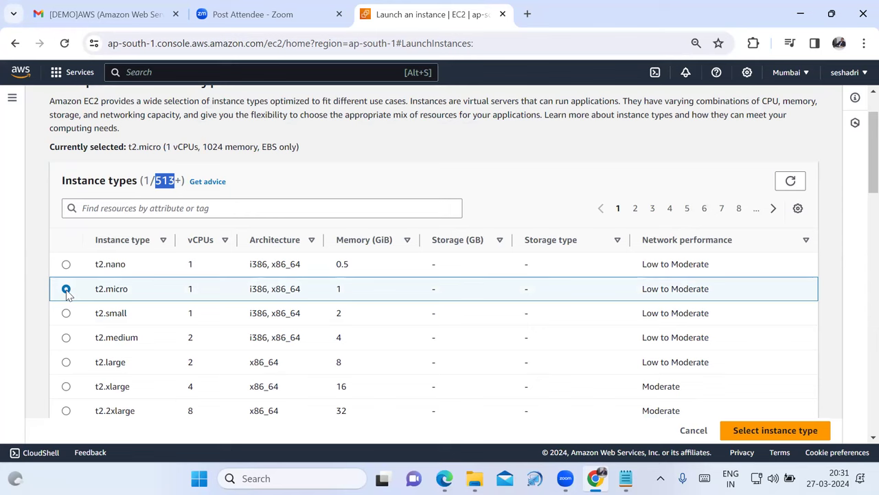
drag(179, 295, 210, 294)
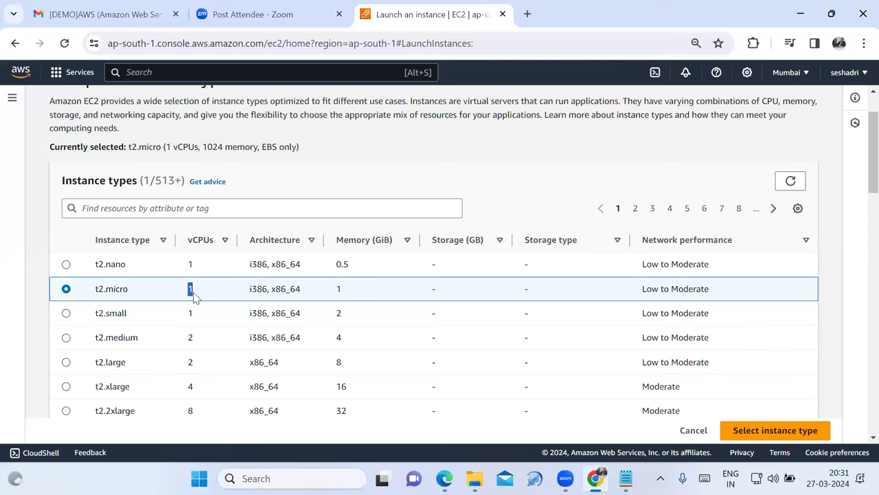
drag(334, 291, 347, 293)
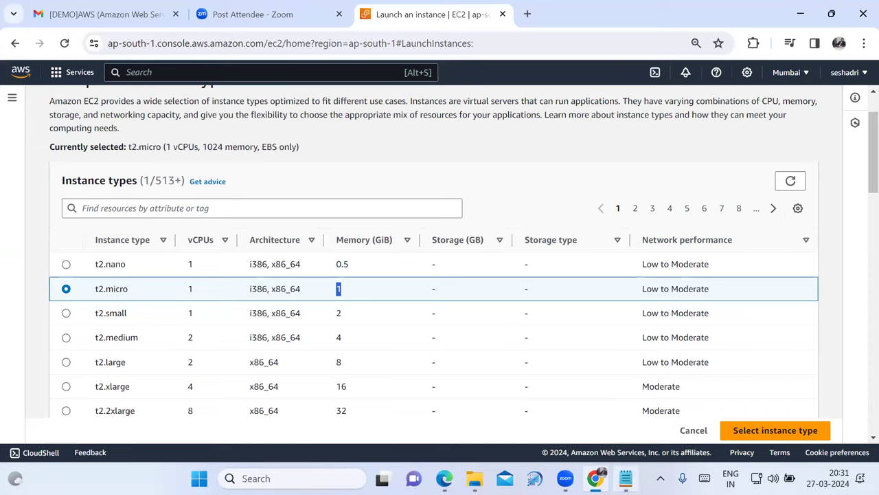
Switch to Notepad and extend the CPU line with "- 1" and the RAM line with "- 1 GB".
click(626, 478)
text(- 1)
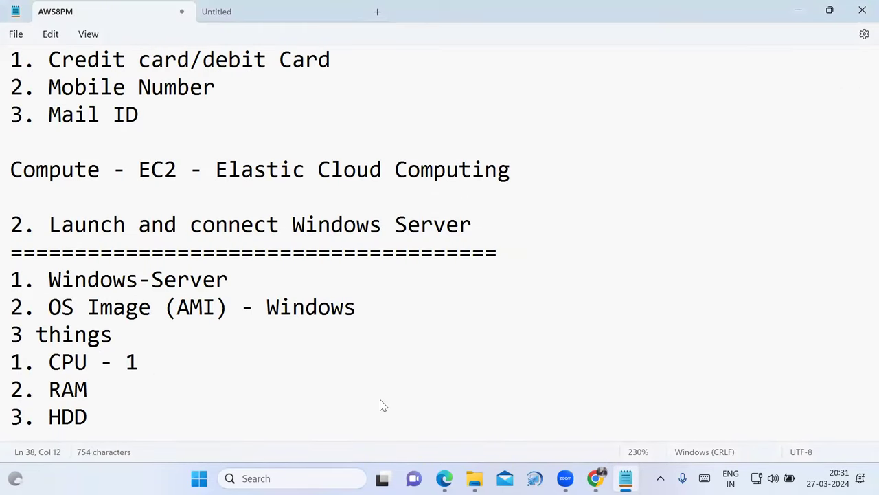
key(Down)
text(-1)
key(BackSpace)
text(1 GB)
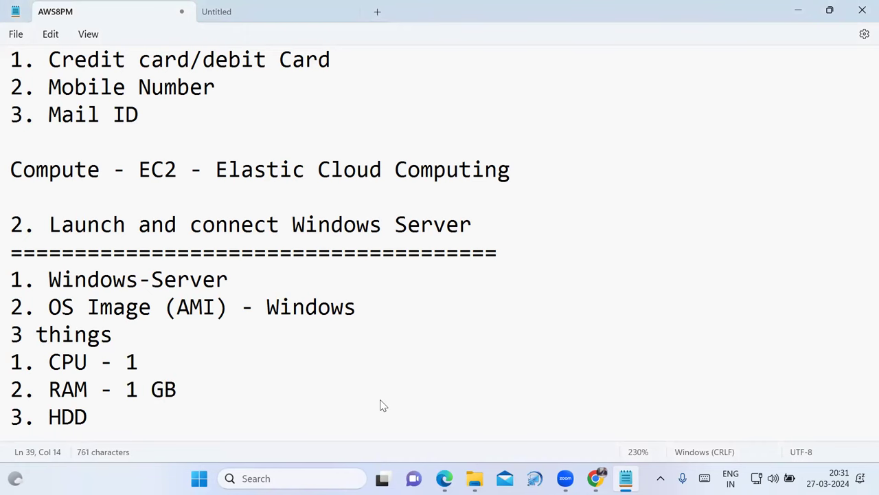
scroll(382, 406, down, 1)
click(118, 341)
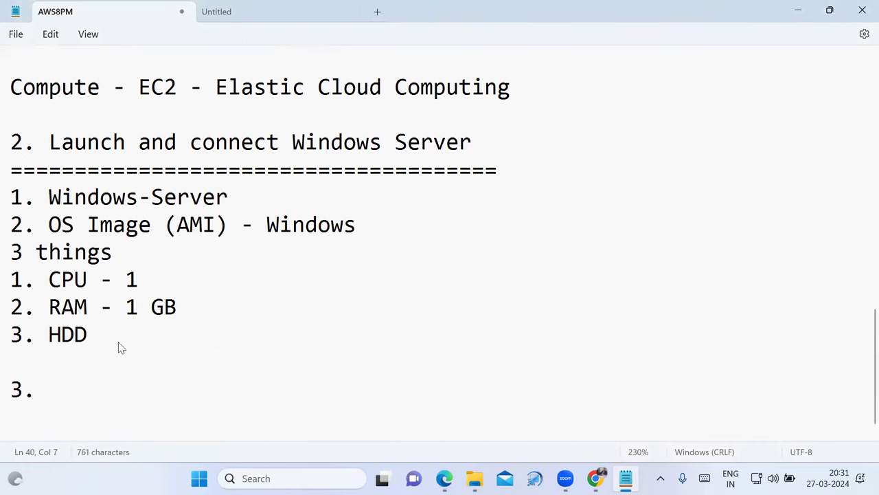
Switch back to Chrome and apply t2.micro as the instance type for the new instance.
click(595, 478)
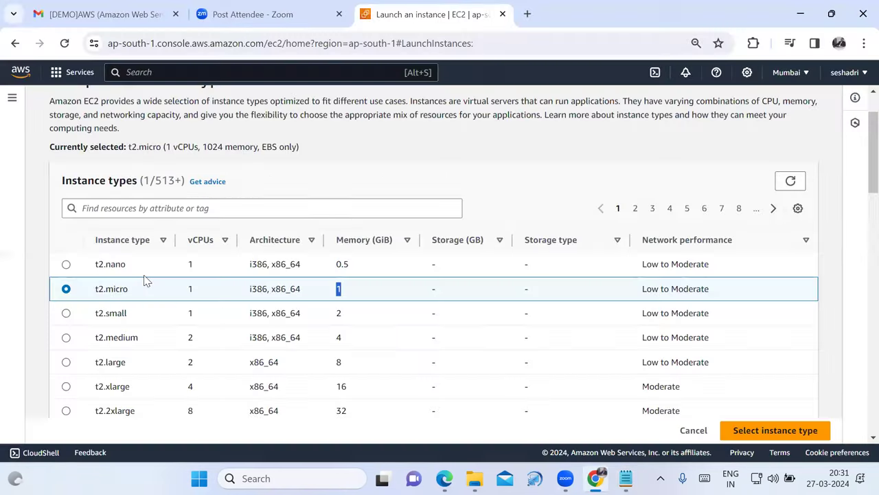
click(779, 437)
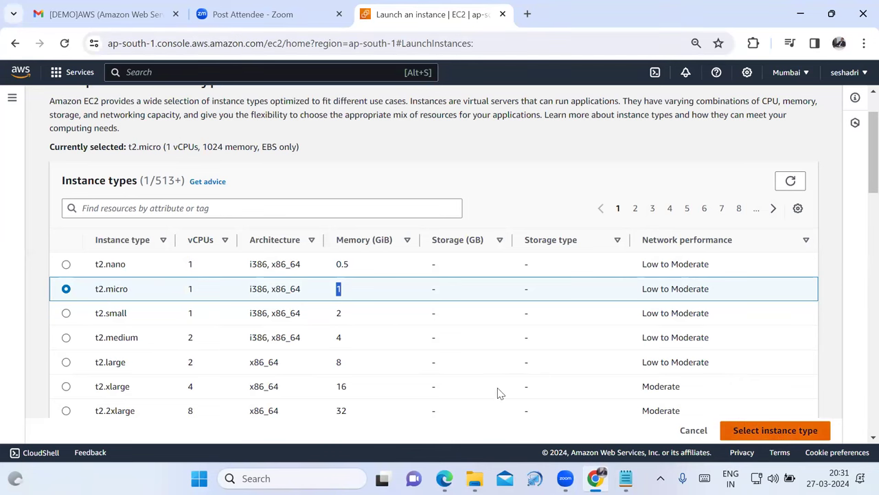
scroll(556, 349, up, 4)
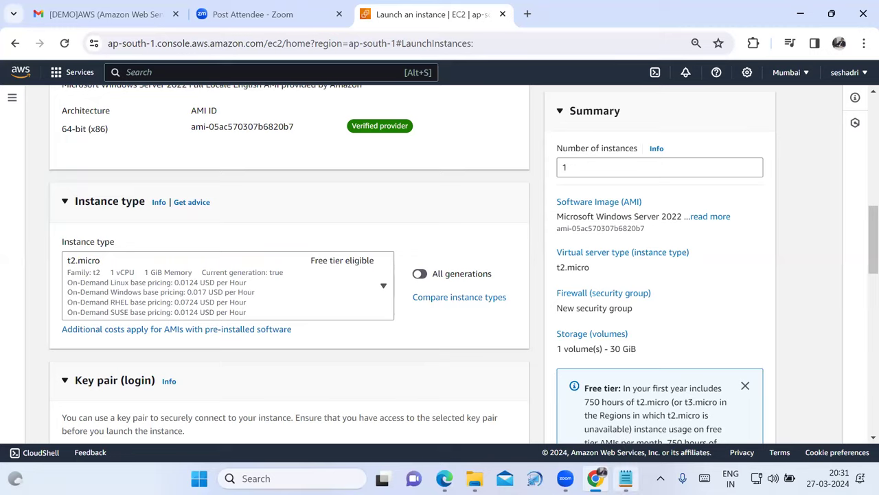
Switch to Notepad and complete item 3 of the notes as "select instant type t2.micro(1 CPU, 1GB memory)".
click(625, 478)
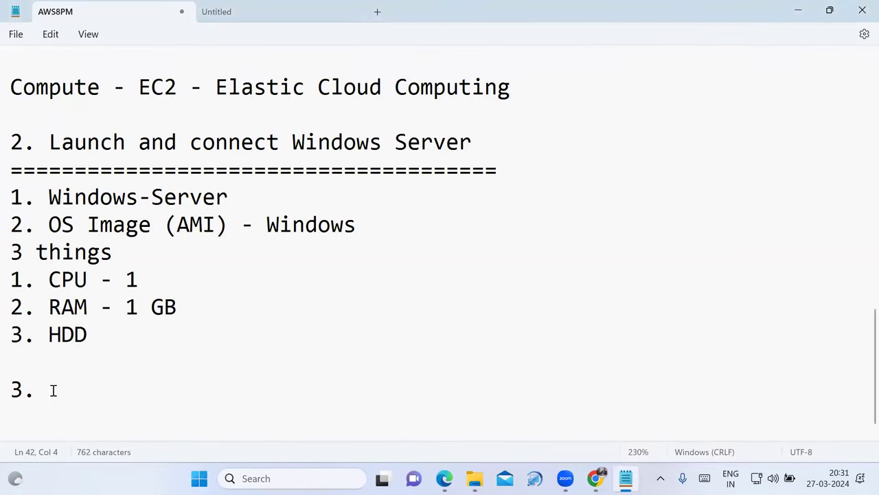
text(select )
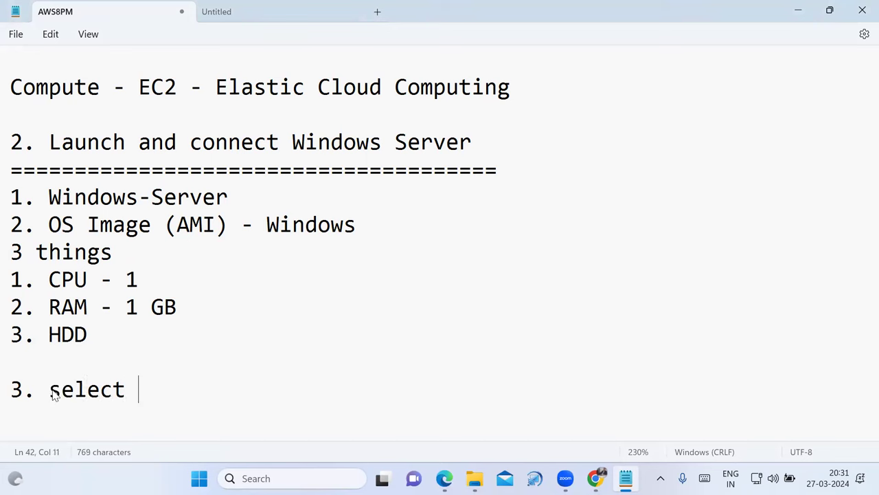
text(instan)
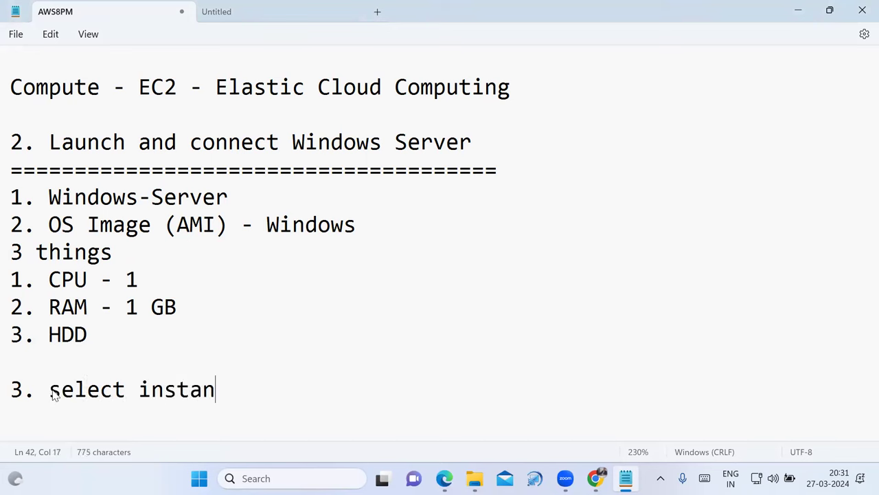
text(t type)
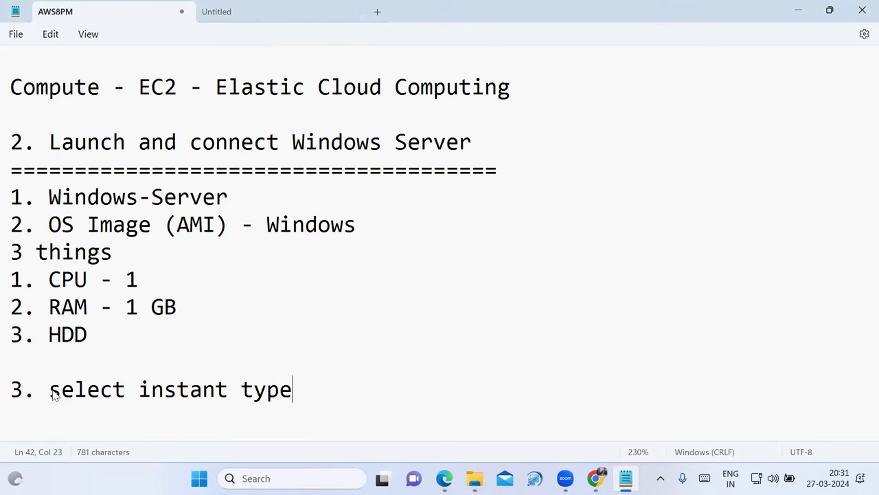
text( t2)
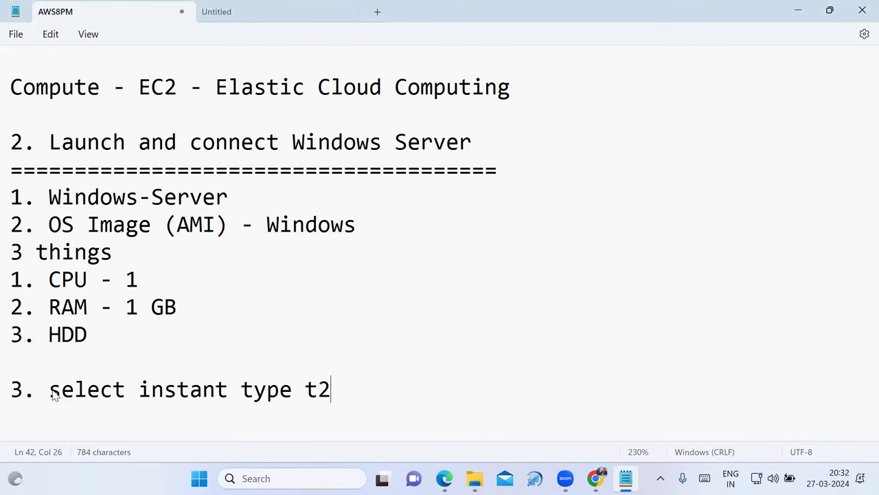
text(.micro)
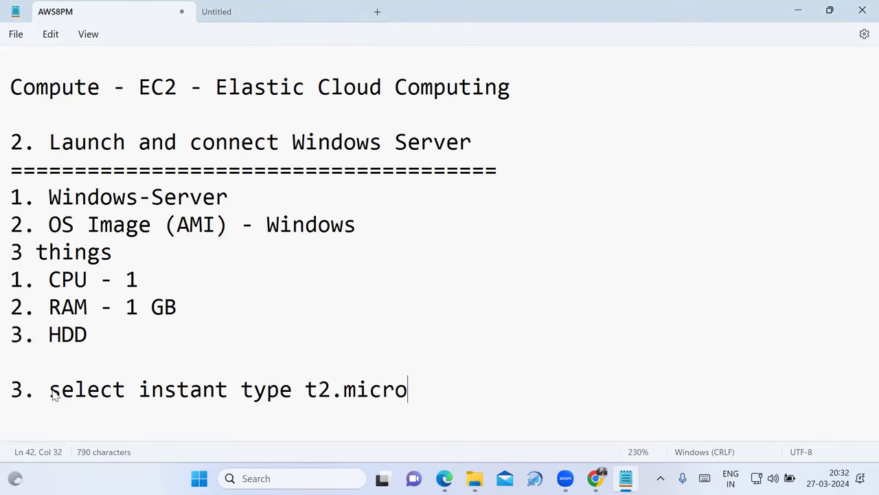
text(9)
key(BackSpace)
text((1 CP)
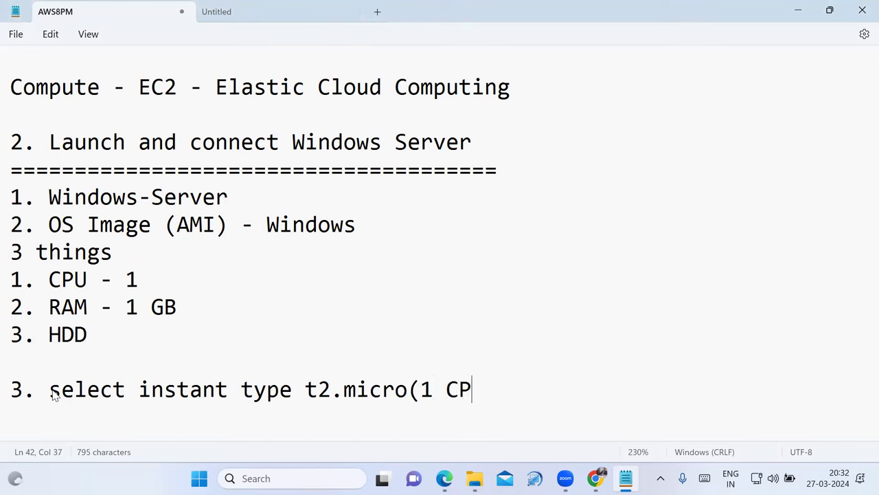
text(U, 1)
text(GB m)
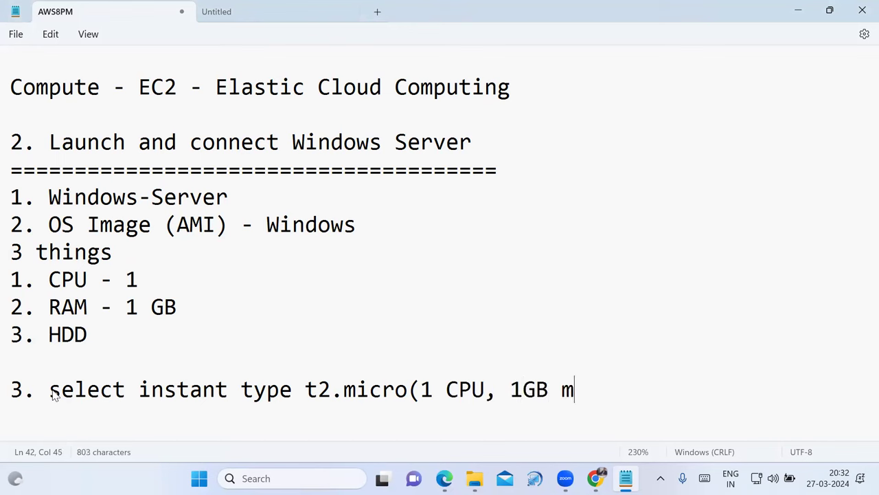
text(emory))
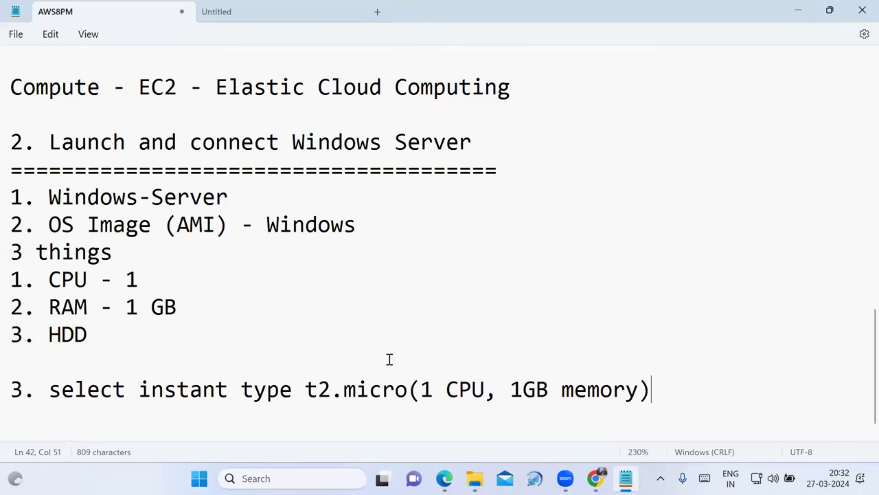
key(Return)
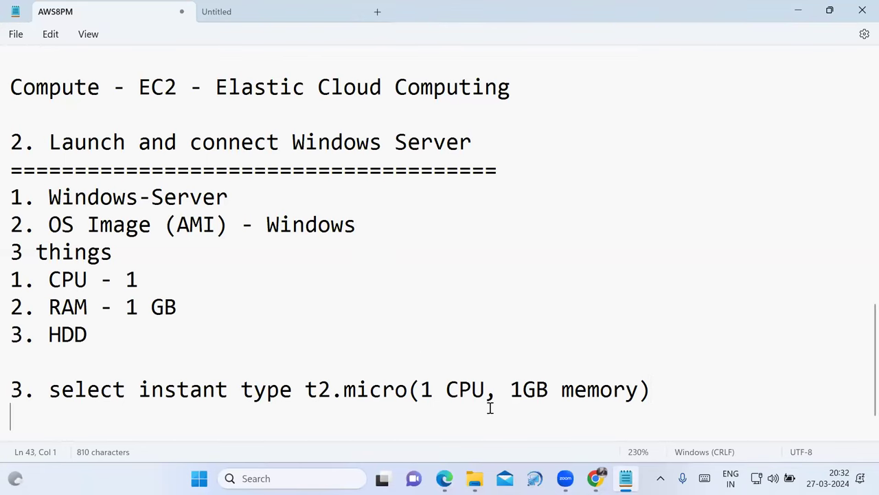
Find the key pair login settings in Chrome, and add "4. Create Key Pair" below item 3 in the Notepad notes.
click(595, 478)
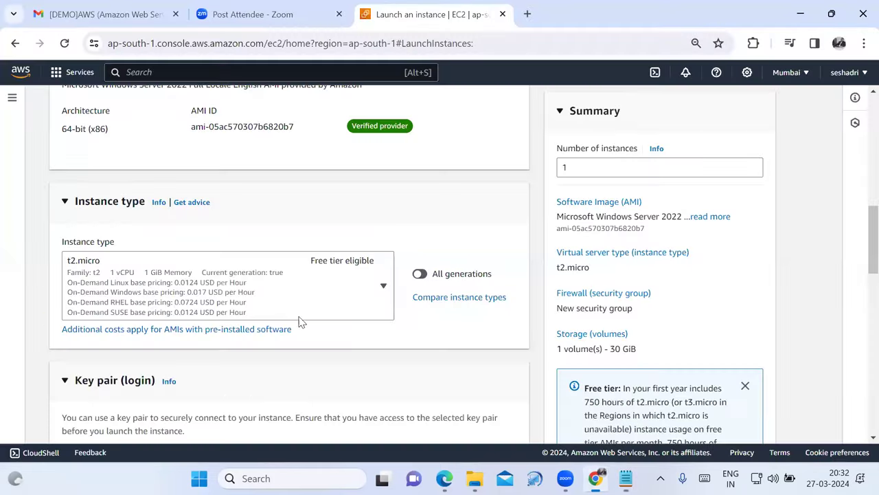
scroll(307, 380, down, 1)
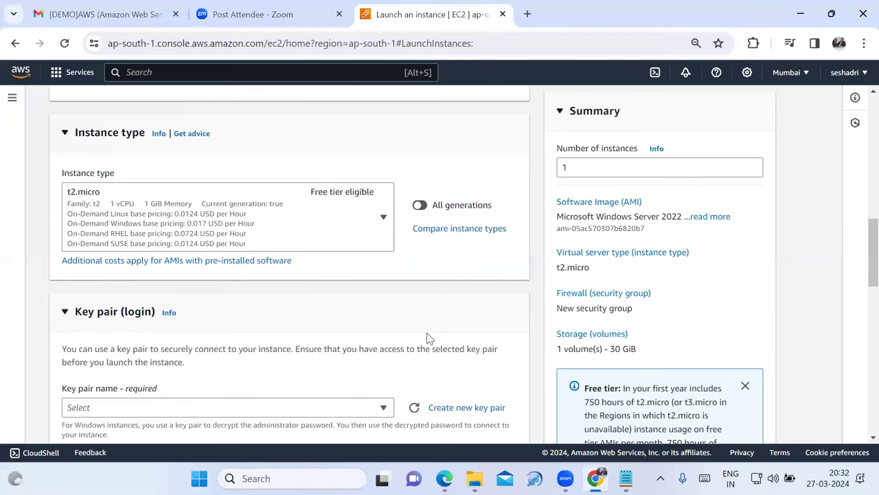
scroll(427, 340, down, 1)
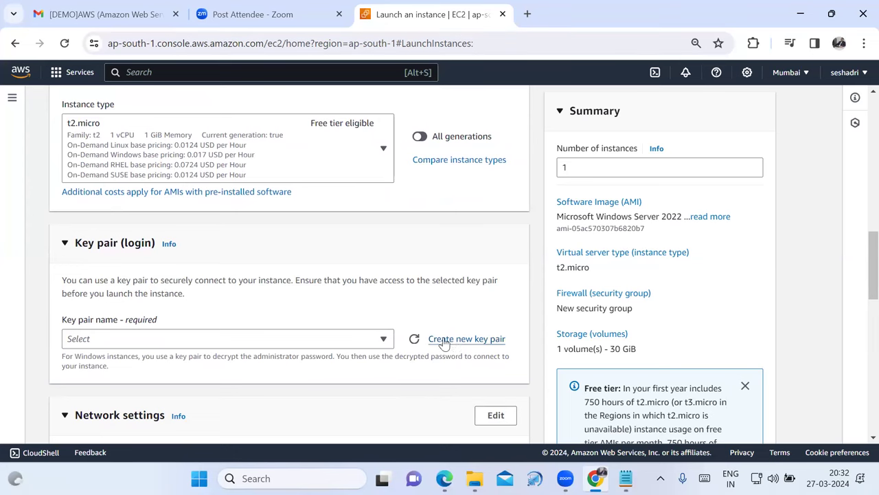
click(626, 478)
text(4. Create )
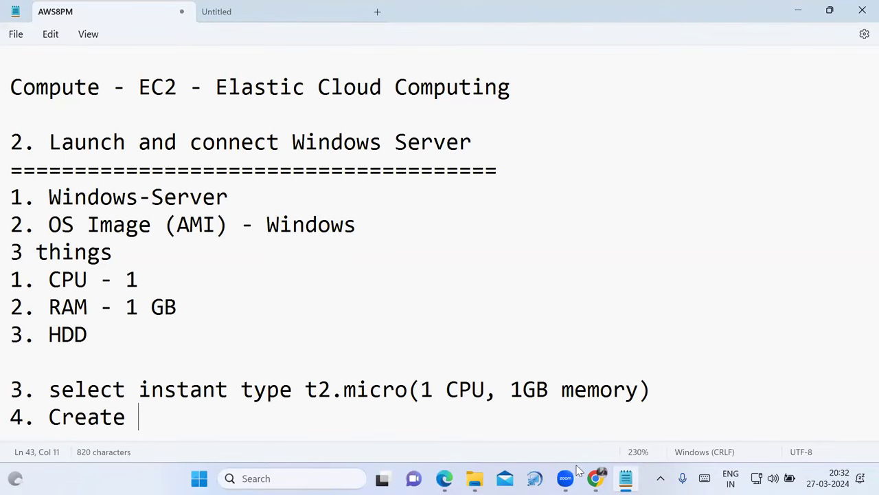
text(Key )
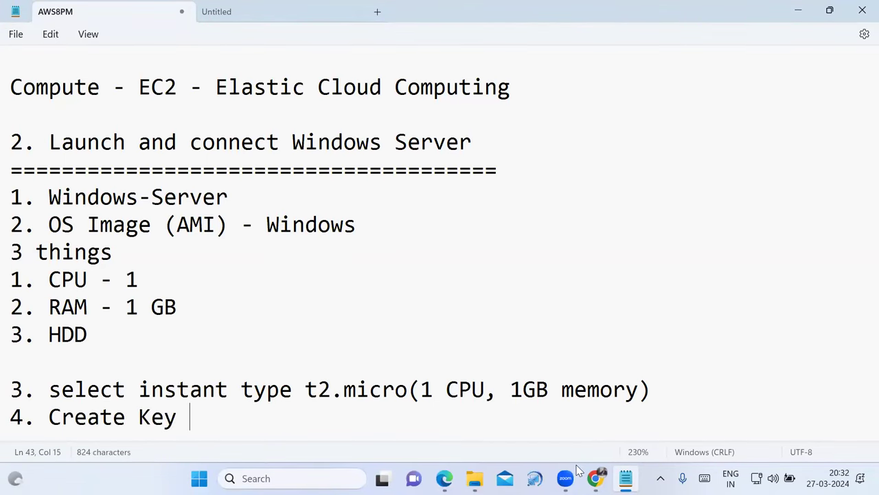
text(Pair)
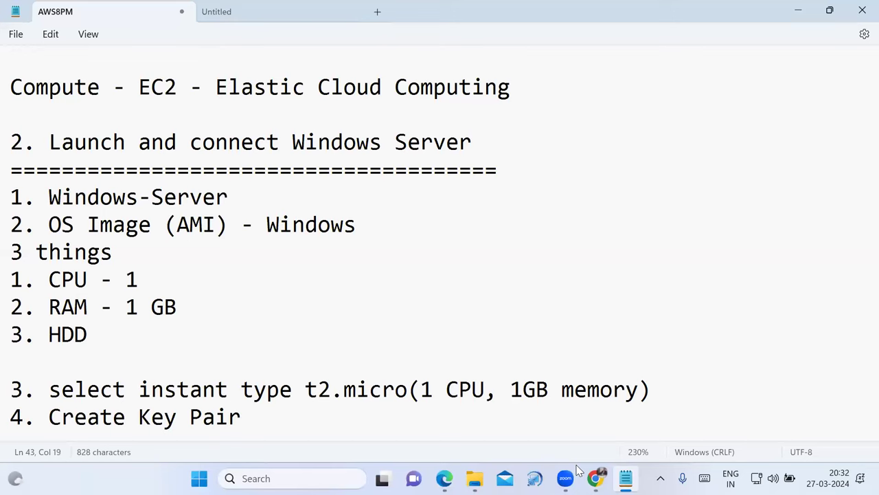
key(Return)
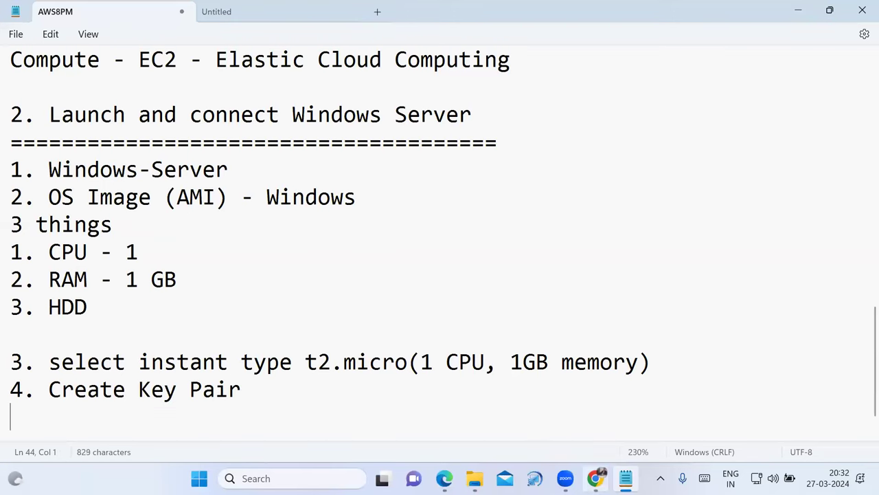
Switch to Chrome and start a new key pair named "Windows-Server-Key" for the instance login.
key(alt+Tab)
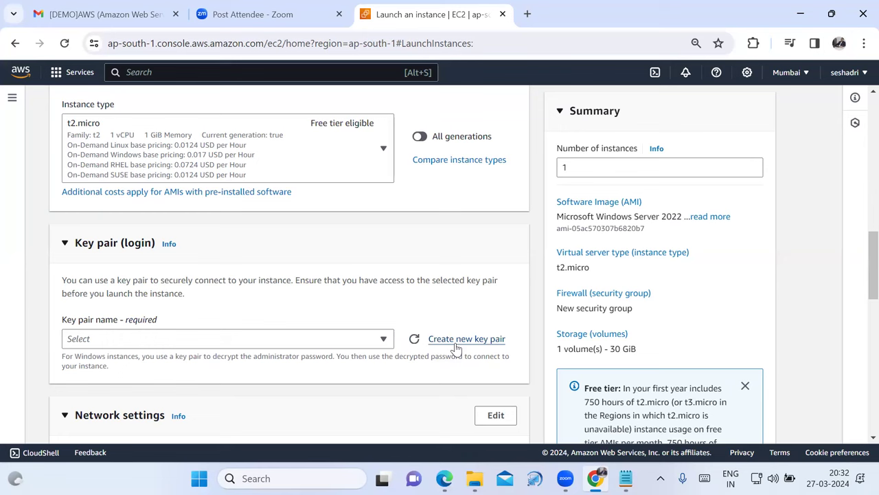
click(455, 349)
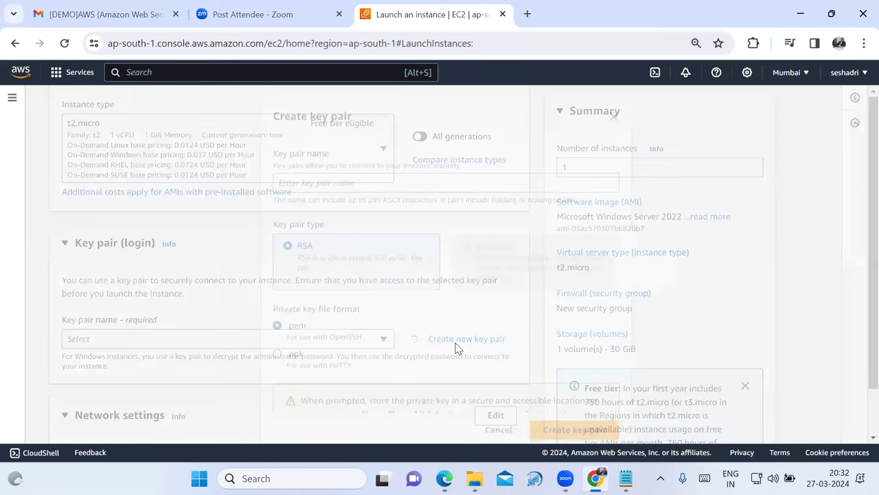
click(390, 184)
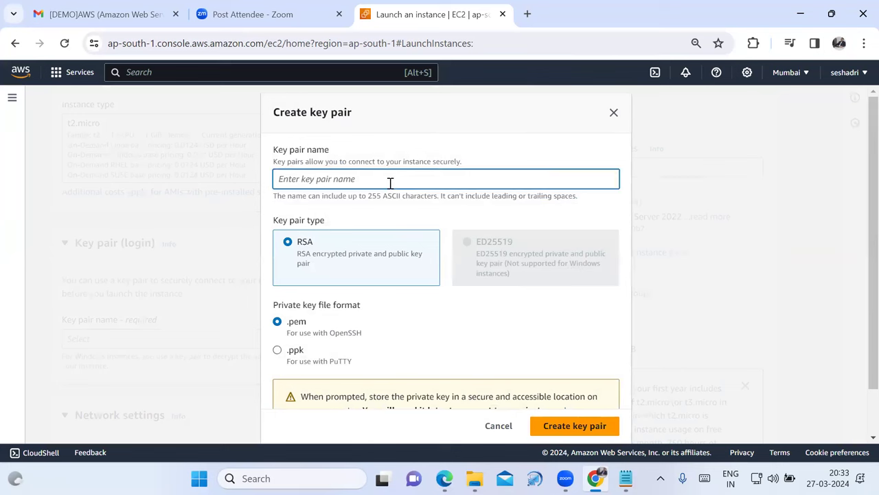
text(Windows-Server-Key)
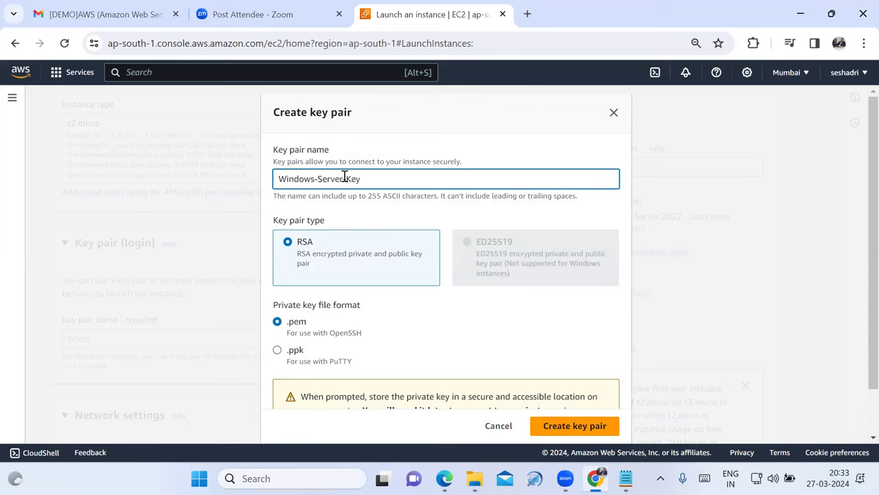
Copy the key pair name "Windows-Server-Key" into the Notepad notes below "4. Create Key Pair".
drag(350, 177, 252, 188)
key(ctrl+c)
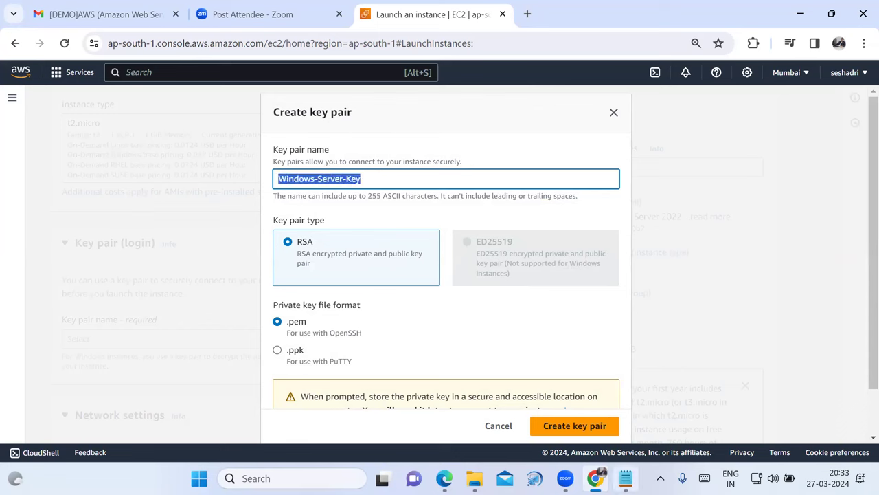
click(626, 478)
key(ctrl+v)
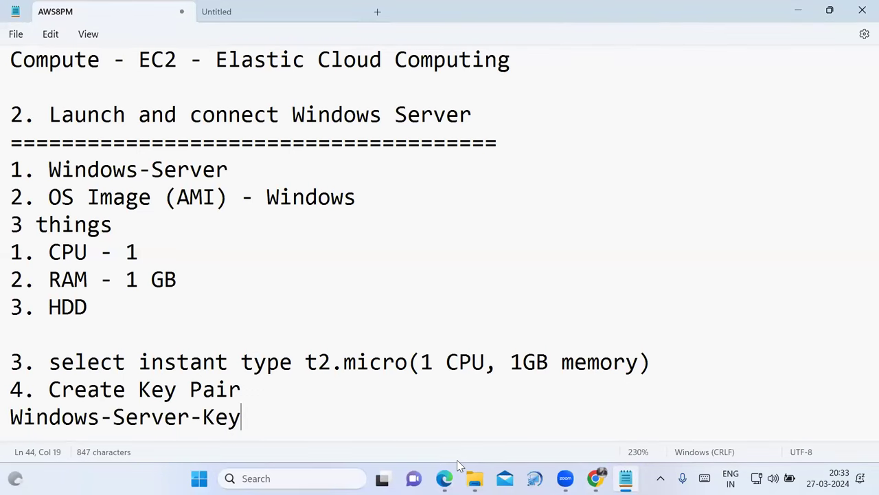
key(Return)
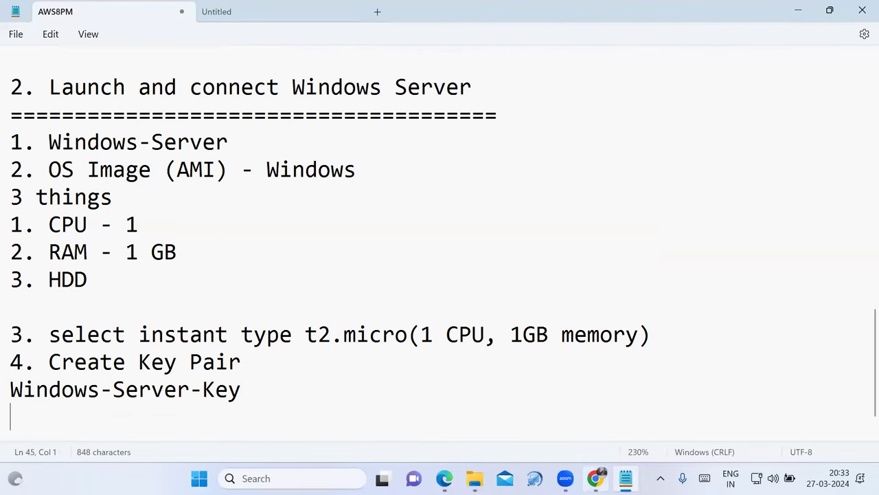
Switch back to Chrome and create the key pair with type RSA and private key format .pem.
click(595, 478)
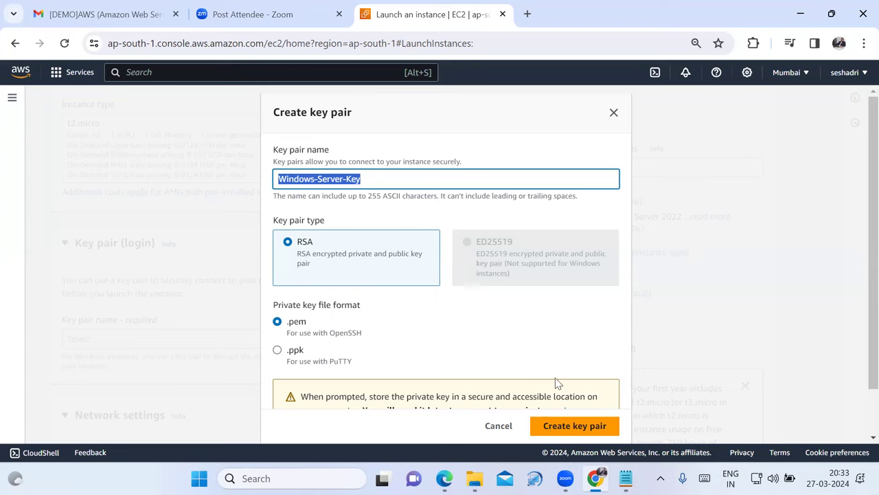
scroll(574, 413, down, 1)
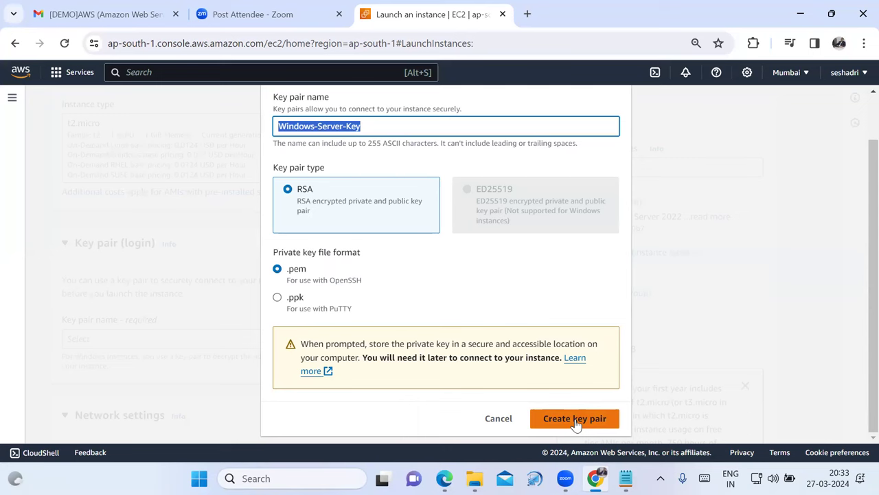
click(576, 421)
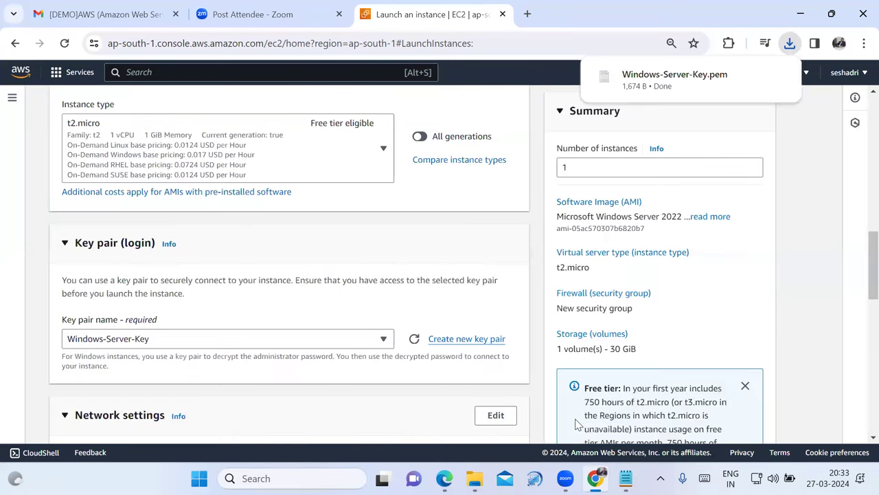
Switch to File Explorer and look for the downloaded Windows-Server-Key file in the Downloads folder.
mouse_move(712, 98)
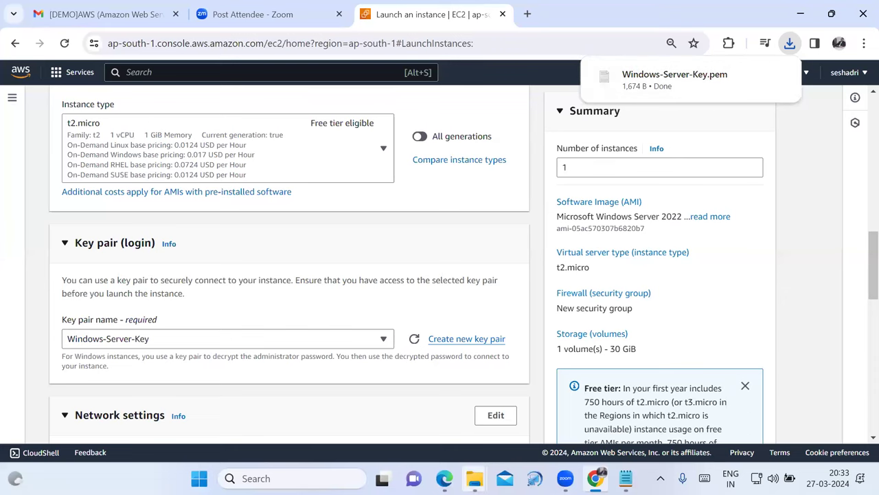
mouse_move(474, 481)
click(445, 431)
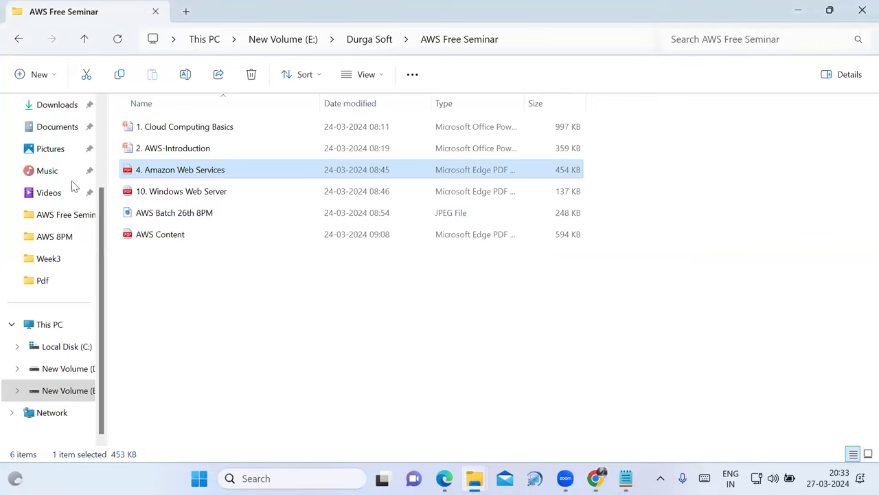
click(49, 107)
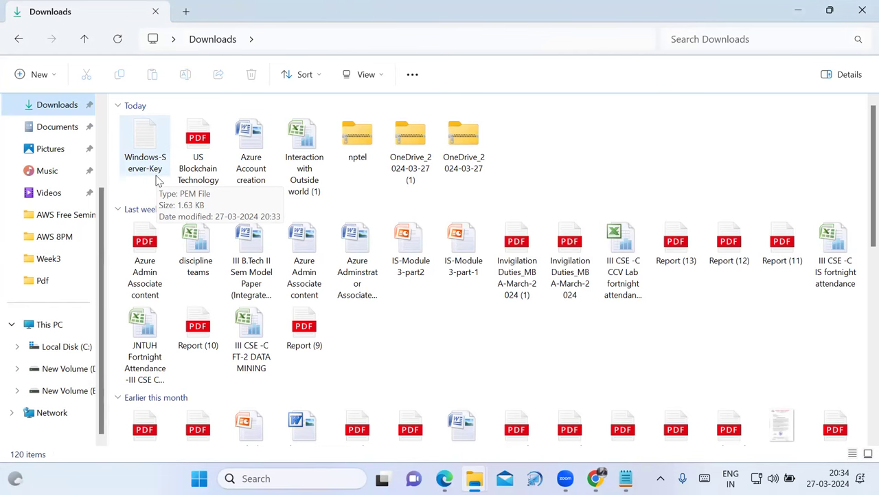
Check the next launch section in Chrome and add "5. Network Settings" below the key name in the Notepad notes.
click(595, 479)
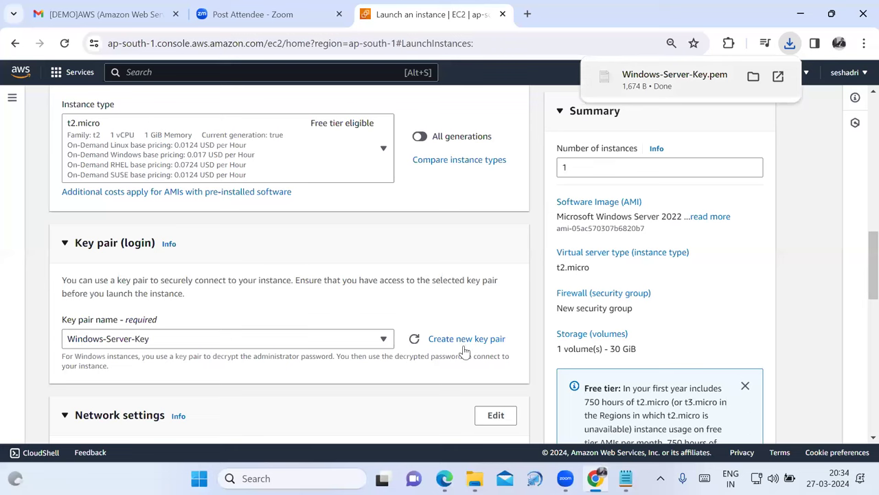
click(626, 478)
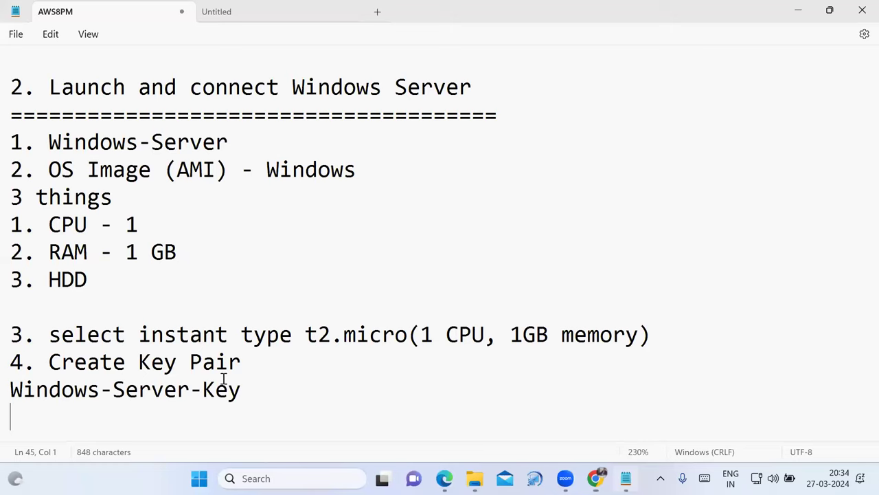
drag(50, 361, 245, 395)
click(254, 404)
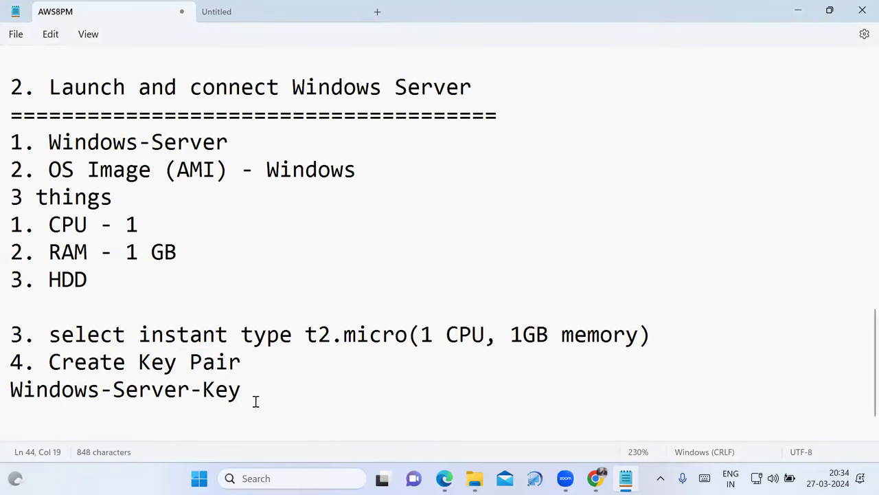
key(Return)
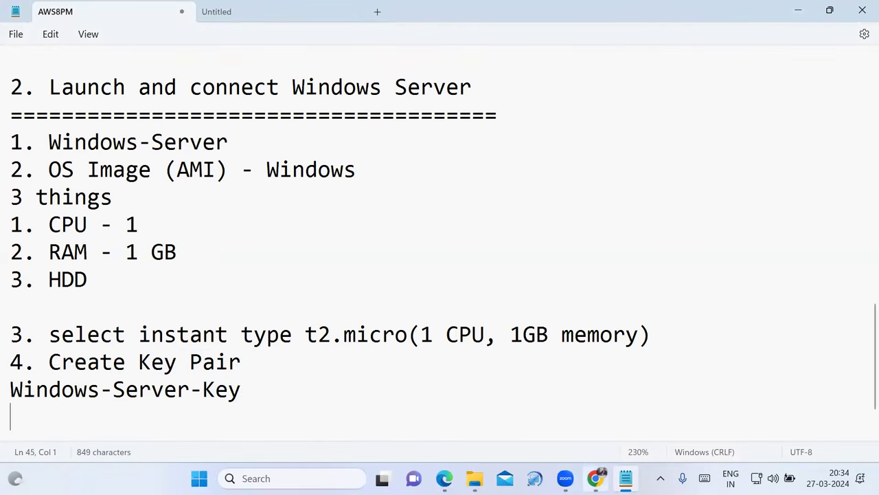
key(alt+Tab)
scroll(275, 330, down, 1)
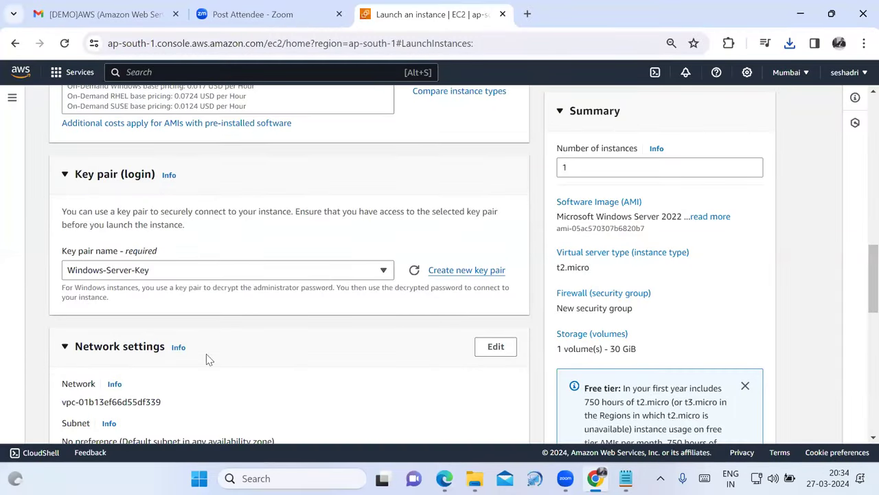
click(626, 479)
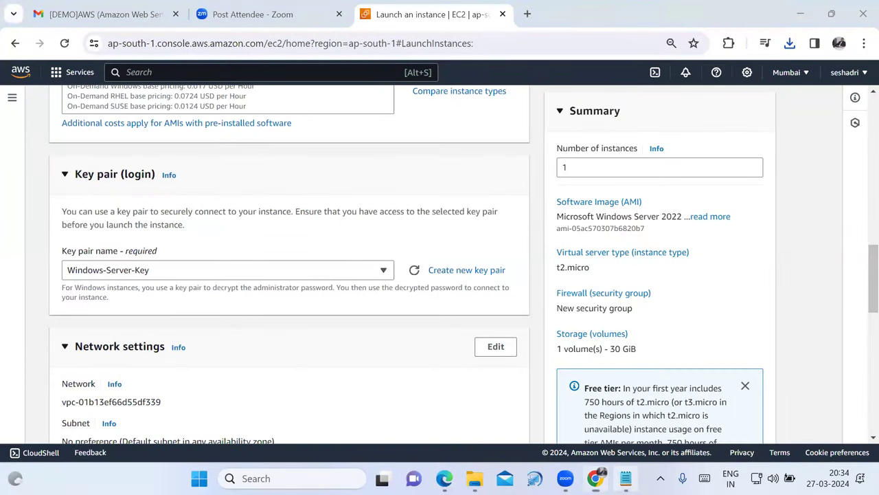
text(5. Network Setting)
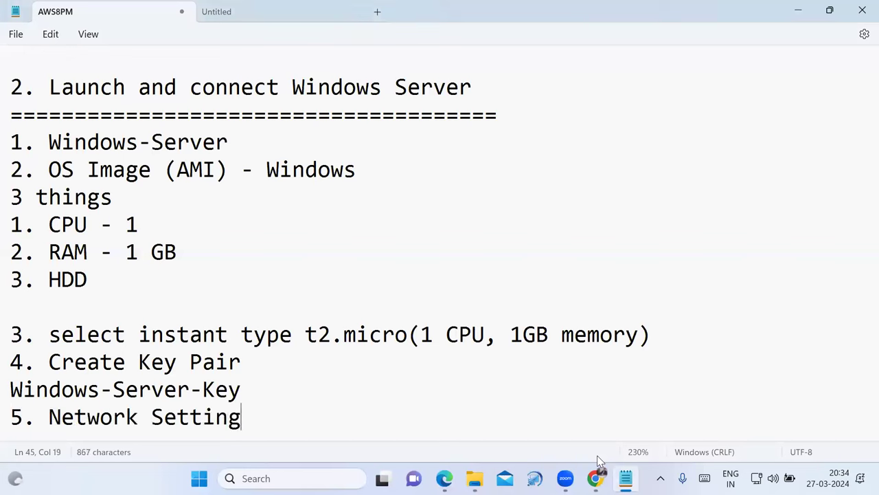
text(s)
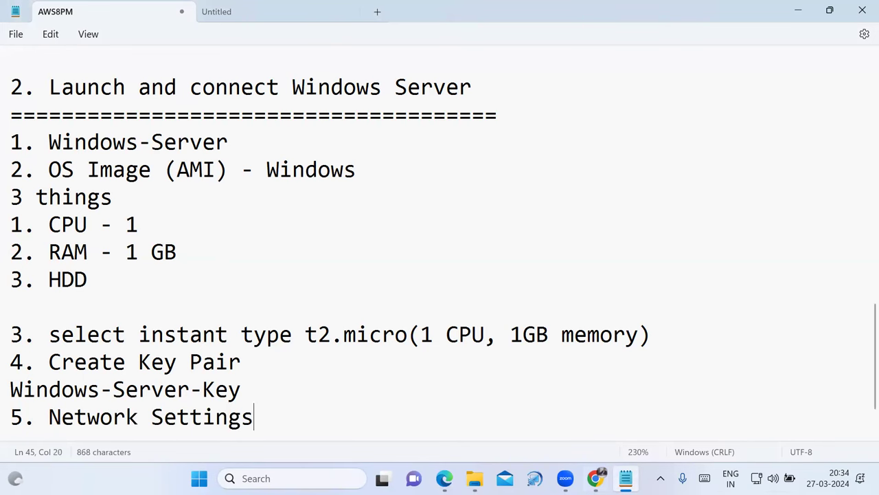
Switch back to Chrome, open the network settings for editing, and review the available subnets while keeping "No preference".
click(595, 478)
scroll(368, 362, down, 1)
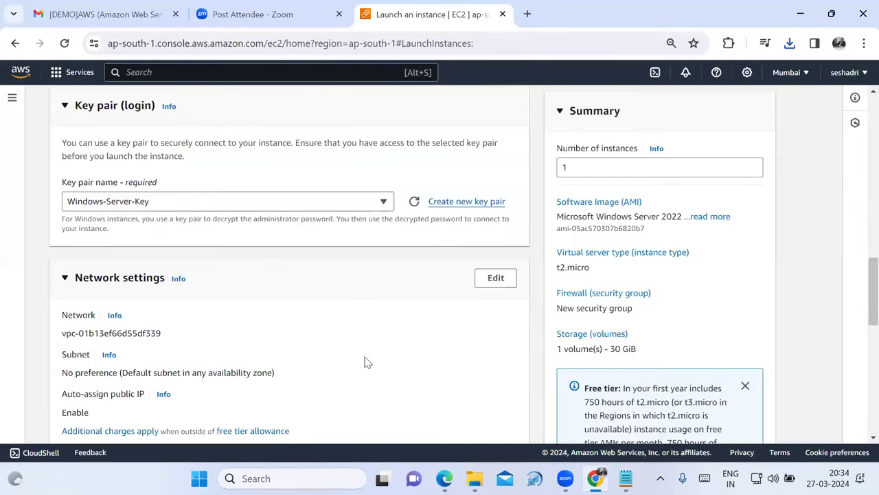
click(495, 284)
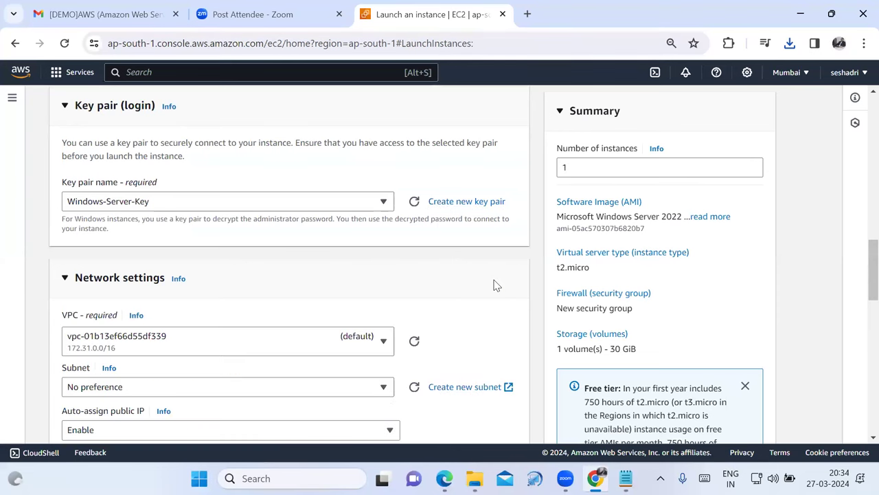
scroll(472, 337, down, 1)
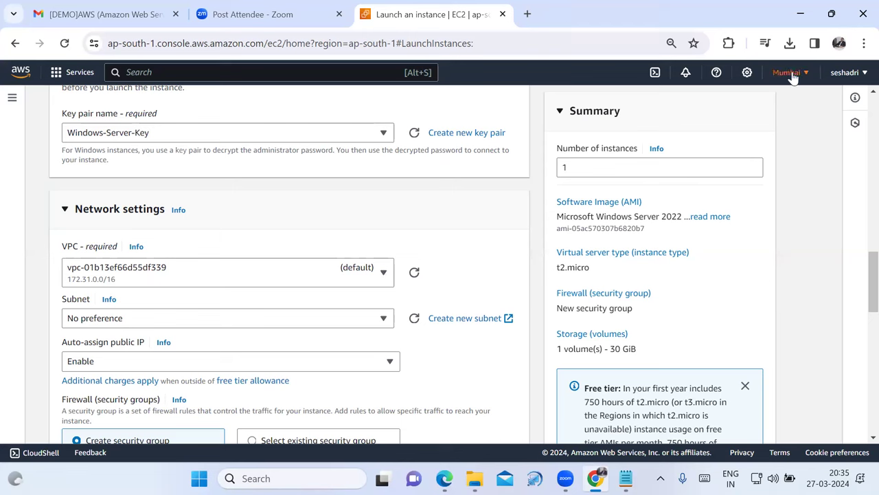
click(385, 323)
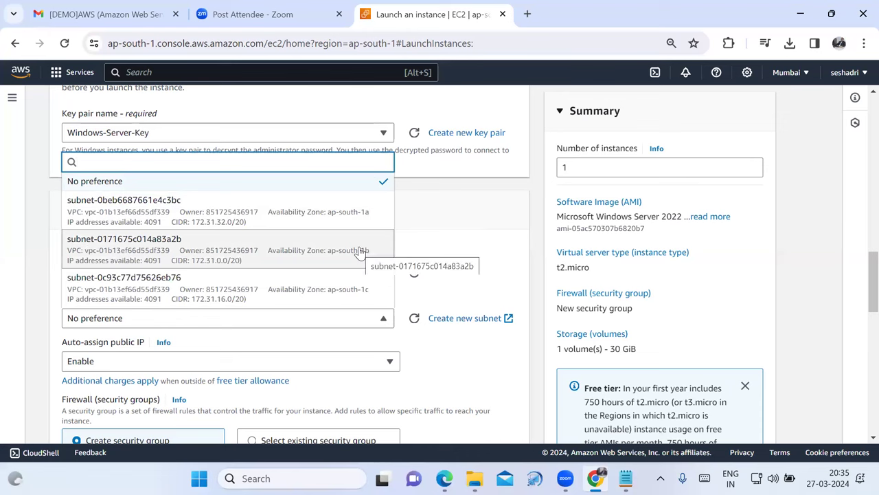
click(483, 247)
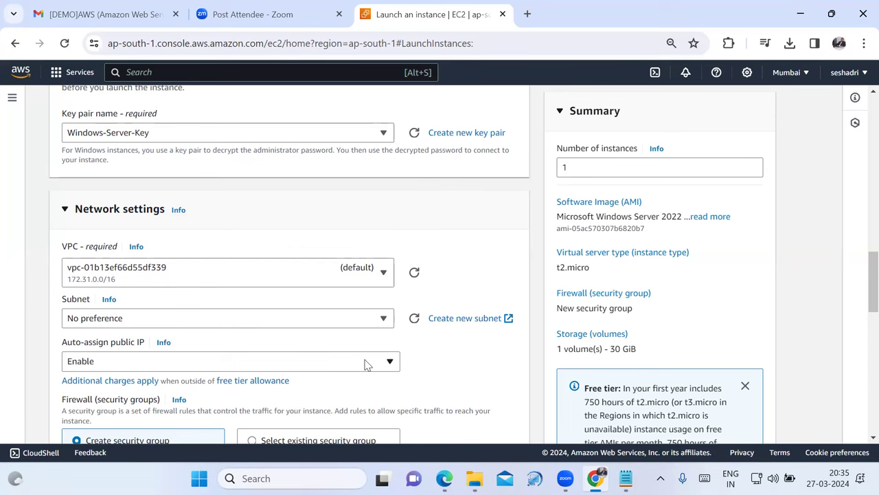
Name the new security group "Windows-Server-SG".
scroll(434, 372, down, 1)
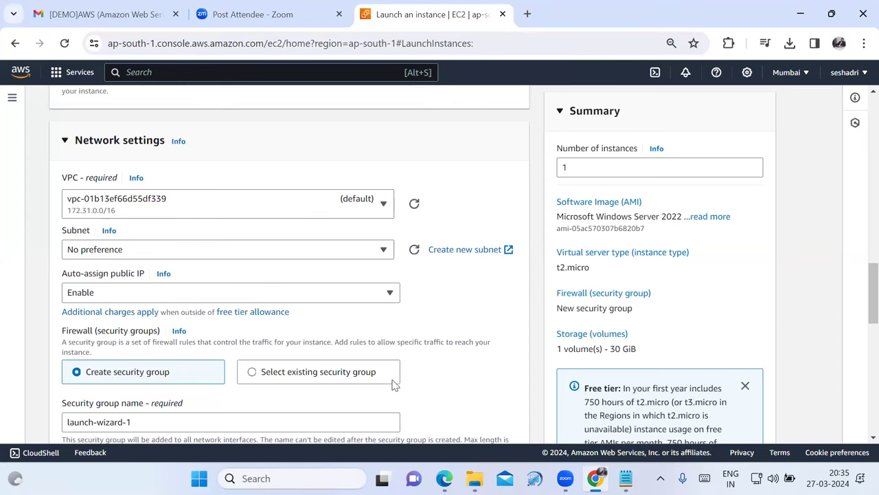
scroll(216, 408, down, 1)
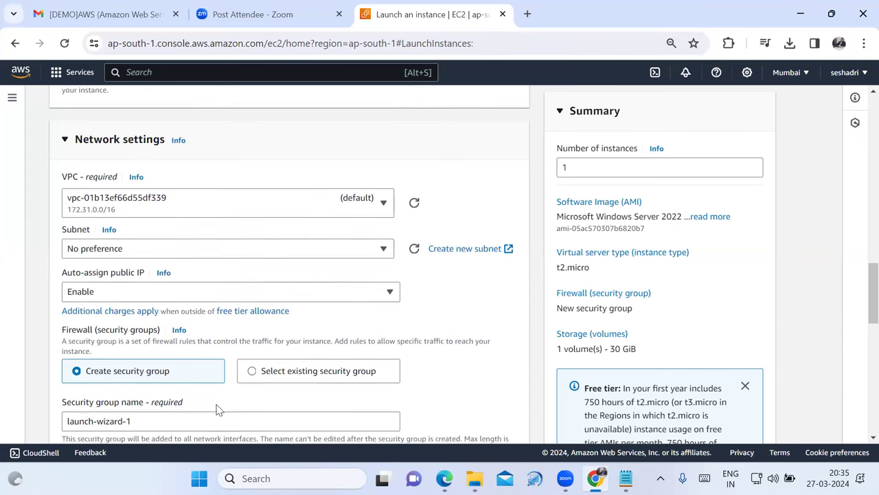
drag(201, 359, 41, 351)
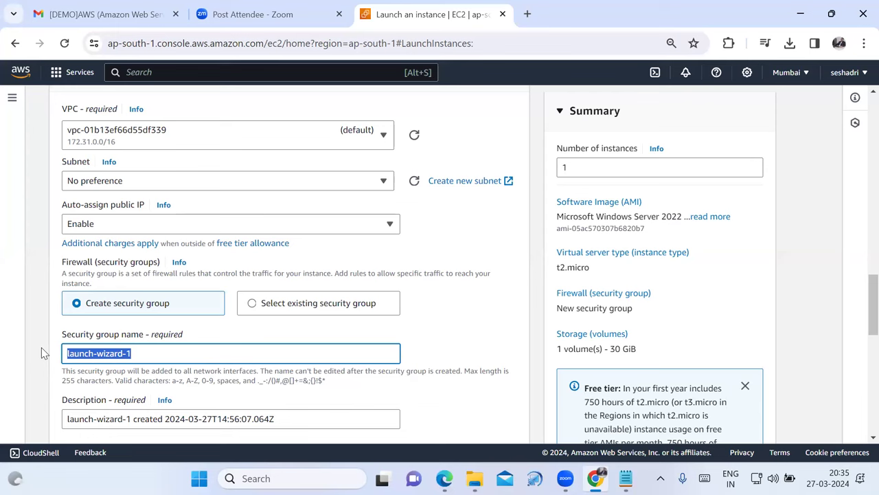
text(Windows-Server-SG)
Copy the security group name "Windows-Server-SG" into the Notepad notes below "5. Network Settings".
drag(199, 352, 49, 371)
key(ctrl+c)
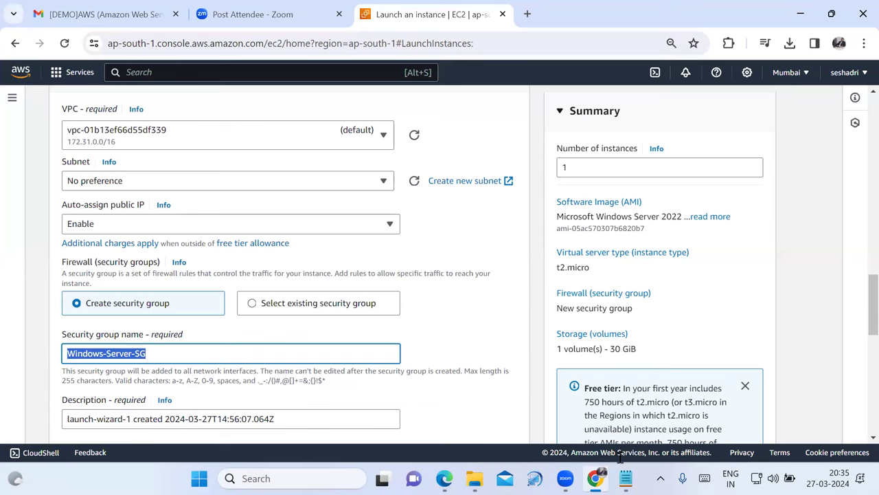
key(alt+Tab)
key(Return)
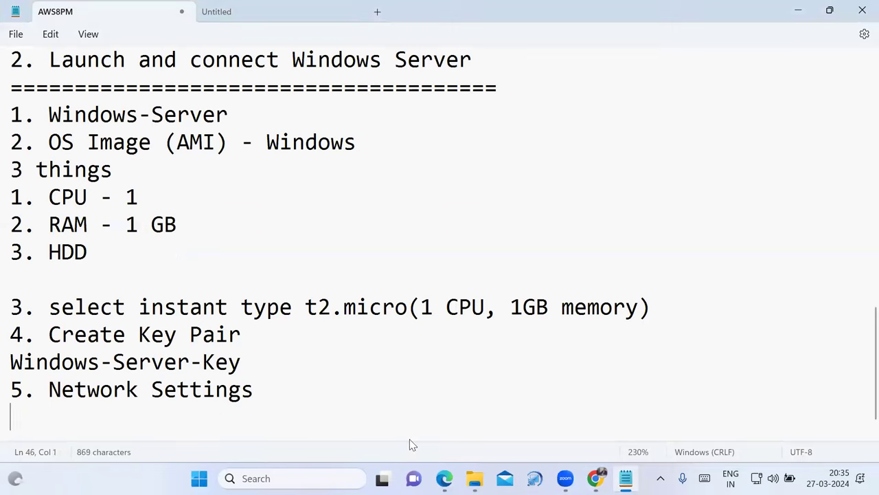
key(ctrl+v)
key(Return)
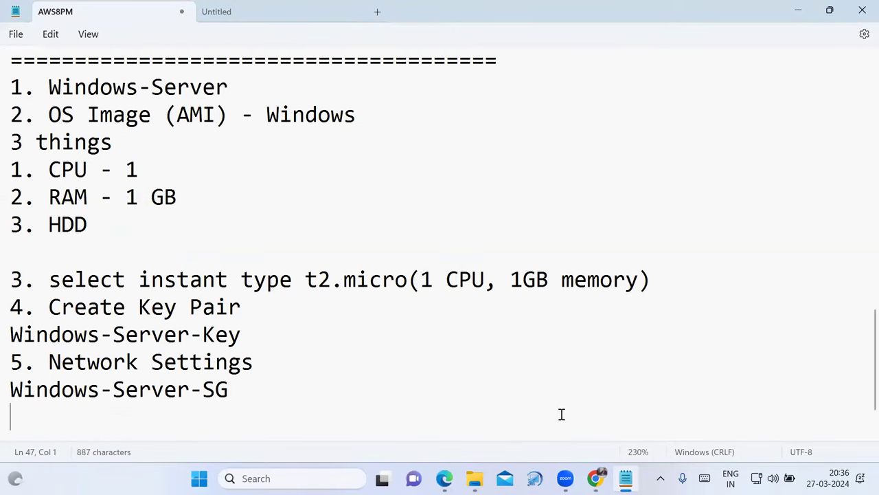
Switch back to Chrome and replace the security group description with "Windows-Server-SG".
click(595, 478)
scroll(226, 397, down, 1)
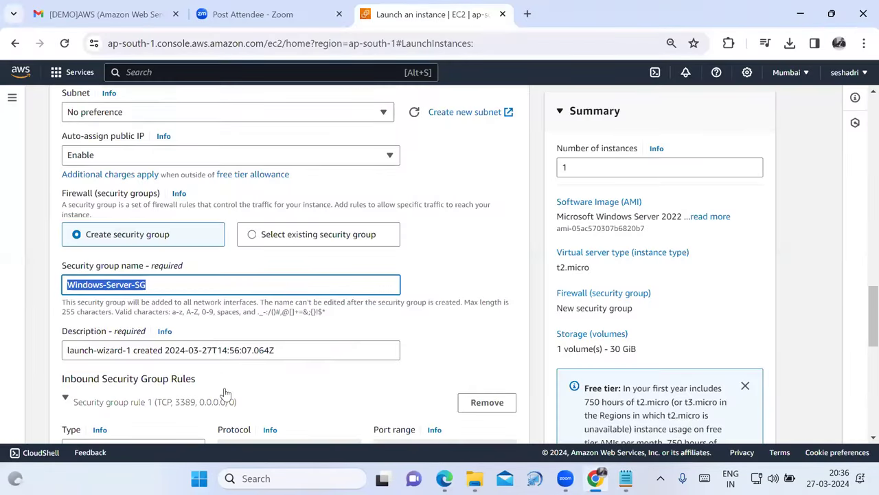
click(268, 350)
drag(267, 350, 64, 350)
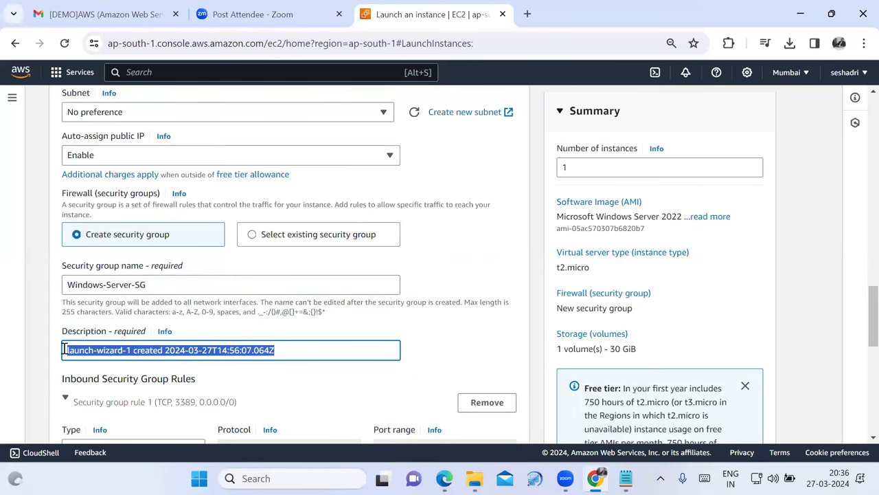
key(ctrl+v)
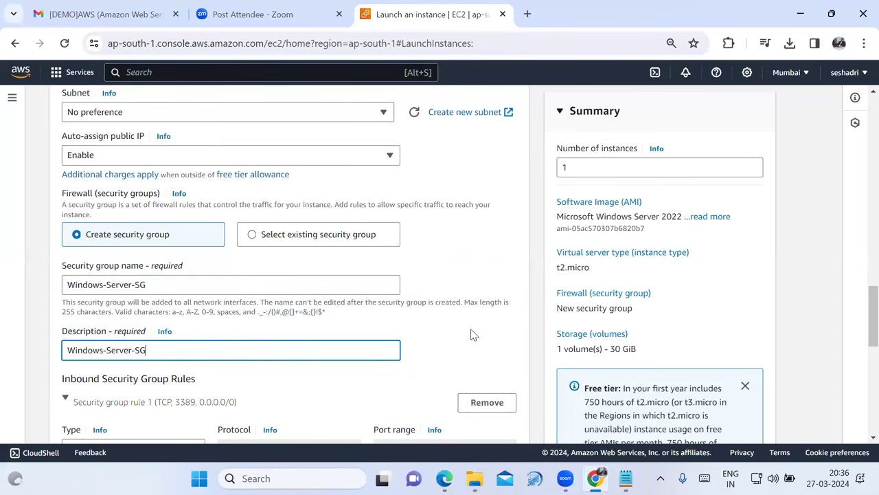
Mark the rdp type and the port range of inbound security group rule 1 with the annotation pen.
scroll(484, 339, down, 1)
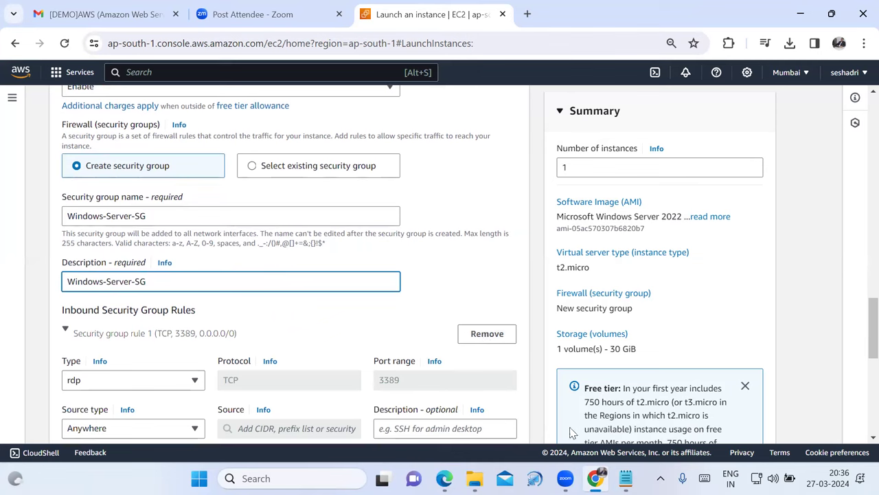
mouse_move(625, 478)
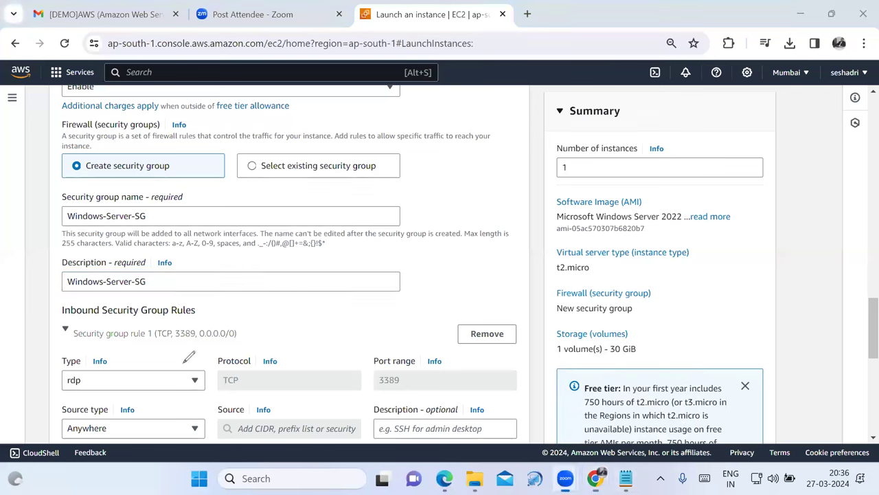
drag(163, 372, 224, 326)
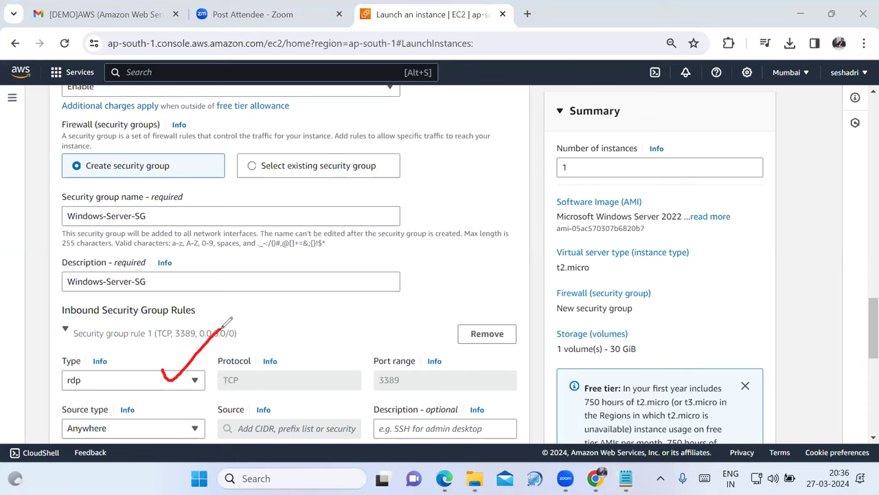
drag(395, 365, 451, 333)
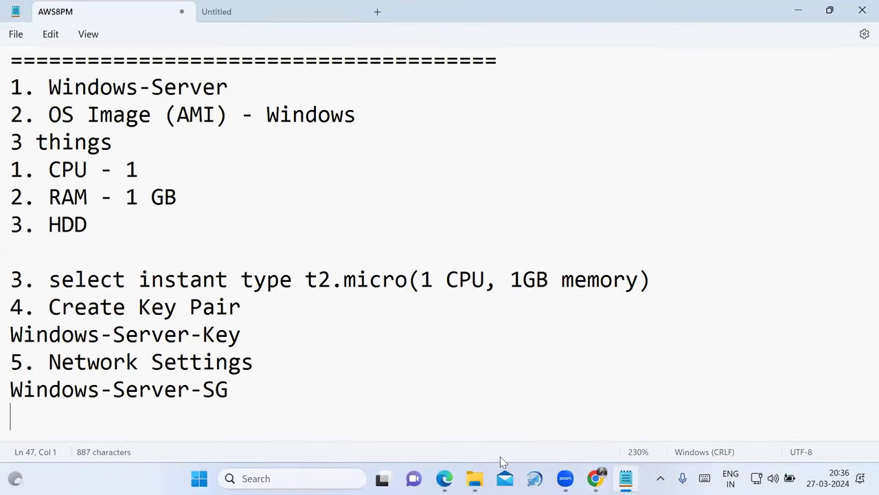
Switch to Notepad and add the line "RDP port range: 3389" below "Windows-Server-SG".
text(RDP port ra)
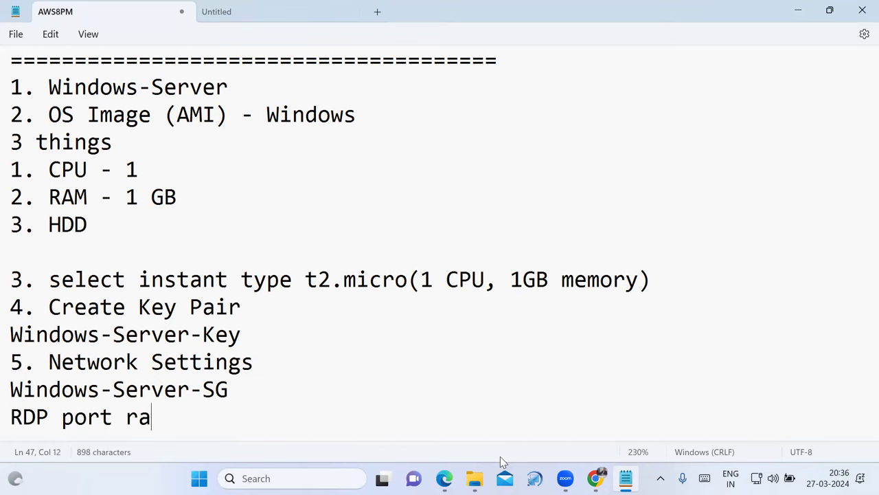
text(nge: )
text(339)
text(9)
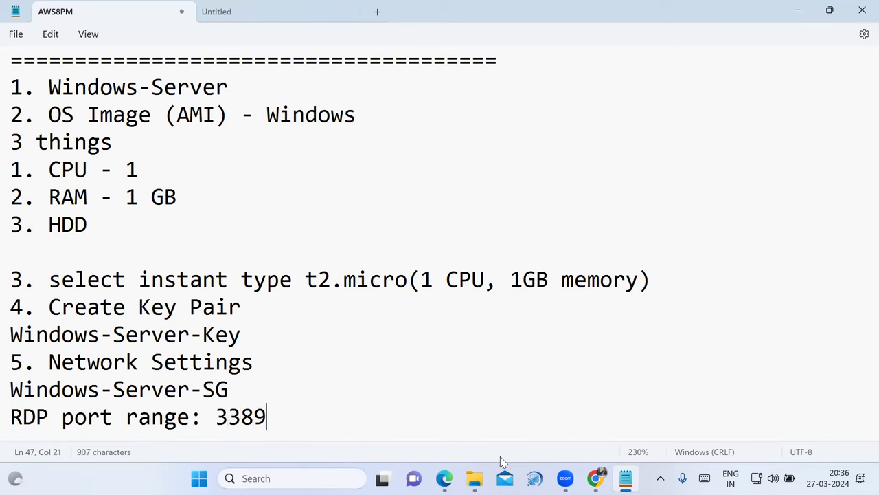
Switch back to Chrome, review the source types for the rdp rule and keep "Anywhere".
key(alt+Tab)
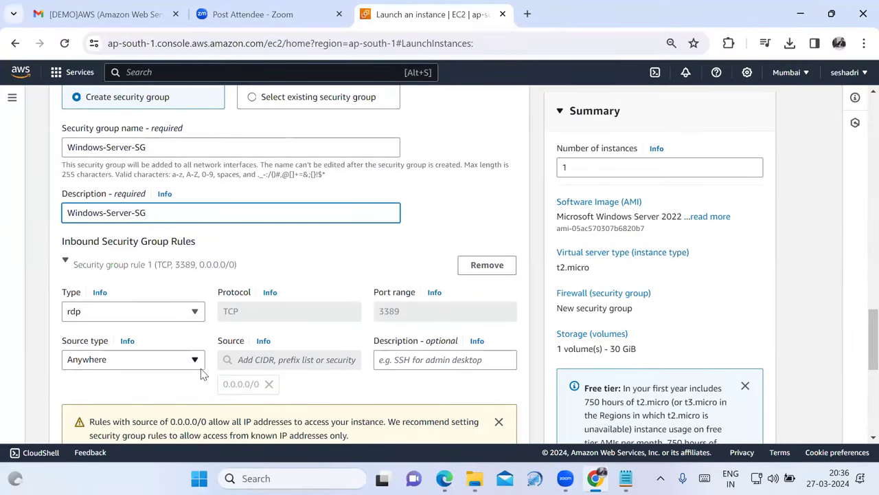
click(197, 365)
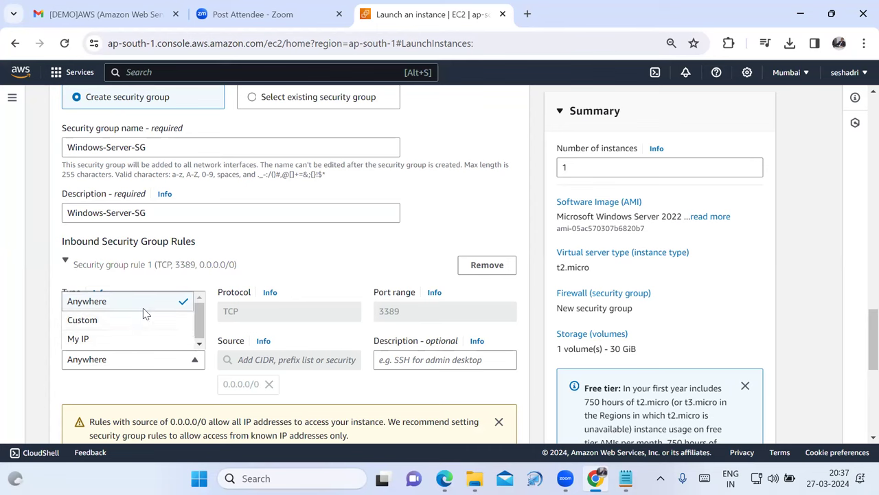
click(144, 309)
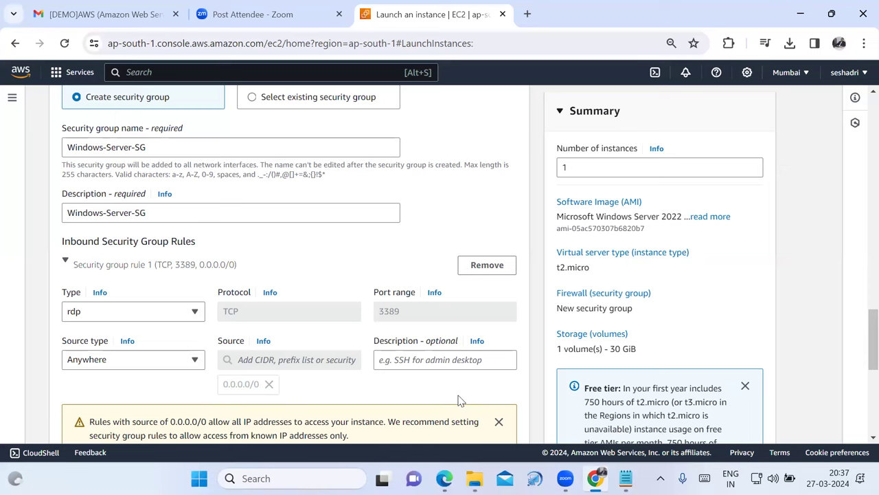
Check the root volume size under Configure storage, then switch to Notepad and complete the HDD line with "- 30GB".
scroll(460, 397, down, 1)
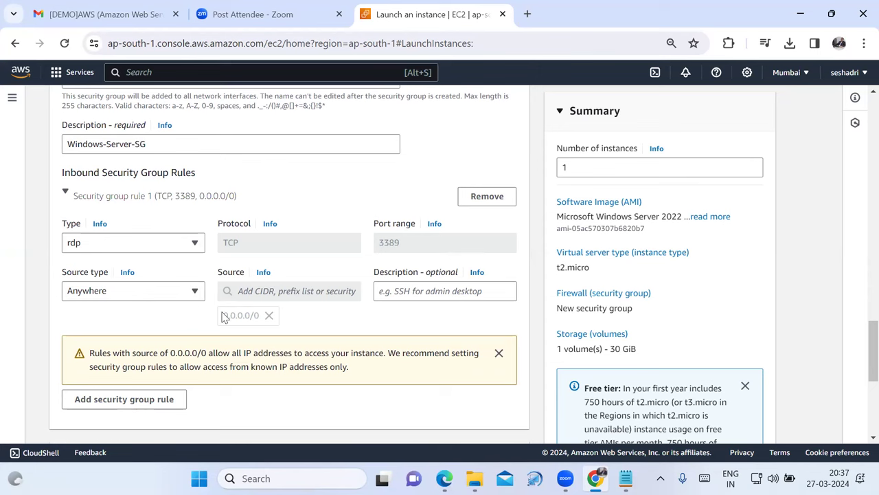
scroll(399, 371, down, 2)
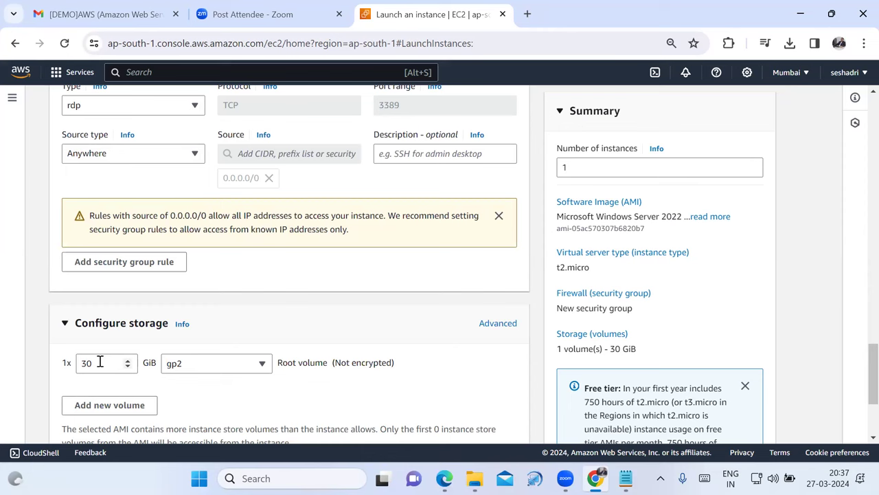
drag(100, 362, 80, 362)
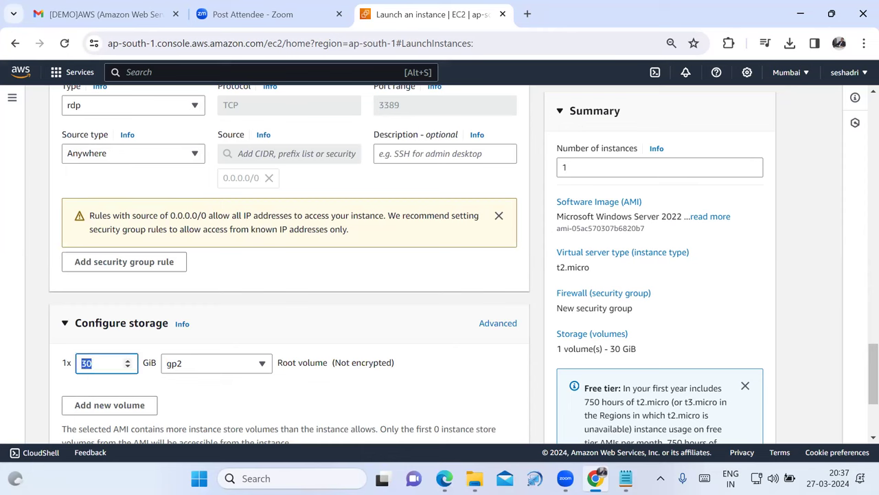
key(alt+Tab)
click(111, 224)
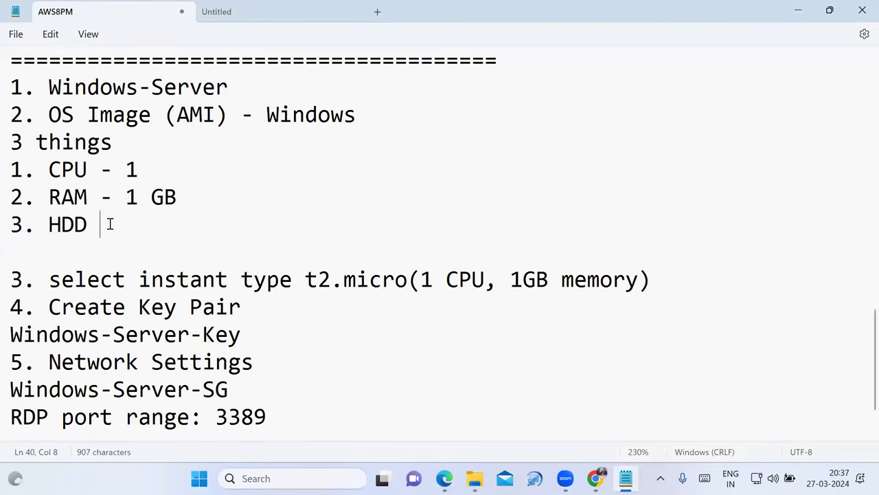
text(- 3)
key(BackSpace)
text(30)
key(BackSpace)
text(GB)
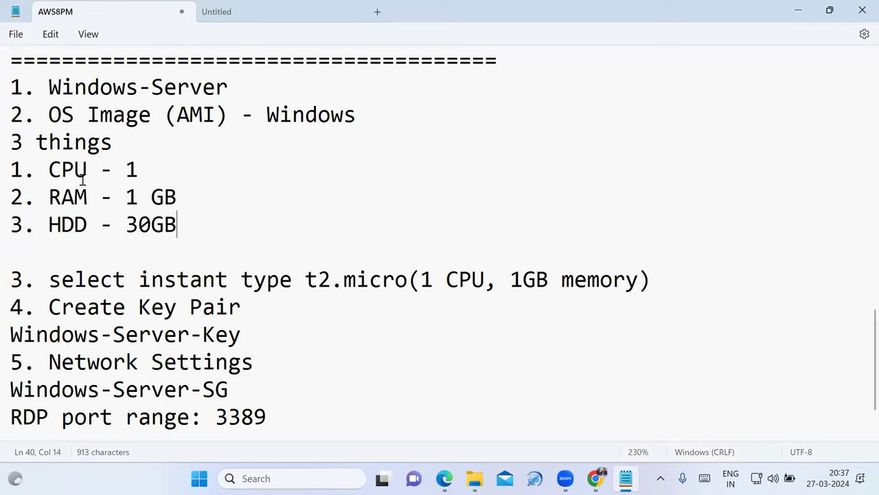
Highlight the CPU, RAM and HDD values in the notes one after another to review them.
drag(126, 169, 165, 170)
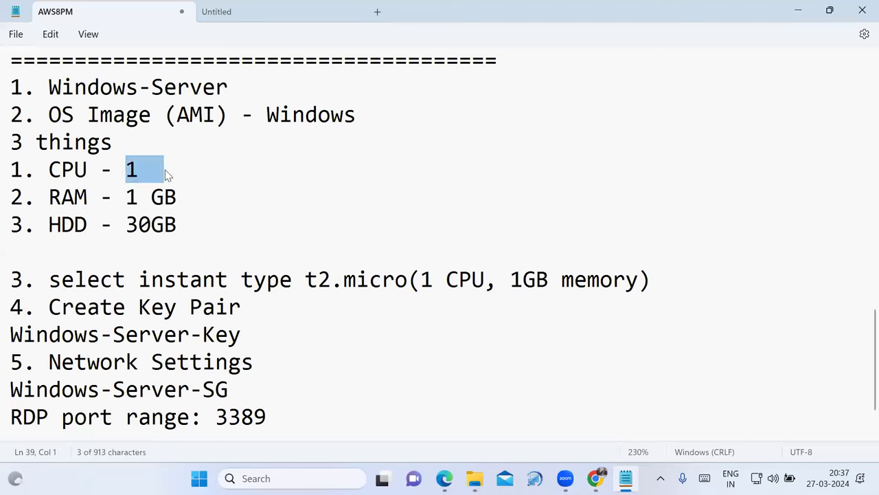
drag(126, 197, 184, 197)
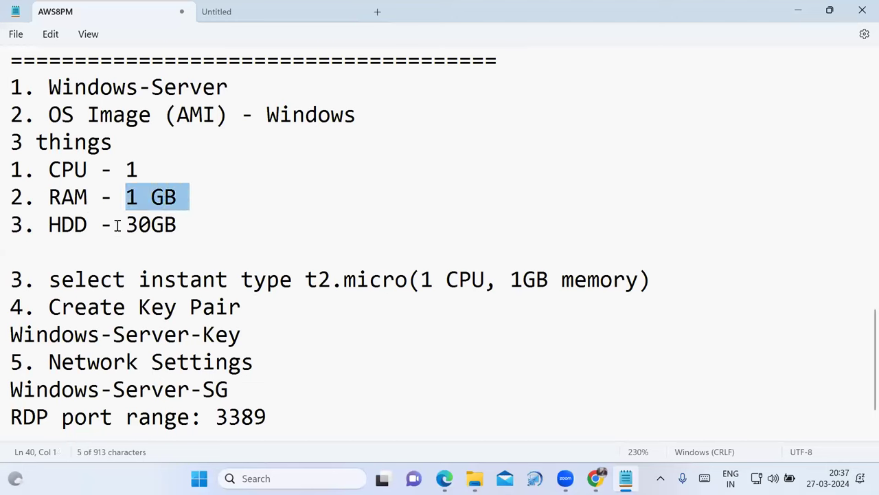
drag(114, 225, 229, 228)
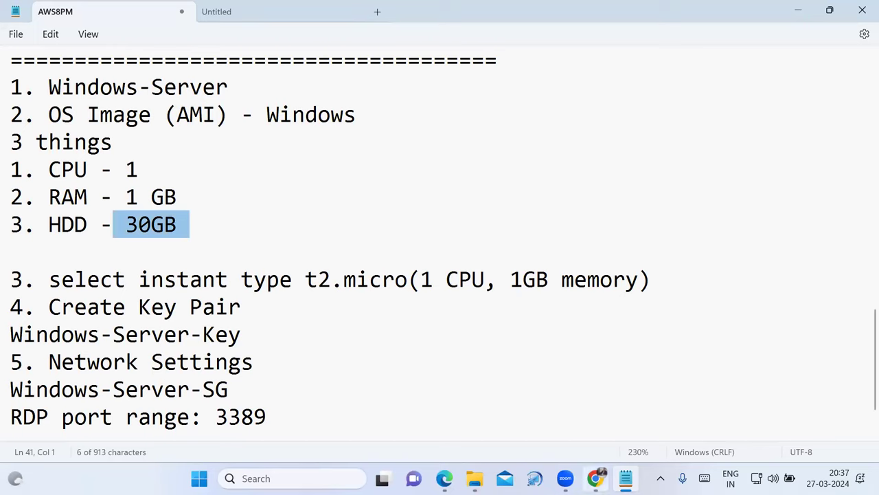
Switch back to Chrome and review the storage configuration, launch summary and remaining sections of the form.
key(alt+Tab)
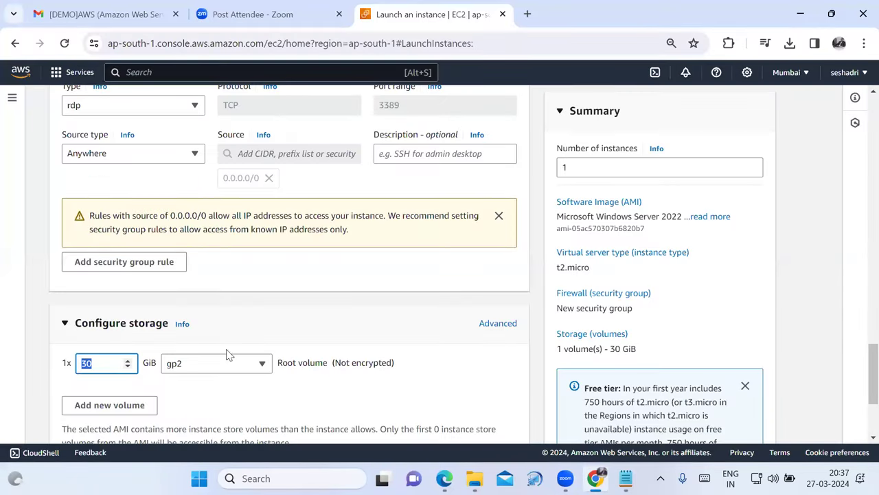
click(336, 396)
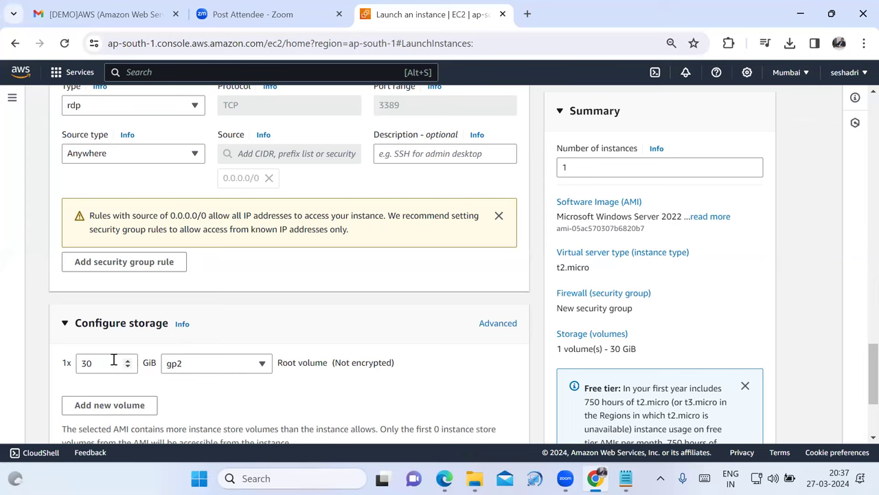
scroll(353, 385, down, 2)
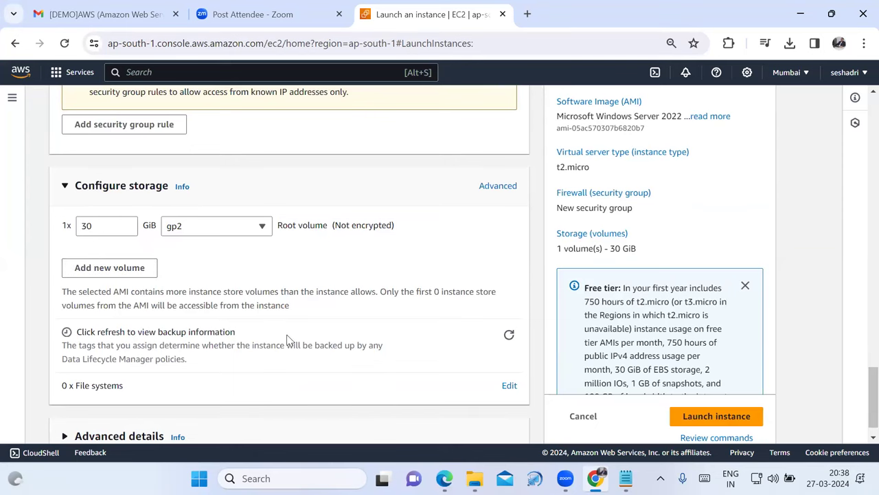
scroll(275, 387, down, 1)
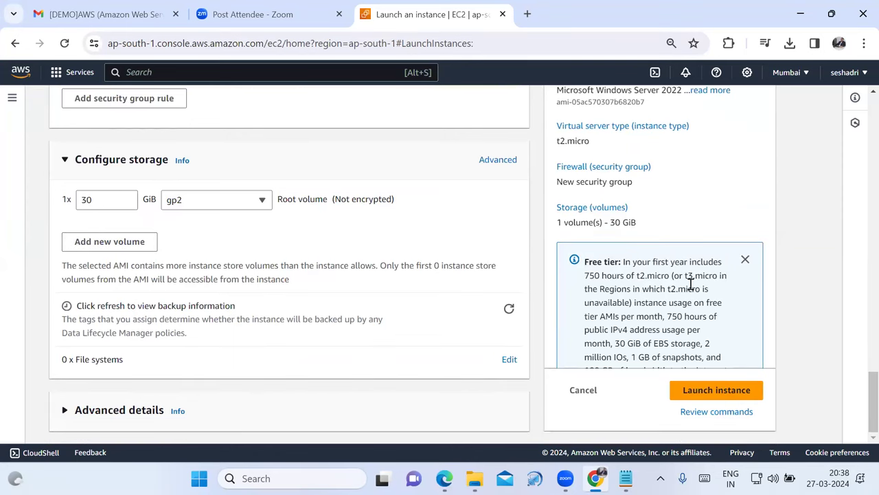
Launch the configured Windows Server instance and go to the EC2 instances list.
click(723, 399)
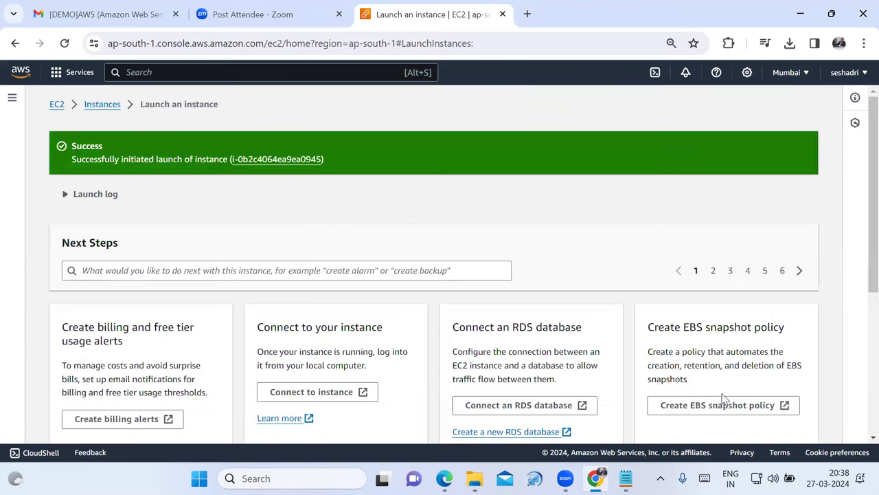
click(103, 110)
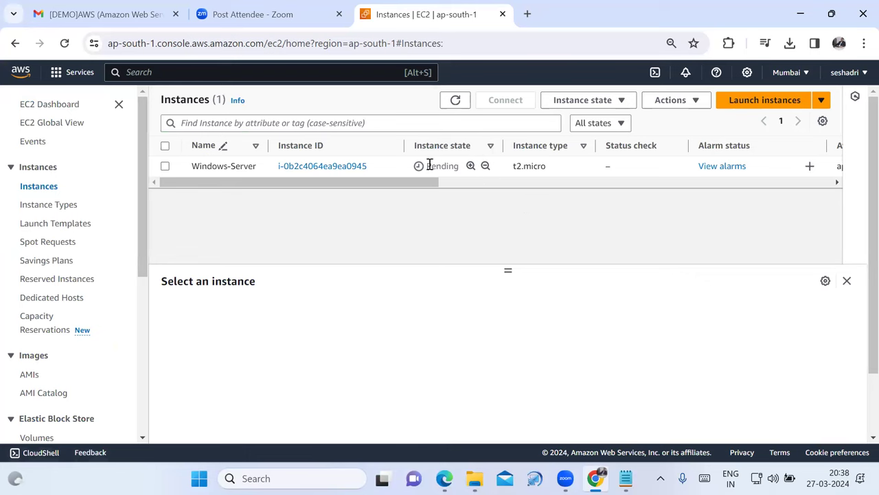
Refresh the instances list and check the instance state of Windows-Server.
drag(427, 168, 461, 170)
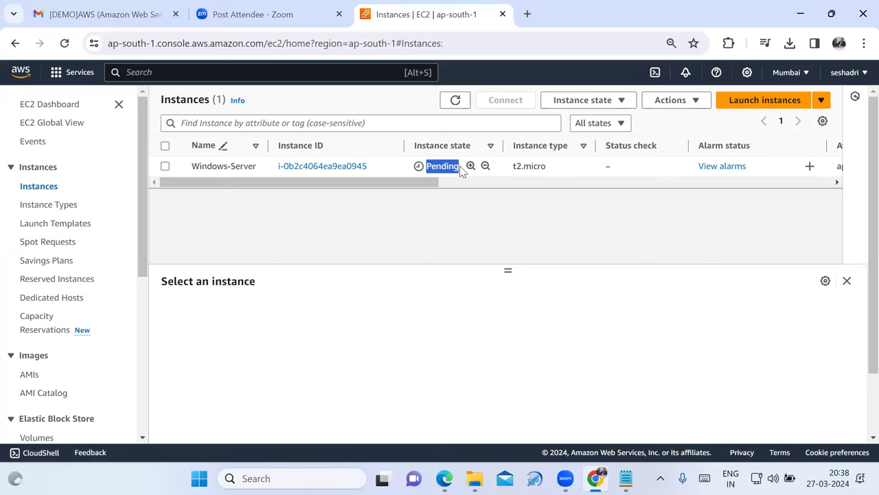
click(460, 165)
click(455, 100)
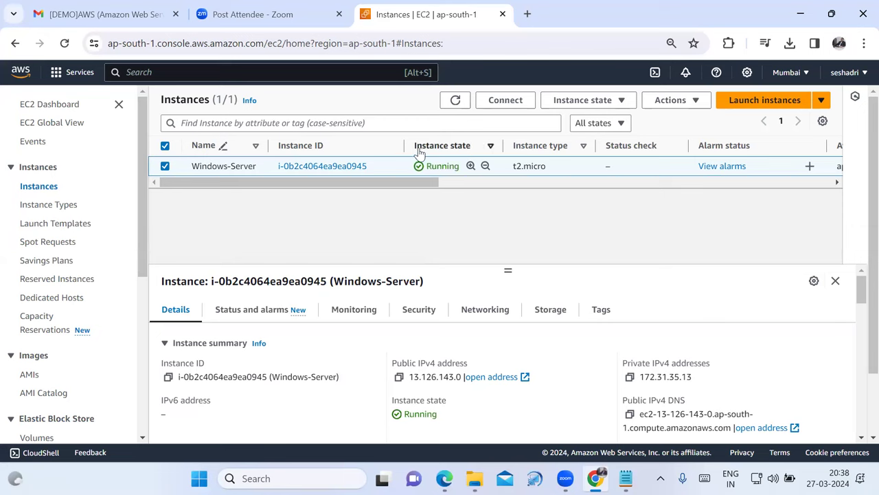
drag(415, 147, 475, 148)
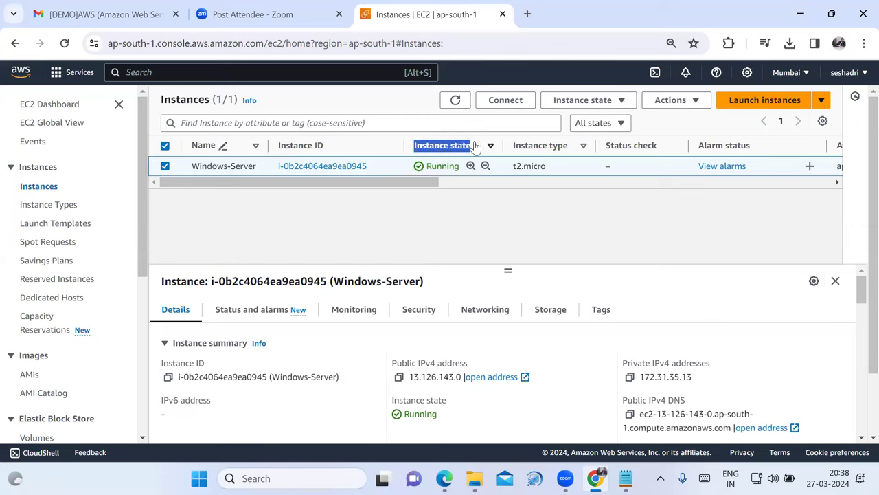
drag(427, 167, 465, 171)
click(456, 99)
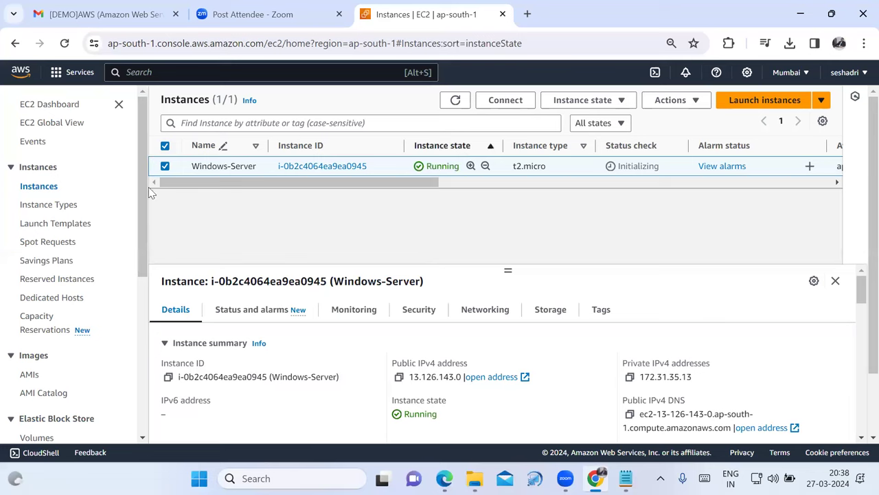
Select the Windows-Server instance and review its instance state and instance type in the instance summary.
click(164, 166)
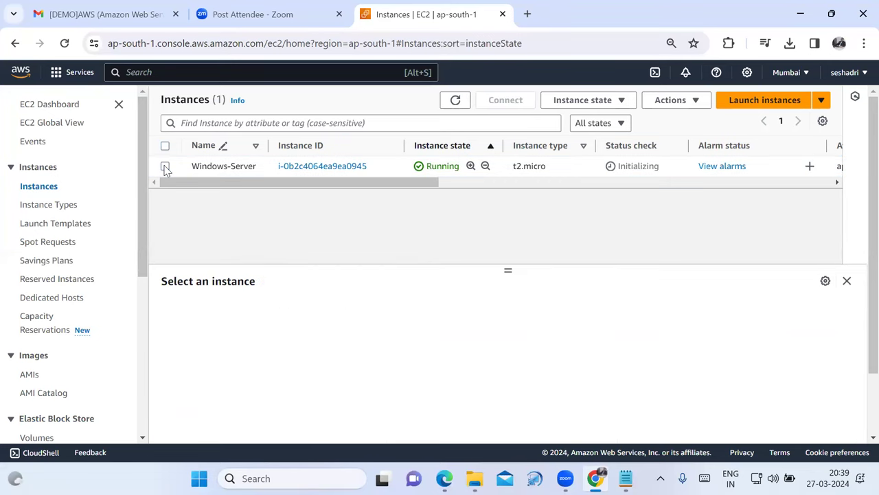
click(165, 167)
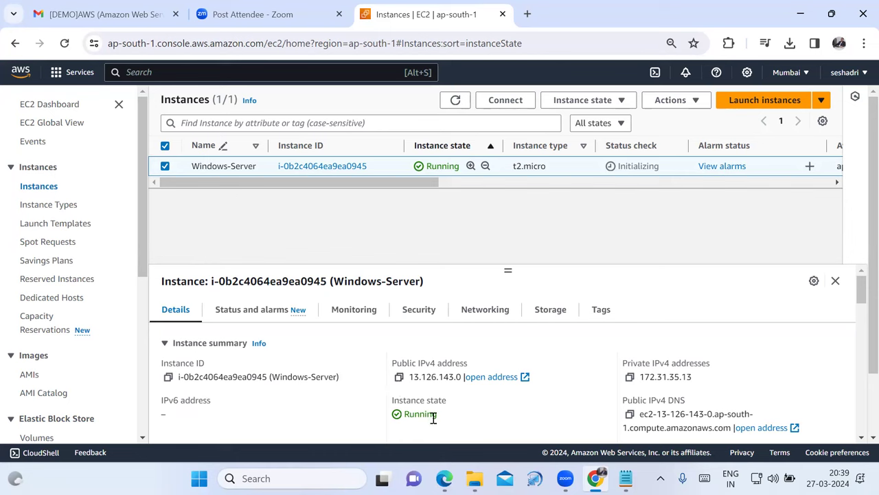
scroll(522, 383, down, 3)
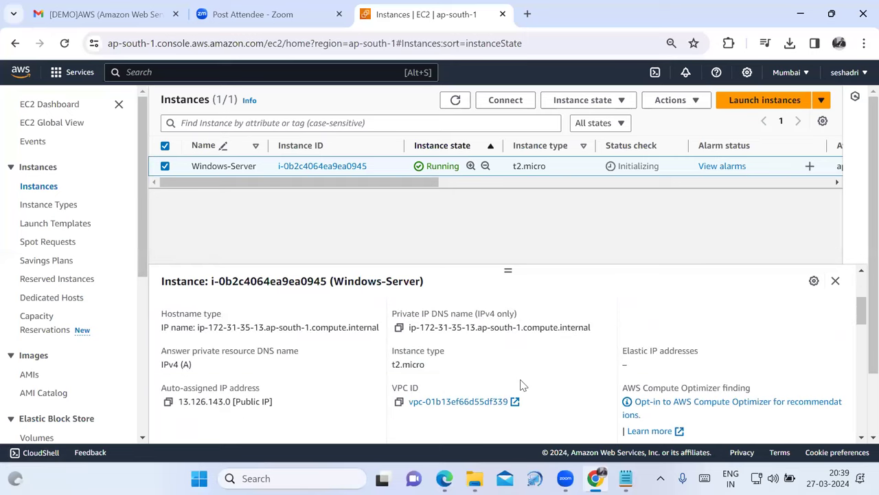
scroll(507, 374, up, 3)
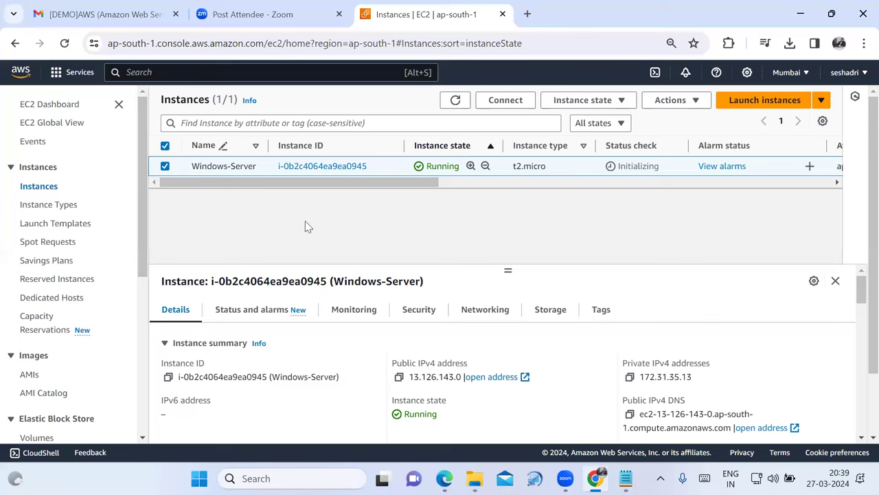
drag(292, 183, 290, 183)
drag(426, 166, 462, 170)
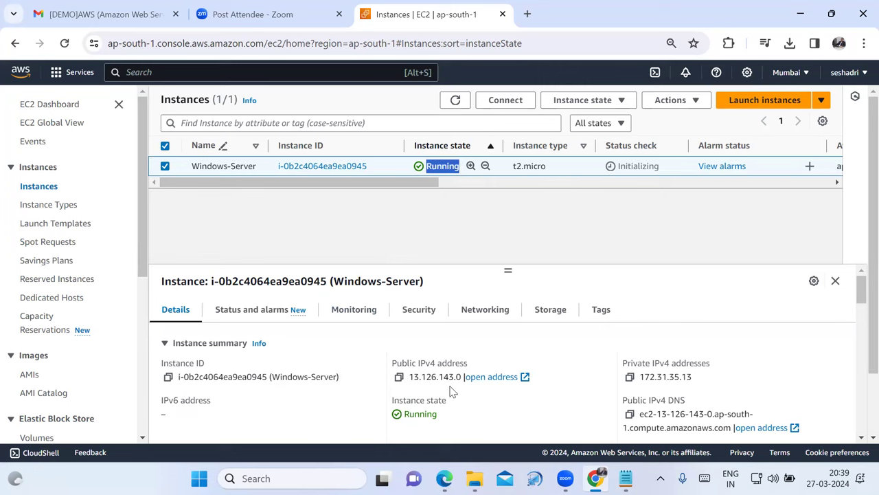
drag(450, 419, 395, 426)
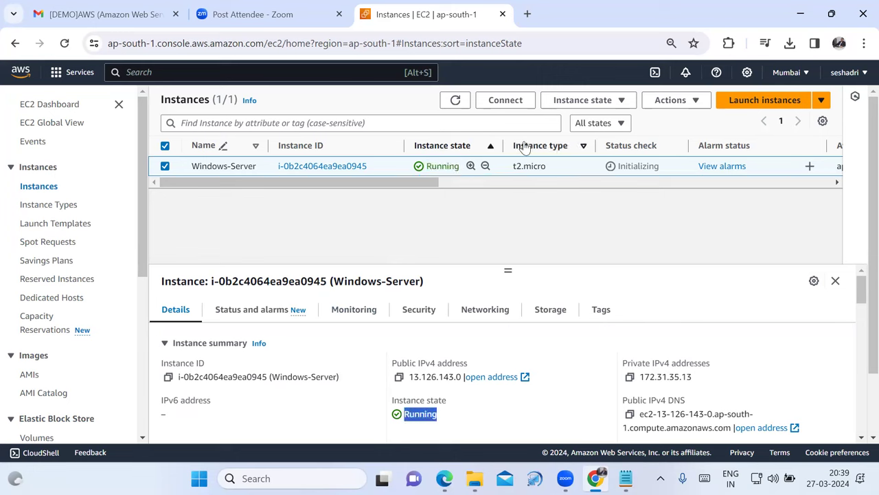
scroll(680, 347, down, 1)
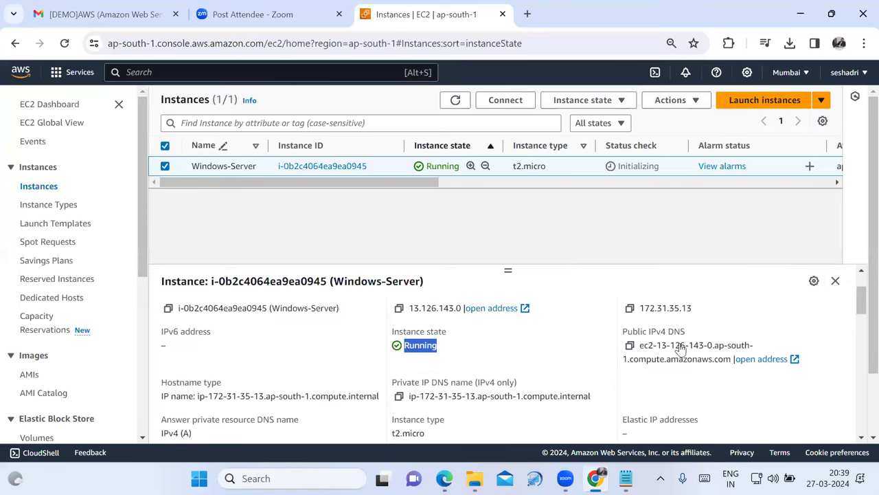
scroll(666, 359, down, 1)
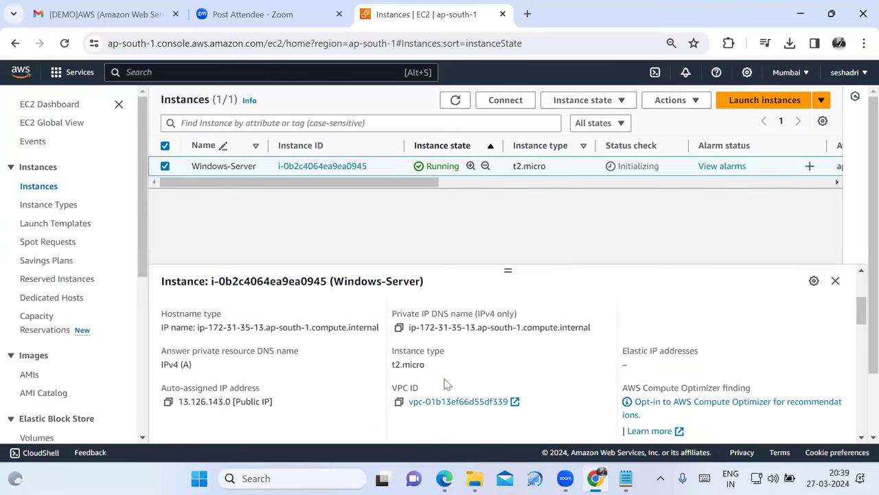
drag(401, 365, 383, 369)
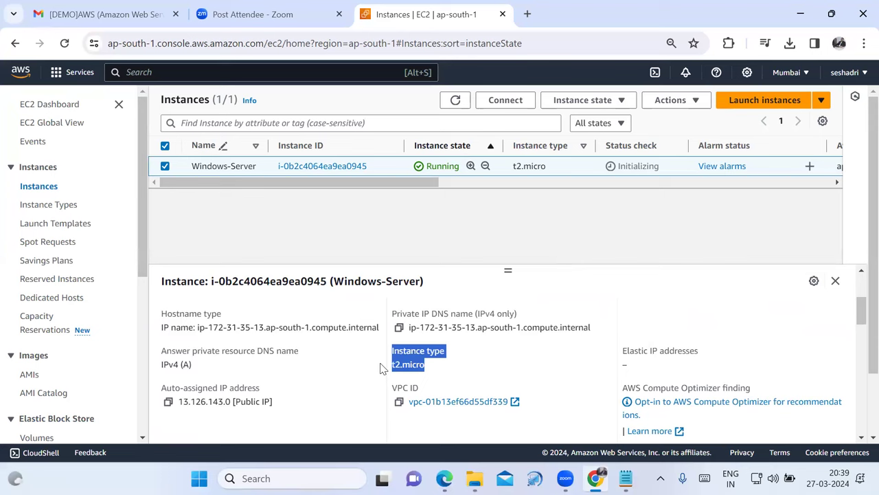
scroll(428, 284, up, 2)
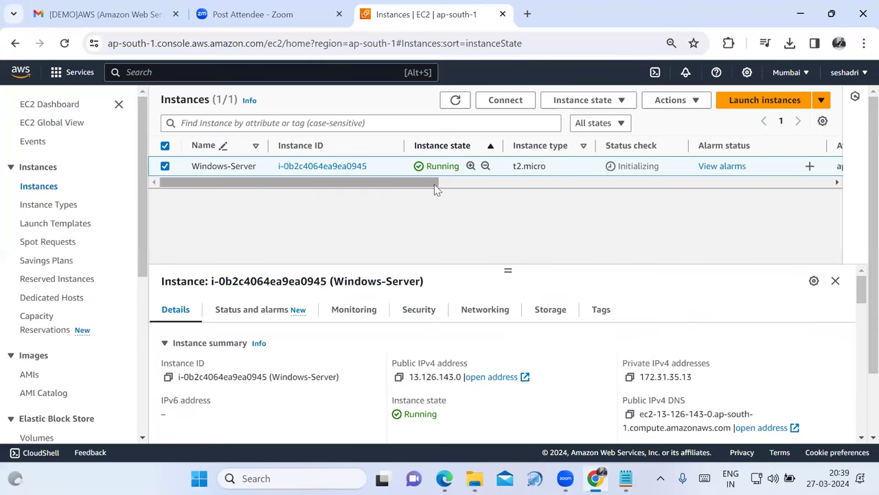
Review the remaining columns of the Windows-Server row, including availability zone, public IPv4 address, security group name and launch time.
drag(433, 188, 438, 188)
drag(441, 188, 550, 182)
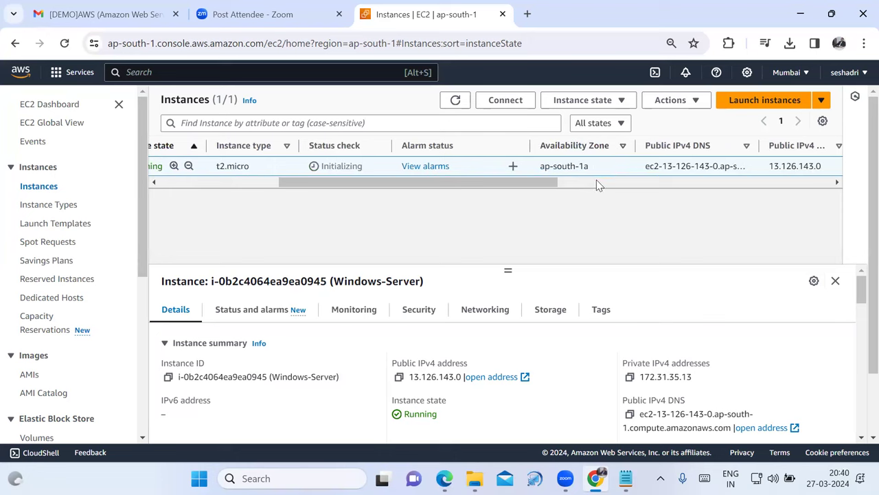
drag(541, 165, 600, 168)
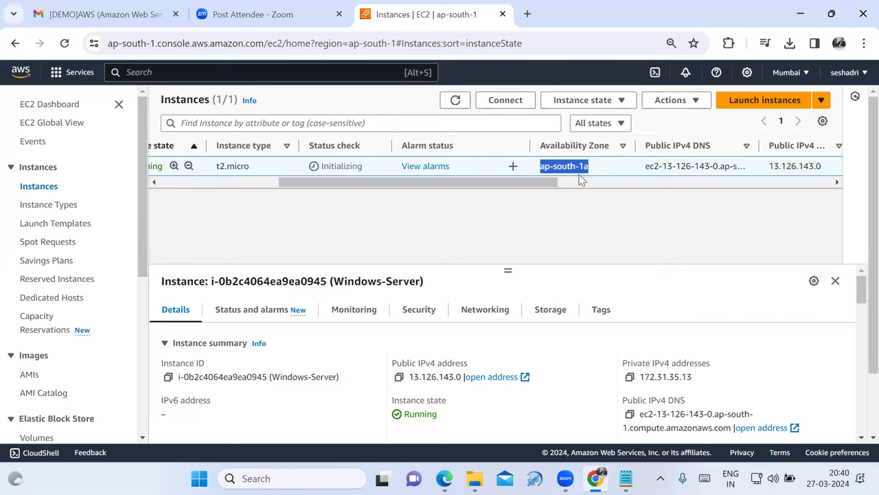
drag(560, 185, 618, 182)
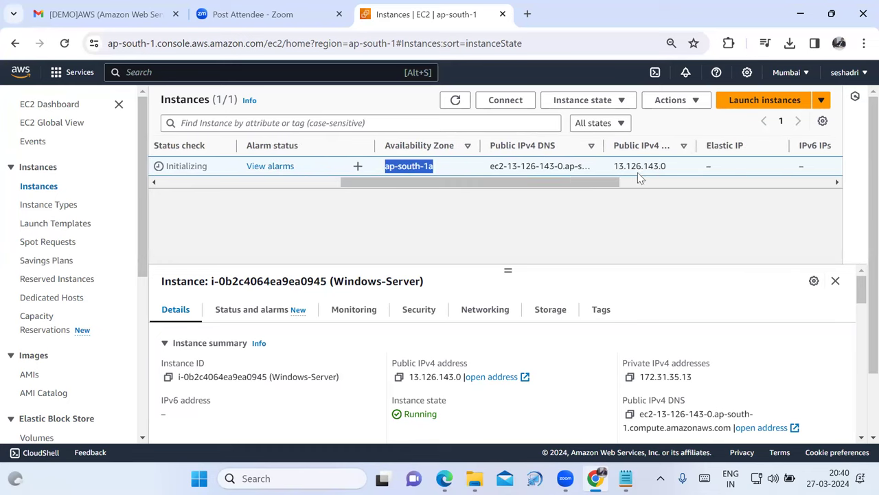
drag(612, 185, 758, 173)
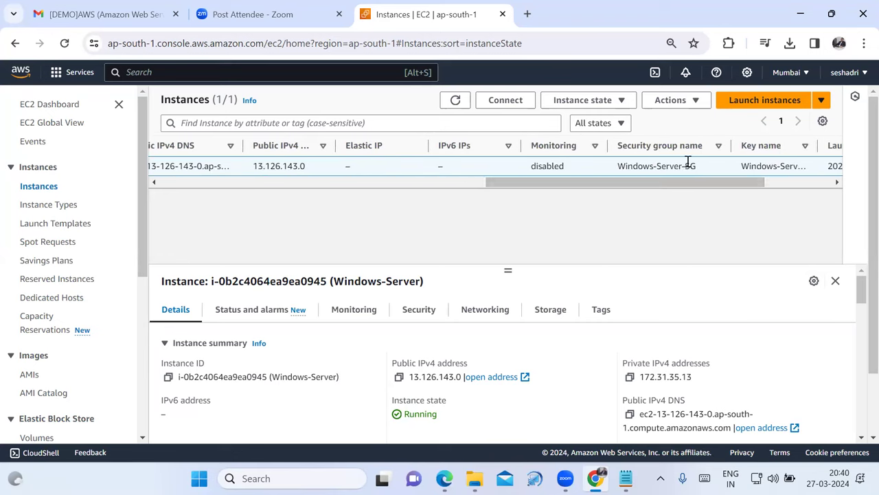
drag(618, 167, 699, 167)
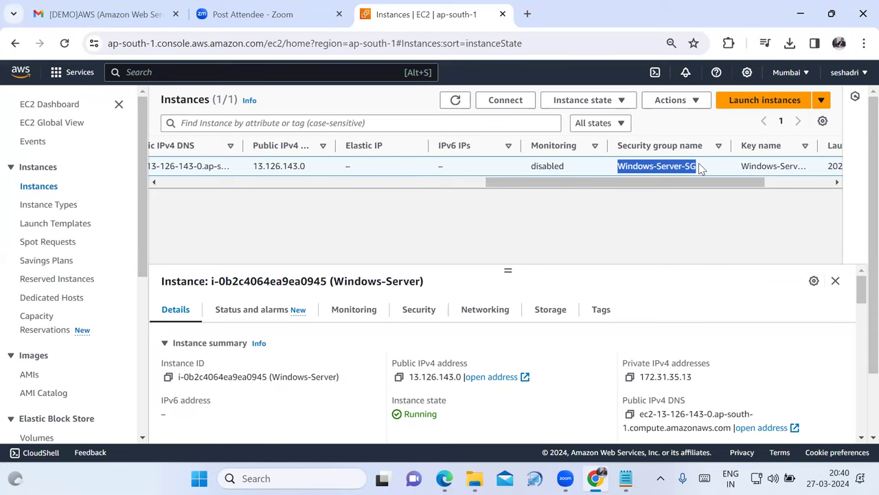
drag(743, 187, 783, 187)
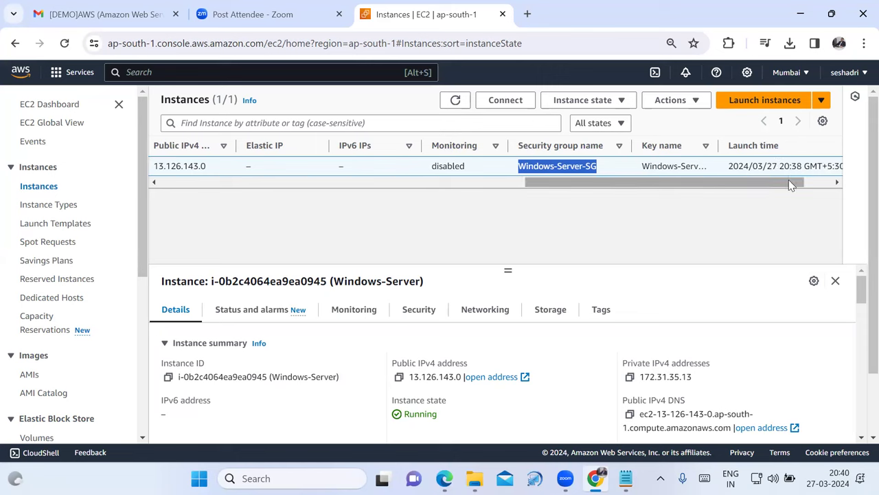
drag(790, 185, 345, 210)
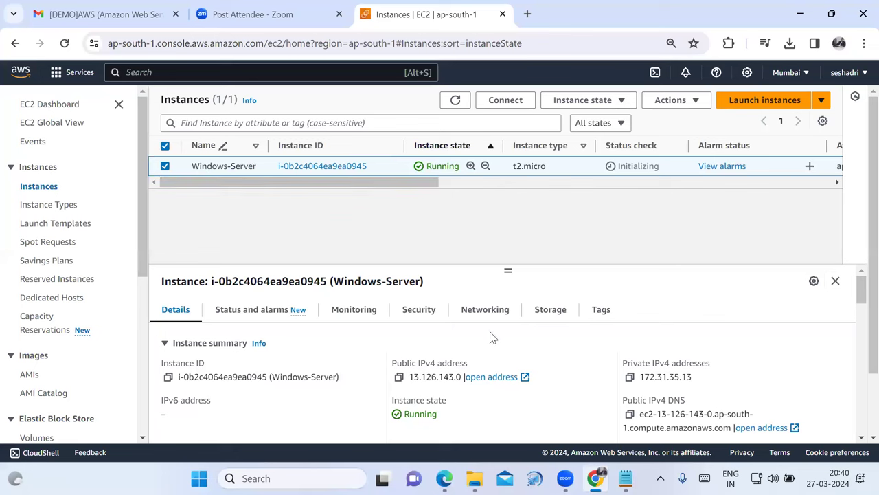
Copy the instance's public IPv4 address and paste it into the AWS8PM notes in Notepad, below the RDP port range line.
click(399, 377)
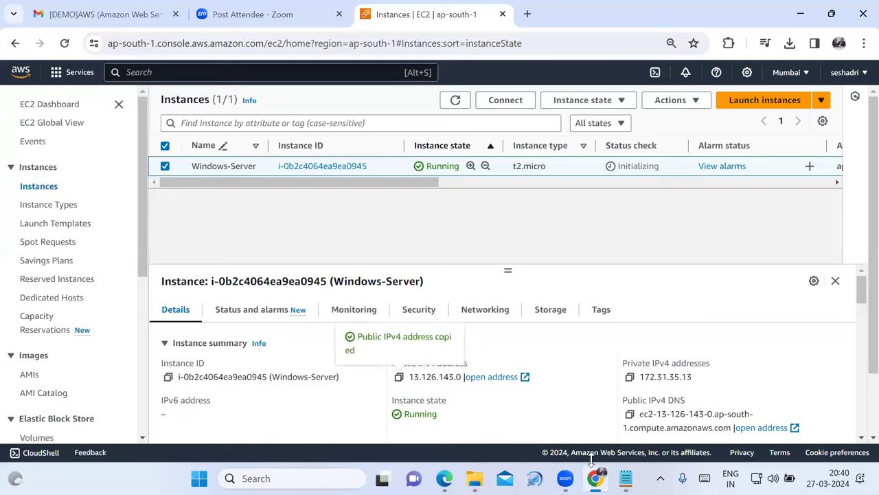
click(625, 478)
scroll(329, 391, down, 1)
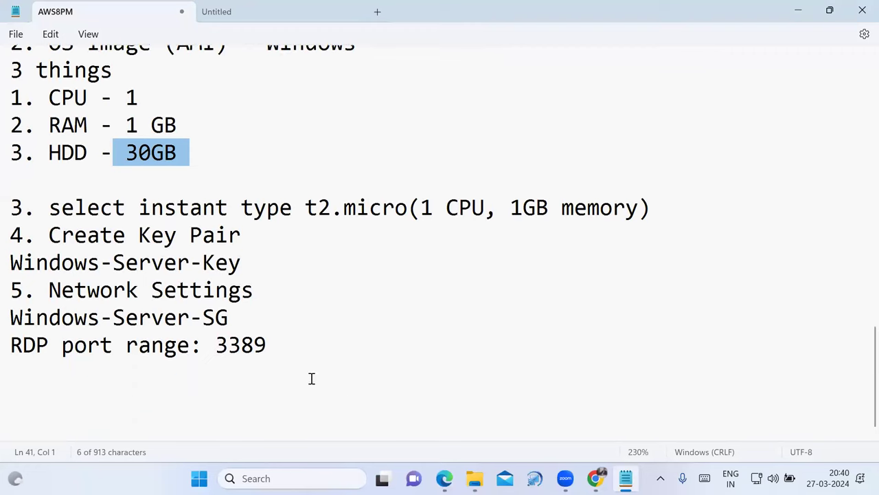
click(296, 352)
key(Return)
key(Return)
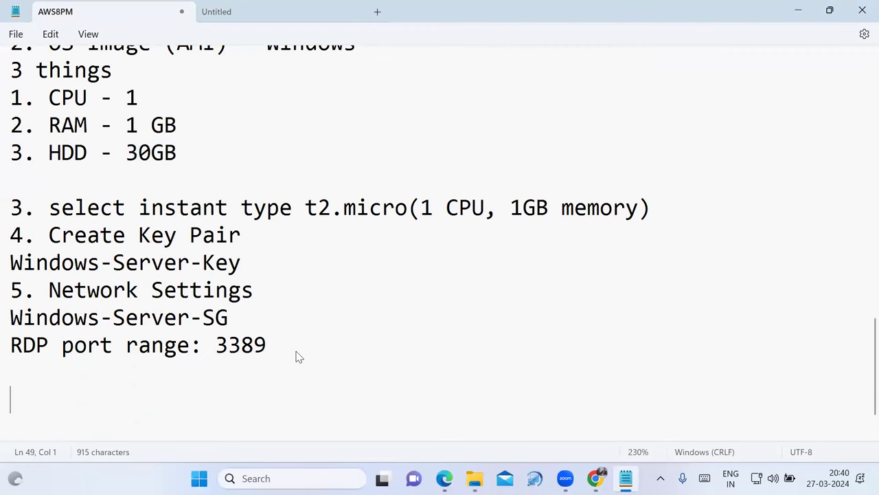
key(ctrl+v)
key(Return)
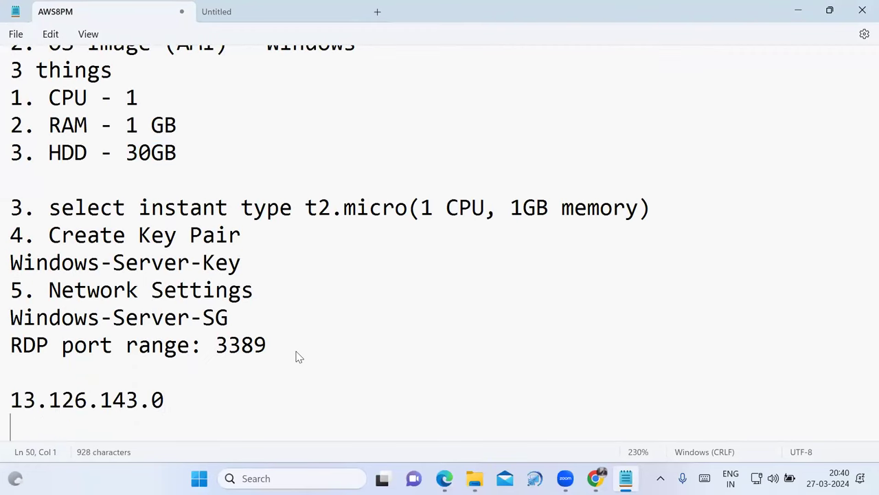
Switch back to Chrome, open the connection page for the Windows-Server instance and show its RDP client connection details.
click(594, 478)
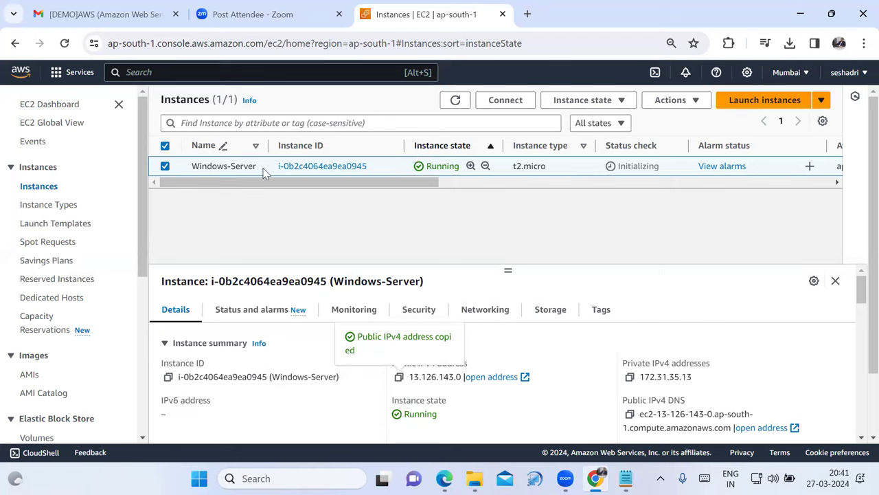
click(168, 169)
click(165, 167)
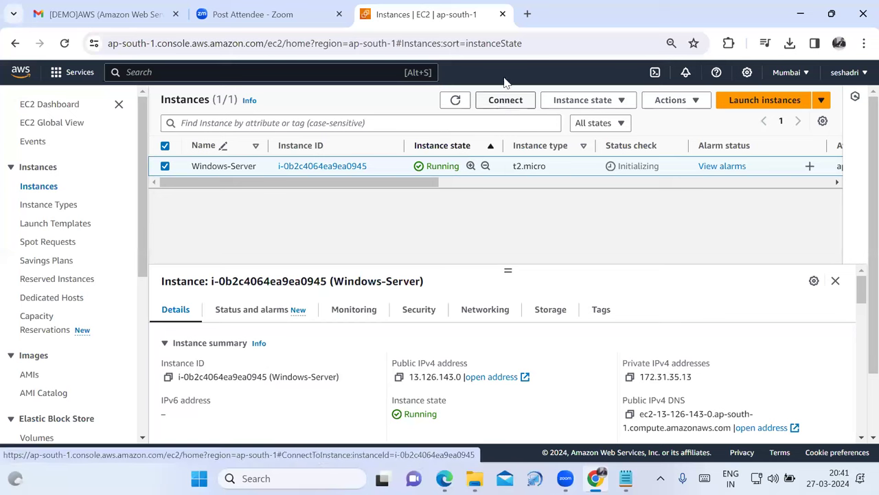
drag(524, 101, 536, 95)
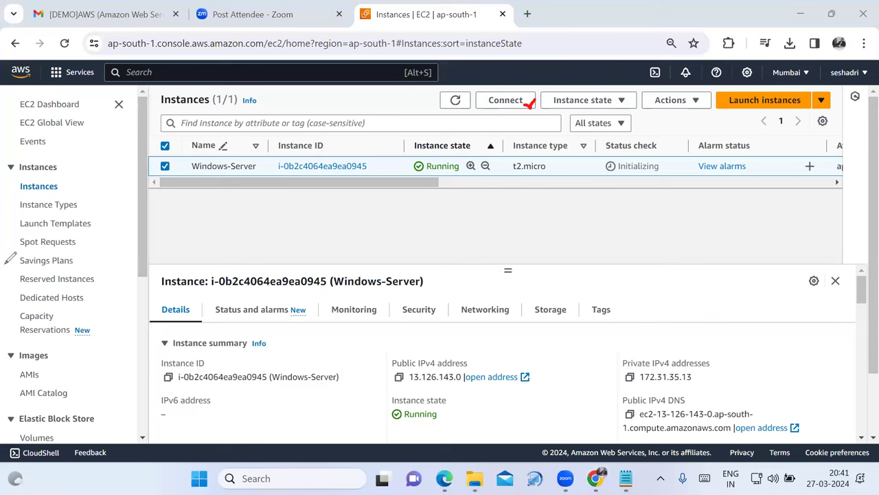
click(504, 101)
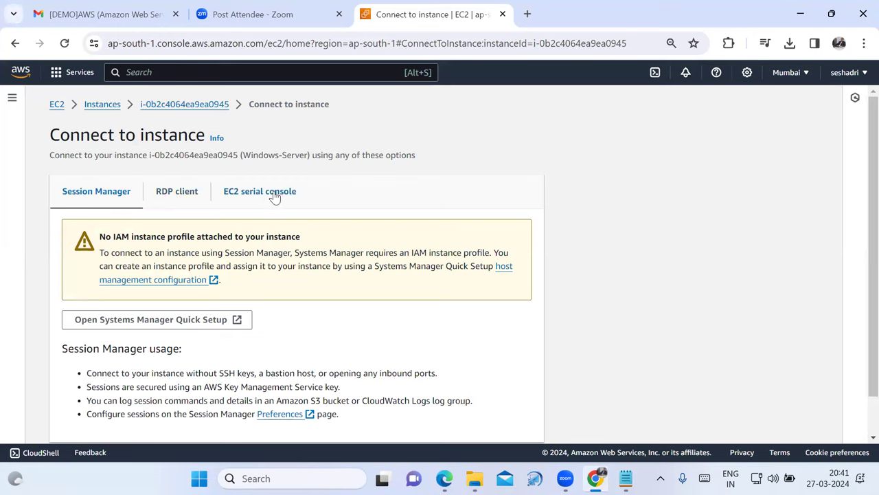
click(197, 199)
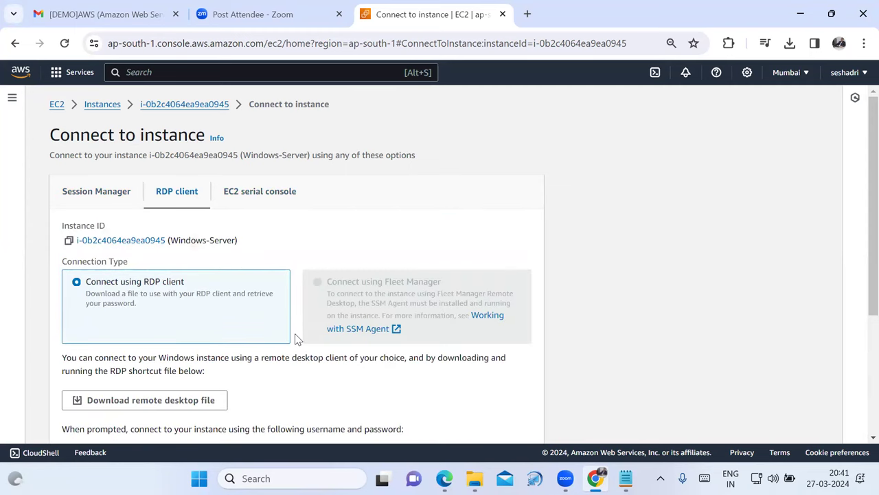
scroll(296, 334, down, 1)
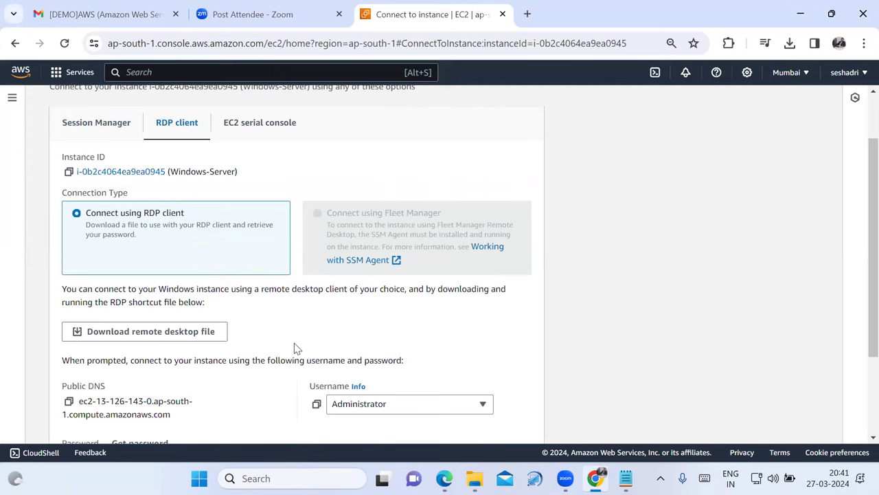
scroll(297, 347, down, 1)
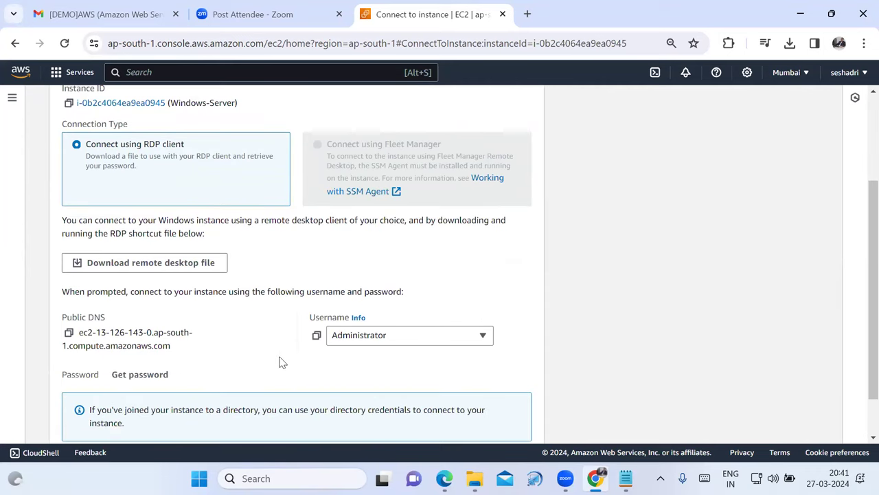
click(200, 478)
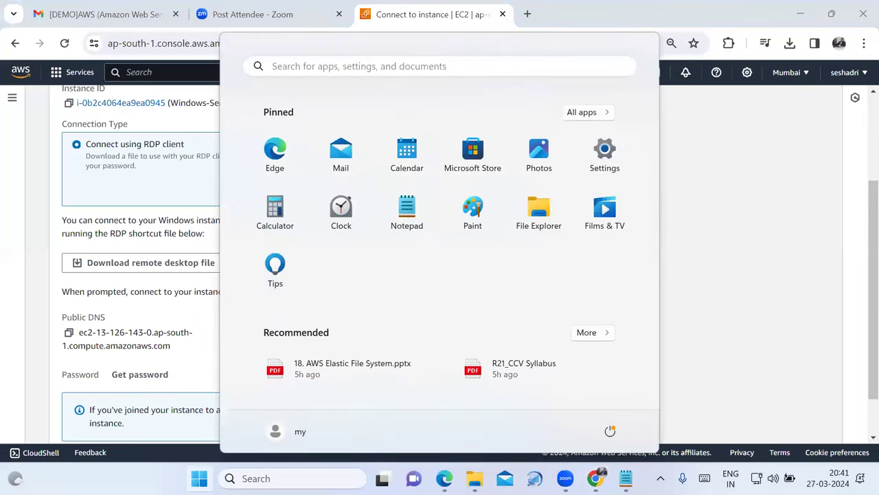
text(remot)
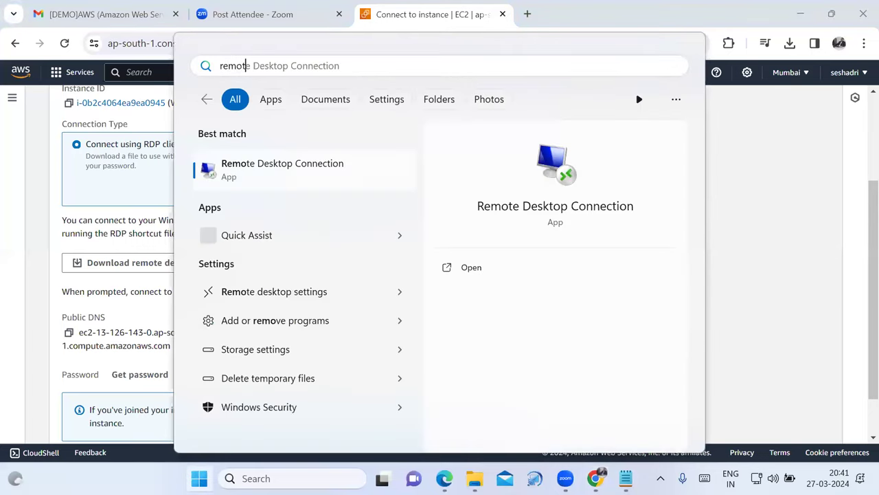
text(e)
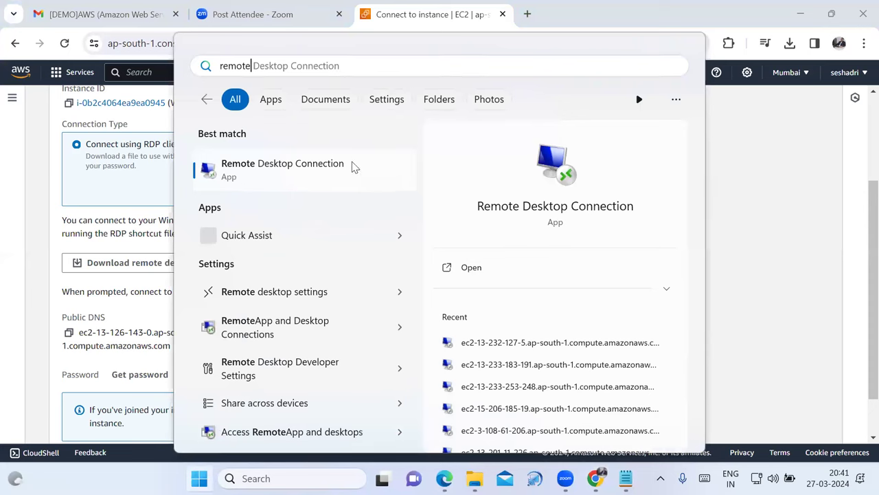
click(819, 189)
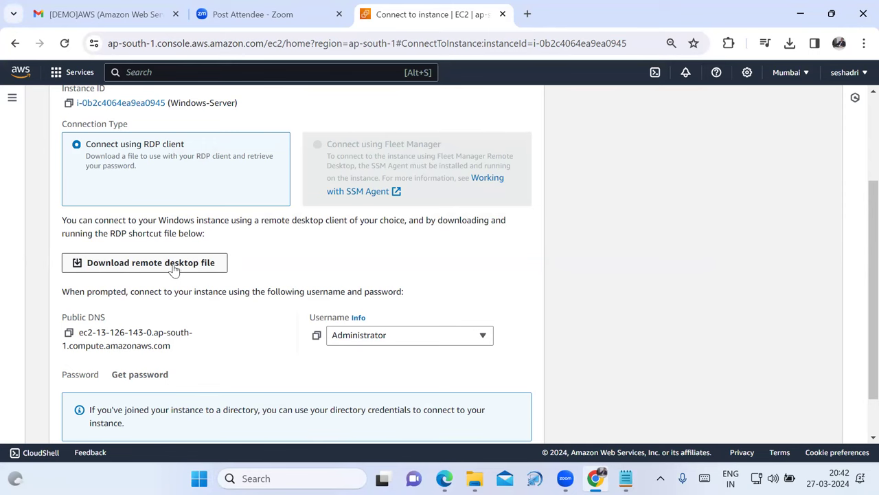
click(199, 478)
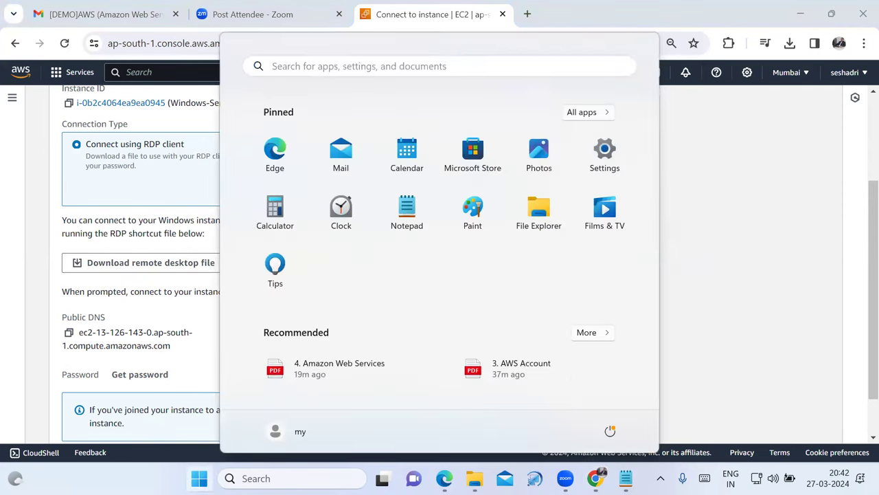
text(remote)
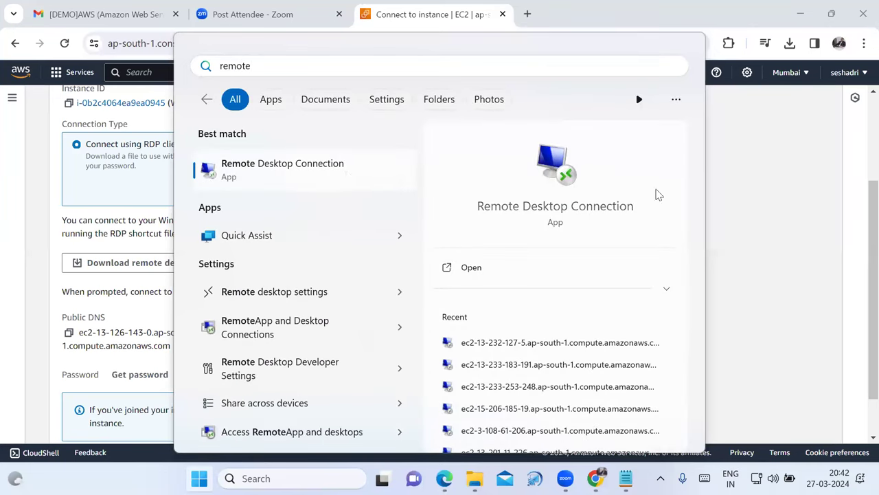
click(738, 204)
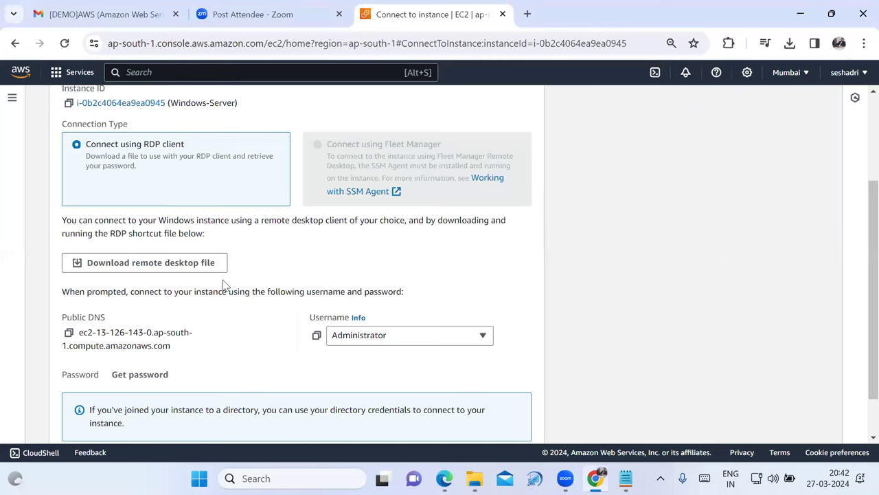
Copy the instance's public DNS and paste it into the AWS8PM notes in Notepad, on the line below the public IP address.
click(70, 334)
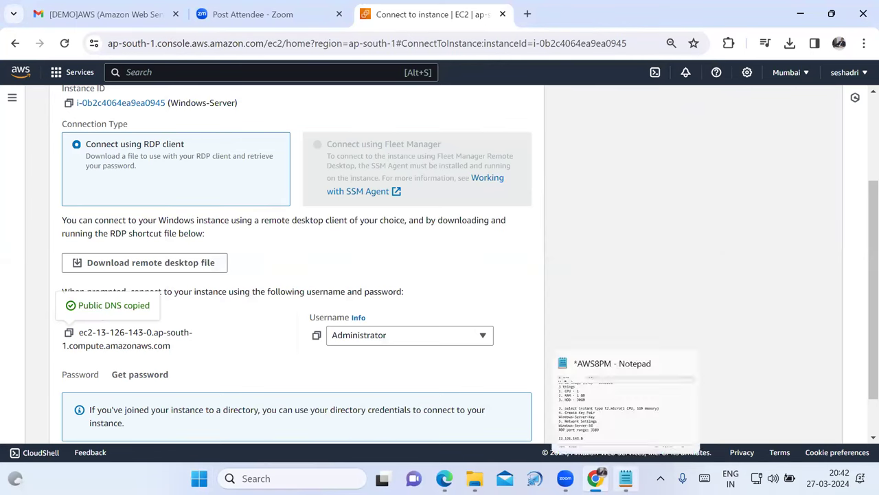
click(625, 478)
key(ctrl+v)
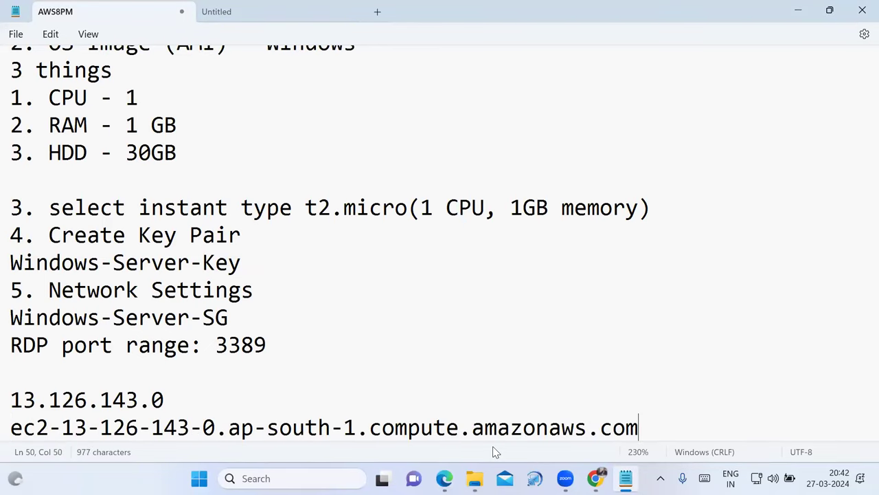
key(Return)
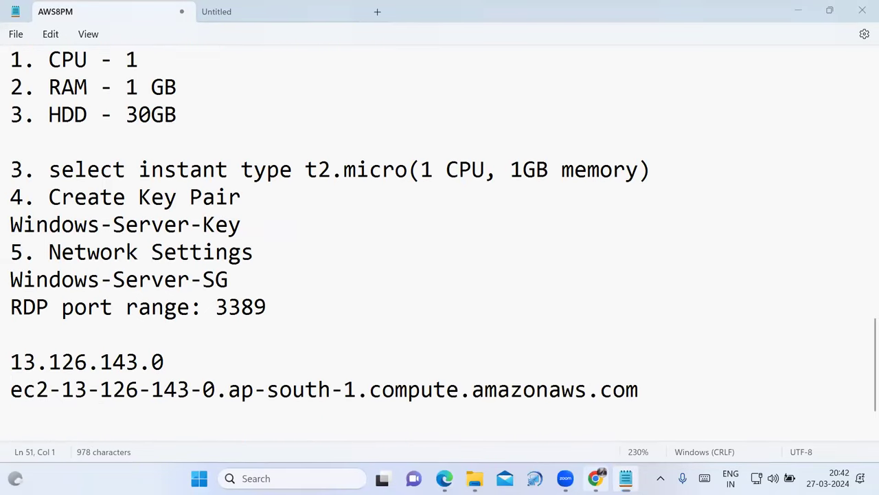
Copy the Administrator username from the connection page in Chrome and paste it into the Notepad notes below the public DNS.
key(alt+Tab)
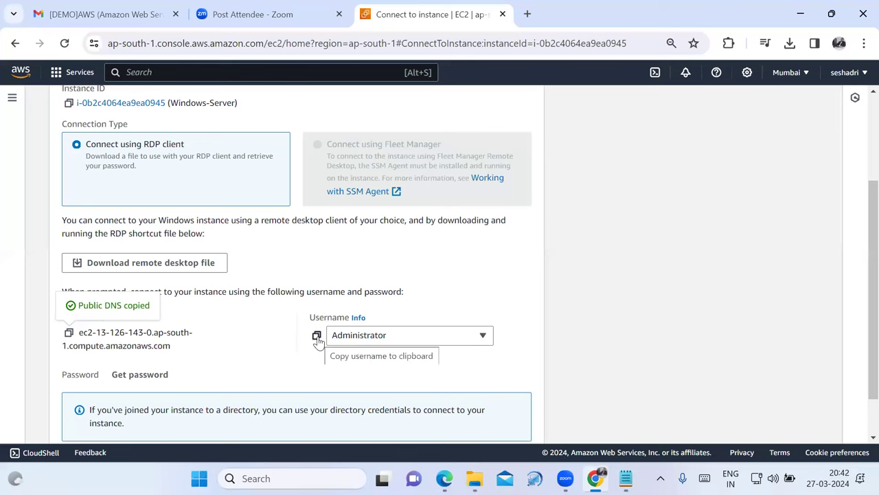
click(316, 336)
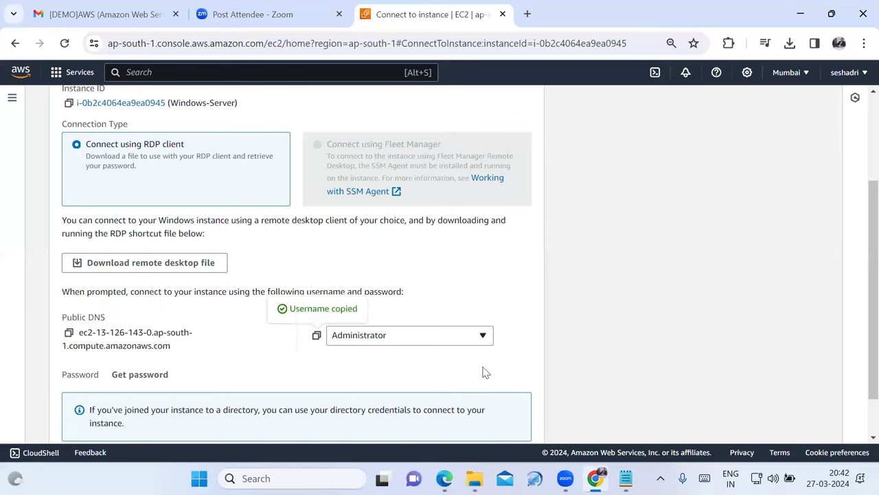
click(625, 478)
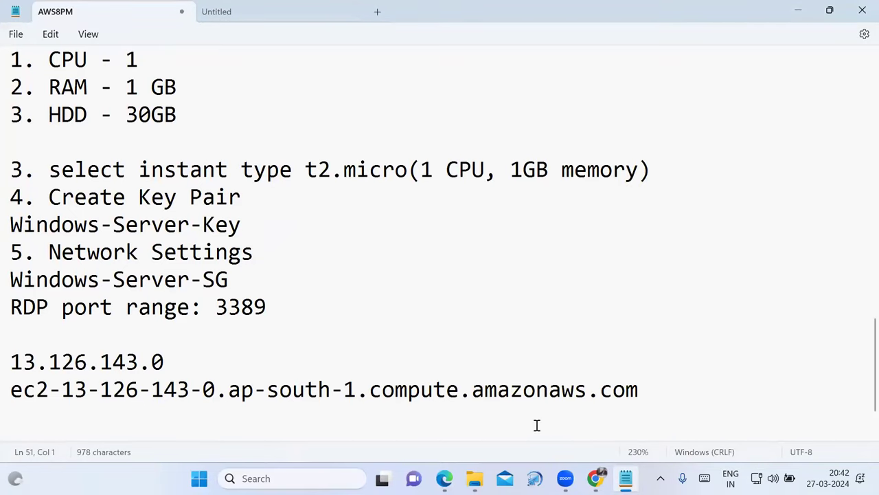
key(ctrl+v)
key(Return)
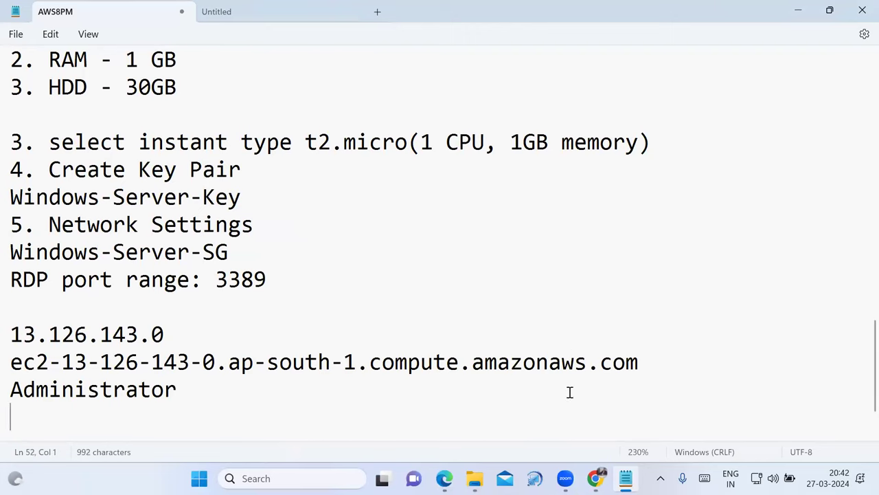
Switch back to Chrome and open the Get Windows password page for the Windows-Server instance.
click(596, 478)
scroll(364, 303, down, 1)
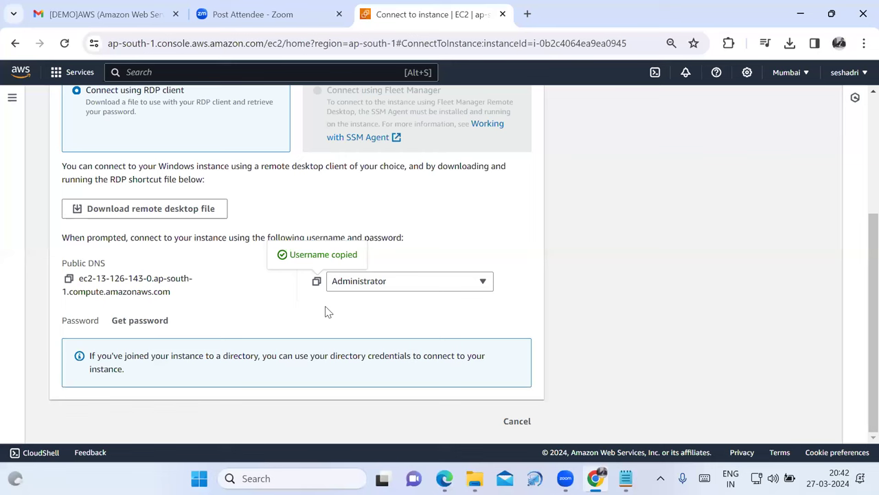
click(164, 325)
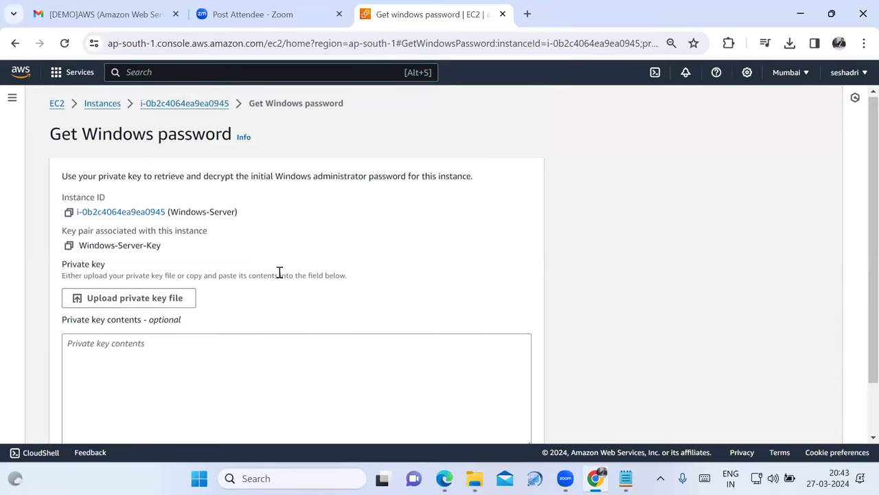
scroll(279, 272, down, 1)
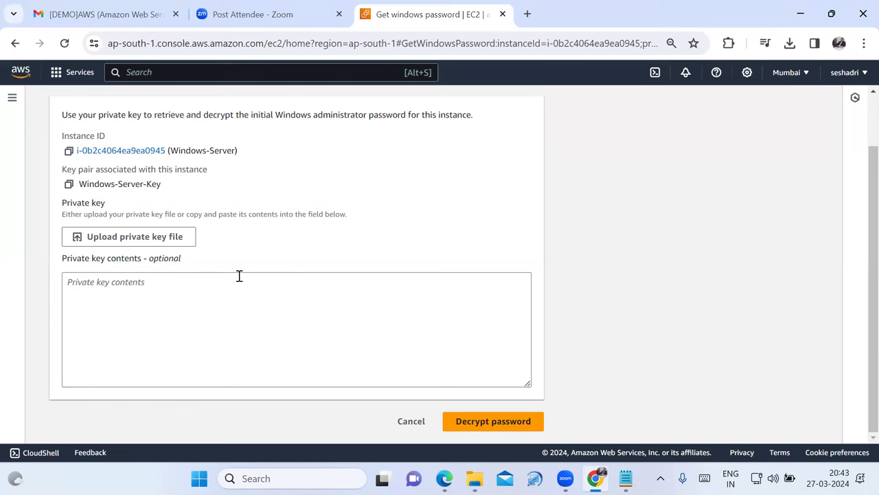
Upload the Windows-Server-Key private key file from the Downloads folder to the Get Windows password form.
click(162, 243)
click(163, 244)
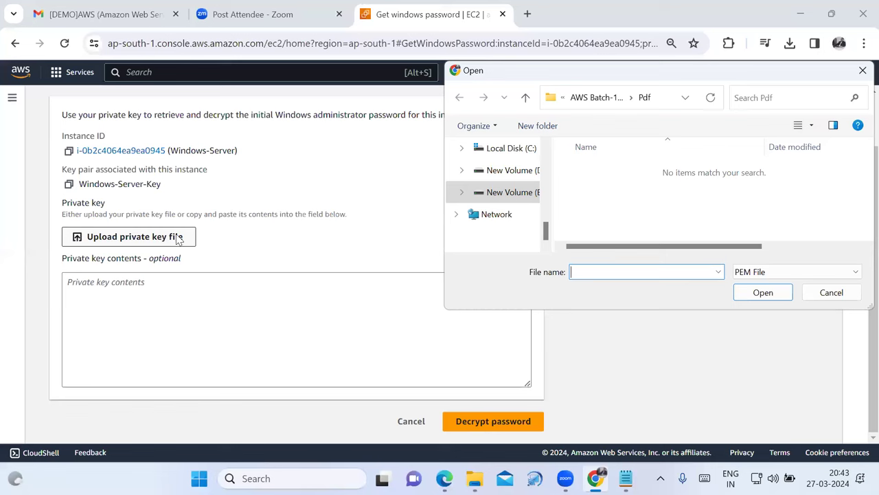
scroll(536, 199, up, 1)
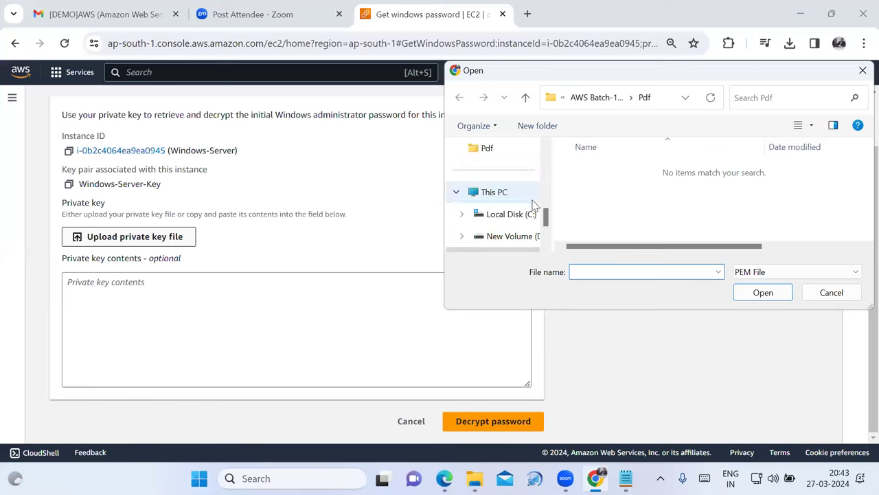
scroll(536, 205, up, 1)
scroll(536, 205, up, 4)
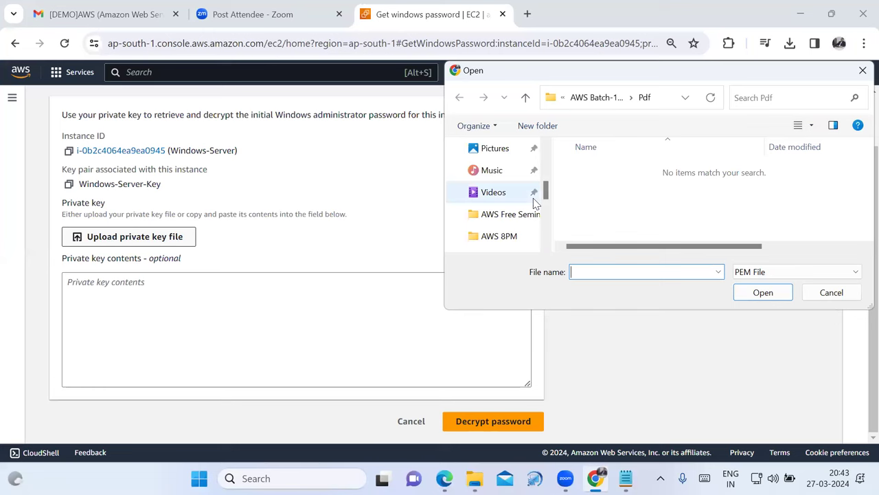
click(496, 194)
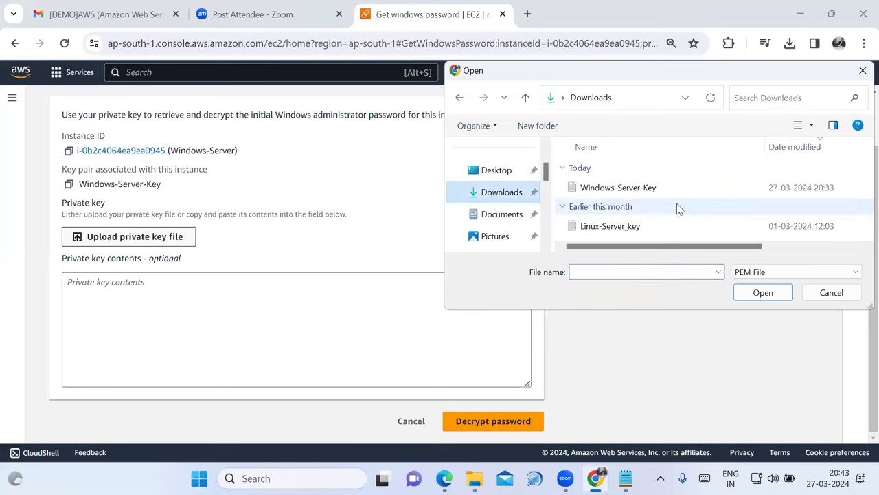
click(627, 196)
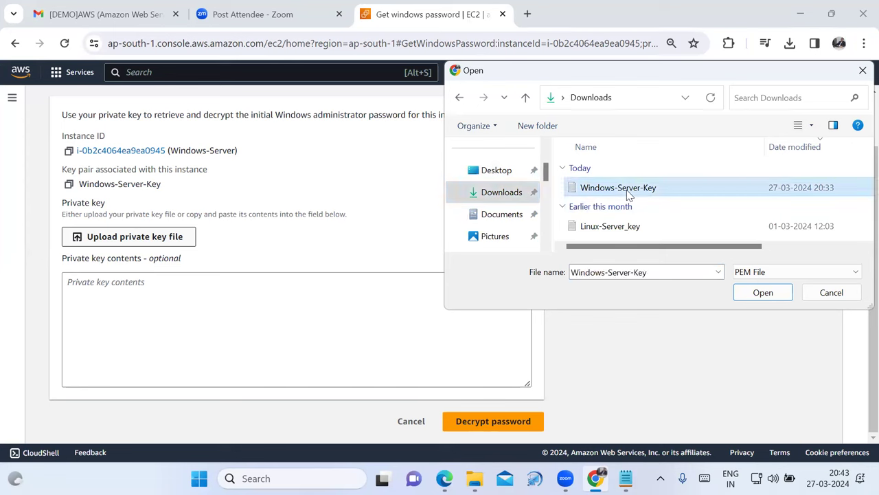
click(764, 296)
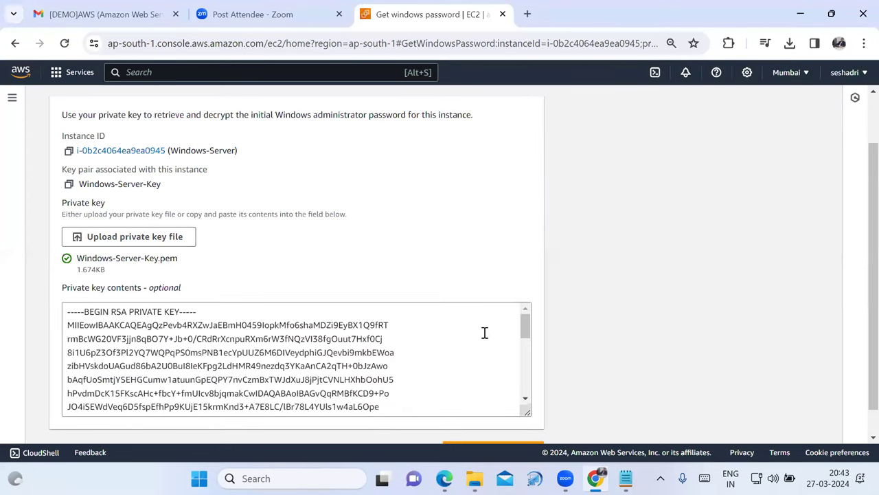
Decrypt the Windows administrator password, copy it and paste it into the Notepad notes below the Administrator line.
scroll(513, 350, down, 6)
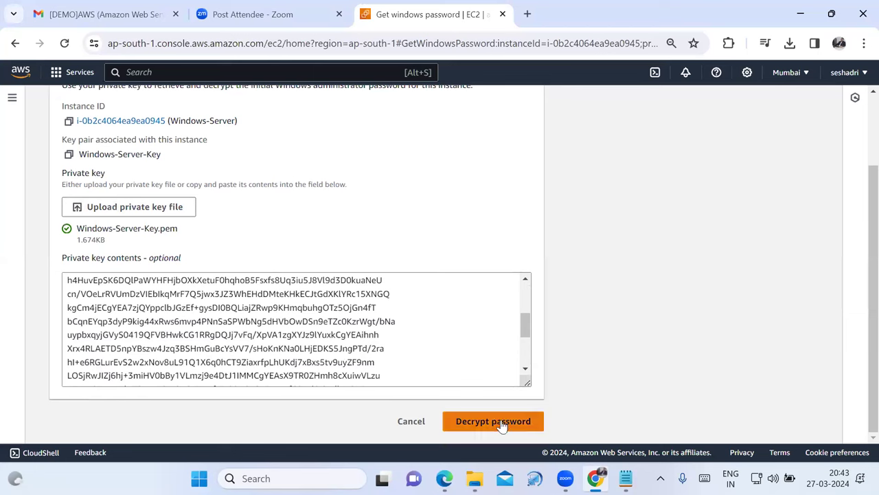
click(501, 422)
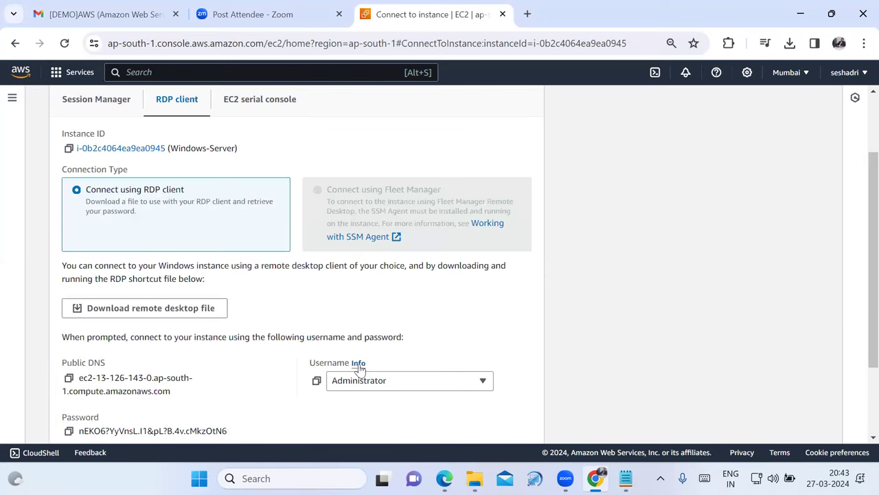
scroll(359, 364, down, 1)
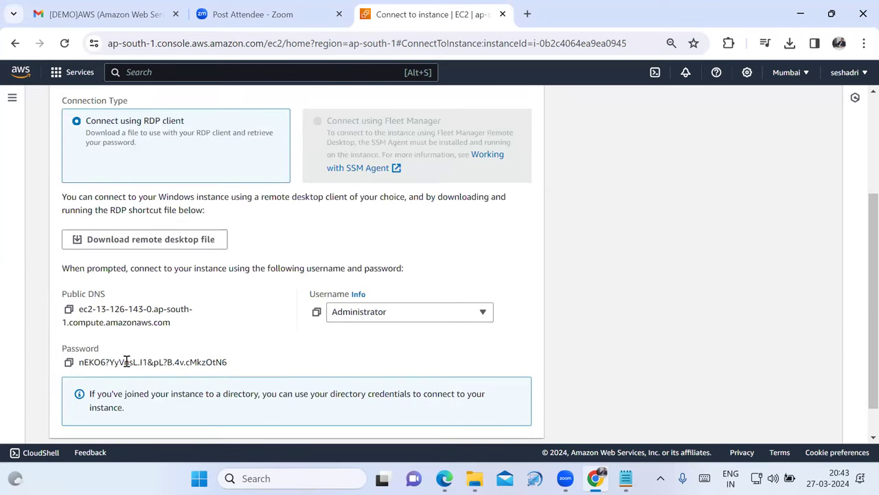
click(68, 364)
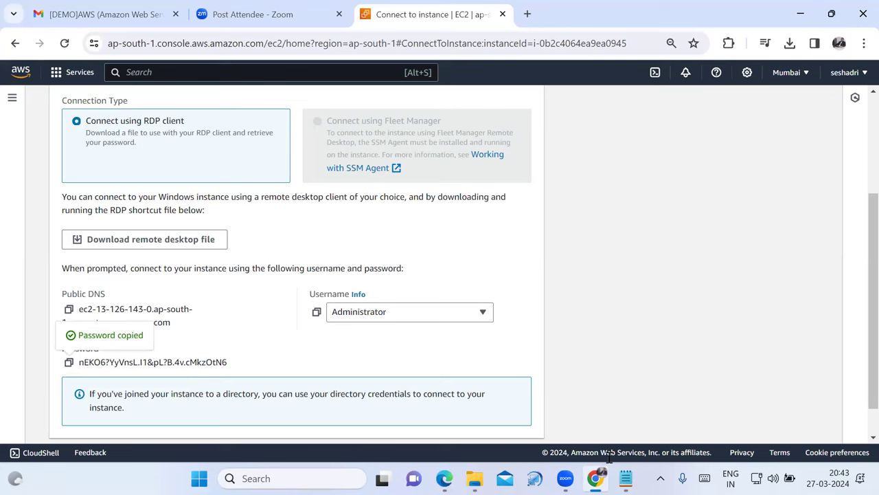
click(626, 480)
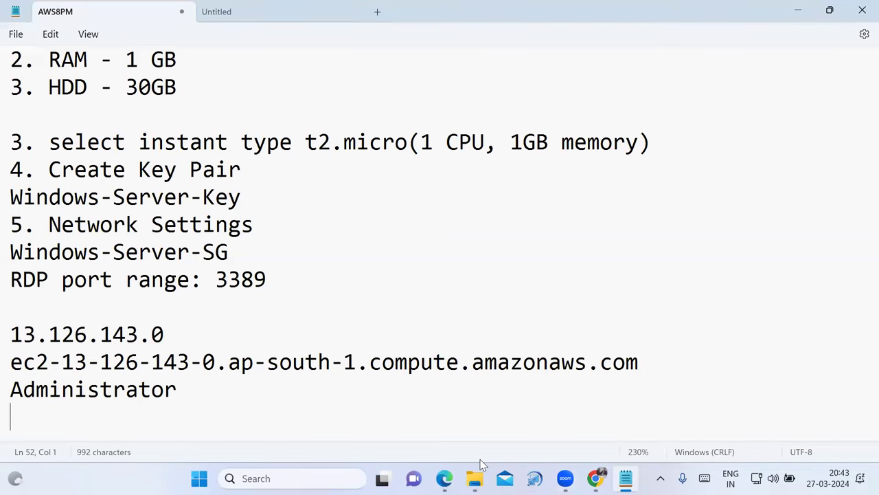
key(ctrl+v)
key(Return)
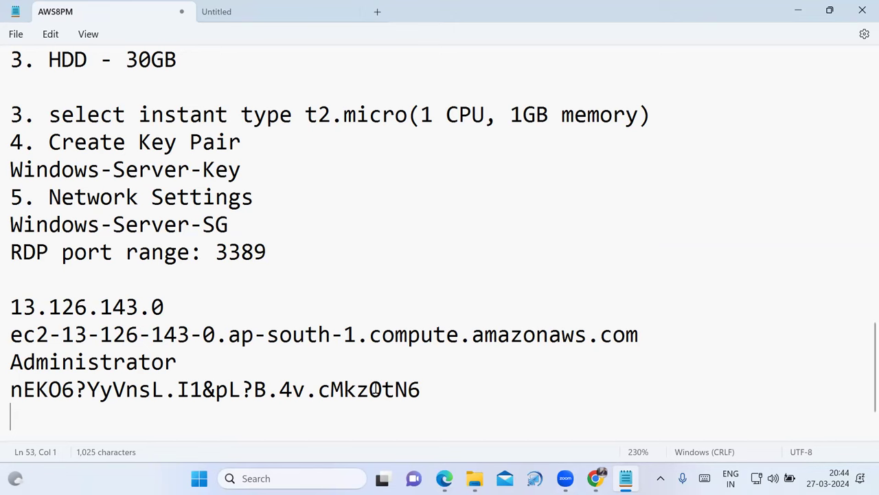
drag(12, 336, 627, 391)
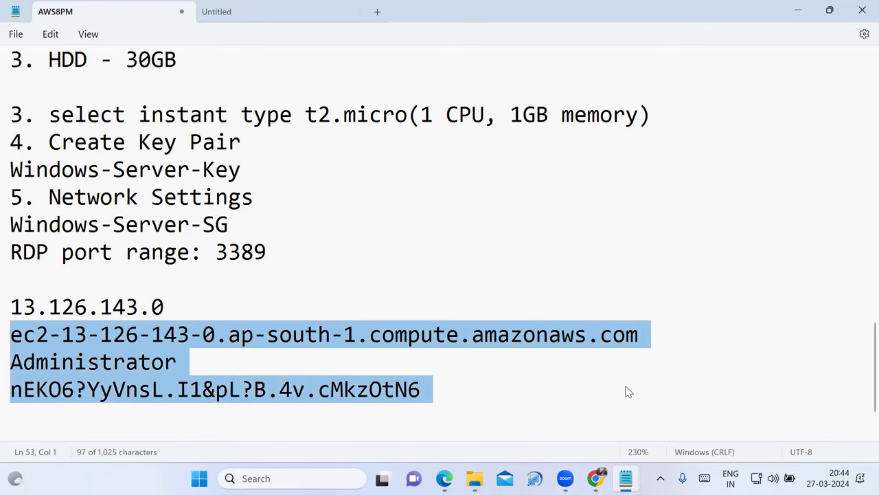
click(584, 387)
Switch back to Chrome and return to the EC2 Instances list.
click(595, 478)
scroll(206, 155, up, 3)
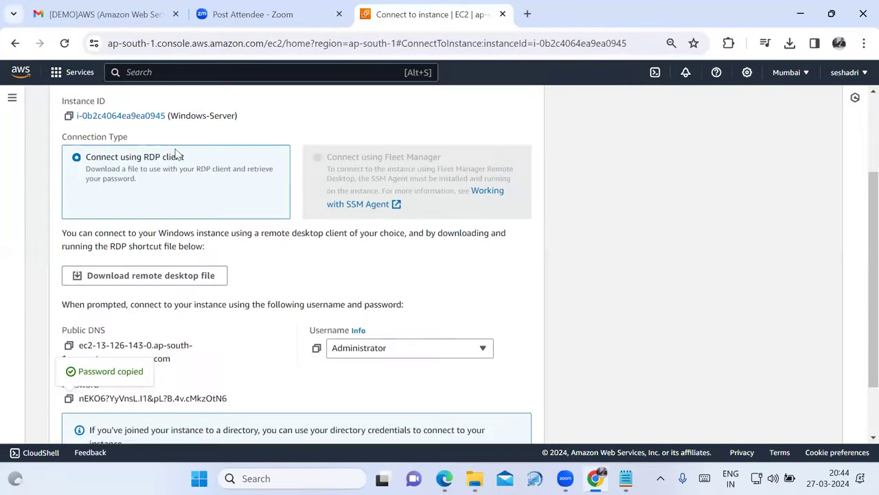
click(104, 107)
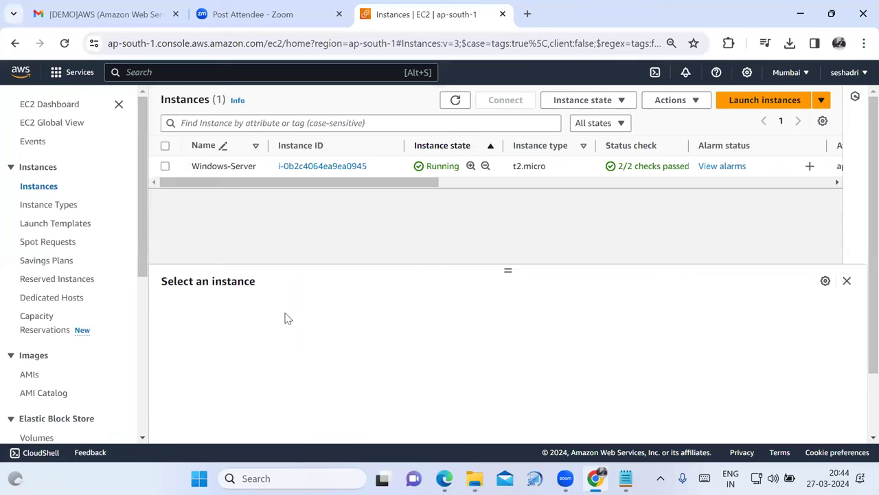
Find and open Remote Desktop Connection on the local computer and clear the previous computer name.
click(199, 478)
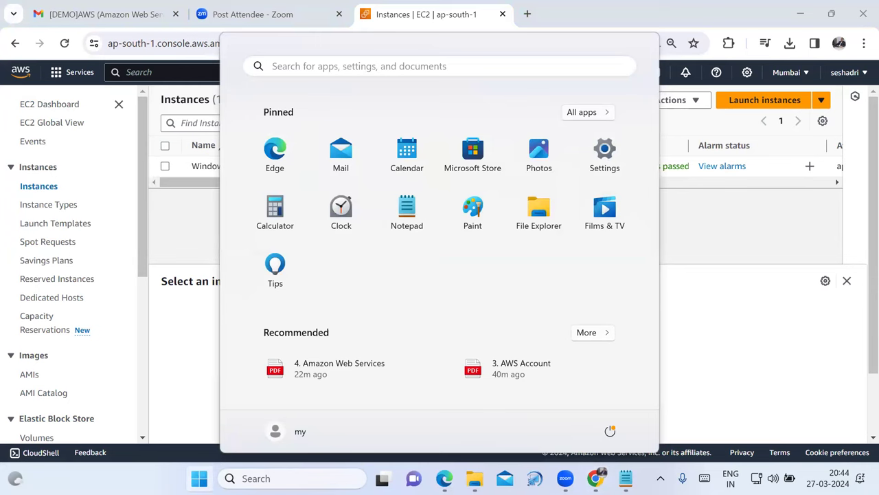
text(re)
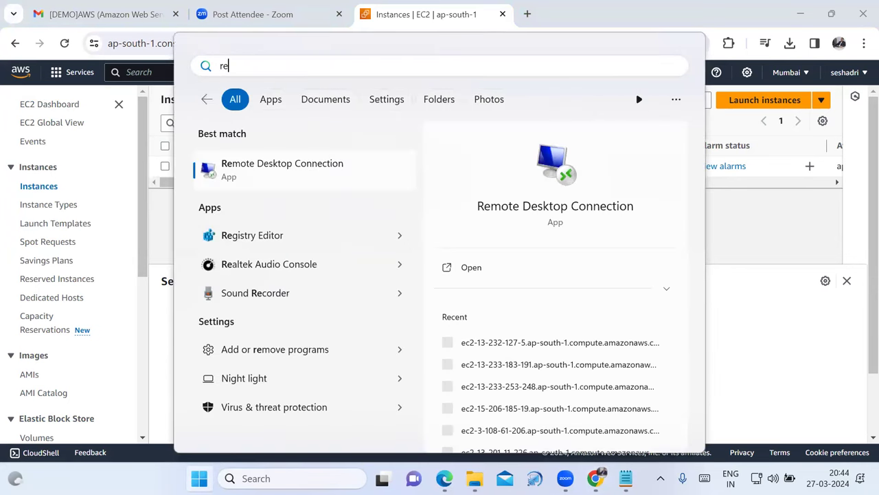
text(mote)
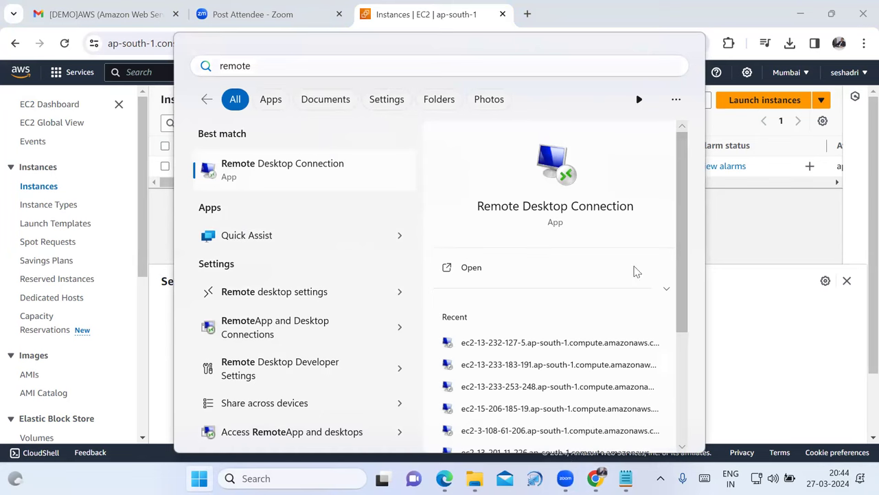
click(342, 173)
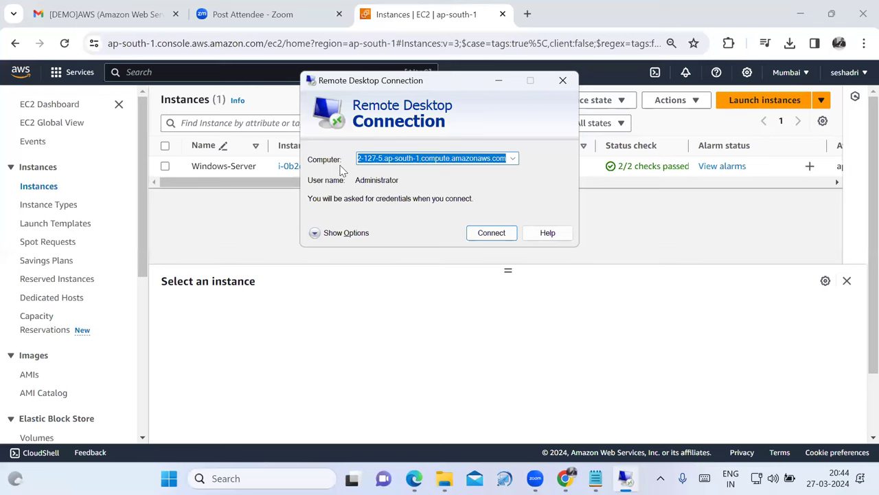
key(BackSpace)
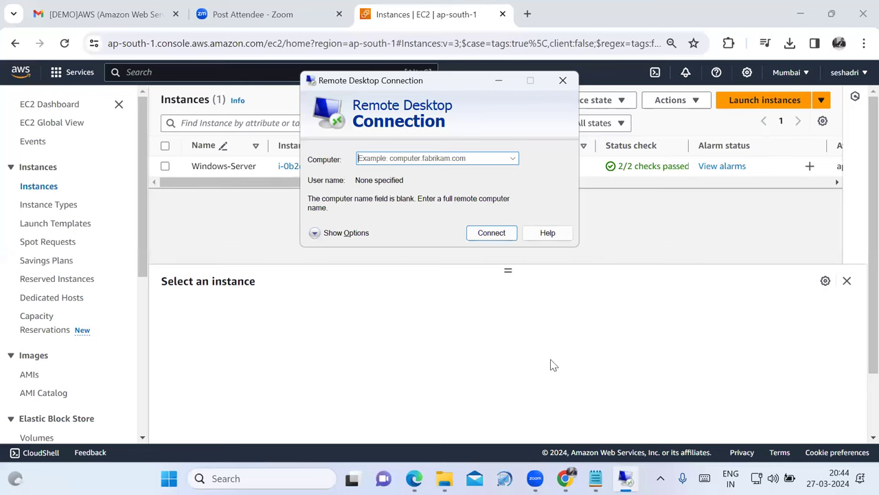
click(594, 478)
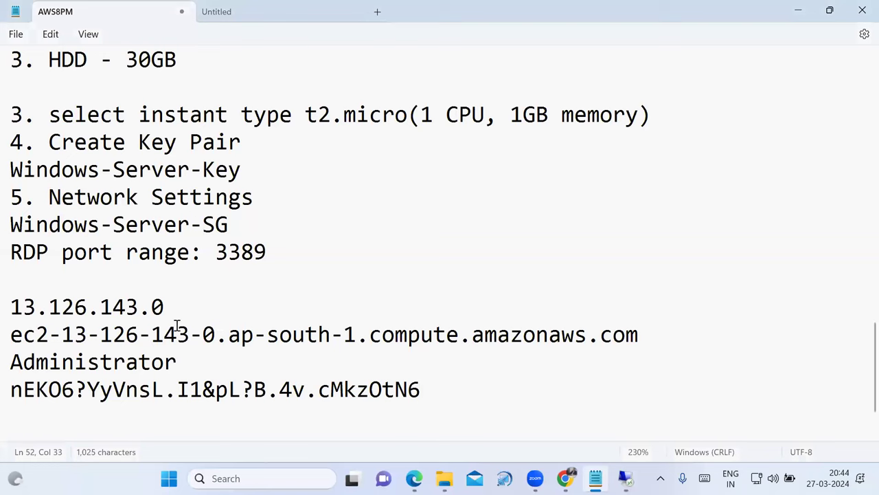
drag(13, 330, 645, 340)
key(ctrl+c)
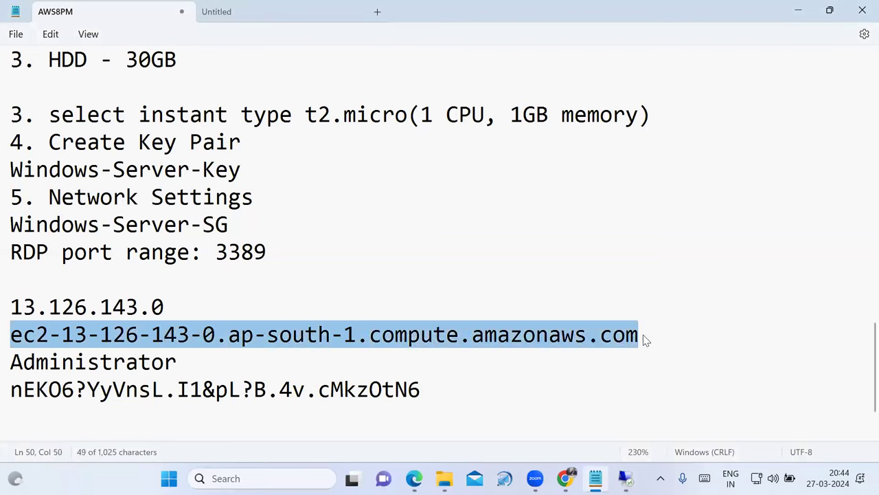
click(577, 391)
drag(11, 309, 165, 309)
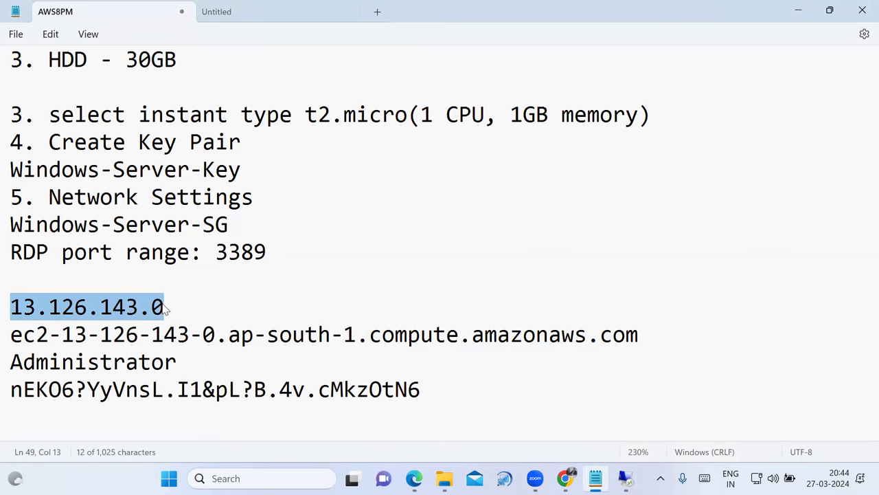
click(14, 335)
drag(13, 335, 637, 342)
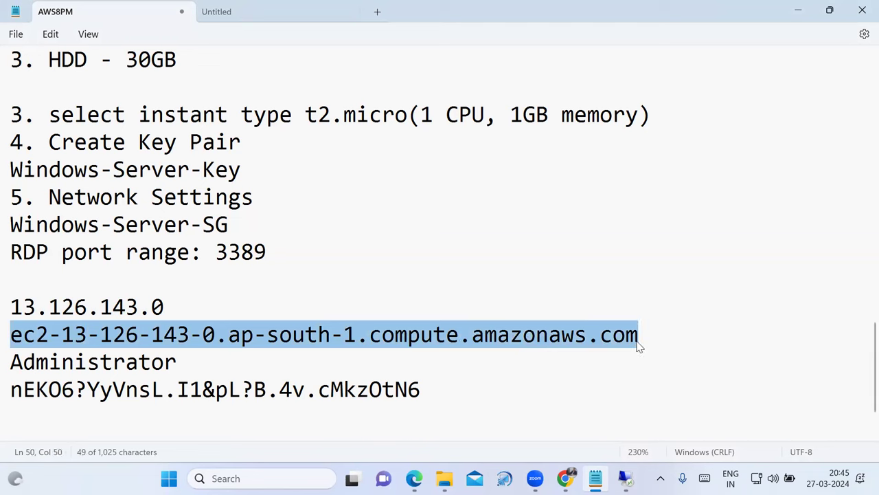
click(625, 478)
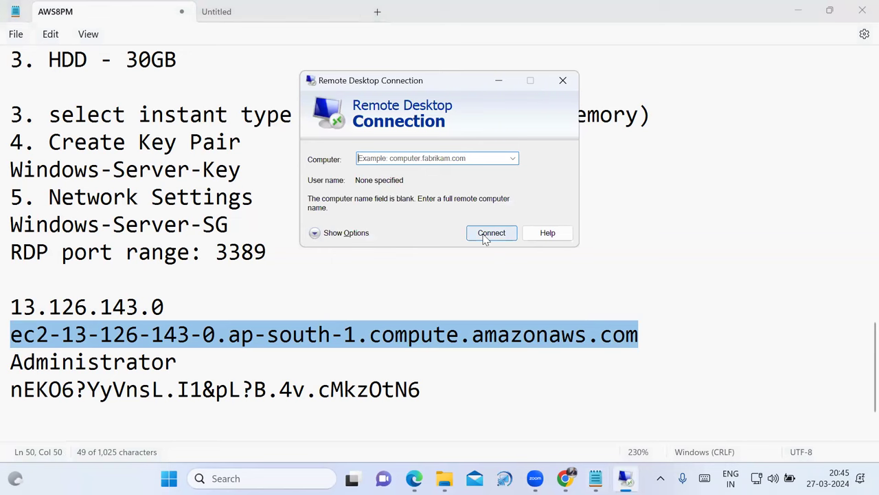
key(ctrl+v)
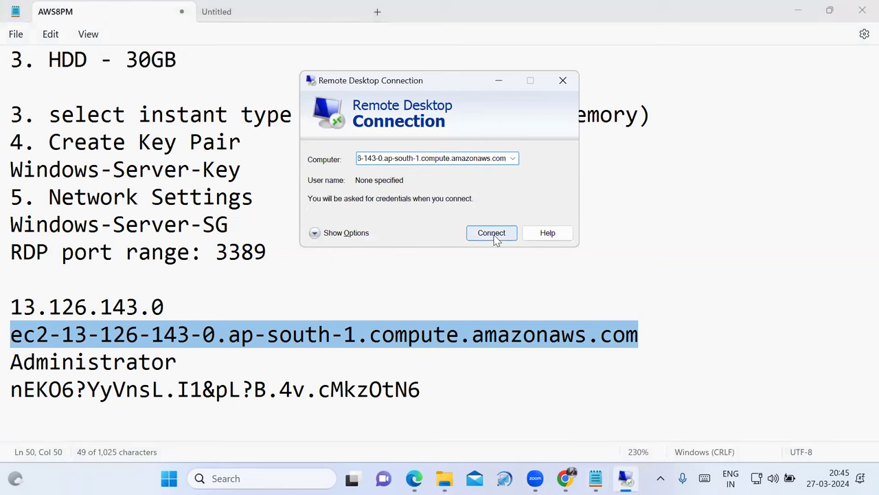
click(496, 240)
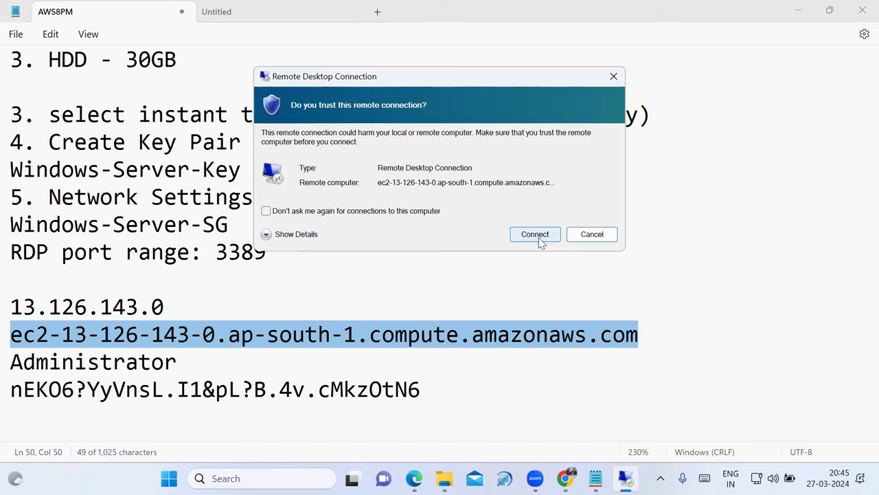
click(538, 236)
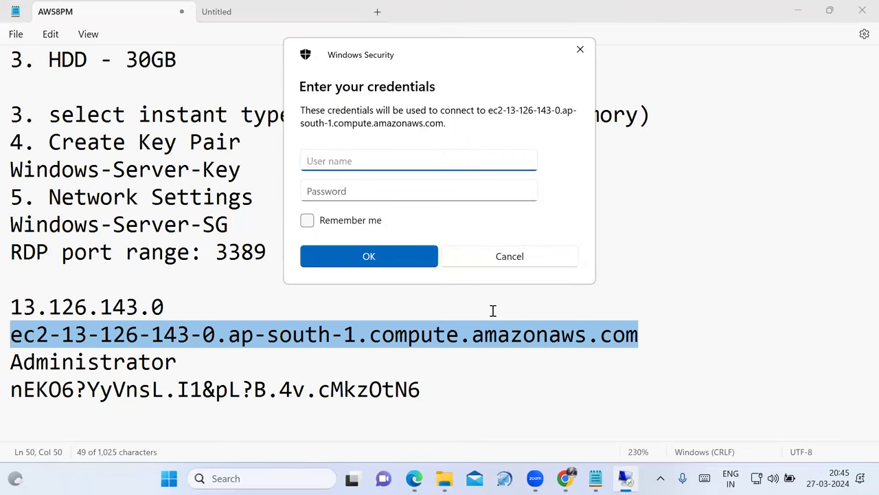
Copy Administrator from the Notepad notes and paste it as the user name in the Remote Desktop credentials dialog.
click(595, 478)
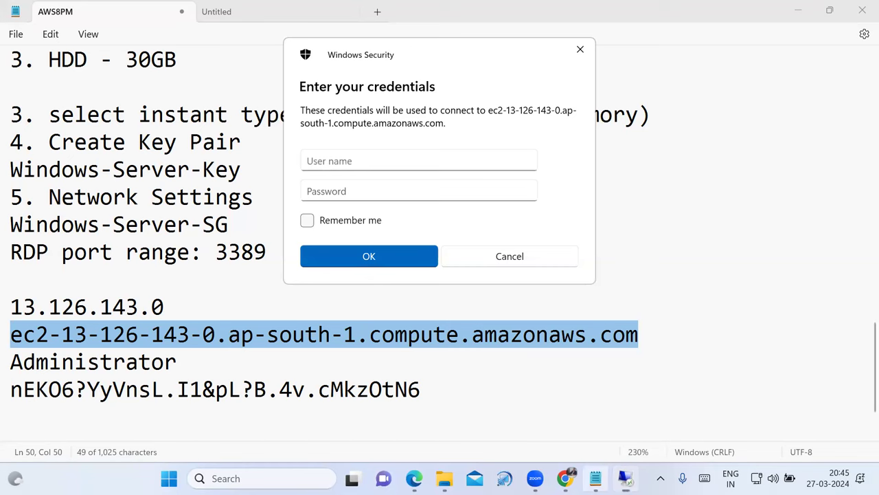
double_click(13, 363)
click(180, 368)
drag(180, 368, 7, 366)
key(ctrl+c)
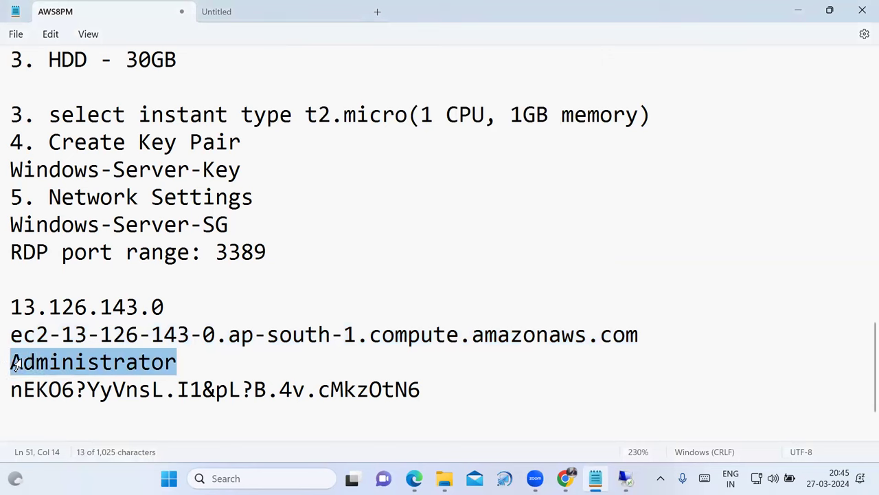
click(625, 478)
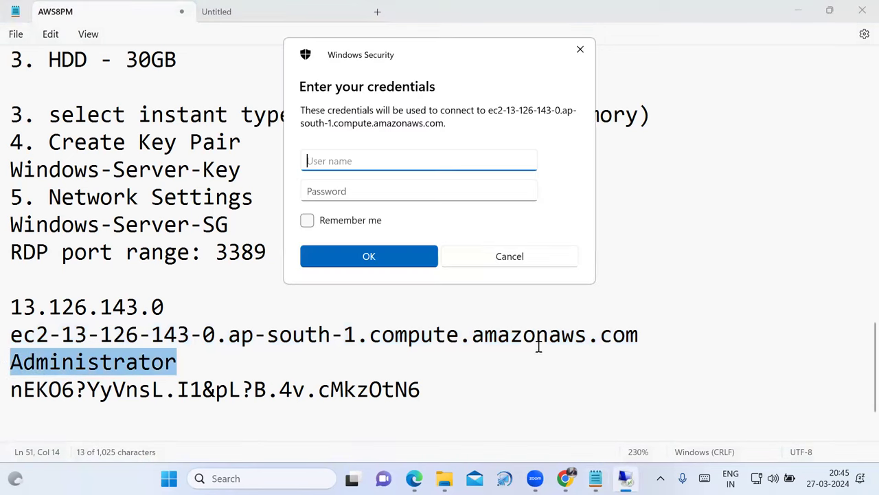
key(ctrl+v)
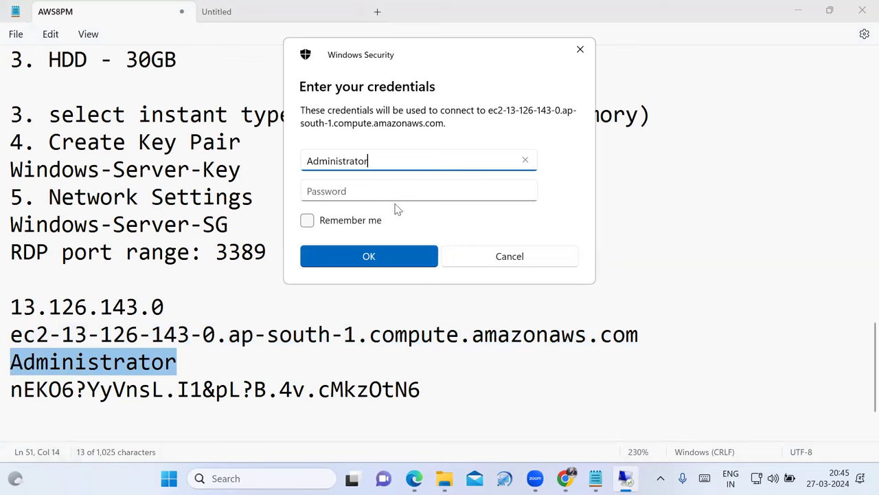
Paste the Windows administrator password from the Notepad notes into the credentials dialog, submit it and connect despite the certificate errors.
click(455, 397)
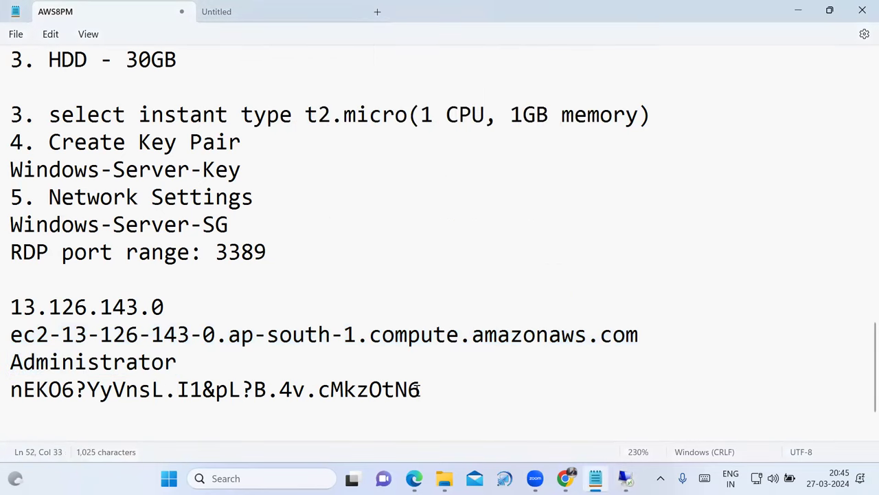
drag(421, 390, 11, 398)
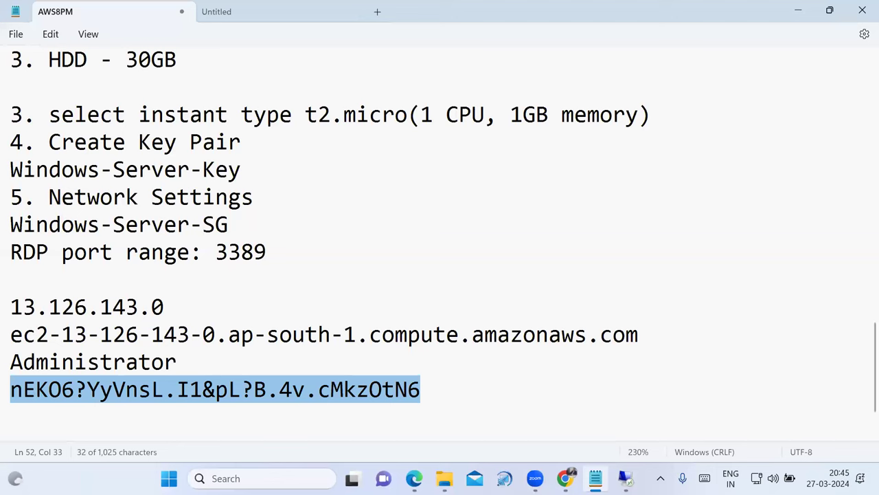
click(625, 478)
click(349, 192)
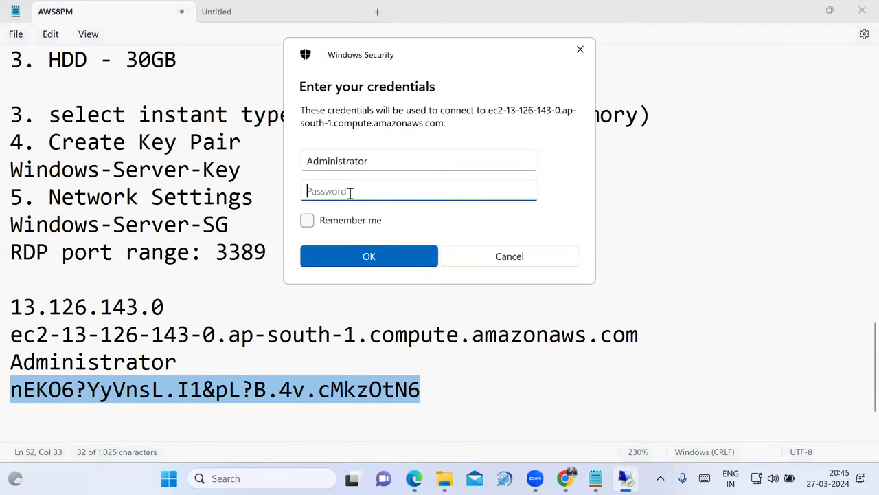
key(ctrl+v)
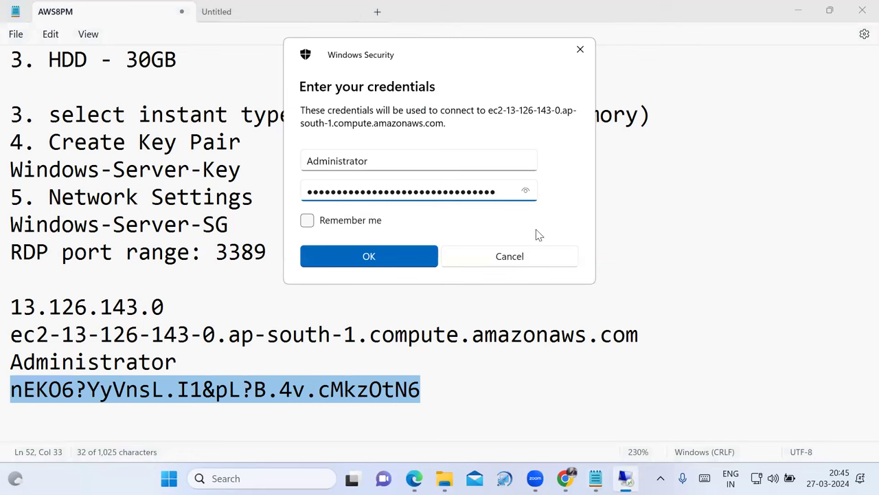
click(371, 257)
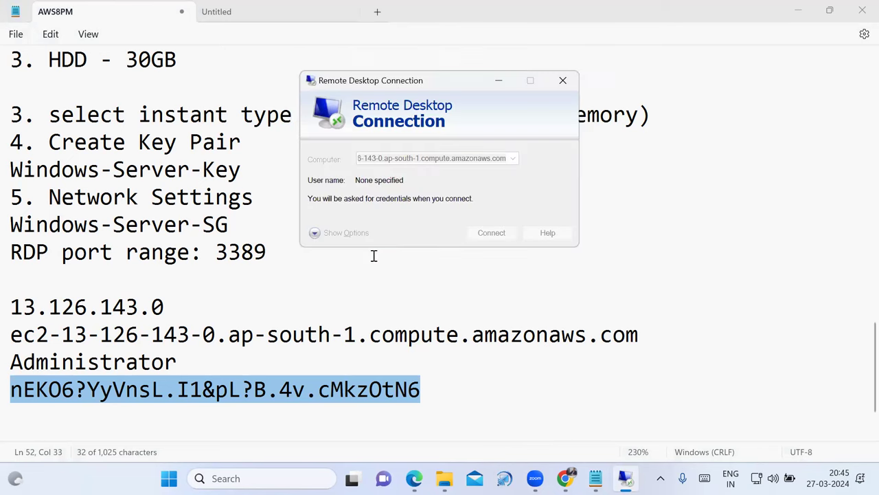
click(483, 281)
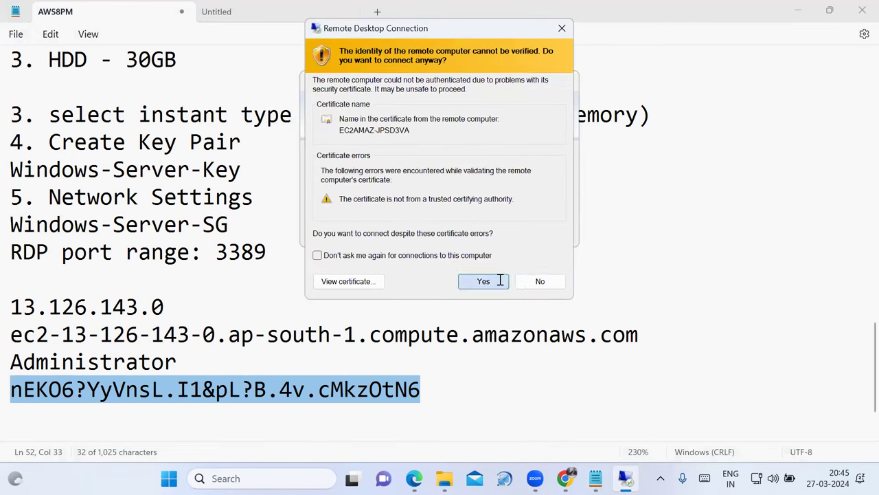
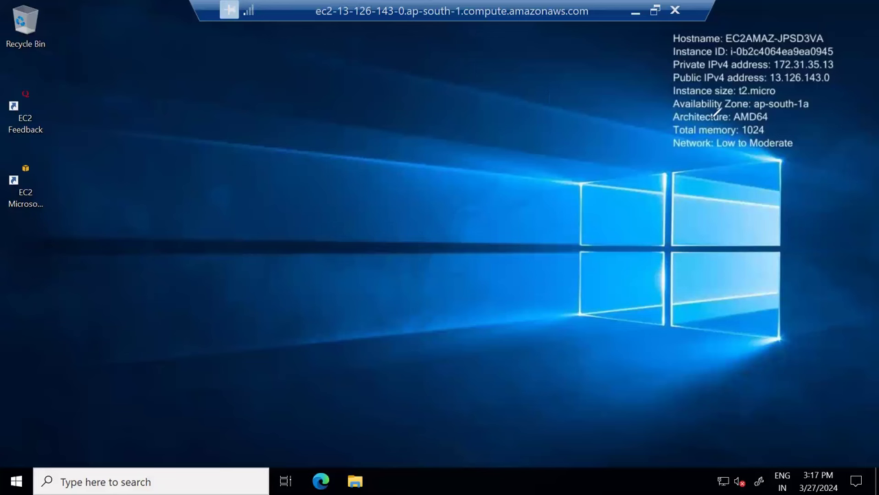
Examine the instance details on the remote server's desktop, including hostname, instance ID, IP addresses, instance size and memory.
mouse_move(842, 39)
mouse_down()
mouse_move(647, 17)
mouse_move(656, 160)
mouse_move(749, 170)
mouse_move(855, 78)
mouse_move(847, 44)
mouse_up()
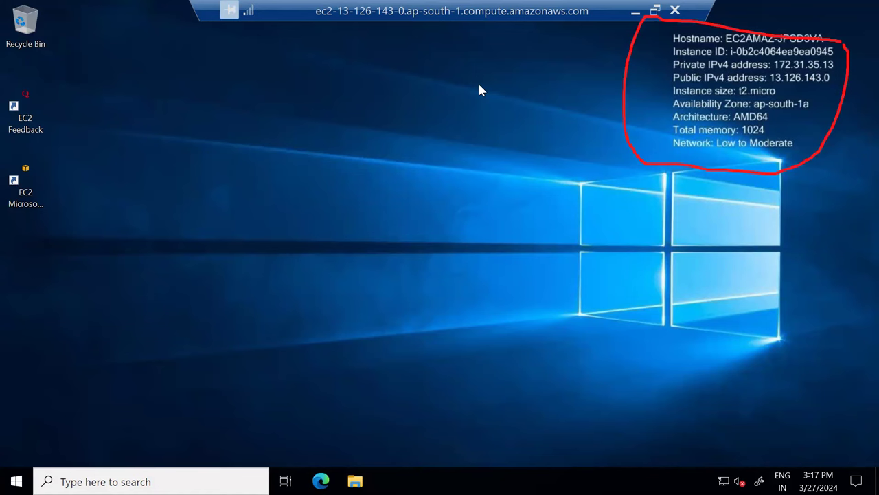
key(ctrl+z)
mouse_move(811, 42)
mouse_down()
mouse_move(823, 26)
mouse_move(847, 35)
mouse_up()
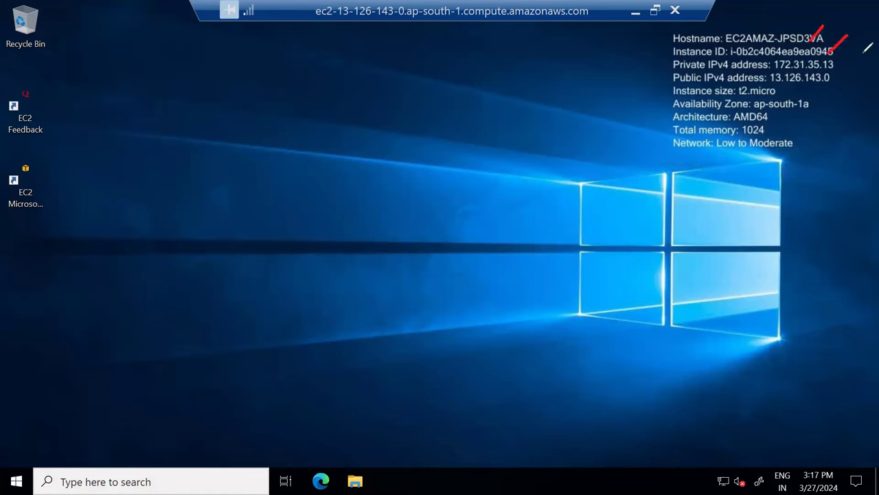
drag(823, 85, 853, 62)
drag(782, 96, 792, 85)
drag(777, 131, 800, 114)
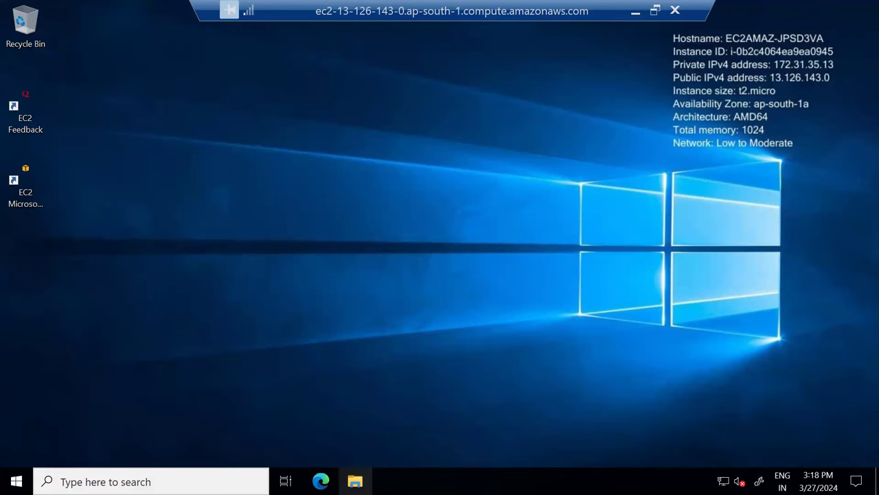
Open This PC in the remote server's File Explorer to examine its drives, and return to the remote desktop.
click(355, 481)
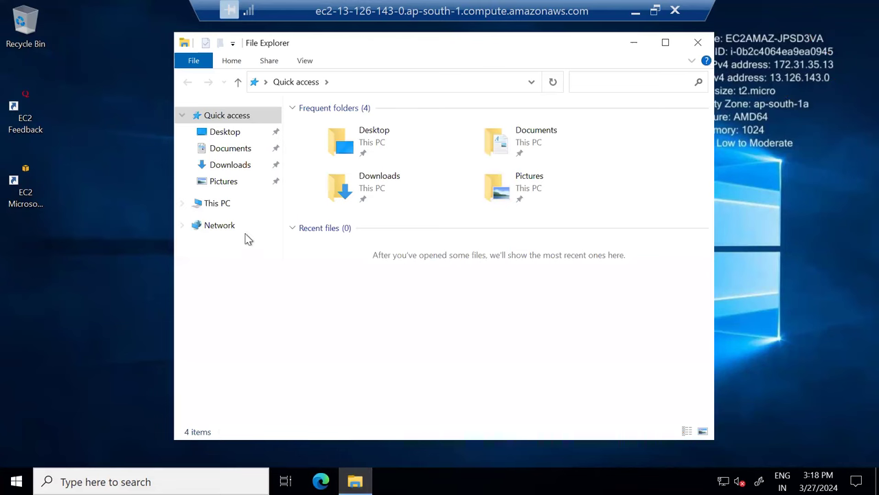
click(225, 207)
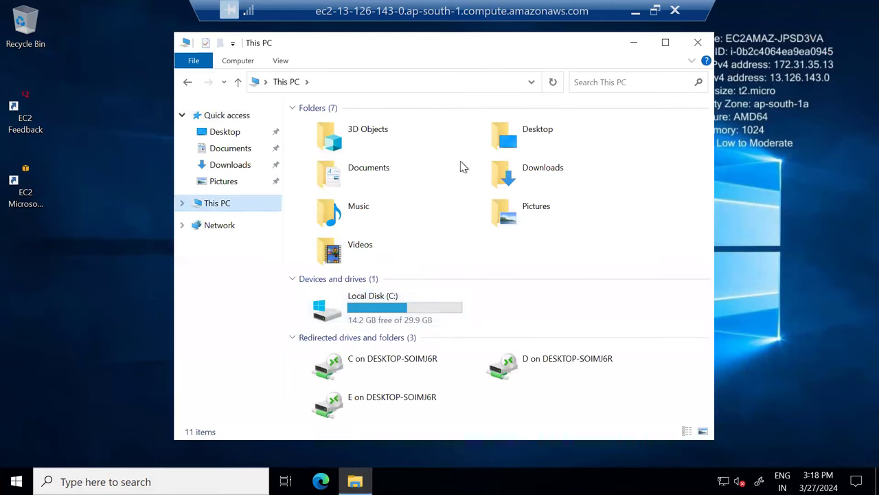
drag(439, 323, 529, 265)
key(super+d)
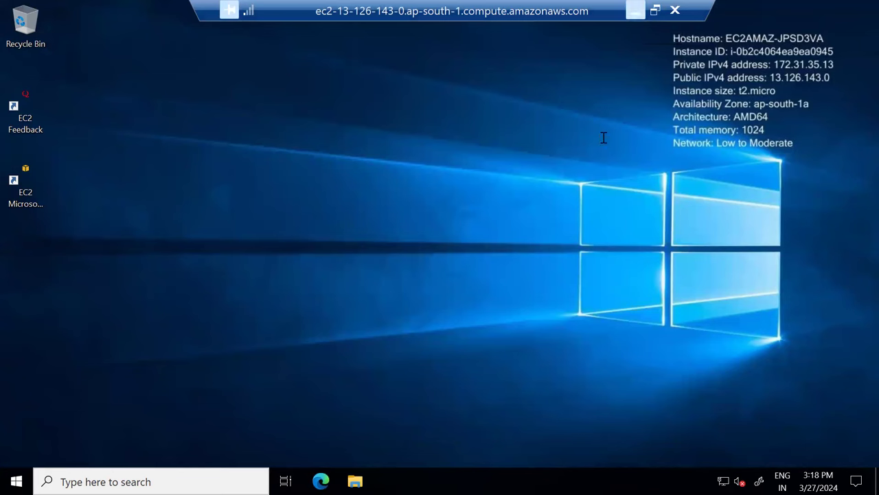
Leave the remote session and switch to Edge to review the EC2 definition in the Amazon Web Services PDF.
key(alt+Tab)
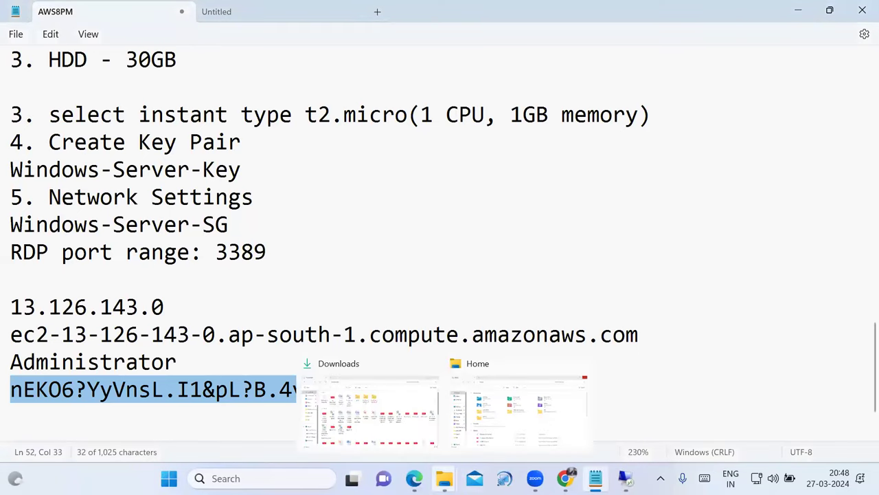
key(alt+Tab)
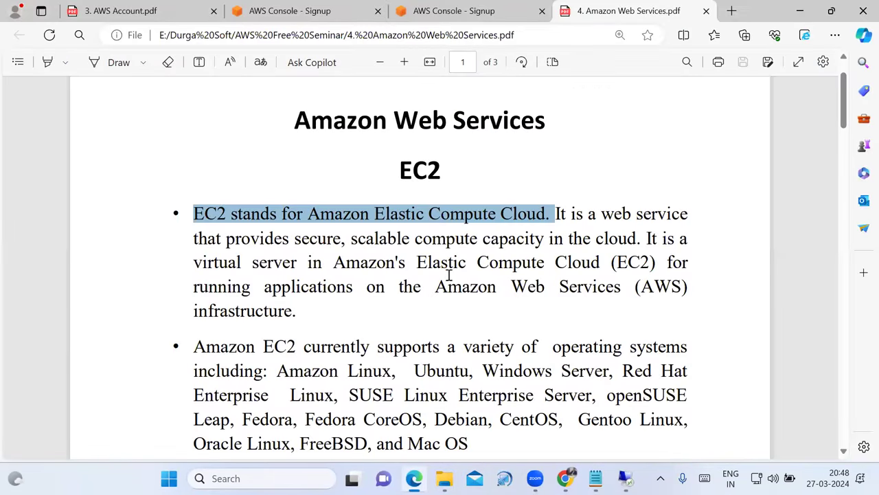
scroll(454, 288, down, 1)
scroll(467, 351, down, 2)
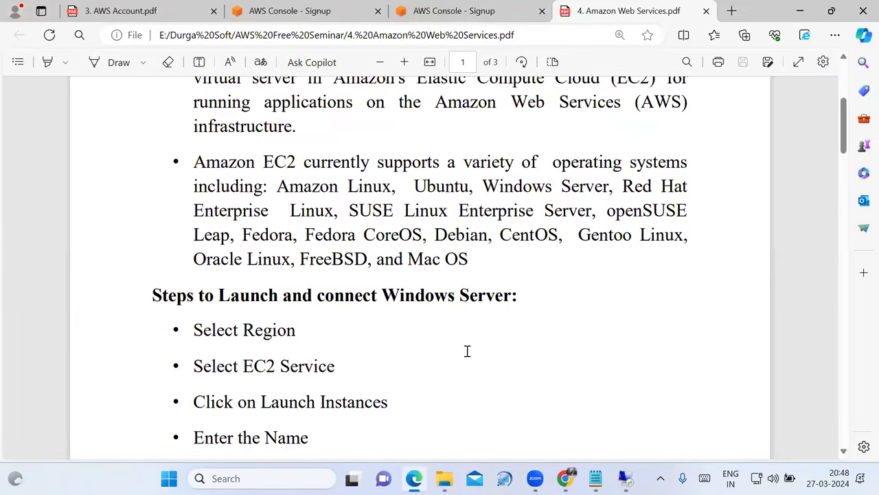
scroll(485, 315, up, 3)
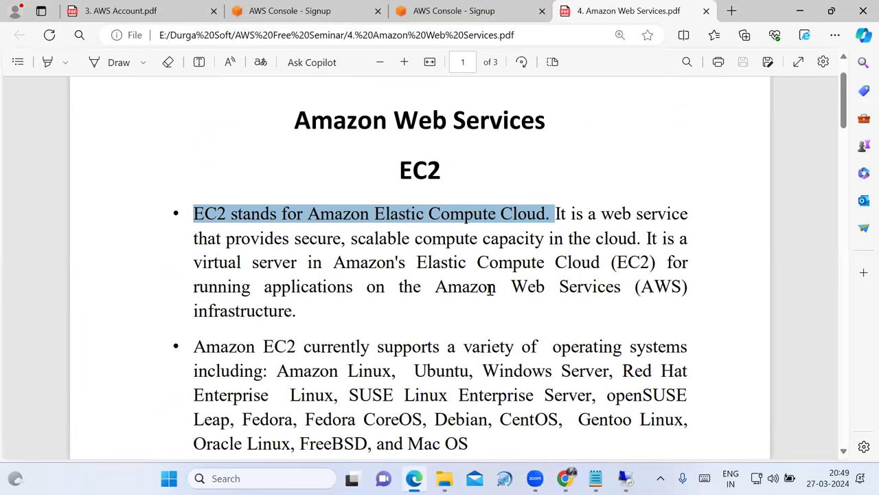
scroll(450, 313, down, 1)
click(262, 201)
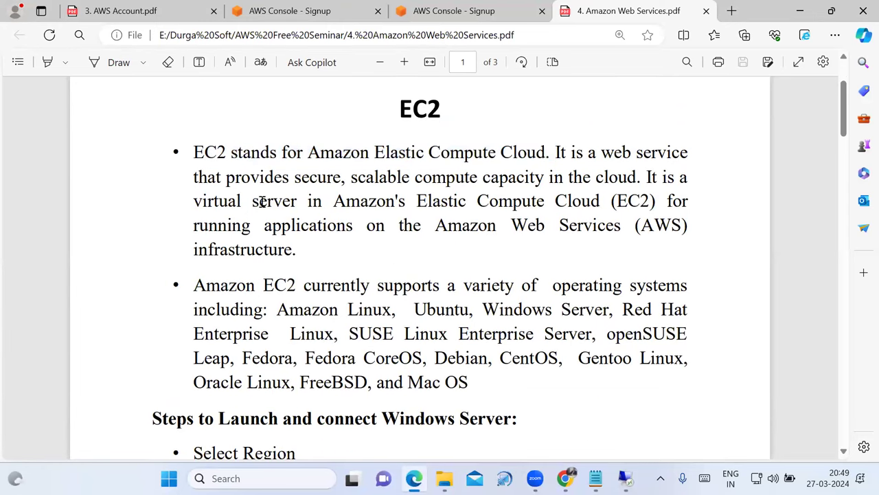
Highlight the EC2 definition in the PDF and read the list of operating systems that Amazon EC2 supports.
drag(195, 152, 317, 256)
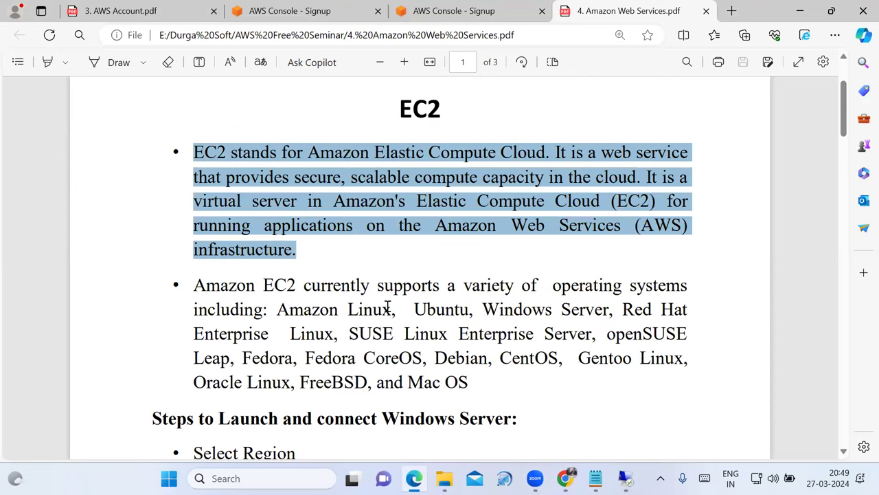
scroll(388, 307, down, 1)
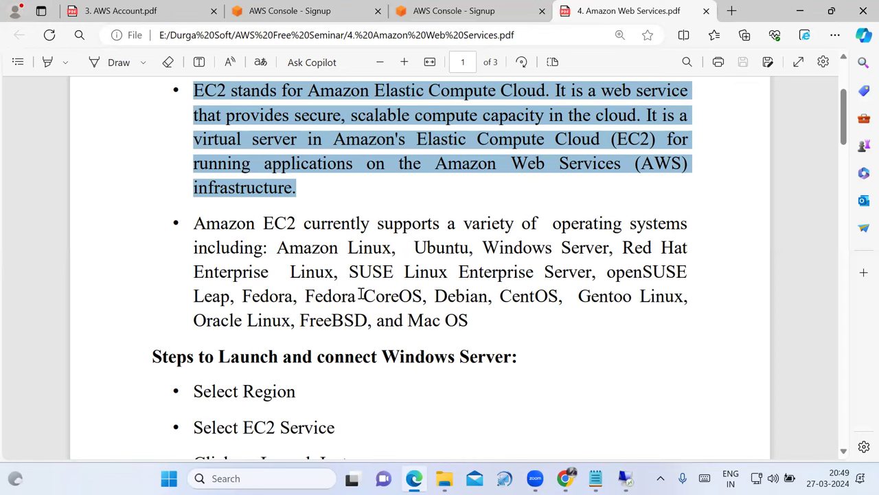
scroll(410, 329, down, 1)
scroll(277, 265, down, 2)
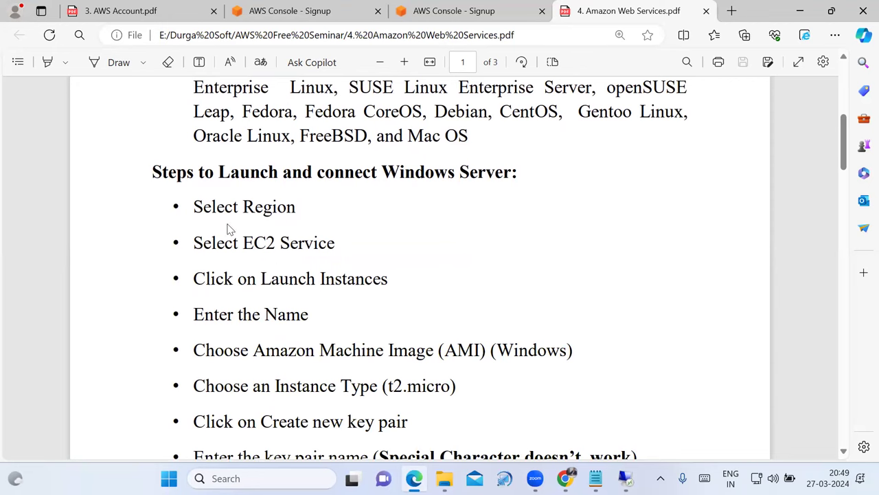
Highlight the steps for selecting the region, selecting the EC2 service and launching instances in the Windows Server notes.
drag(199, 208, 313, 208)
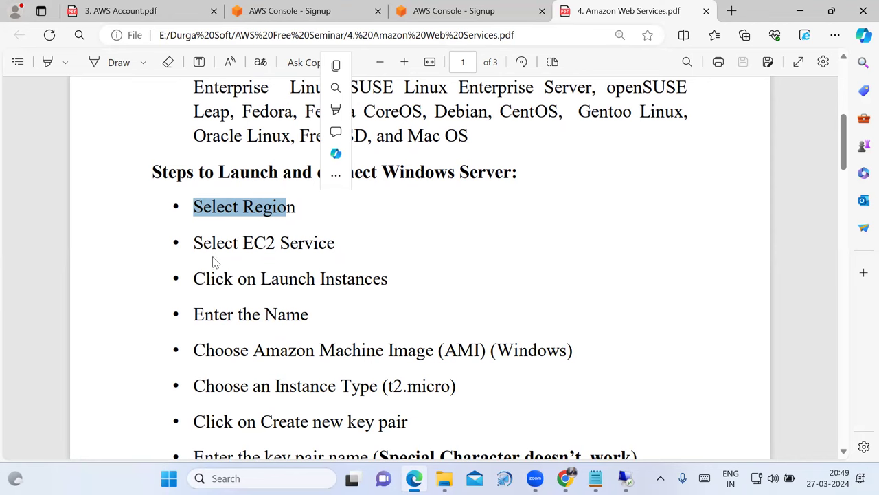
drag(202, 249, 350, 248)
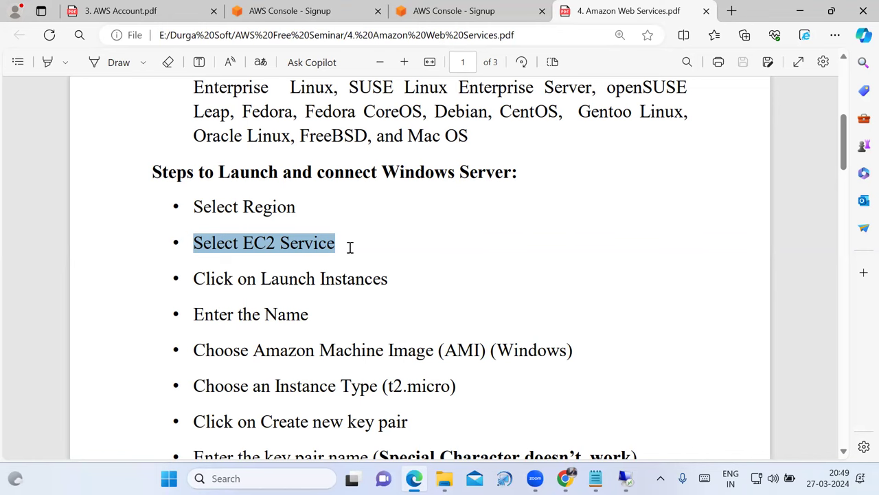
click(204, 283)
drag(203, 283, 396, 284)
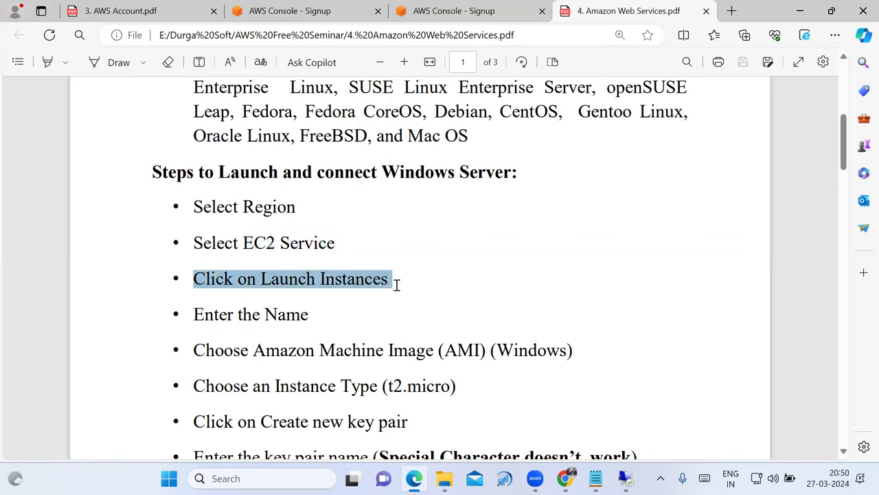
scroll(249, 338, down, 1)
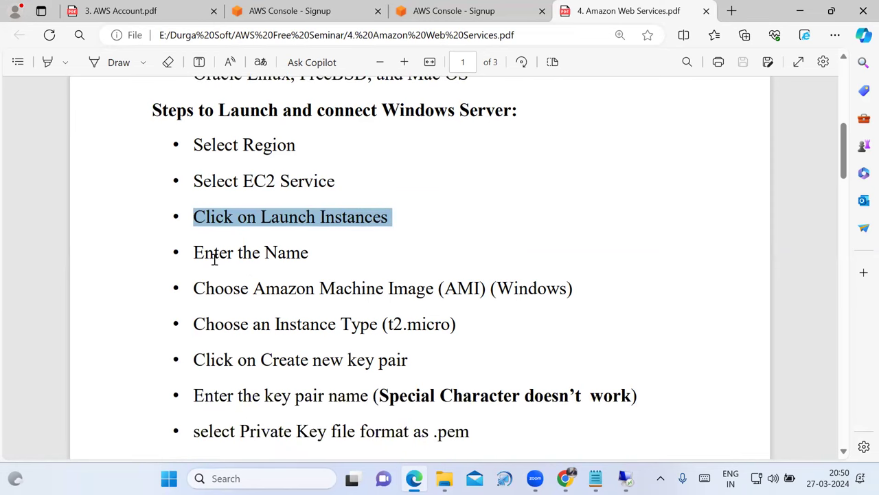
Highlight the notes on instance name, Amazon Machine Image, t2.micro instance type, new key pair and key pair naming restriction.
drag(195, 253, 320, 256)
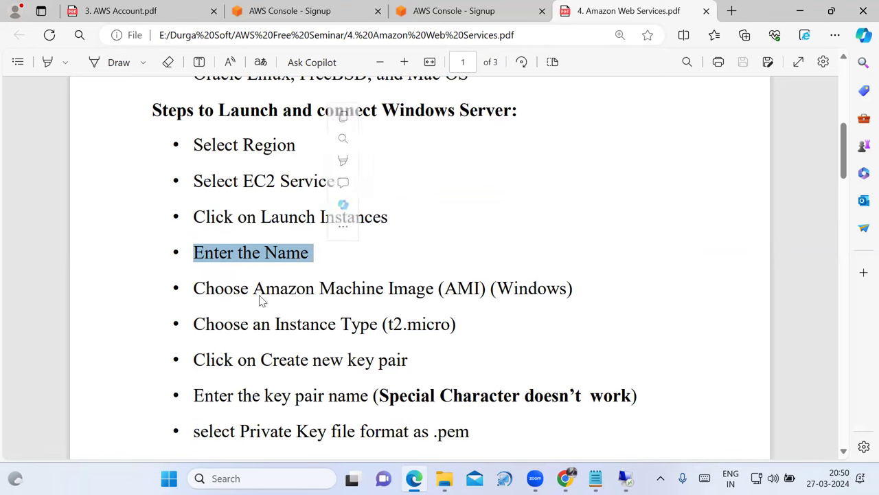
drag(254, 289, 442, 289)
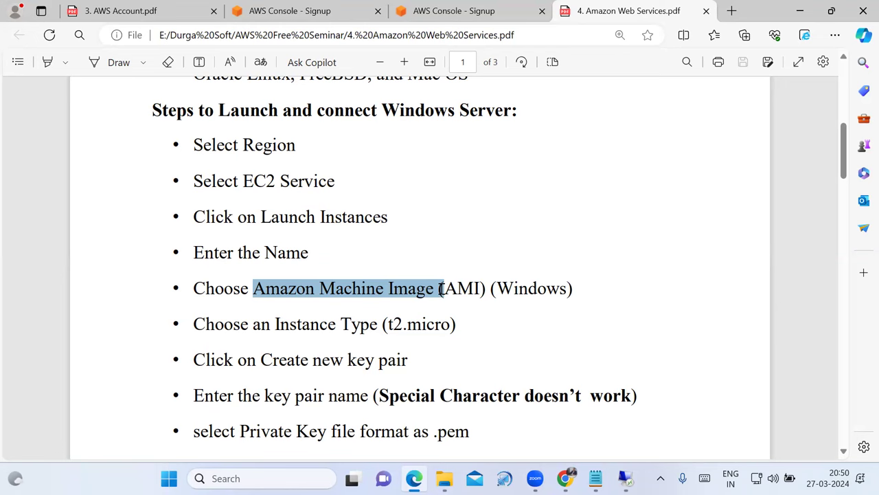
drag(442, 289, 577, 292)
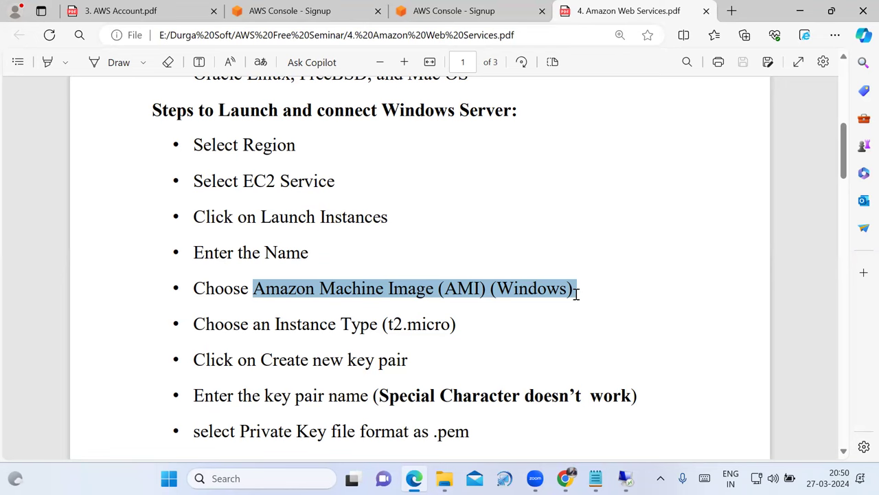
drag(275, 321, 379, 323)
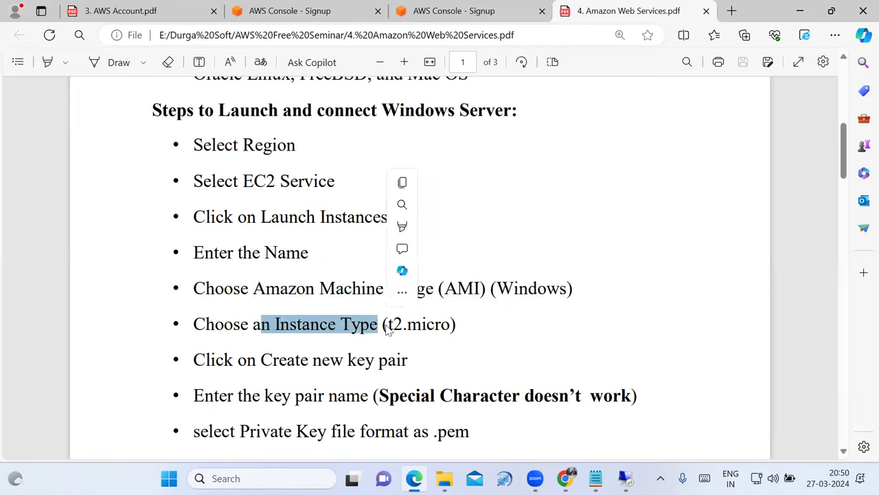
drag(382, 324, 463, 325)
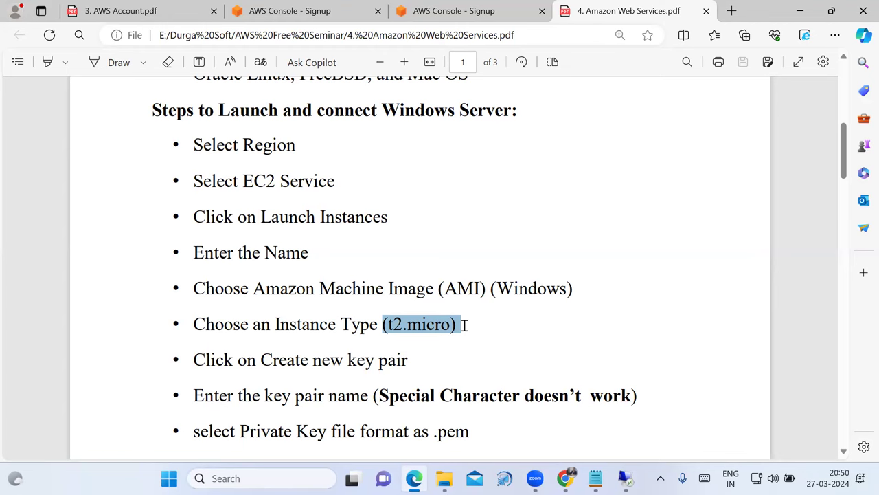
drag(465, 325, 465, 328)
drag(314, 364, 413, 363)
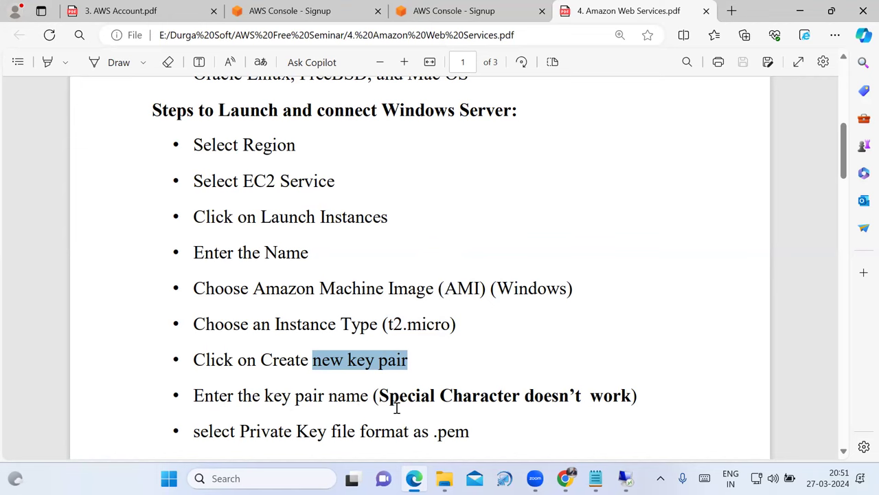
drag(380, 398, 634, 398)
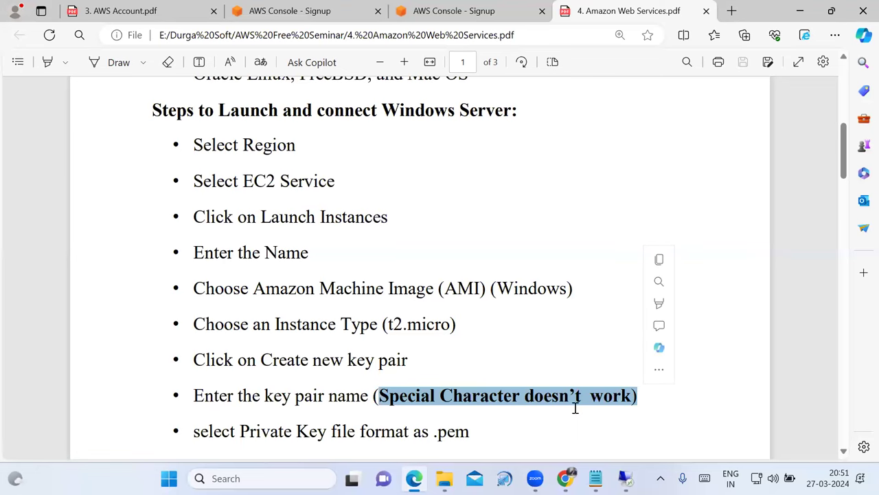
Review the remaining notes from key file format and key pair creation through the RDP connection to stopping or terminating the instance.
scroll(570, 409, down, 1)
scroll(357, 350, down, 1)
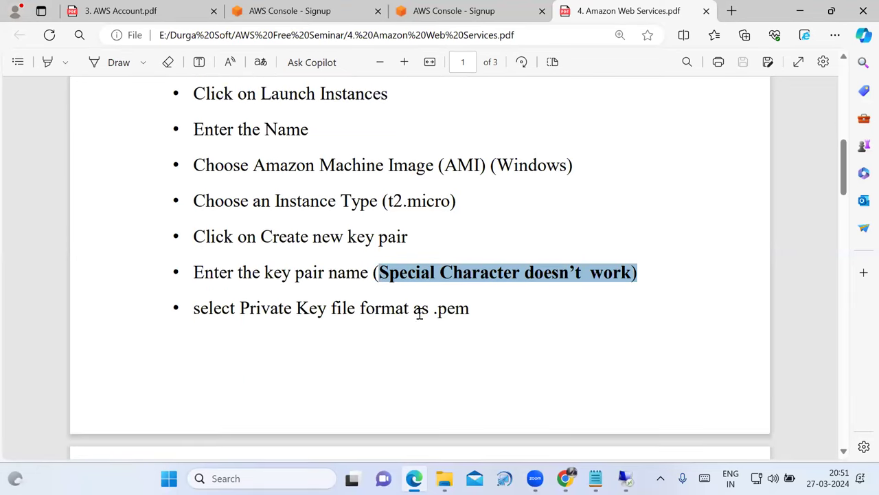
scroll(467, 317, down, 1)
scroll(467, 320, down, 2)
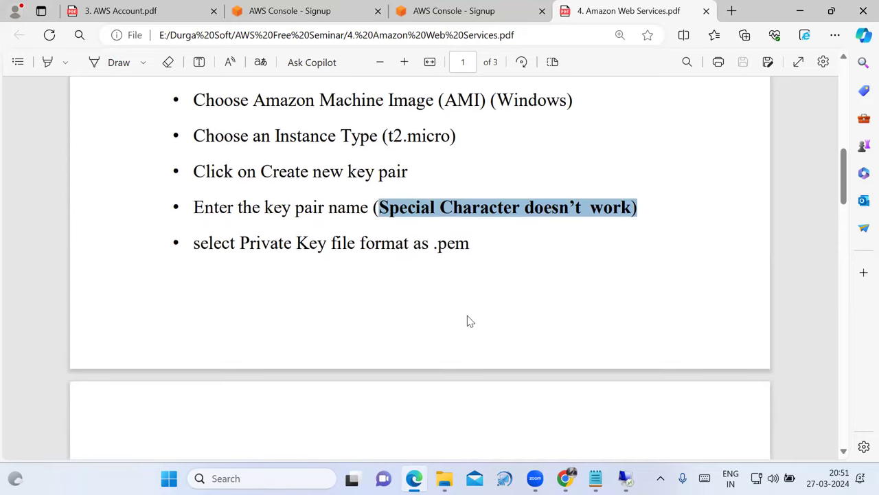
drag(248, 357, 380, 360)
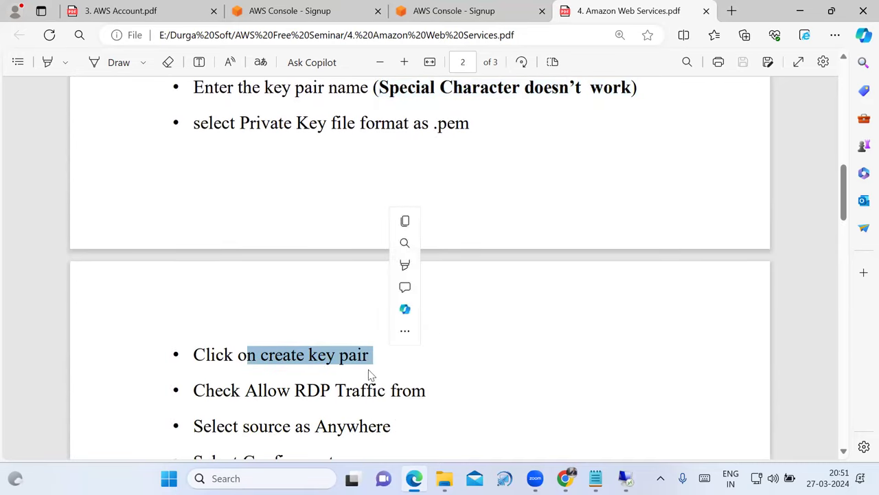
scroll(323, 414, down, 3)
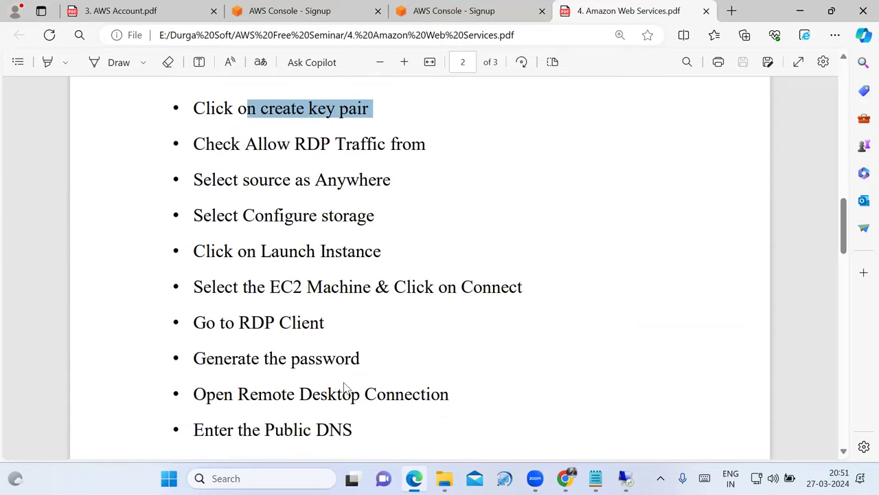
scroll(348, 390, down, 3)
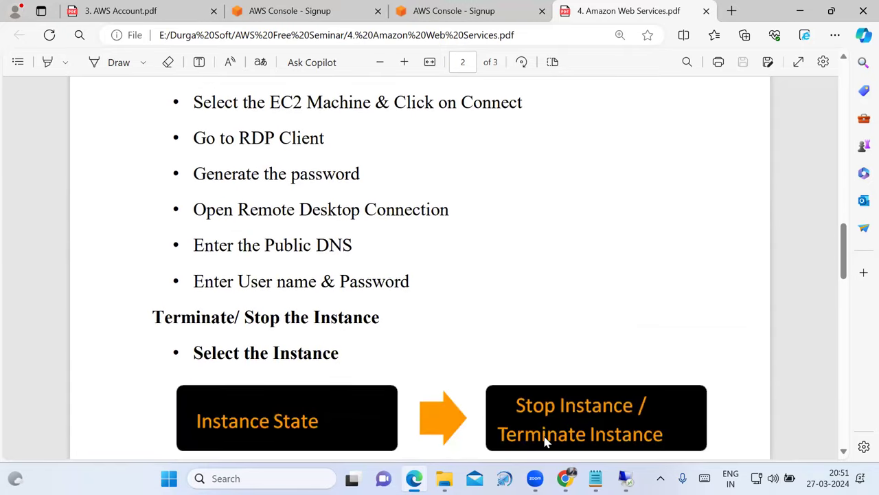
Switch to the AWS console in Chrome, review the refreshed EC2 Dashboard resources and the security groups list, and return to the dashboard.
click(564, 478)
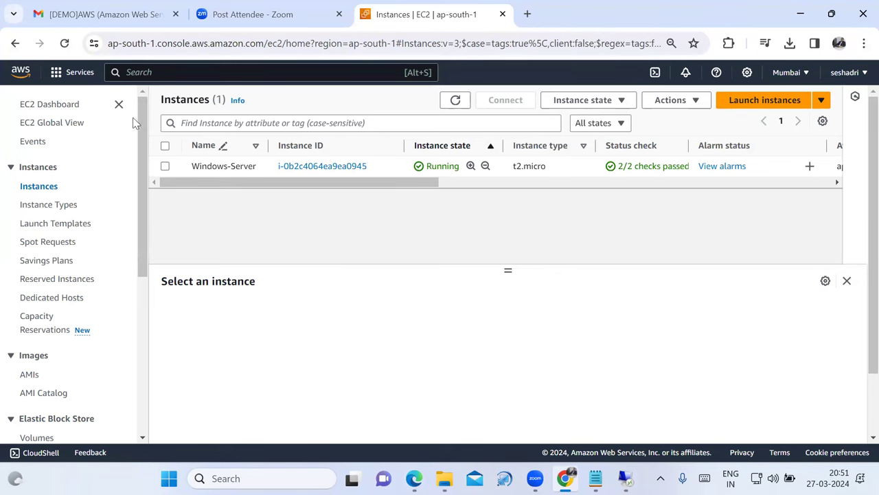
click(55, 108)
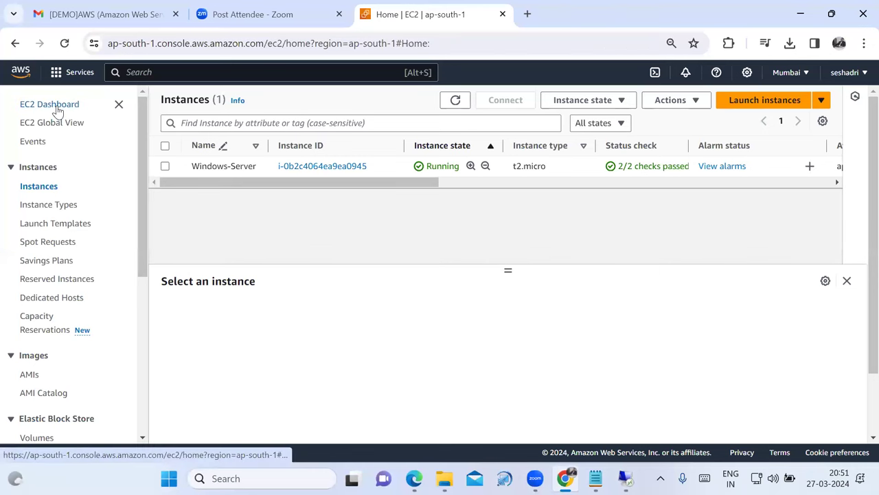
key(F5)
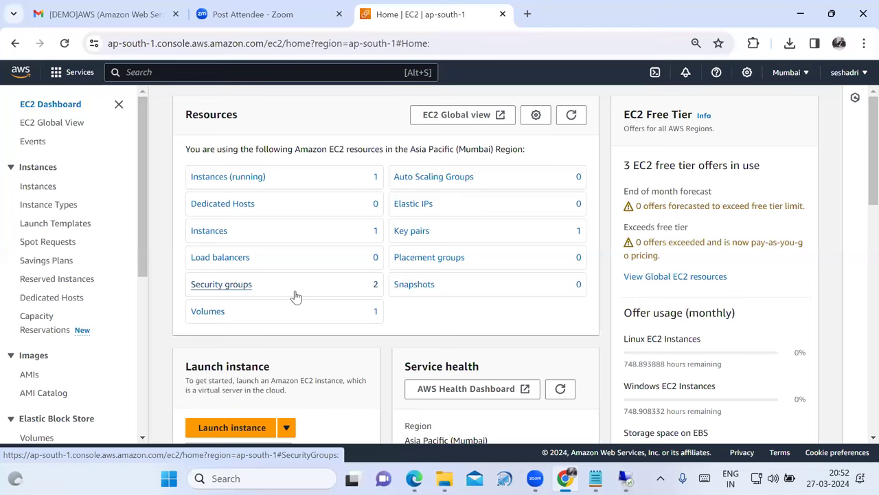
click(243, 290)
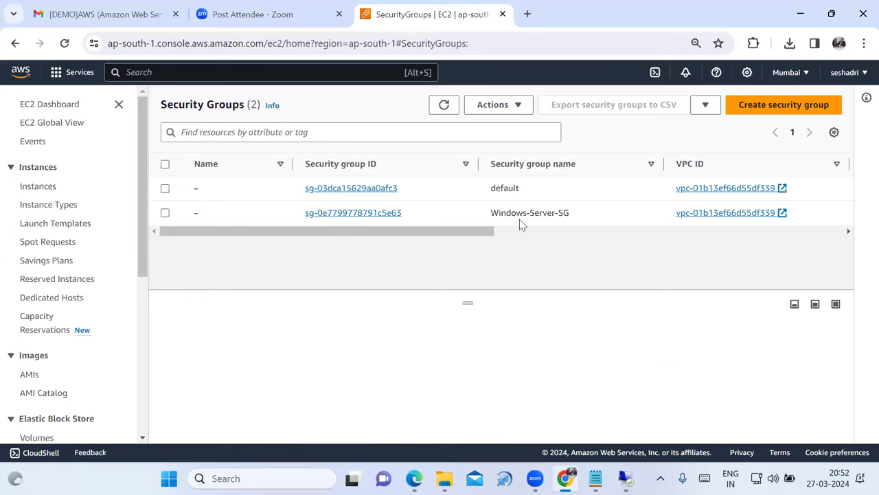
click(50, 106)
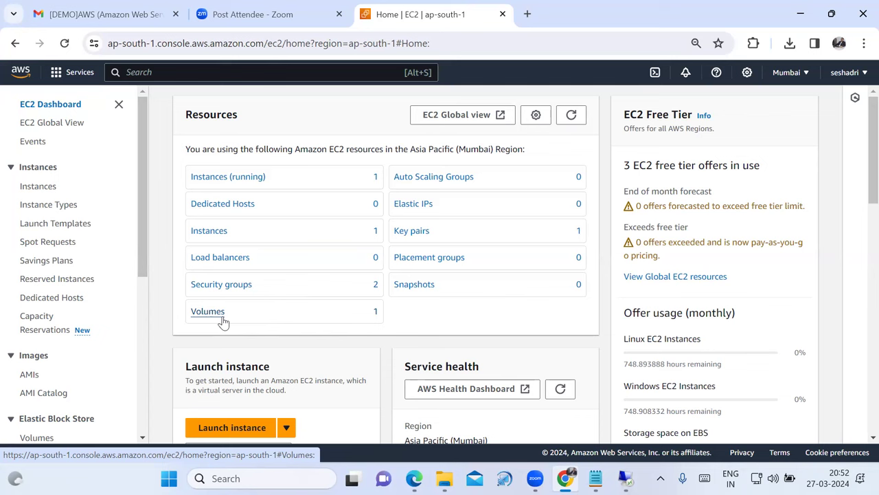
Switch to the Remote Desktop session and examine the server's local disk under This PC in File Explorer.
click(625, 478)
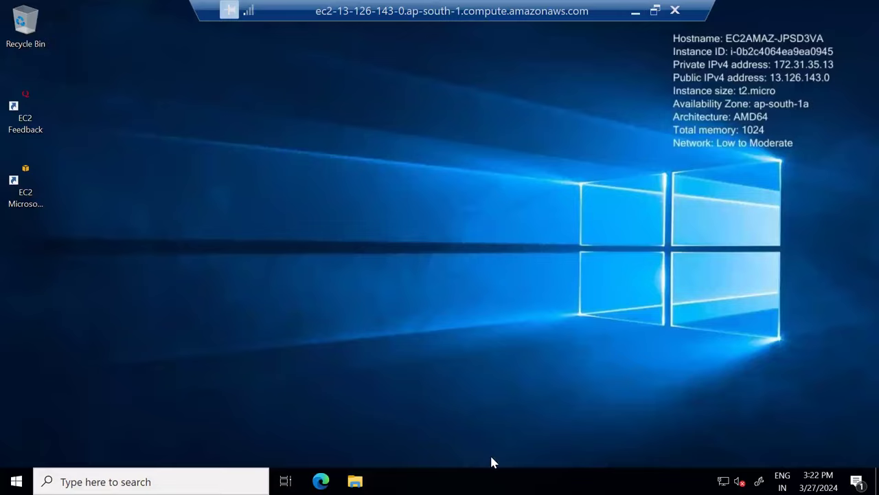
click(355, 481)
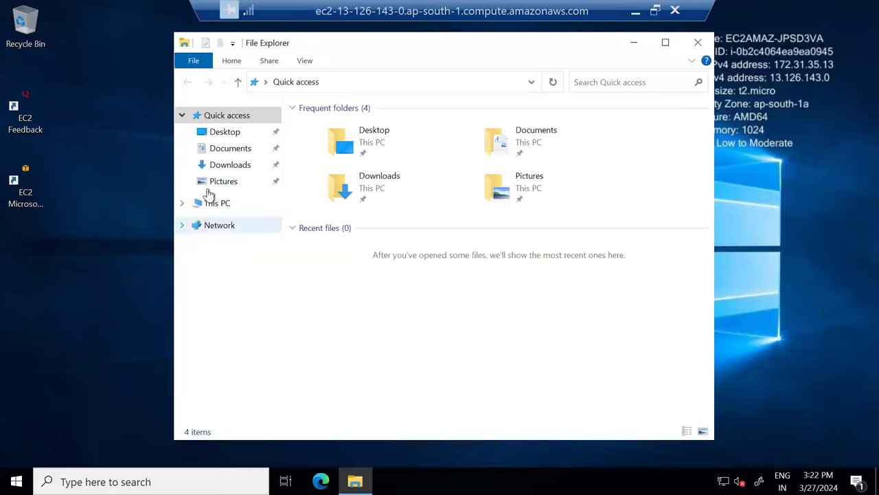
click(215, 204)
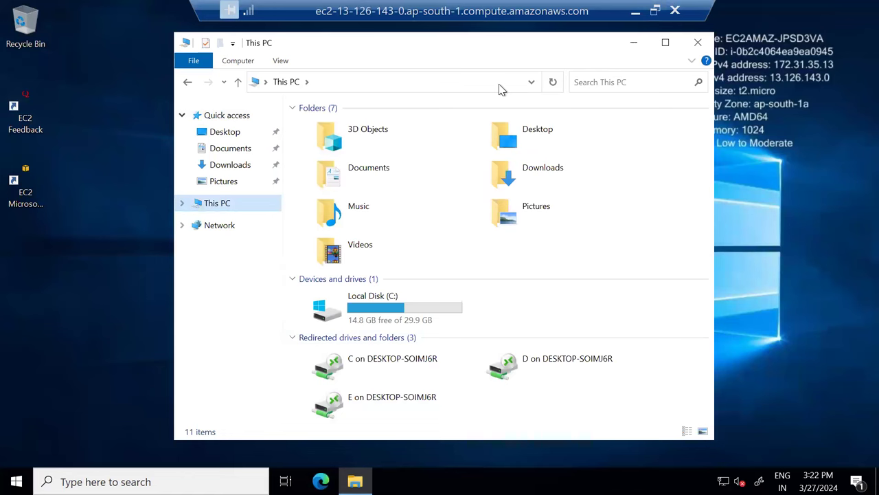
drag(456, 301, 509, 275)
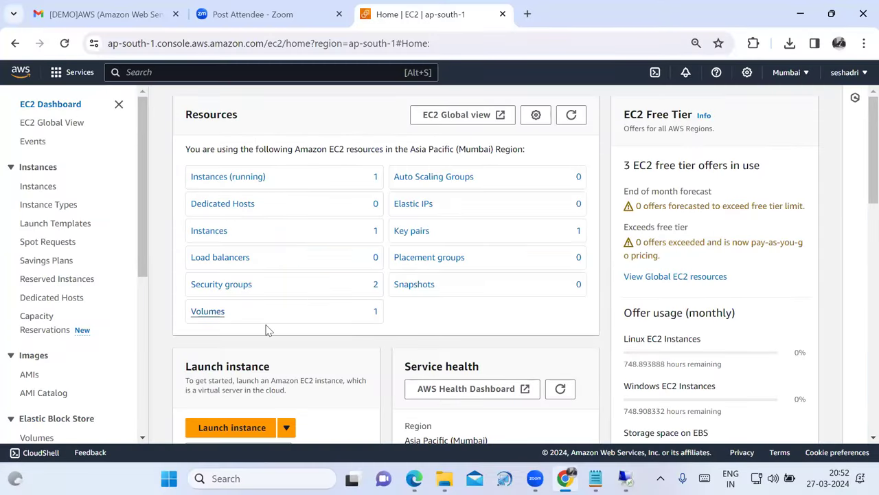
Select the Windows-Server instance in the EC2 instances list, stop it and confirm the stop.
click(51, 186)
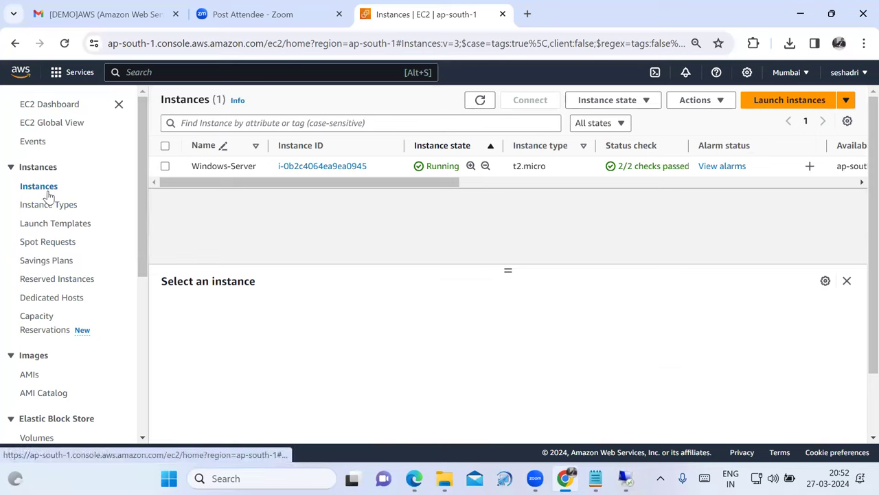
click(165, 168)
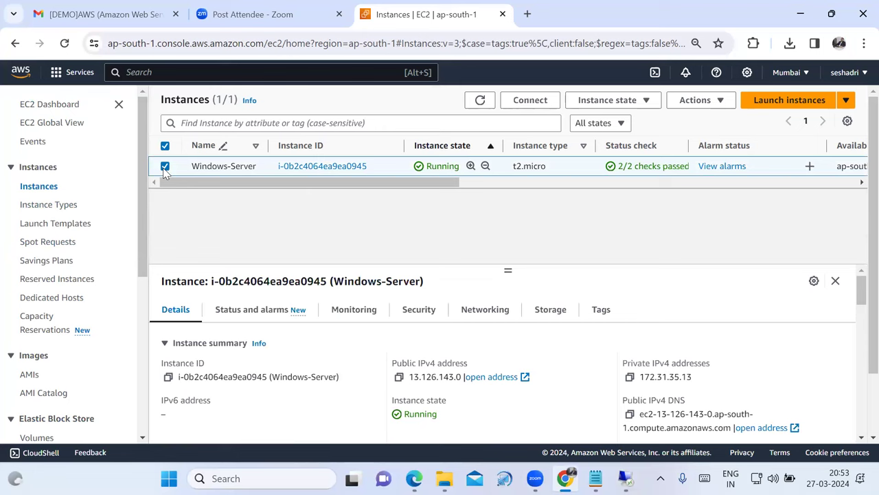
click(648, 101)
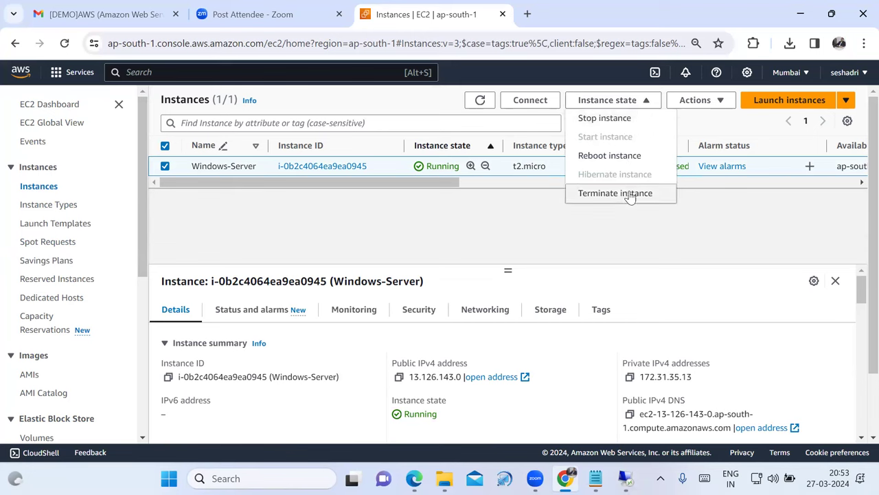
click(622, 120)
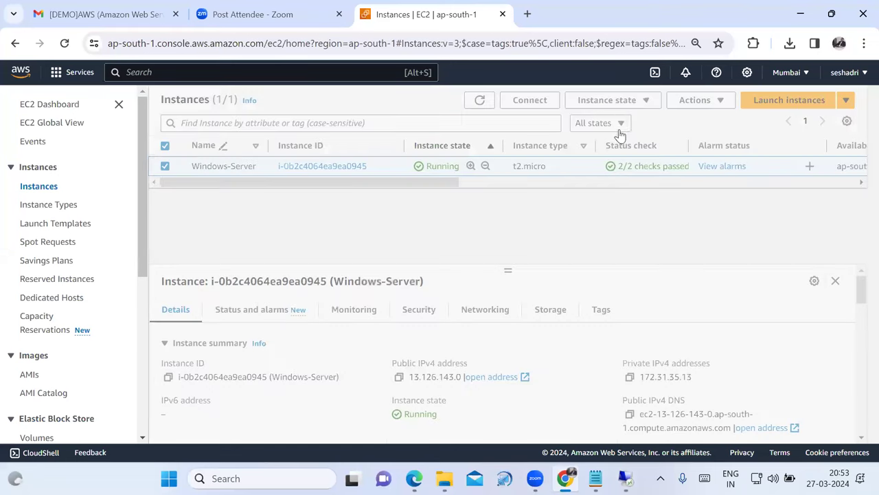
click(665, 352)
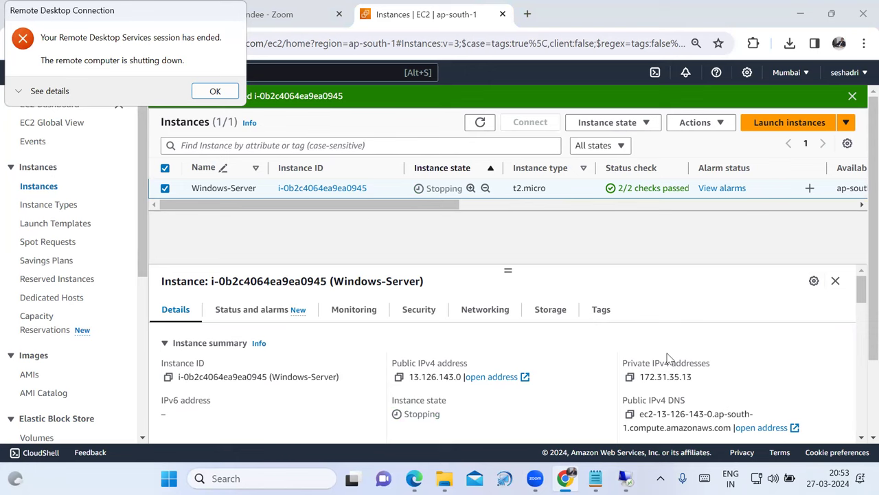
Switch to the Remote Desktop session and dismiss its session-ended message.
click(625, 478)
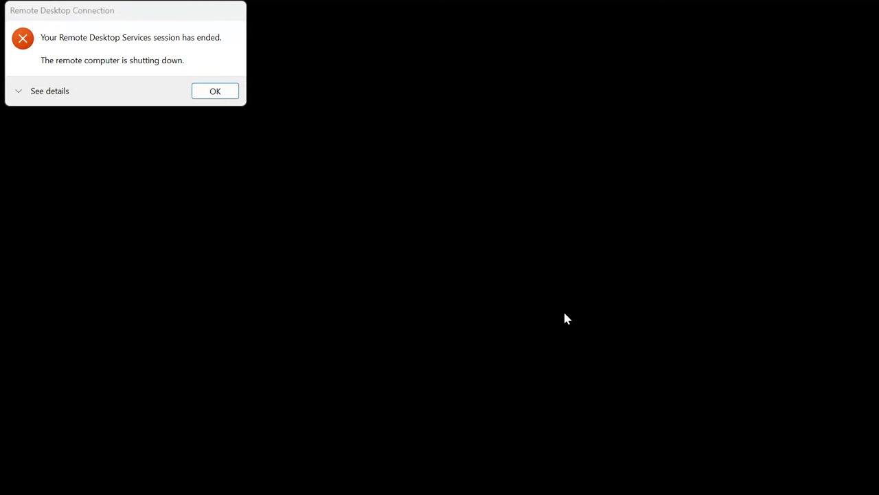
click(215, 91)
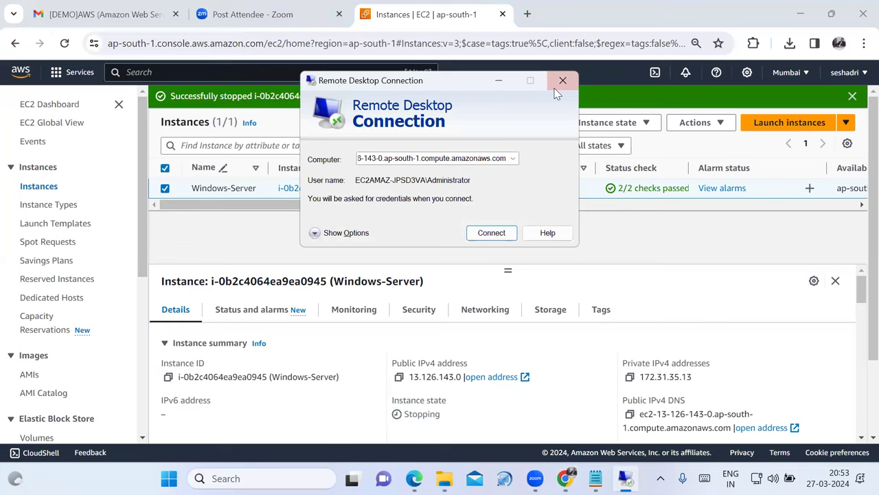
Close the Remote Desktop Connection window, then refresh the EC2 instances list and check the Windows-Server instance's state.
click(563, 81)
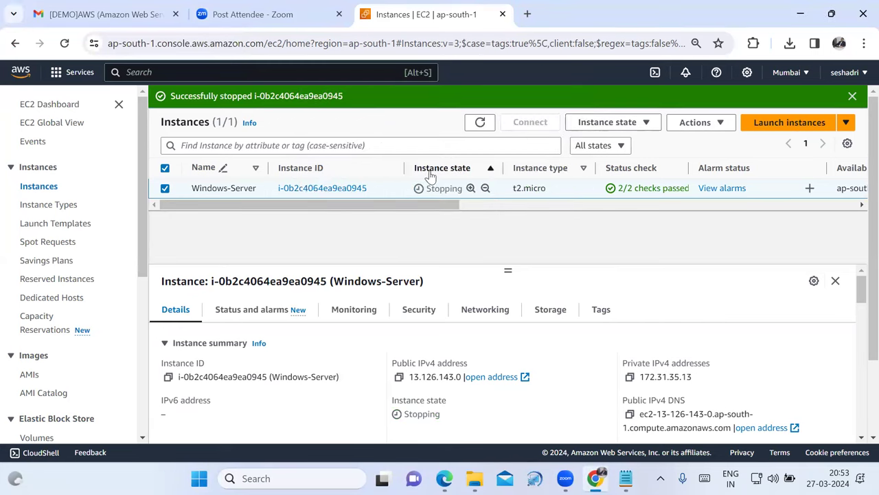
click(483, 123)
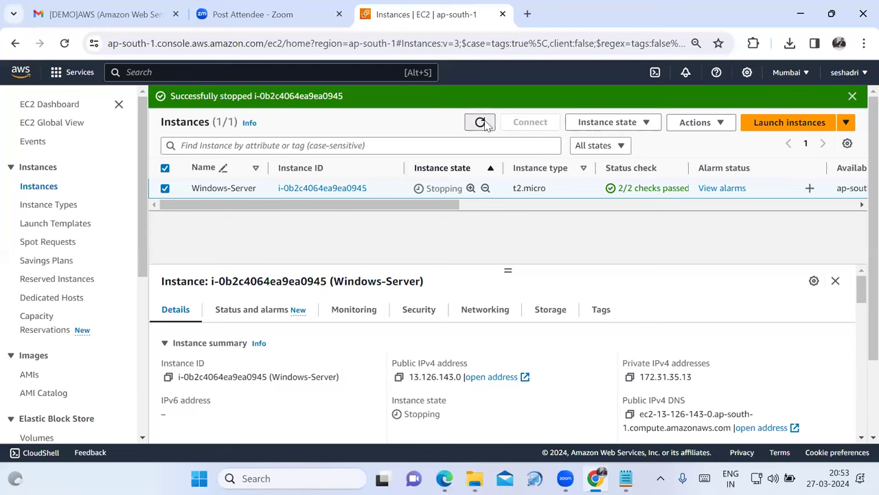
drag(428, 190, 467, 196)
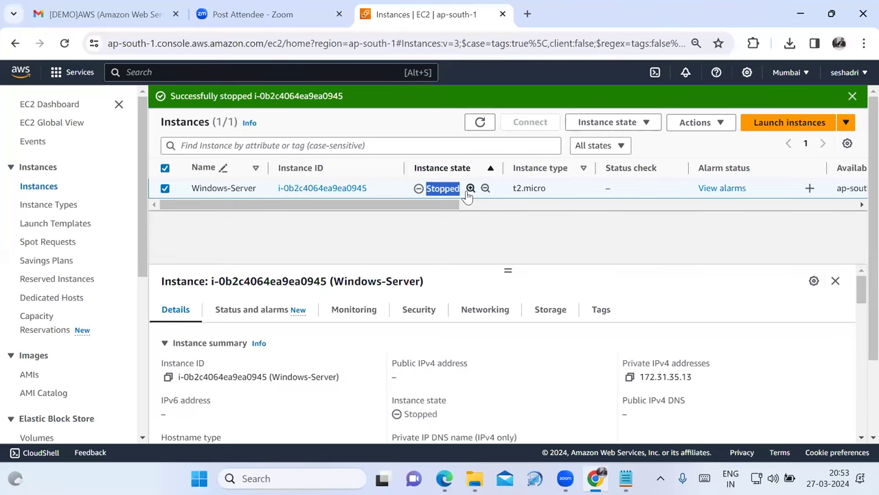
click(439, 249)
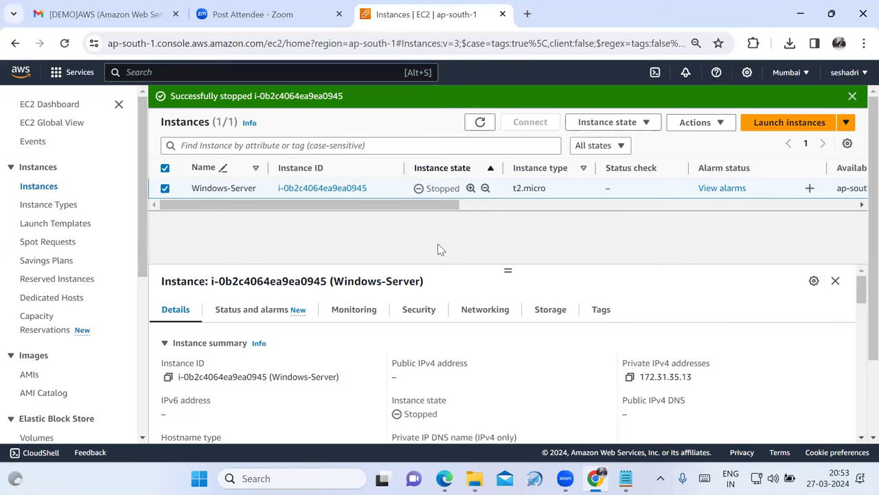
Start the selected Windows-Server instance again and refresh the instances list to check its state.
click(165, 189)
click(165, 190)
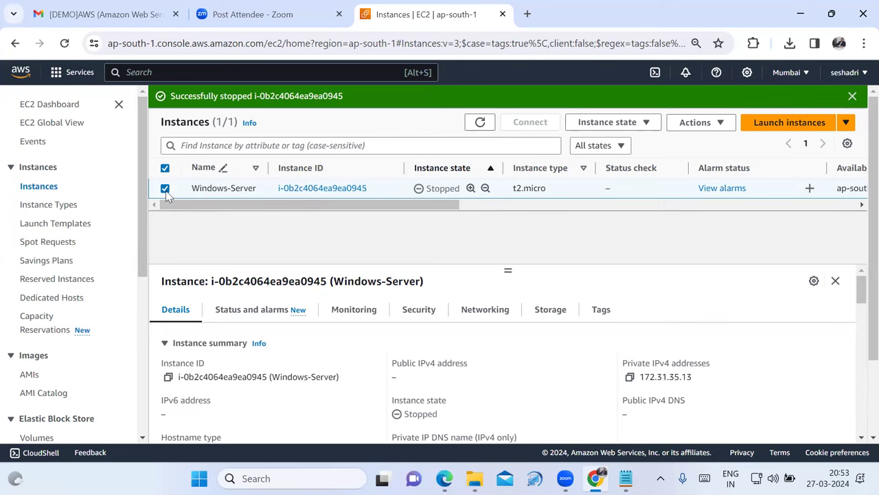
click(650, 123)
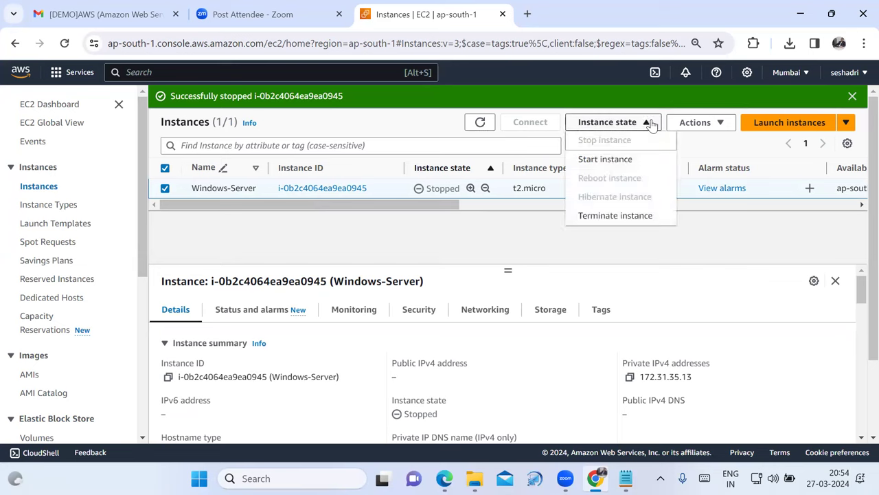
click(617, 160)
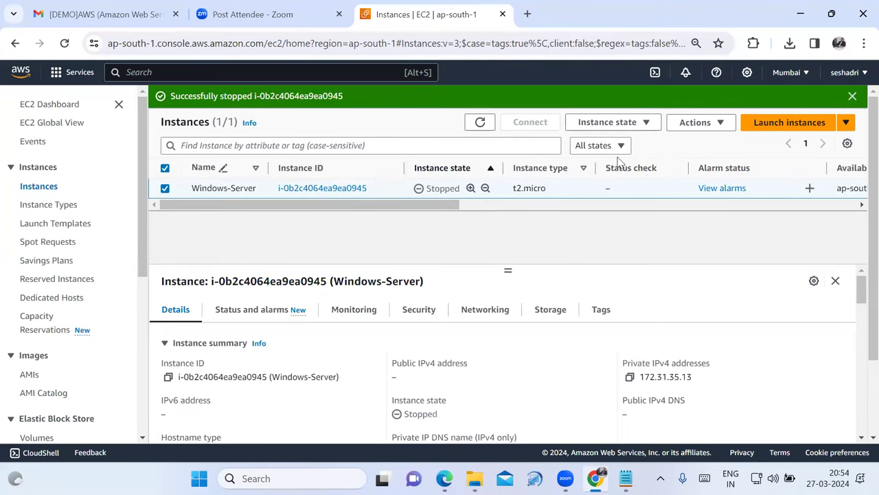
click(480, 142)
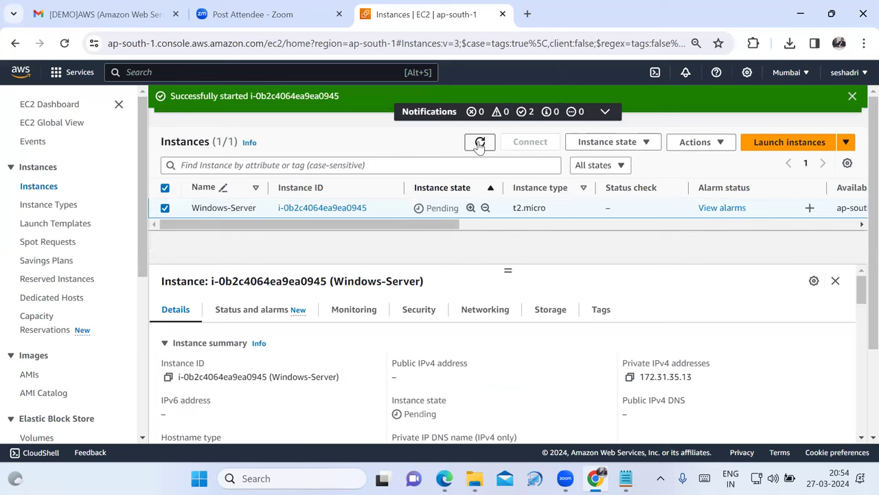
double_click(457, 206)
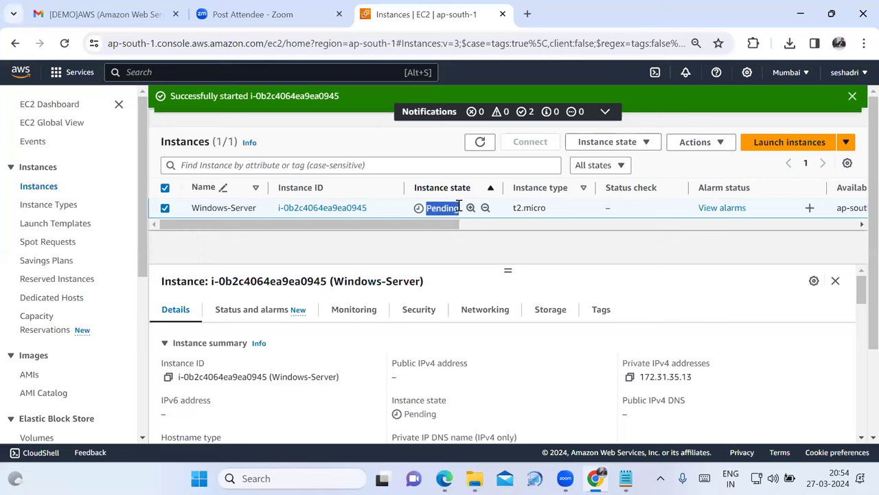
click(479, 144)
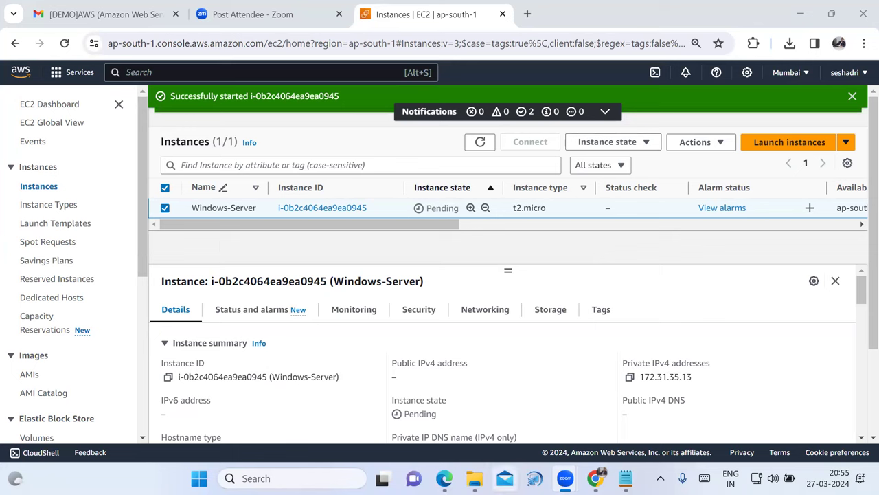
Switch to File Explorer and open the "1. Cloud Computing Basics" presentation from the AWS 8PM folder under Durga Soft on drive E.
mouse_move(474, 478)
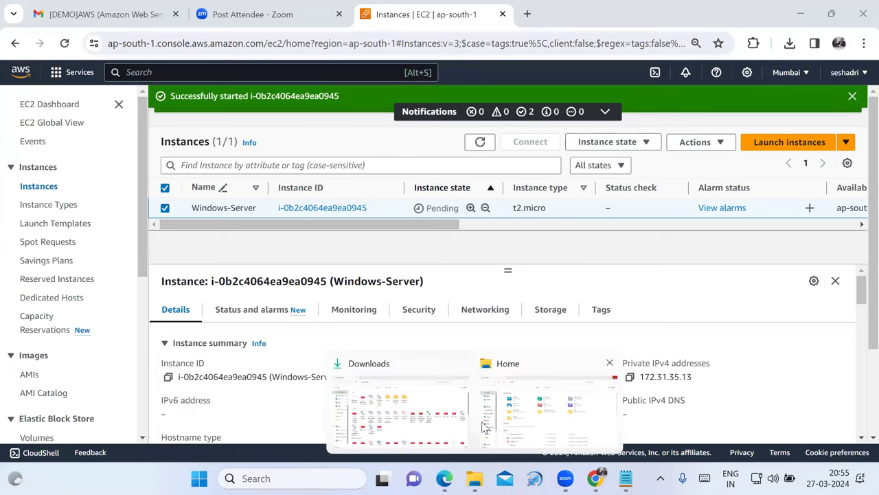
click(397, 430)
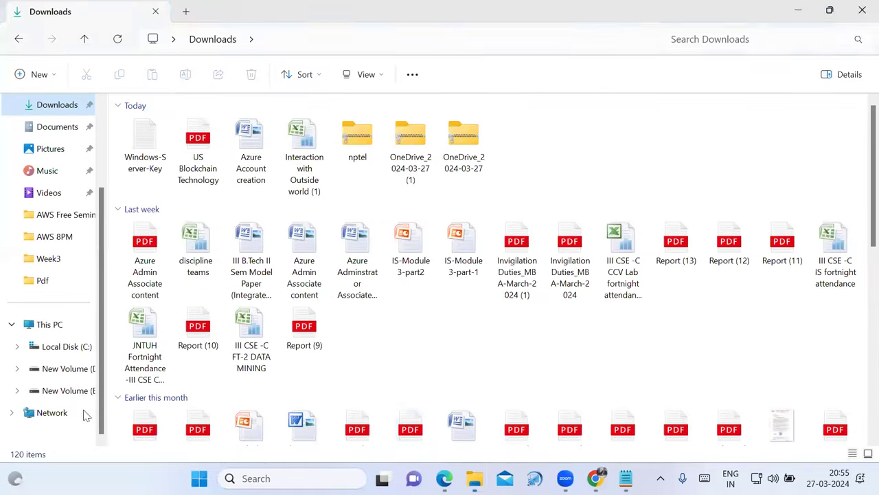
click(84, 391)
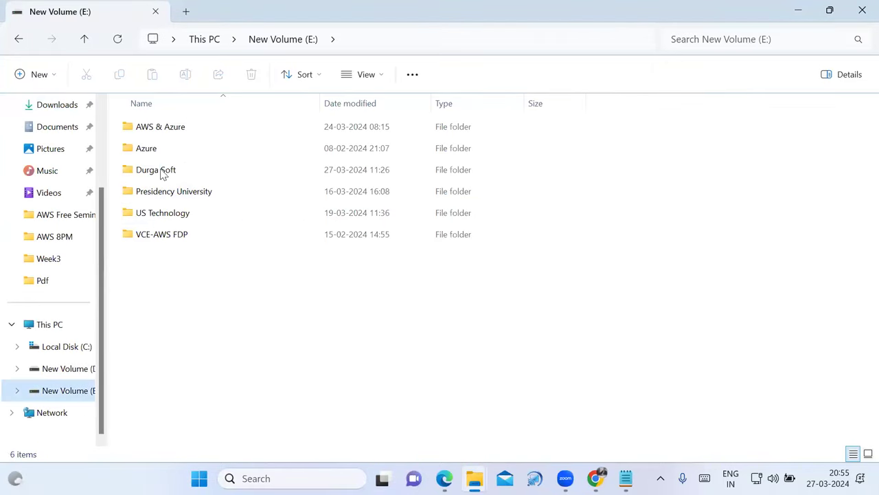
click(163, 174)
double_click(163, 174)
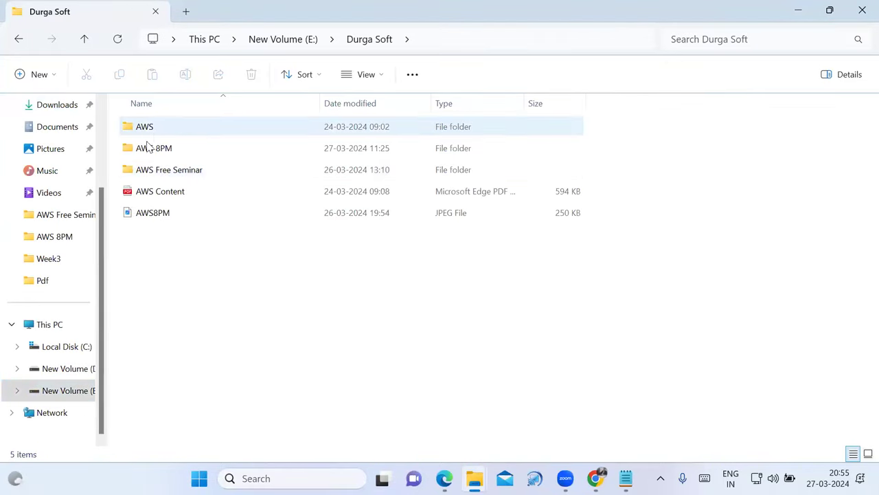
double_click(150, 157)
double_click(158, 133)
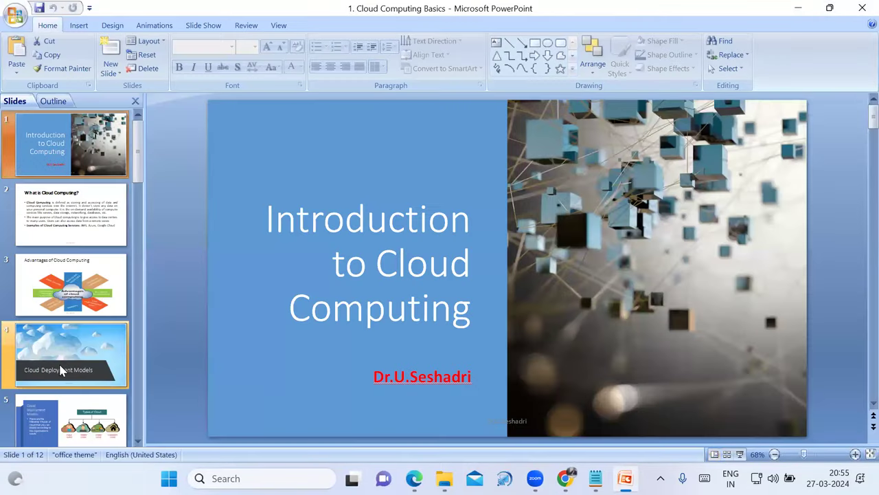
Show slide 11, comparing On-Premises, IaaS, PaaS and SaaS responsibilities, as a full-screen slide show.
scroll(75, 375, down, 4)
scroll(80, 377, down, 2)
click(88, 420)
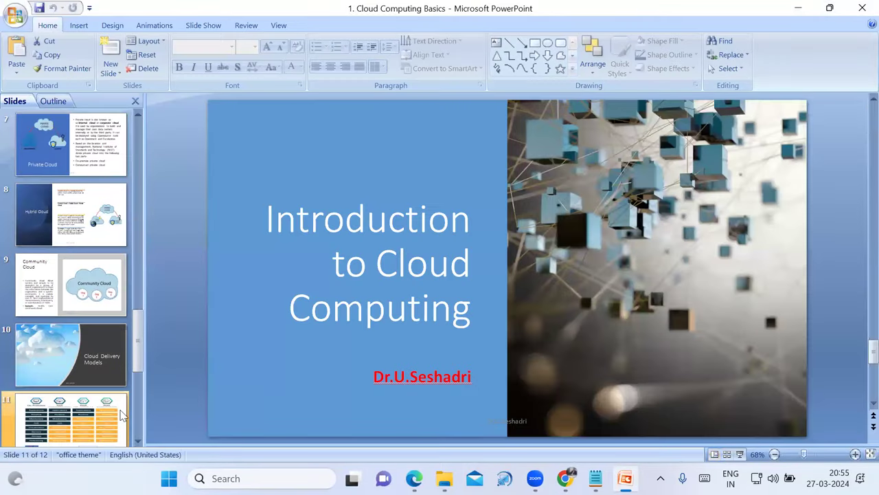
click(740, 454)
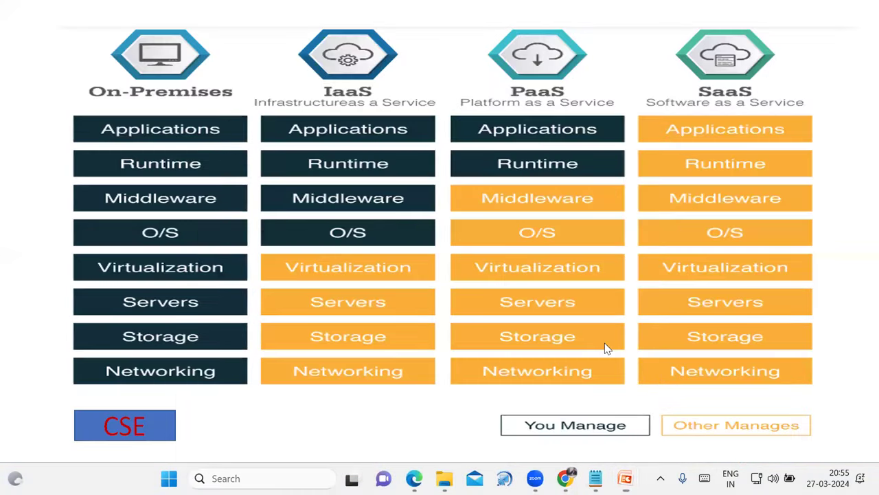
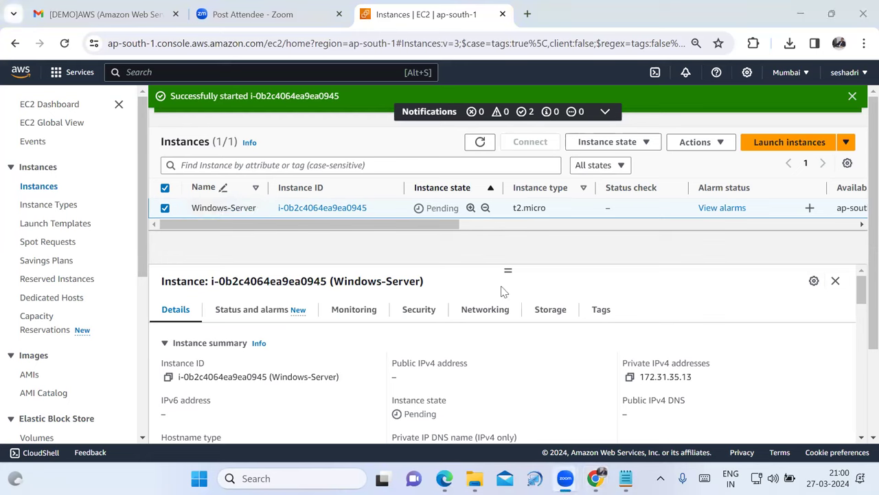
Refresh the instances list, copy Windows-Server's public IPv4 address and paste it below 13.126.143.0 in the AWS8PM Notepad notes, leaving a blank line.
click(480, 143)
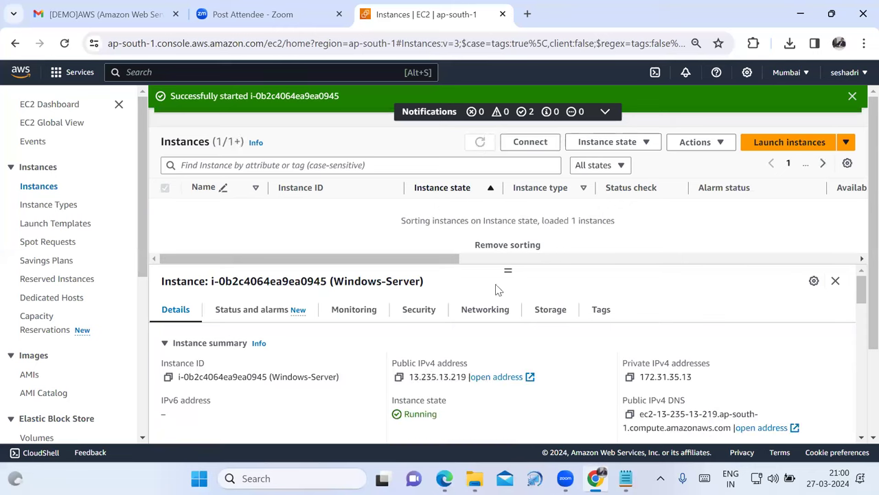
click(400, 377)
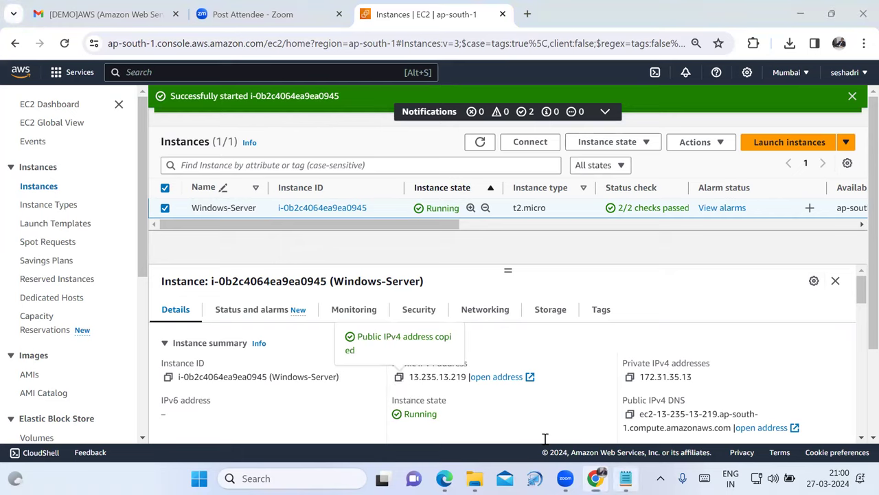
click(625, 478)
click(202, 307)
key(Return)
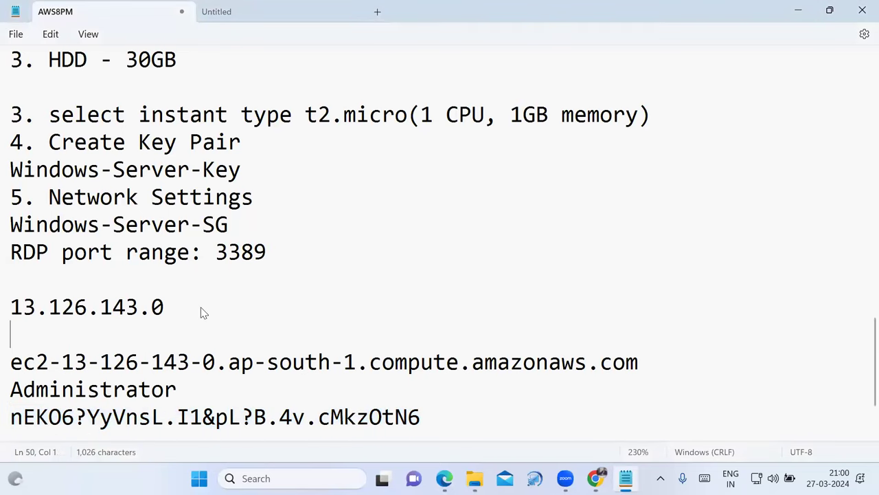
key(Return)
key(ctrl+v)
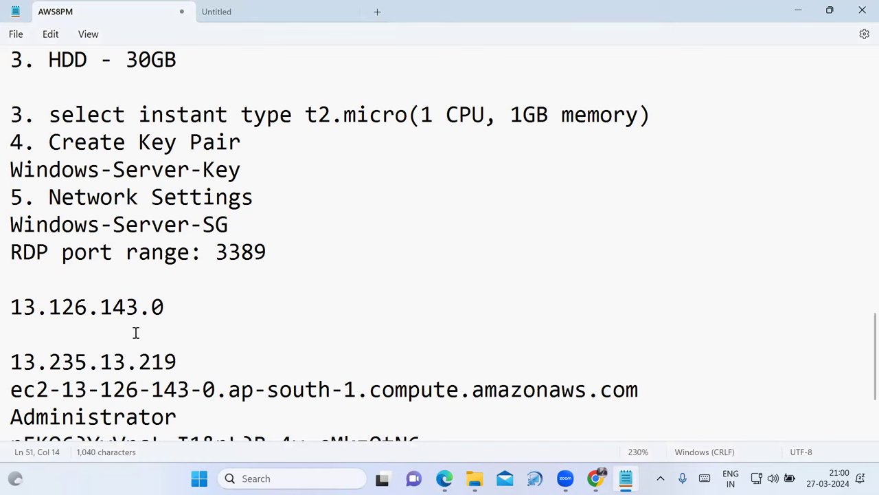
Highlight the old and the new public IP address in the notes in turn to compare them.
drag(11, 309, 171, 309)
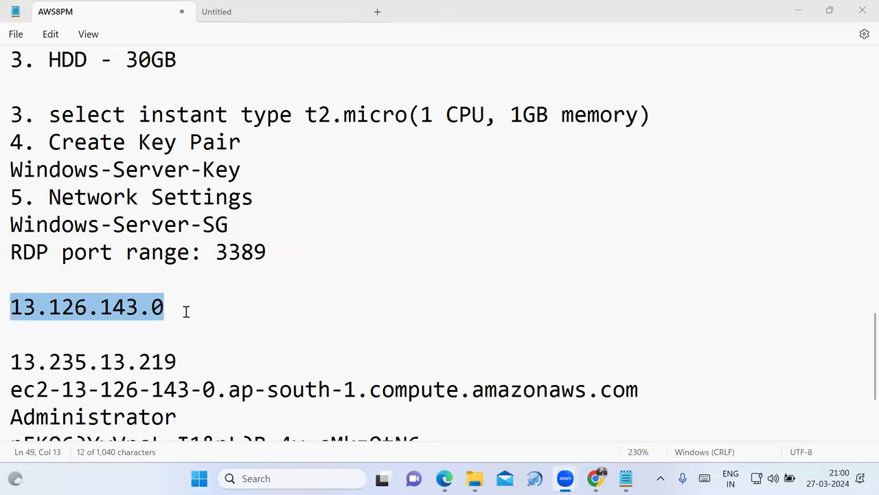
click(198, 360)
key(Home)
triple_click(180, 360)
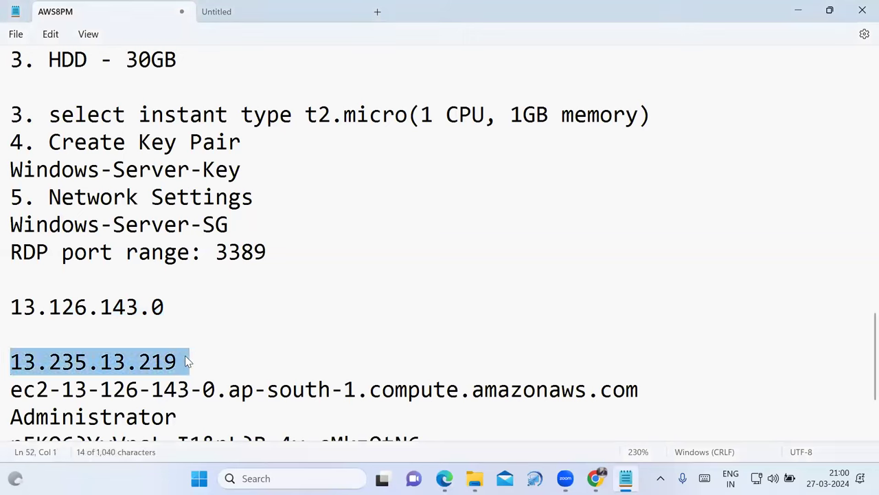
key(shift+Left)
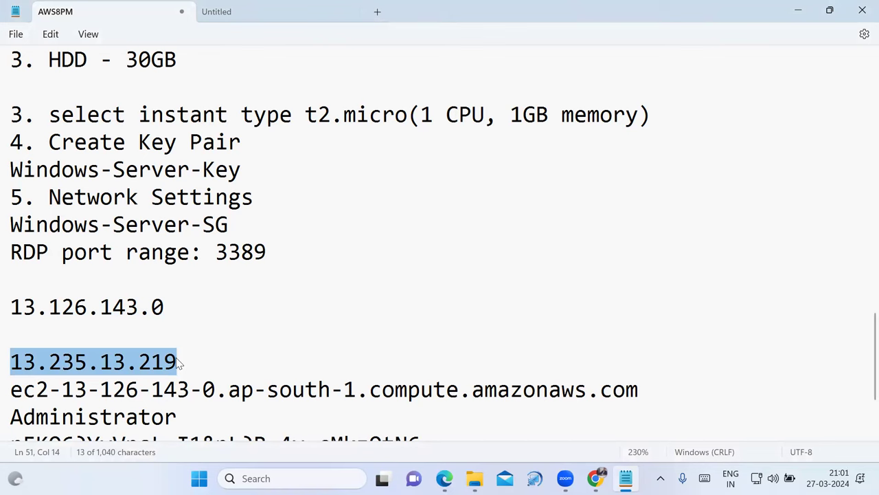
Below 13.235.13.219, after a blank line, add the heading "2 types of IP Address" with the items "1. Static" and "2. Dynamic".
click(177, 358)
key(Return)
key(Return)
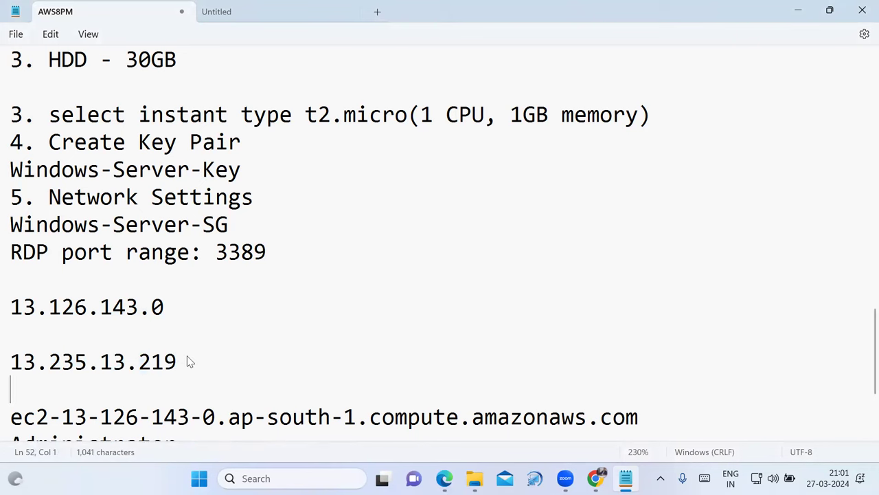
text(2 types of IP Address)
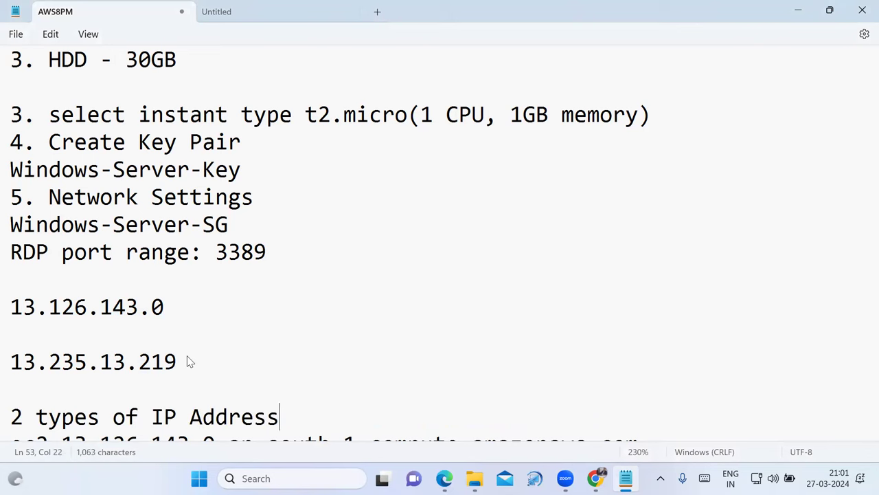
key(Return)
text(1. S)
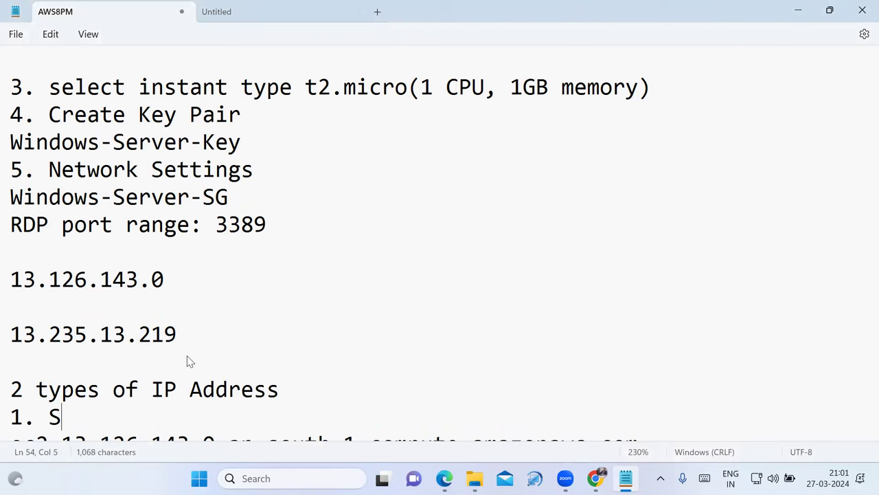
text(tatic)
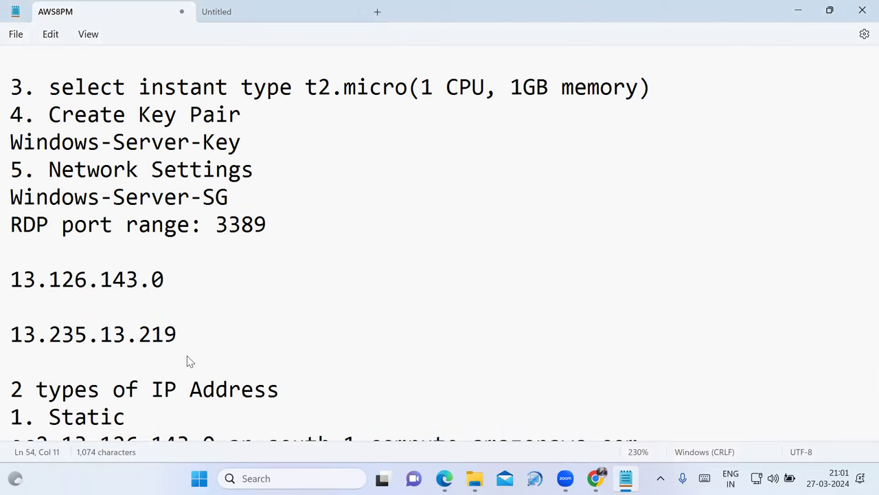
key(Return)
text(2. Dynamic)
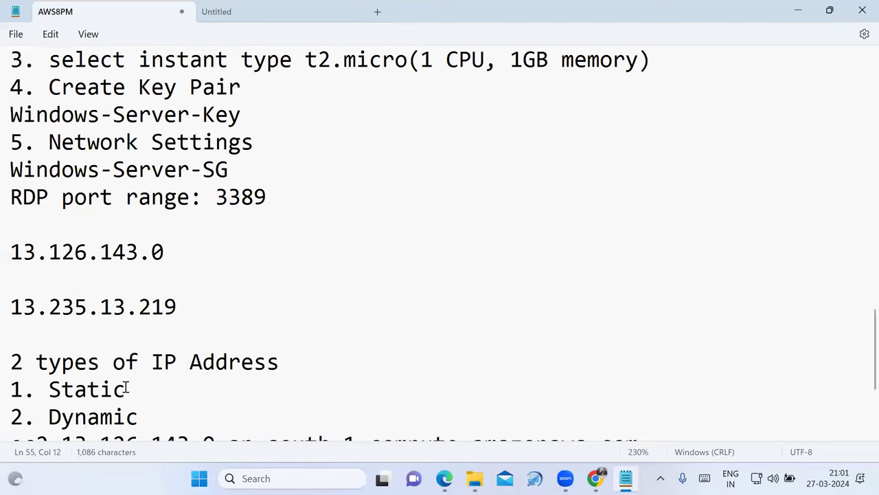
Highlight the words Static and Dynamic in the IP address list one after the other to review them.
drag(49, 397, 134, 392)
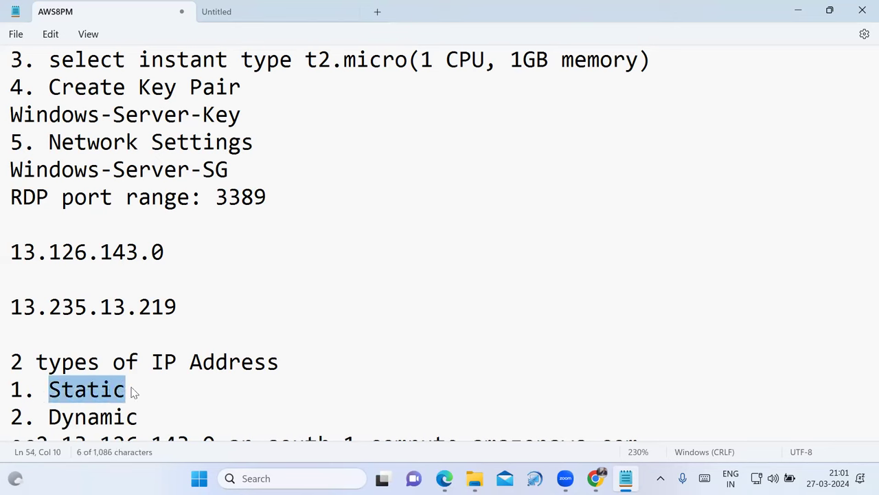
click(133, 391)
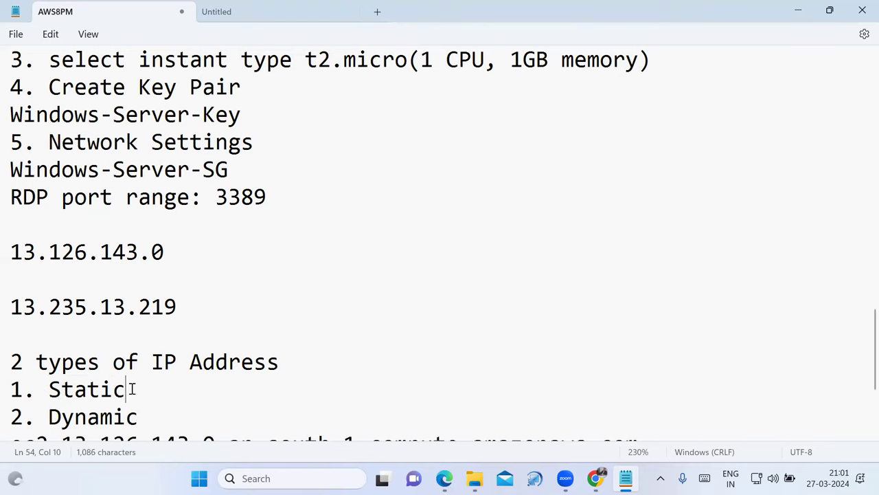
scroll(134, 392, down, 1)
click(150, 346)
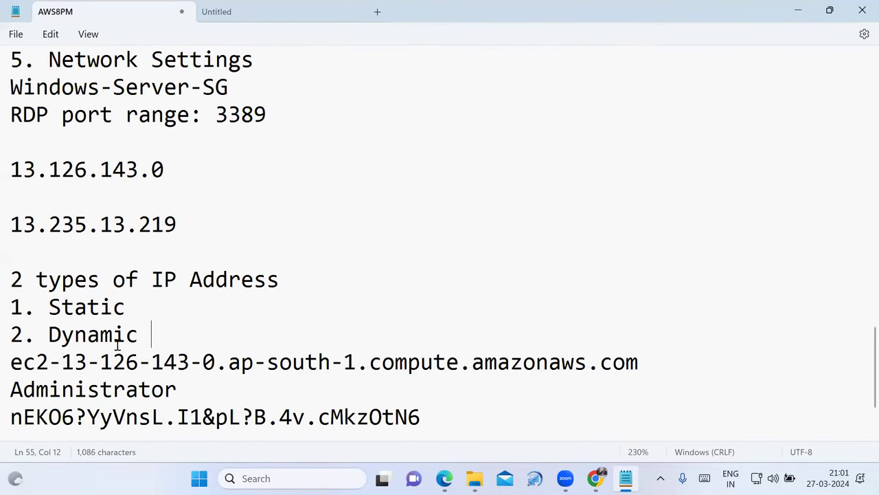
drag(50, 334, 147, 335)
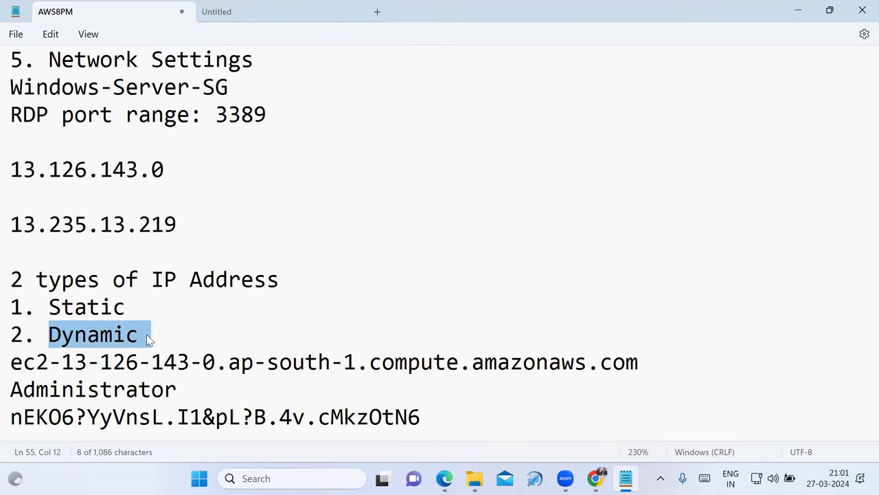
click(147, 334)
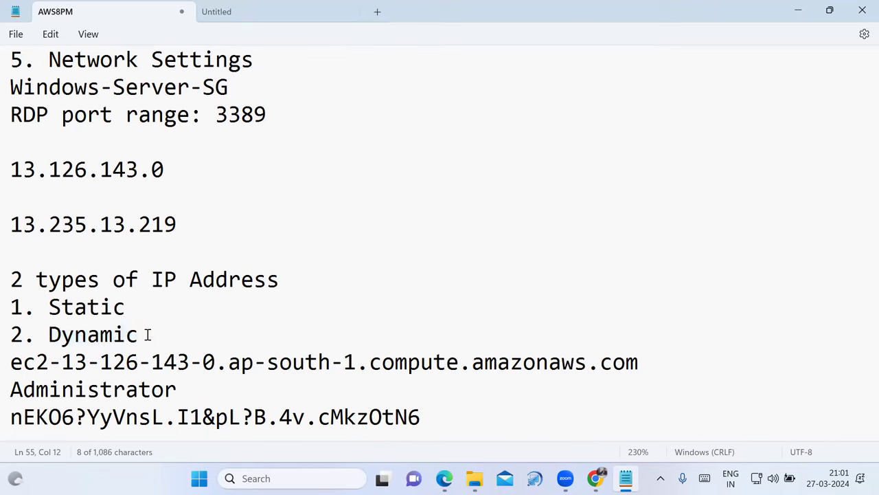
Highlight Static, Dynamic and finally both items together in the notes' list of IP address types.
drag(50, 307, 133, 316)
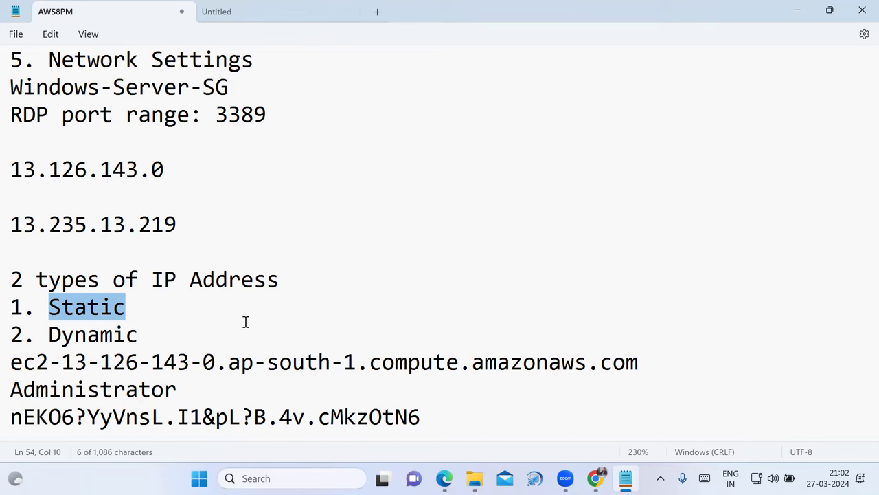
drag(50, 332, 159, 332)
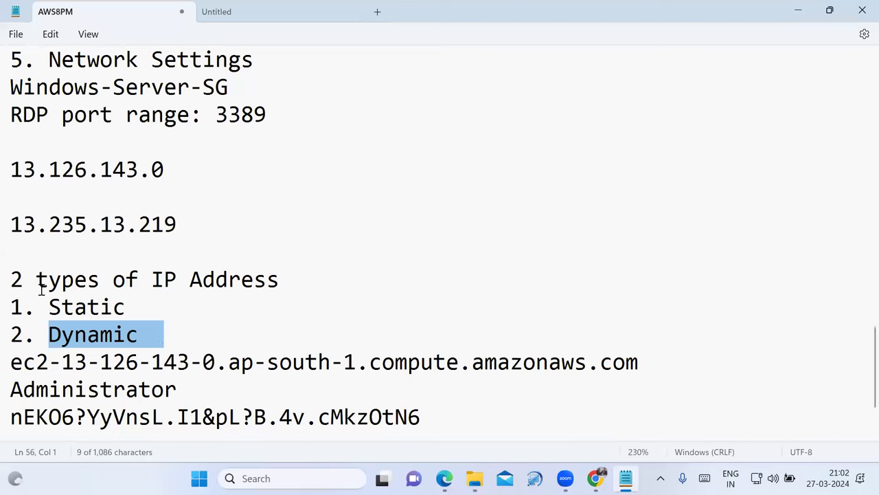
drag(48, 307, 153, 334)
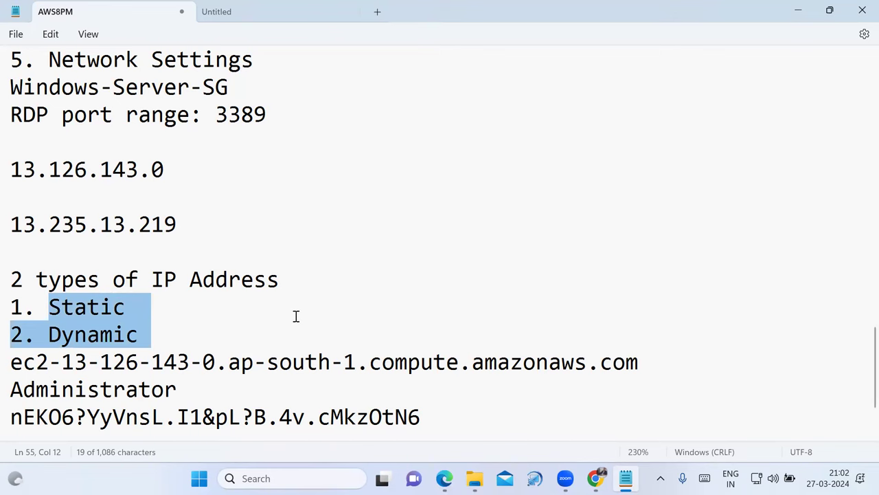
Switch to the EC2 instances page in Chrome, dismiss the notifications and terminate the Windows-Server instance.
click(595, 478)
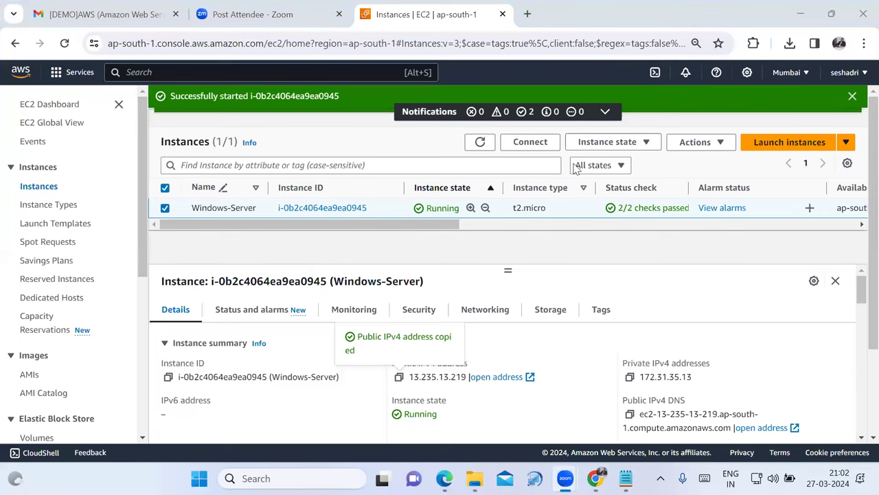
click(852, 97)
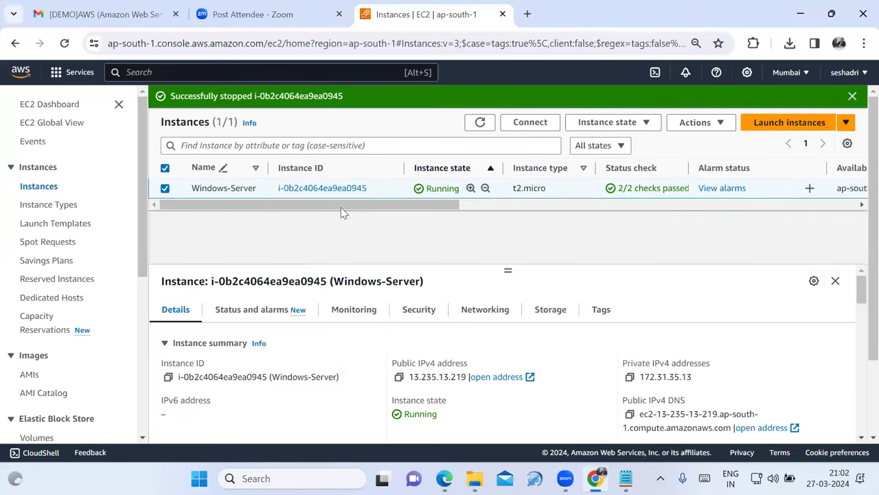
click(852, 96)
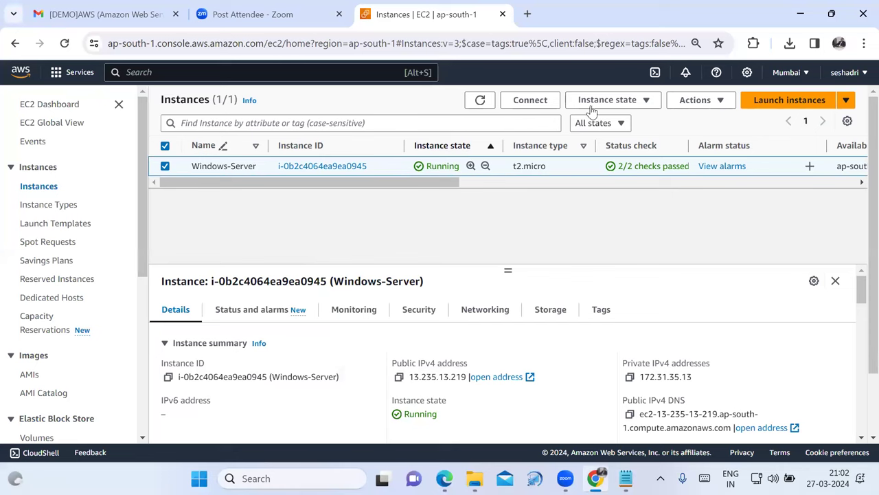
click(637, 105)
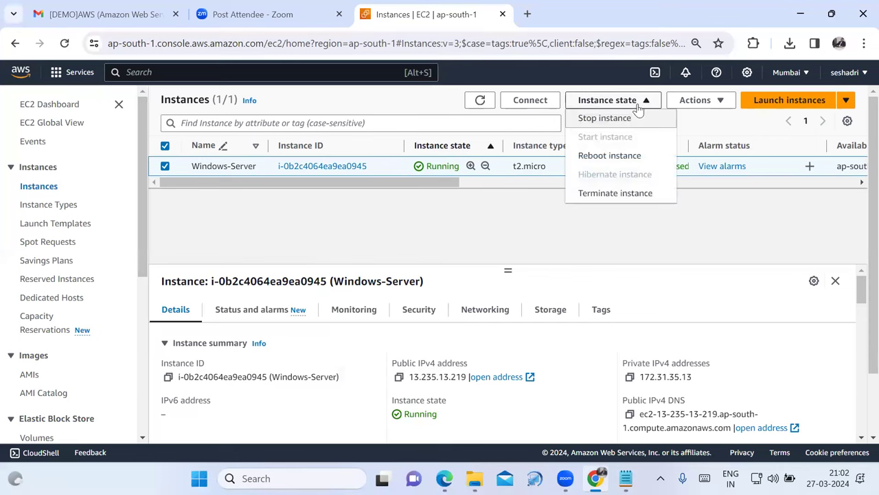
click(623, 194)
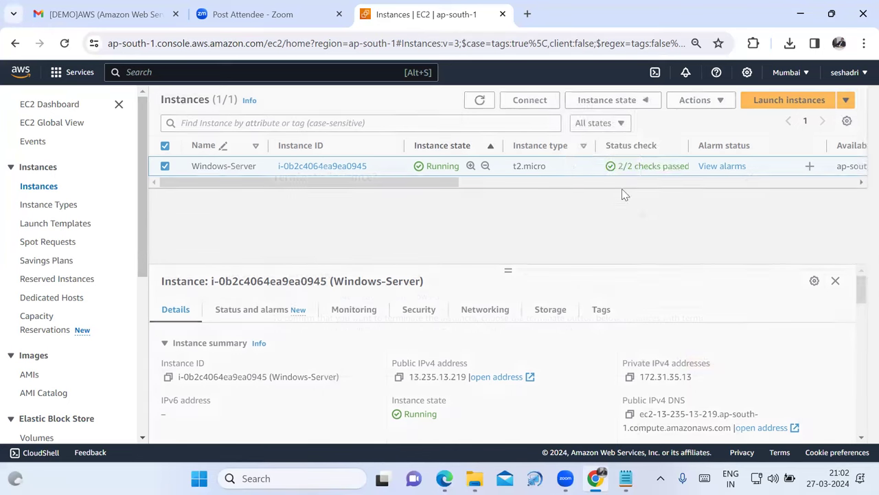
click(720, 358)
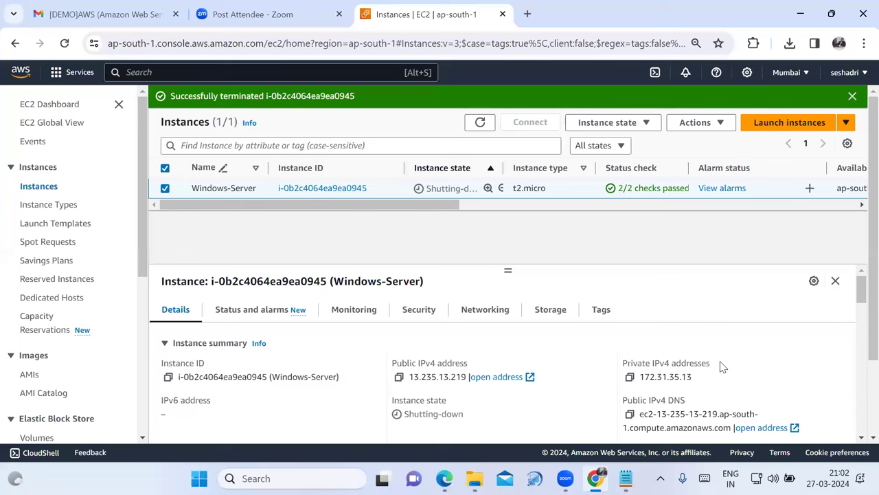
Check the instance state of Windows-Server and review the running instances count on the reloaded EC2 dashboard.
drag(415, 169, 471, 188)
click(478, 232)
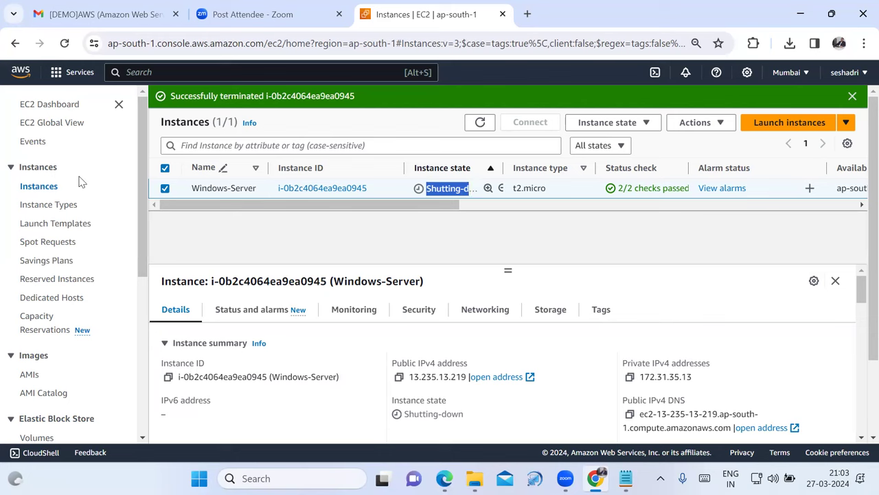
click(48, 107)
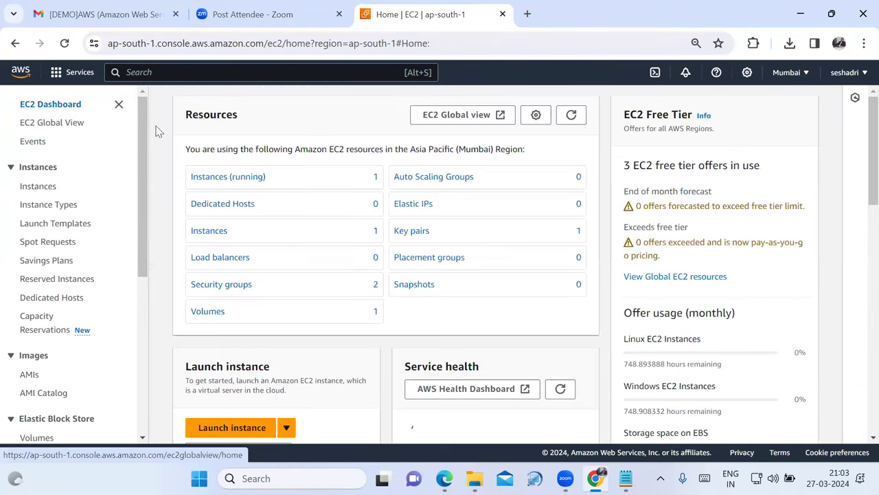
key(F5)
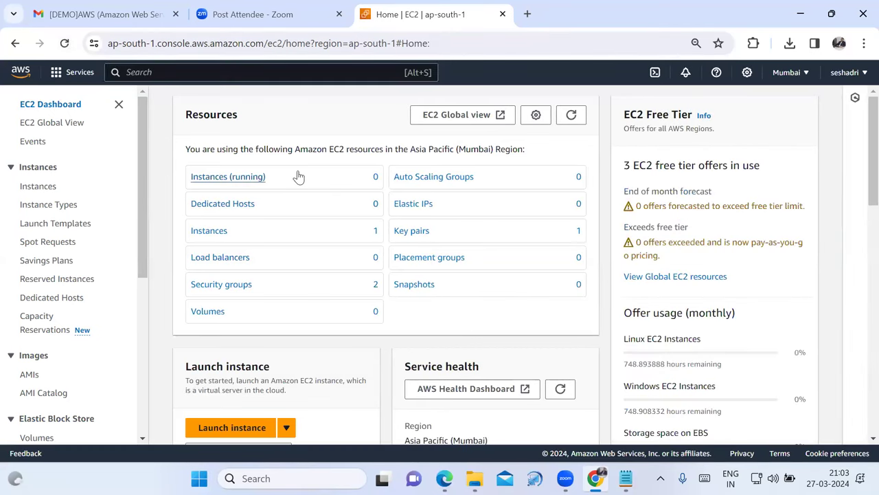
drag(346, 180, 366, 197)
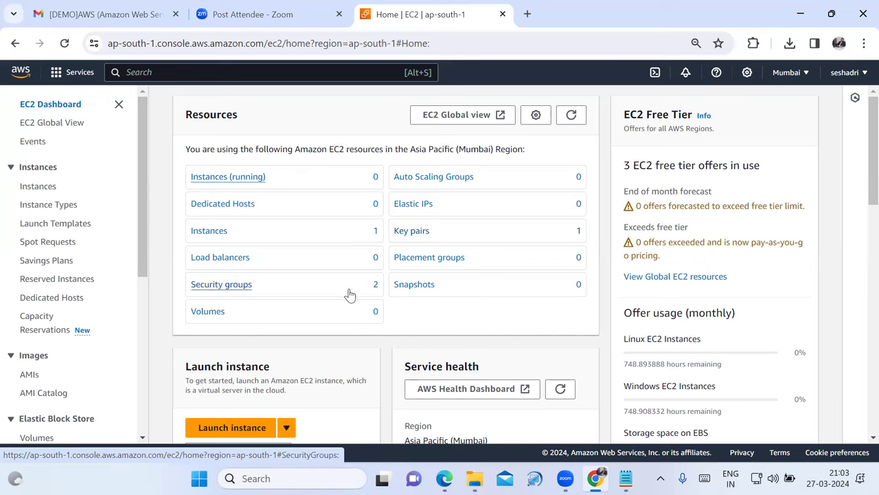
Delete the Windows-Server-Key key pair, confirming with "delete", and dismiss the notification.
click(425, 238)
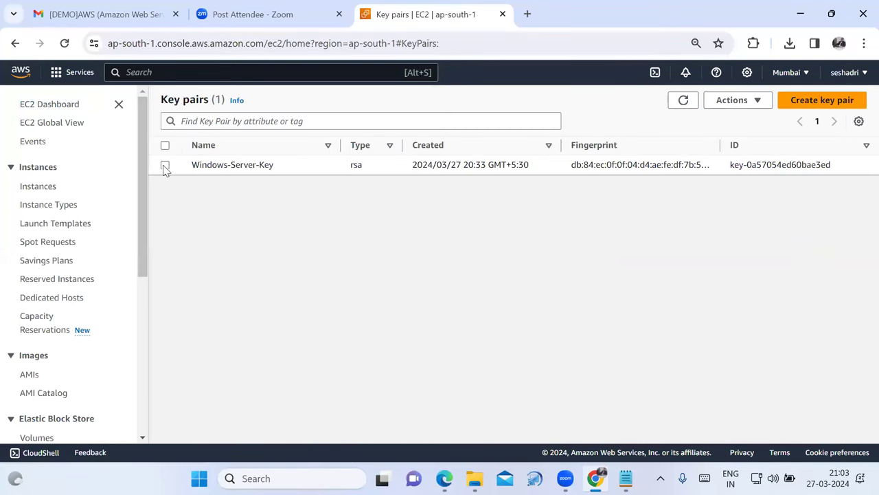
click(165, 165)
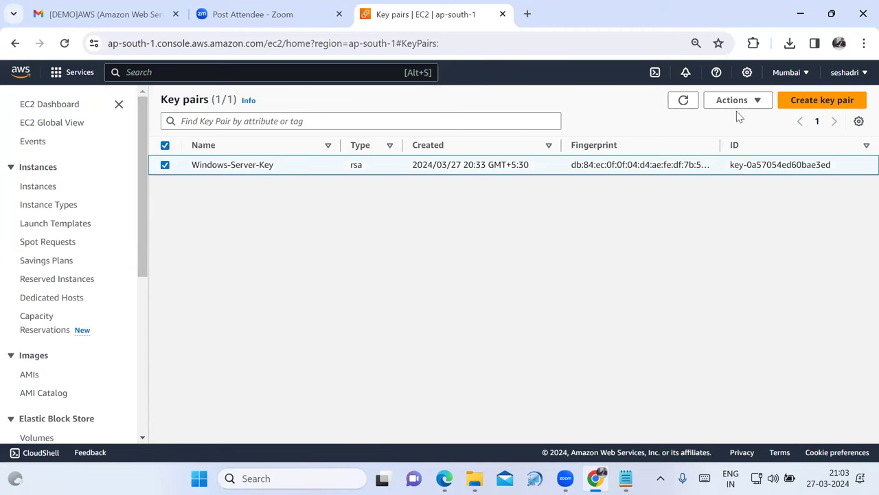
click(754, 100)
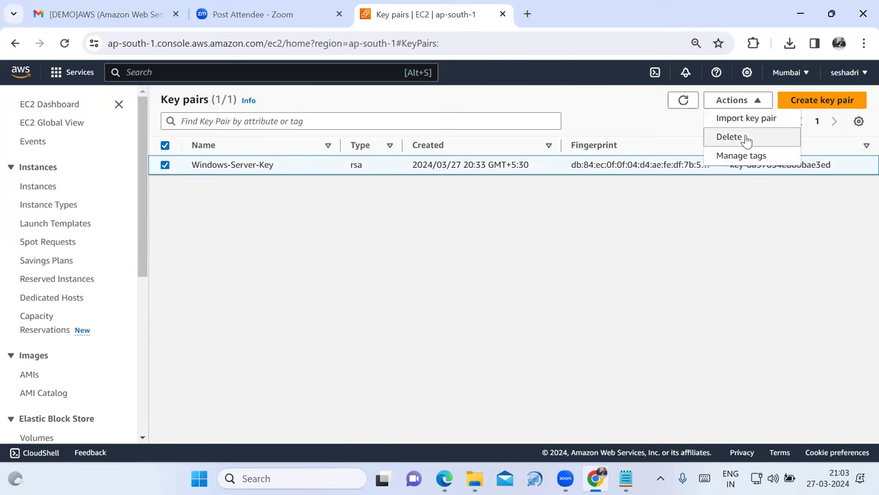
click(746, 137)
click(569, 283)
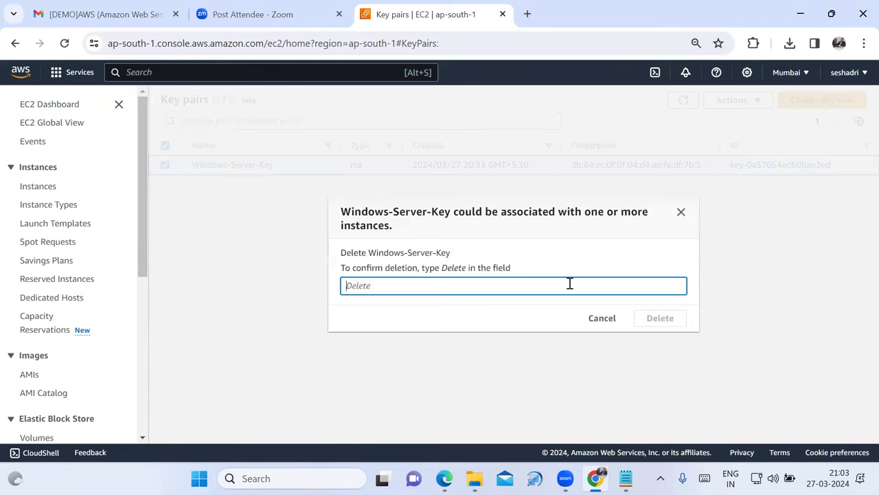
text(delete)
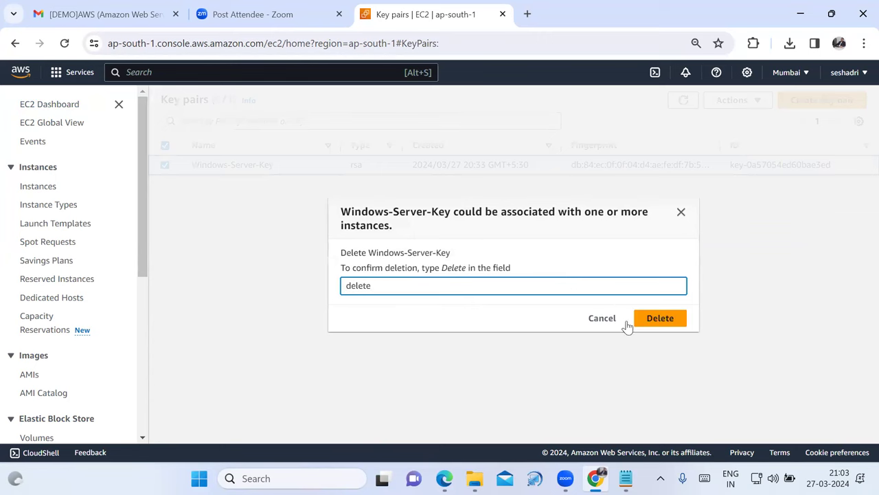
click(648, 329)
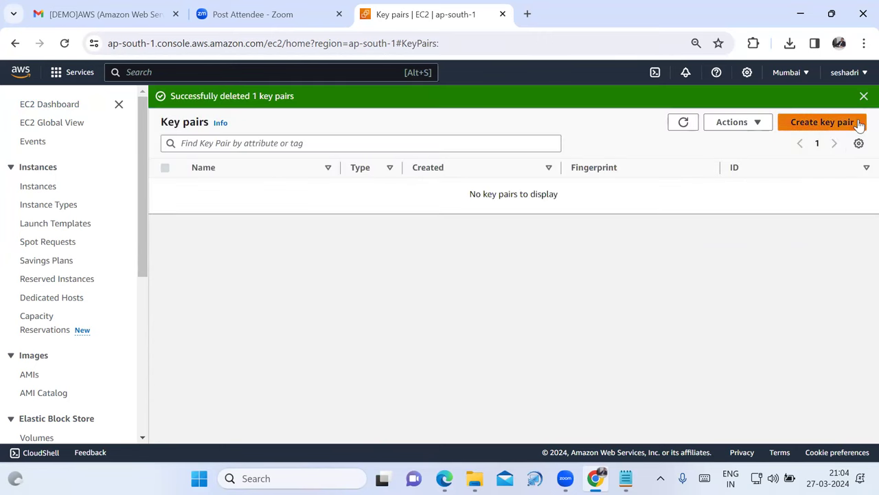
click(863, 97)
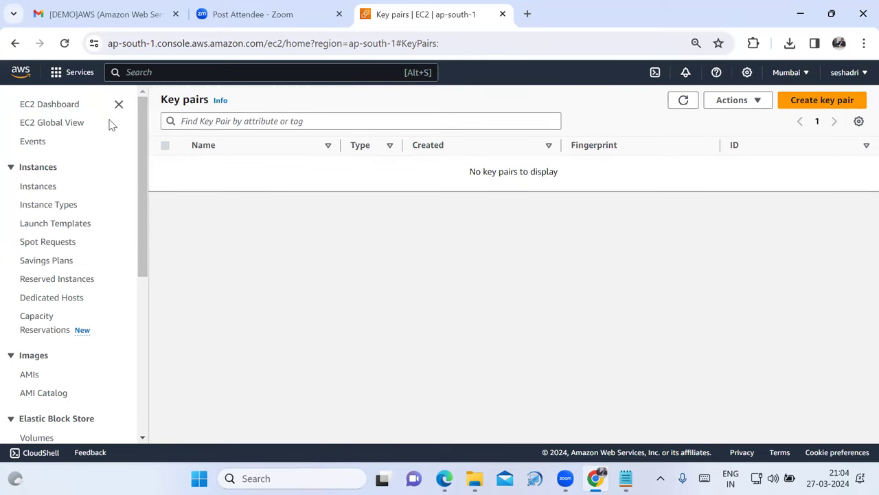
From the refreshed EC2 dashboard resources, delete the Windows-Server-SG security group and return to the dashboard.
click(70, 106)
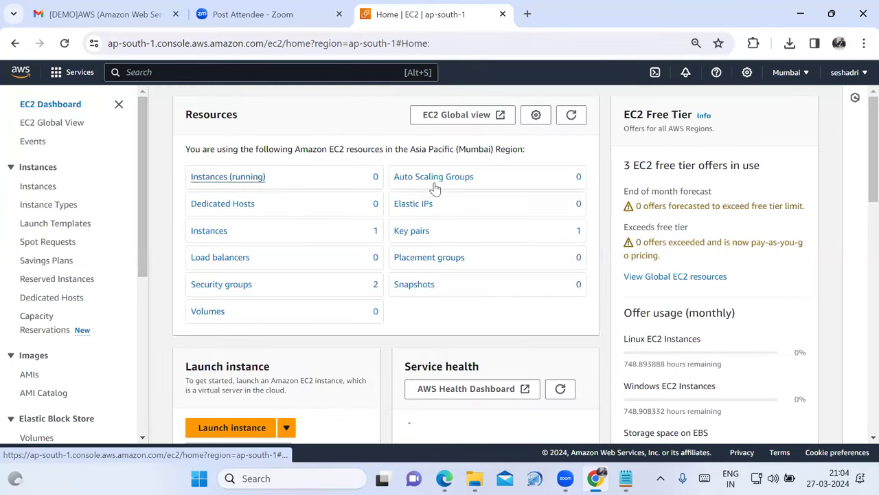
click(571, 114)
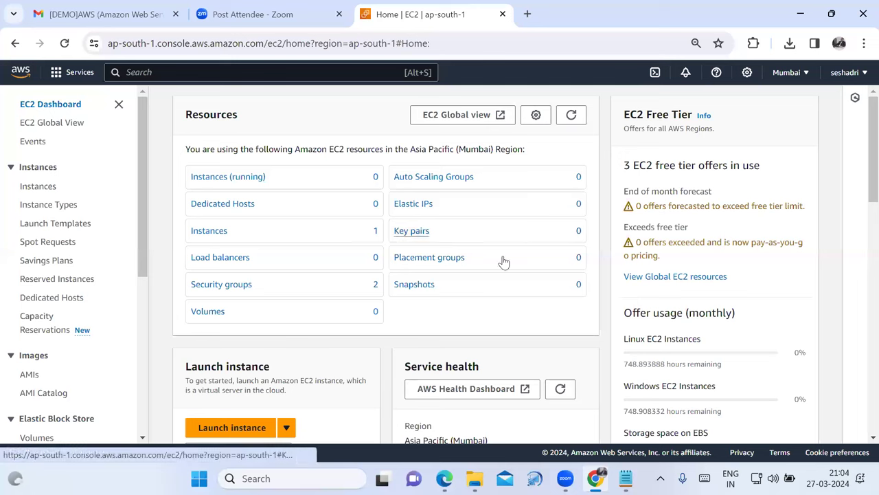
click(246, 285)
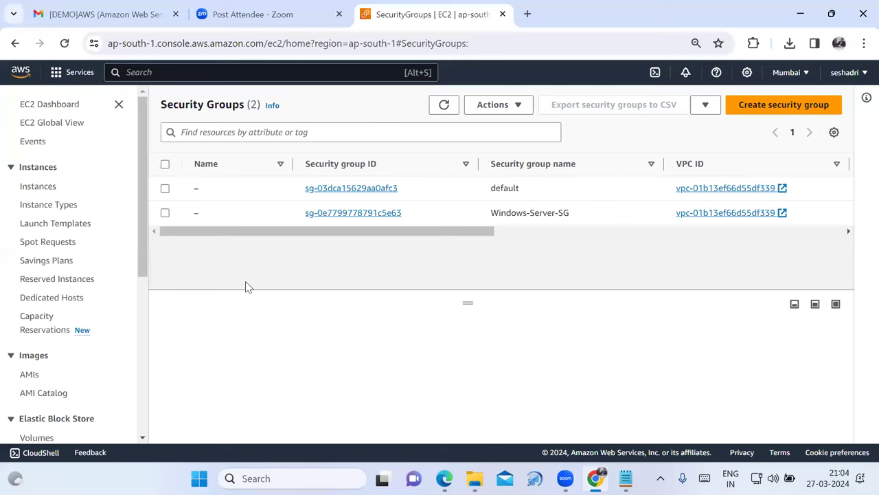
click(165, 214)
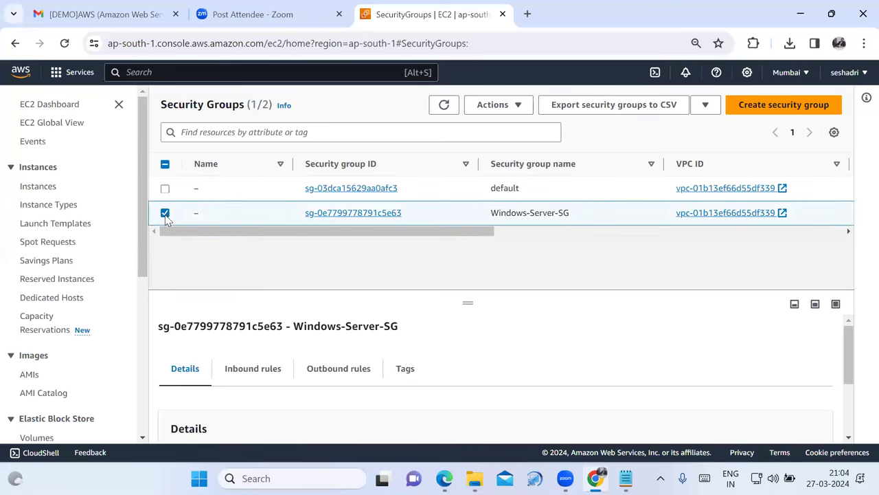
click(524, 110)
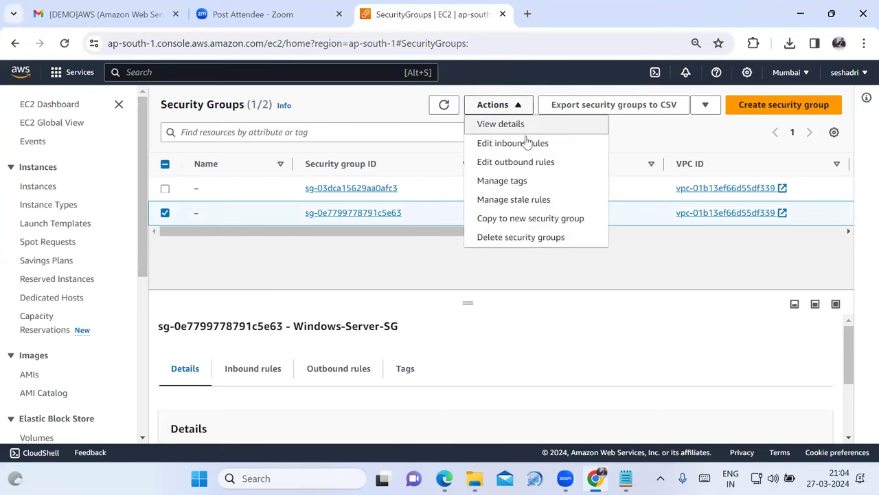
click(520, 237)
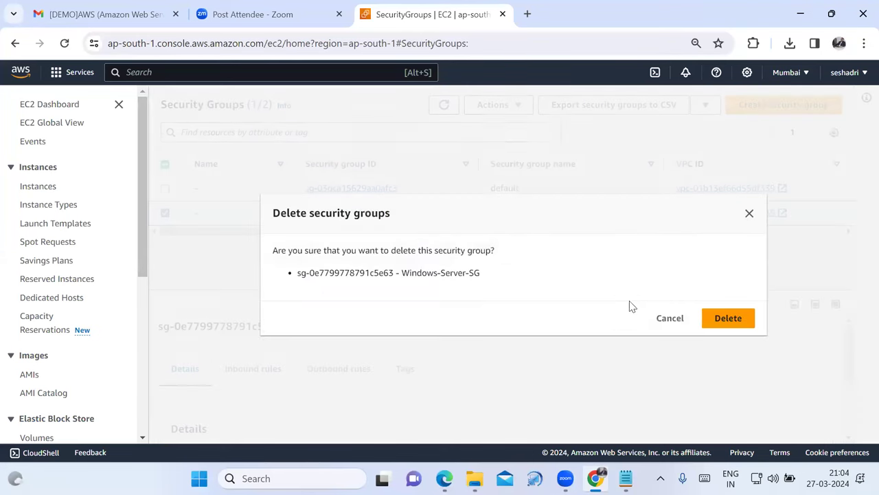
click(734, 325)
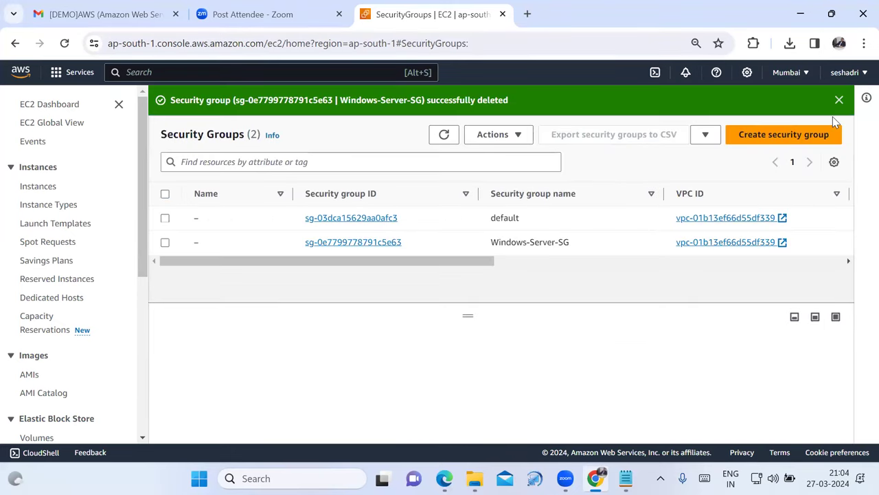
click(839, 100)
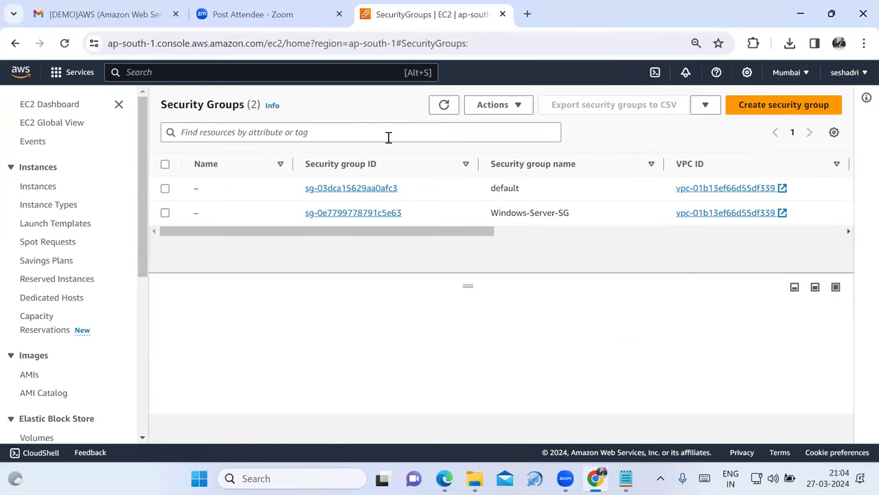
click(77, 109)
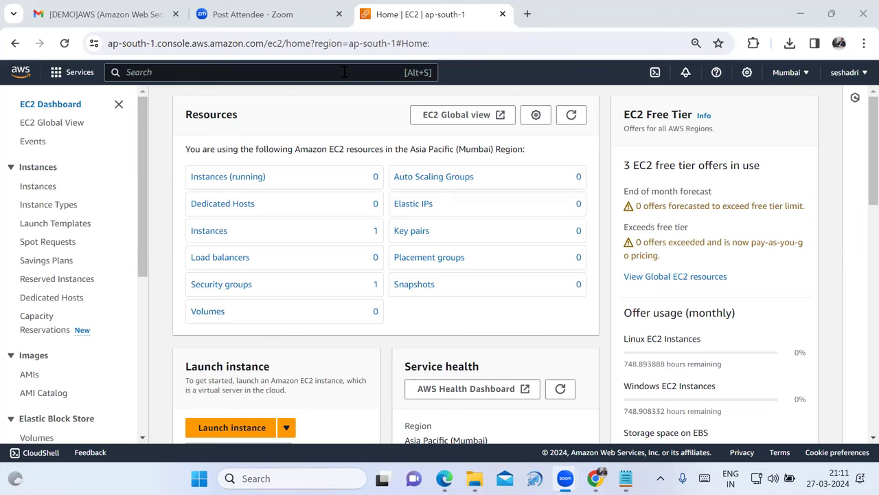
Open YouTube in a new browser tab.
click(527, 13)
key(Tab)
key(Tab)
key(Tab)
key(Tab)
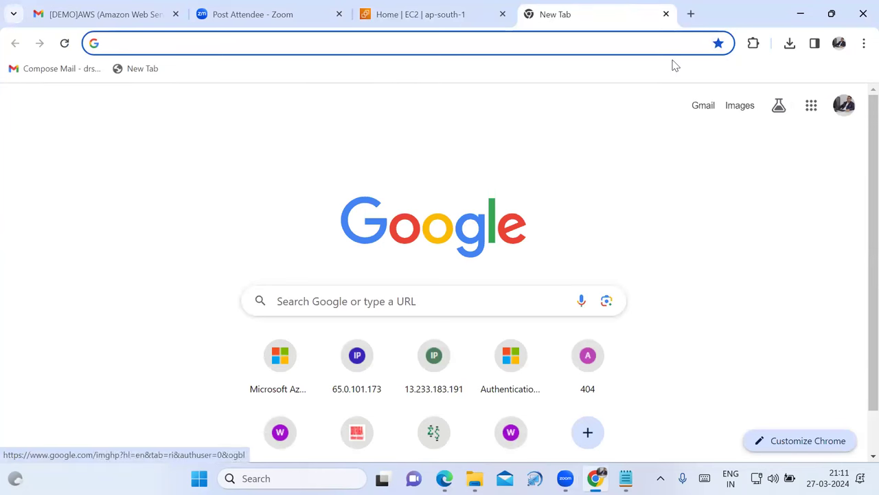
key(Return)
click(732, 189)
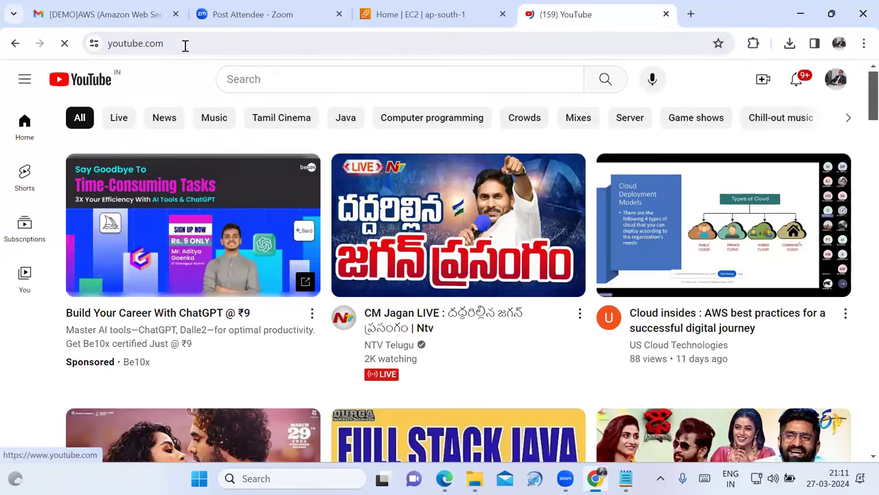
Search YouTube for "durga soft" and open the Durga Software Solutions channel.
click(232, 64)
text(durga)
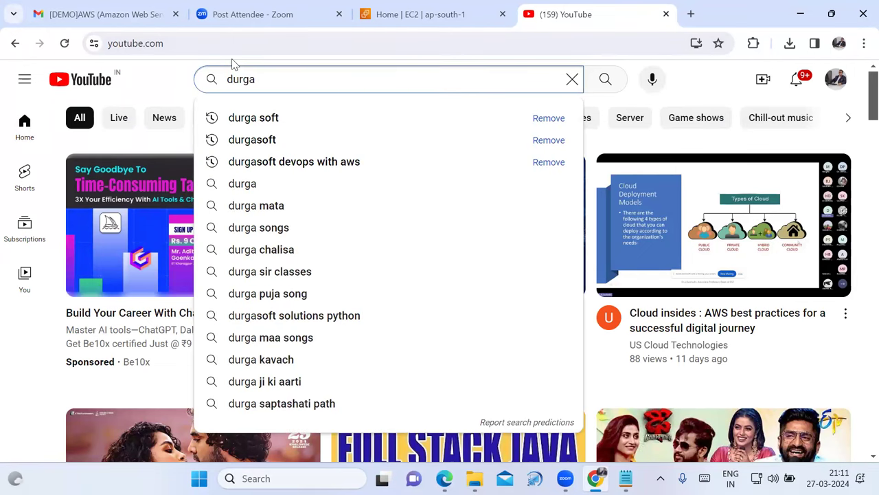
key(Down)
key(Return)
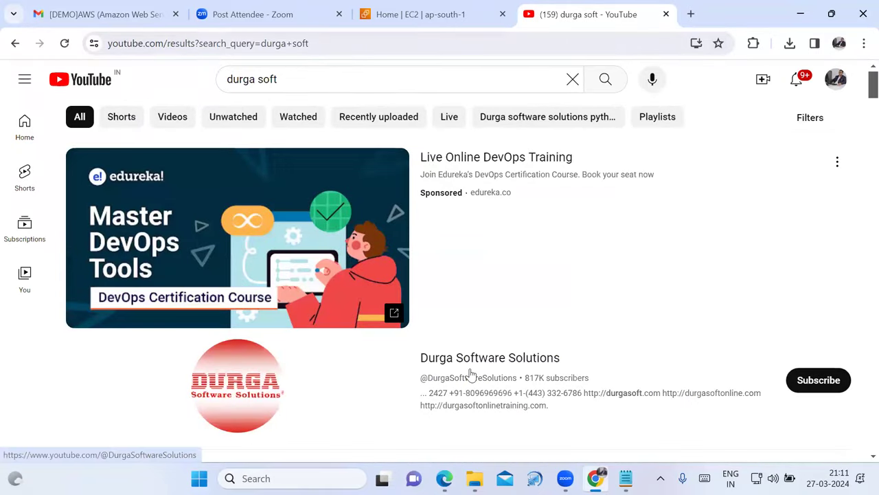
click(471, 375)
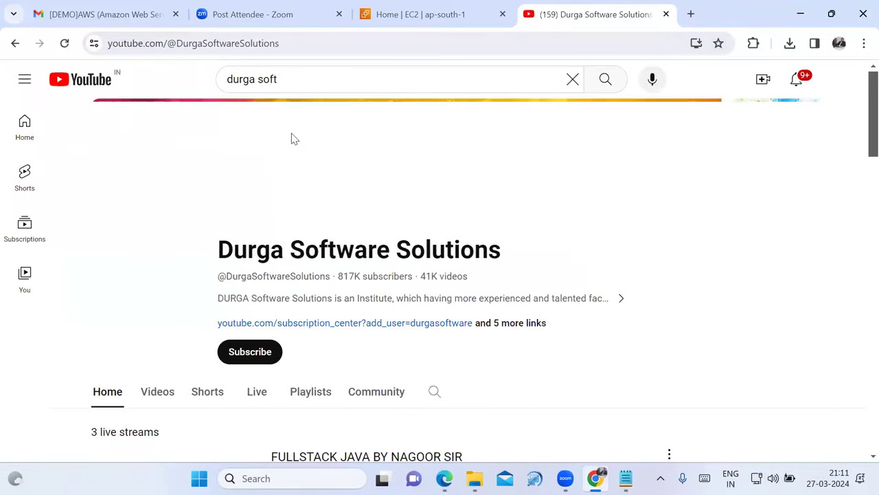
scroll(254, 344, down, 1)
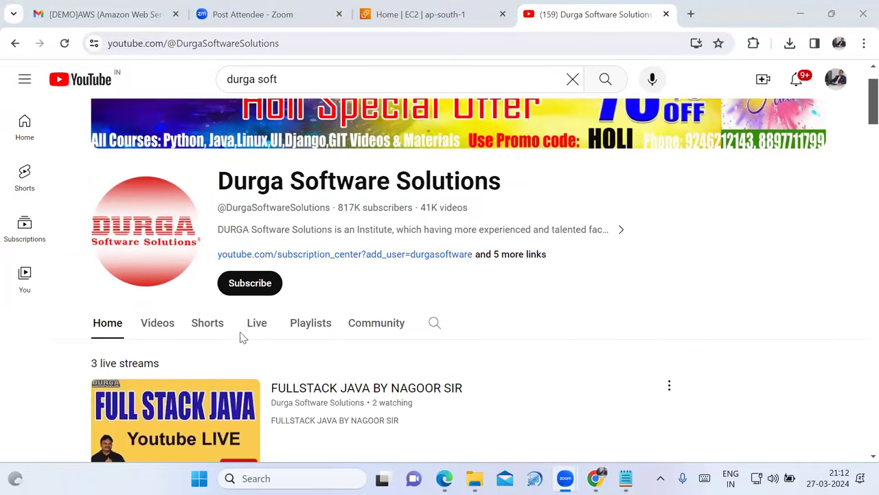
Browse the playlists of the Durga Software Solutions channel.
click(293, 328)
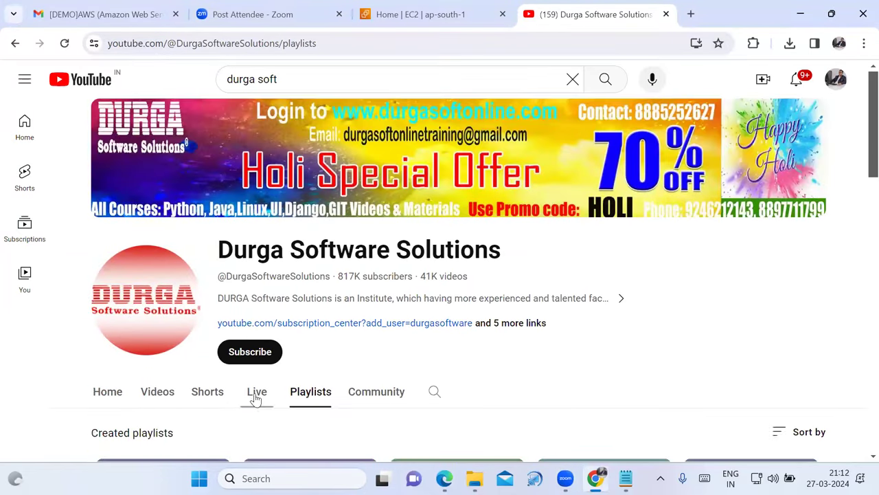
scroll(352, 395, down, 5)
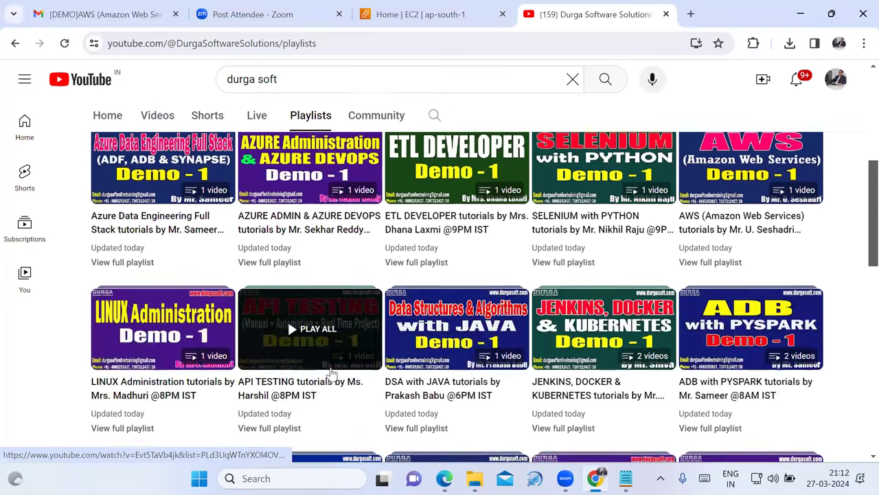
scroll(331, 372, up, 5)
Find the "AWS (Amazon Web Services) tutorials || Demo - 1" recording among the channel's latest videos and open it.
click(158, 324)
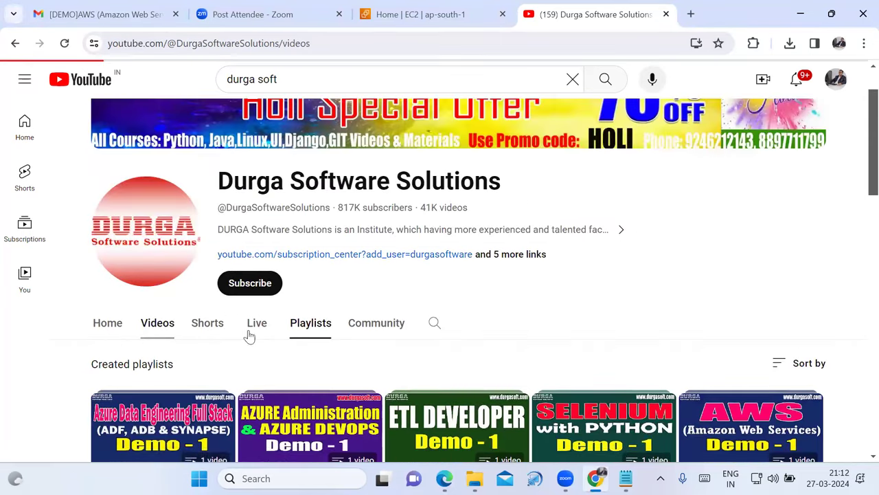
scroll(428, 357, down, 6)
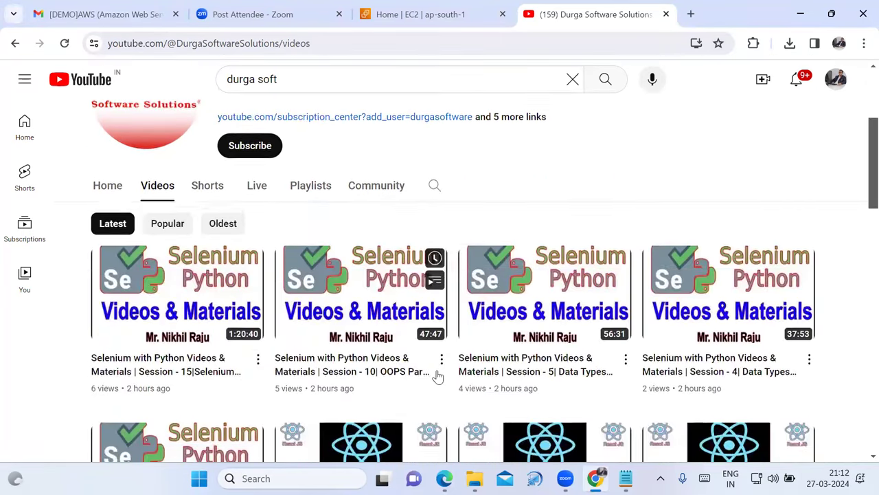
scroll(474, 392, down, 3)
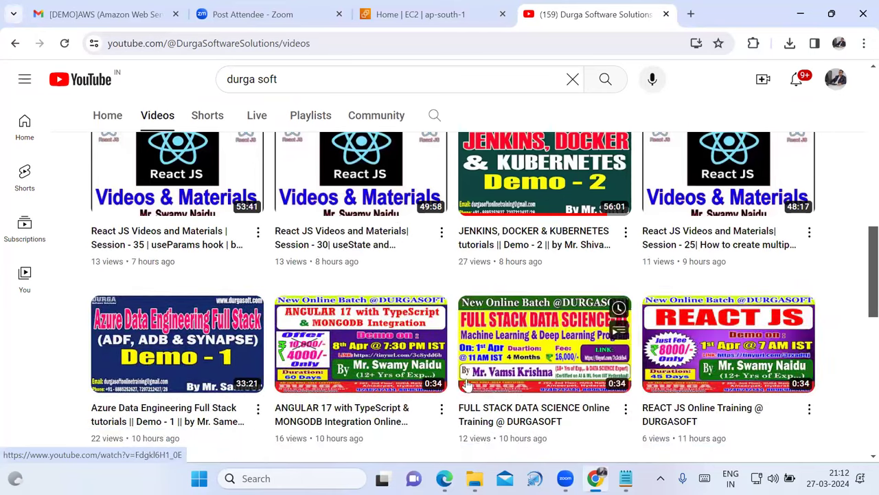
scroll(351, 361, down, 2)
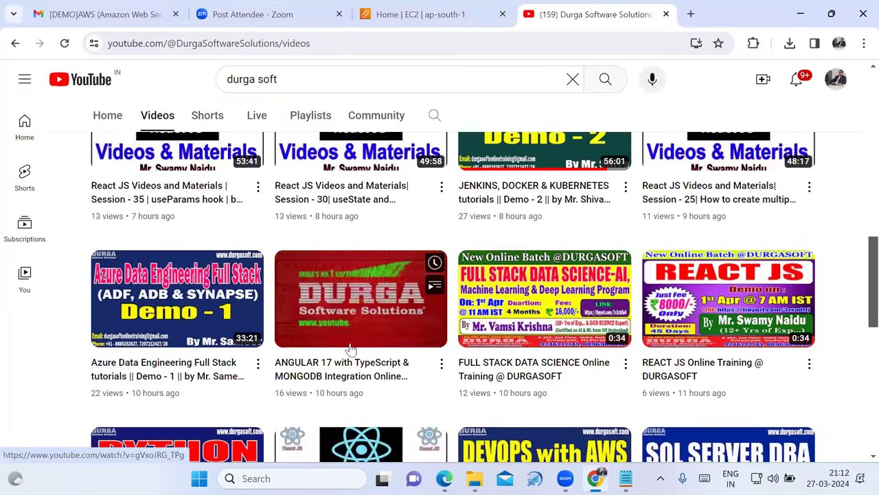
scroll(417, 331, down, 3)
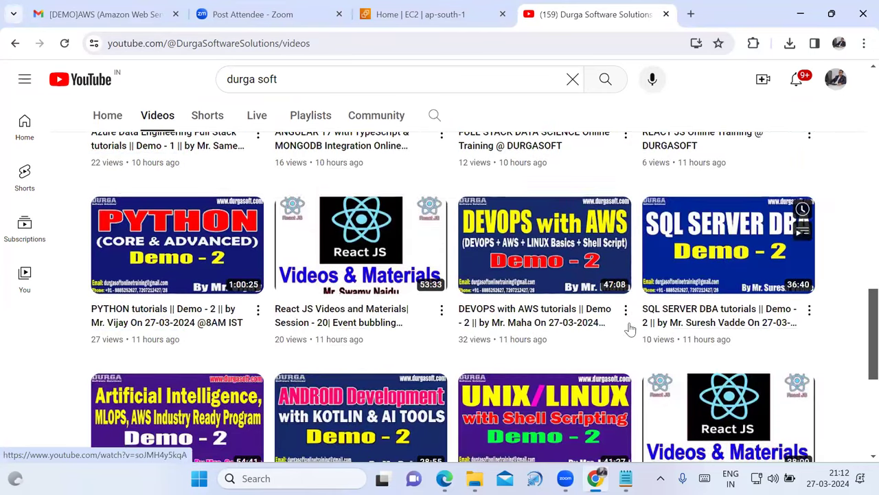
scroll(474, 385, down, 2)
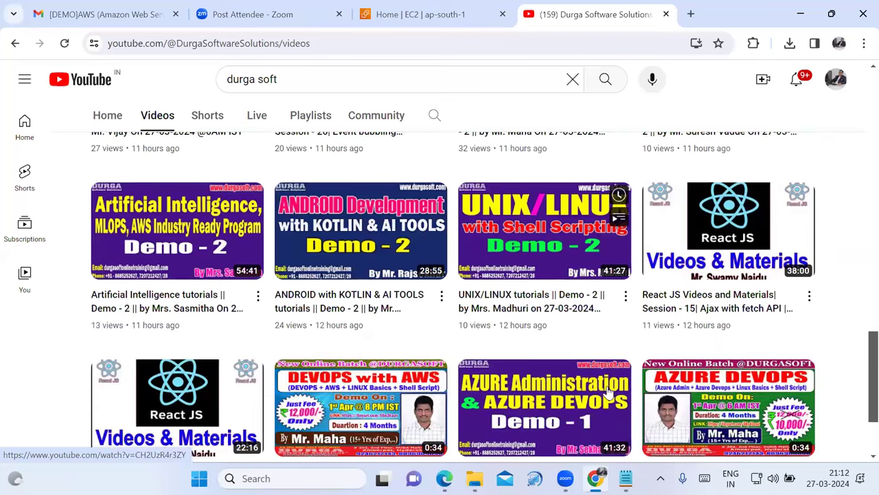
scroll(687, 398, down, 2)
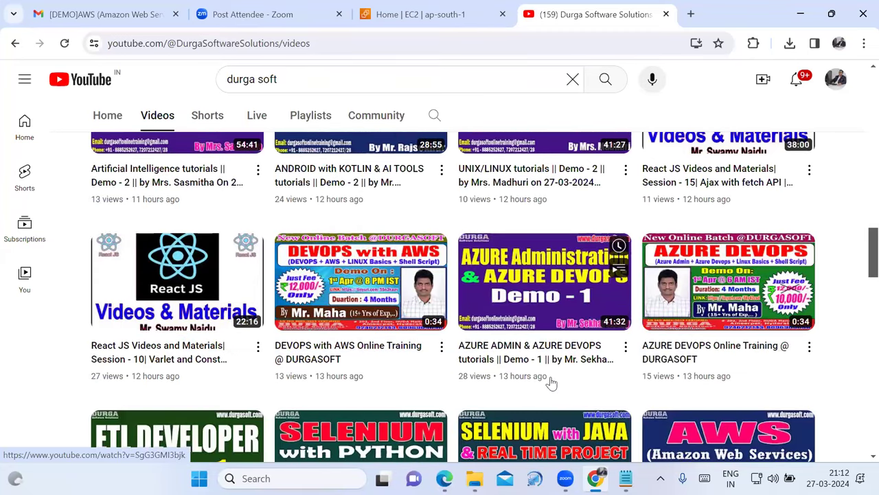
scroll(549, 383, down, 2)
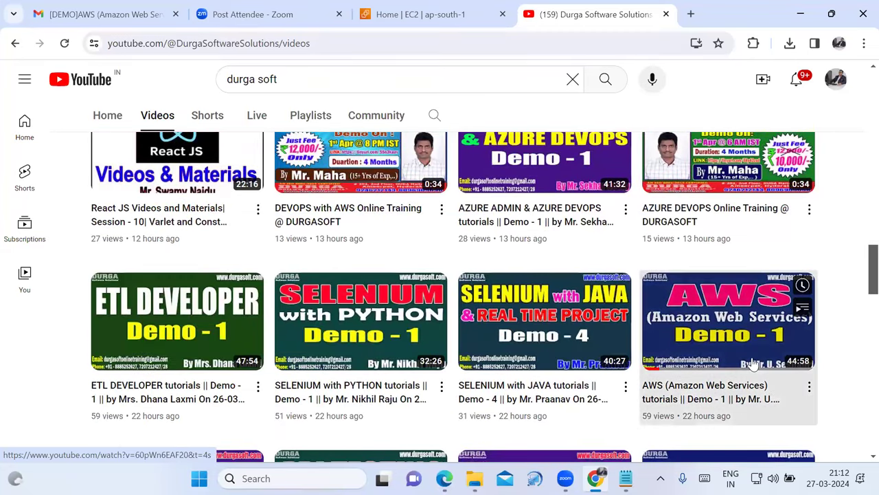
click(538, 322)
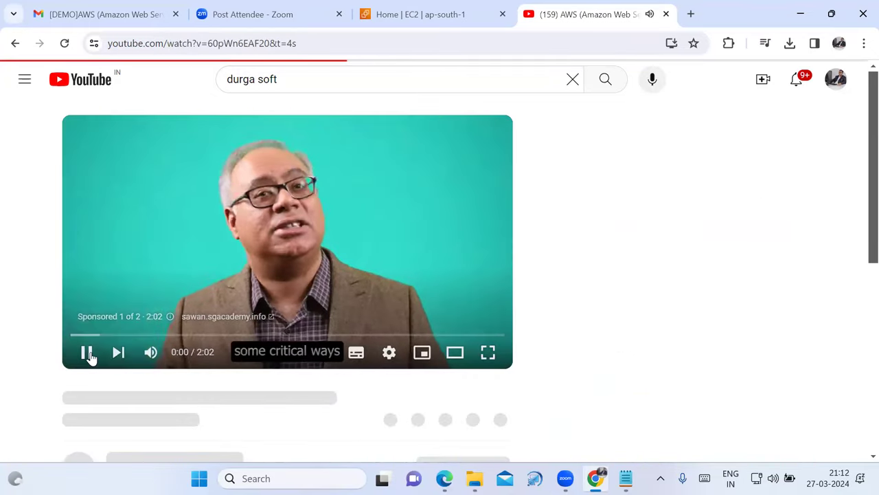
Mute the advertisement playing before the AWS Demo - 1 video and return from the advertiser's page to the video.
scroll(268, 411, down, 2)
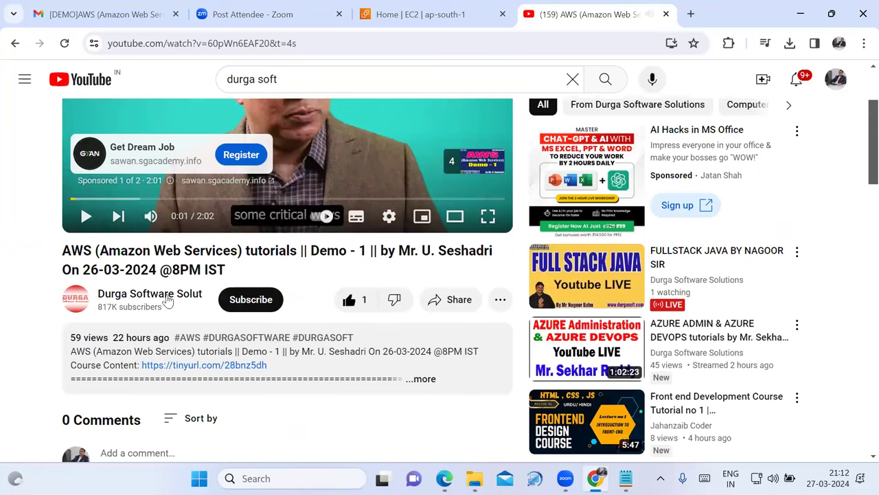
scroll(201, 256, up, 1)
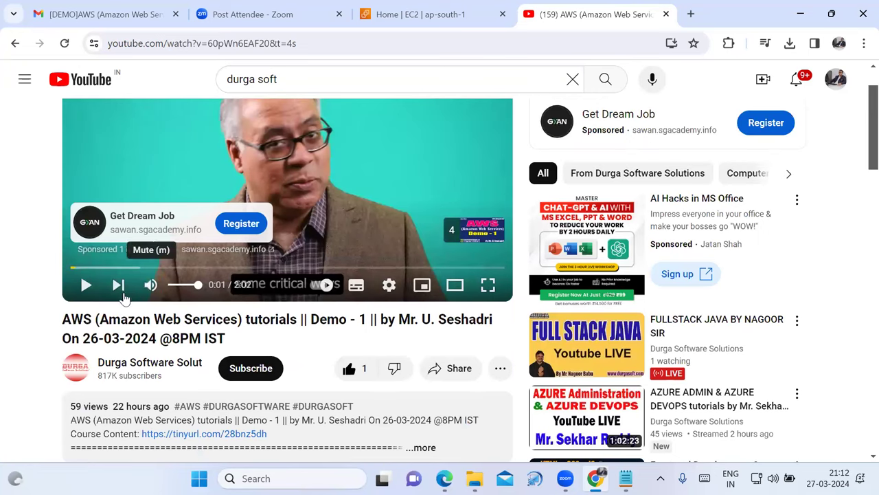
click(173, 284)
click(120, 235)
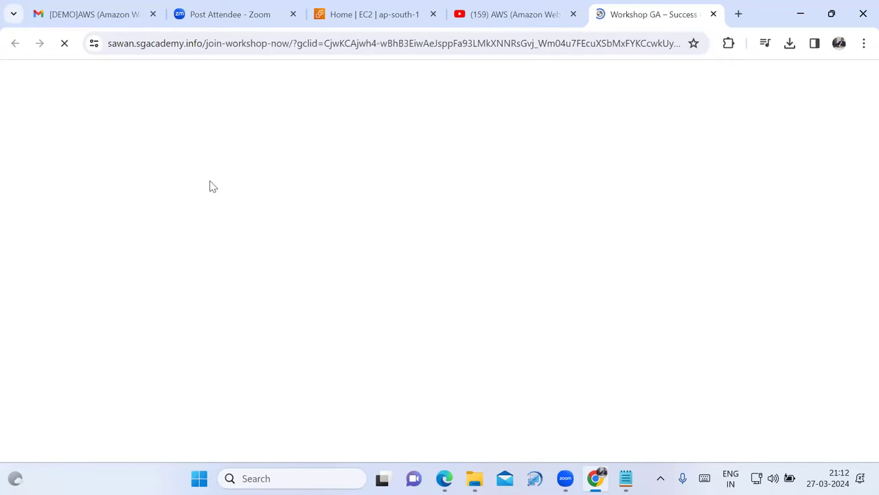
key(ctrl+shift+Tab)
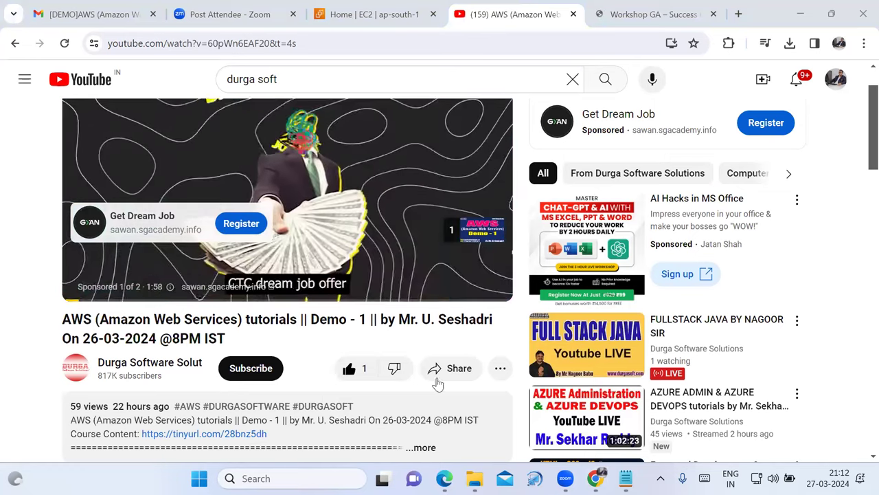
Copy the share link of the AWS Demo - 1 video and close the sharing dialog.
click(458, 375)
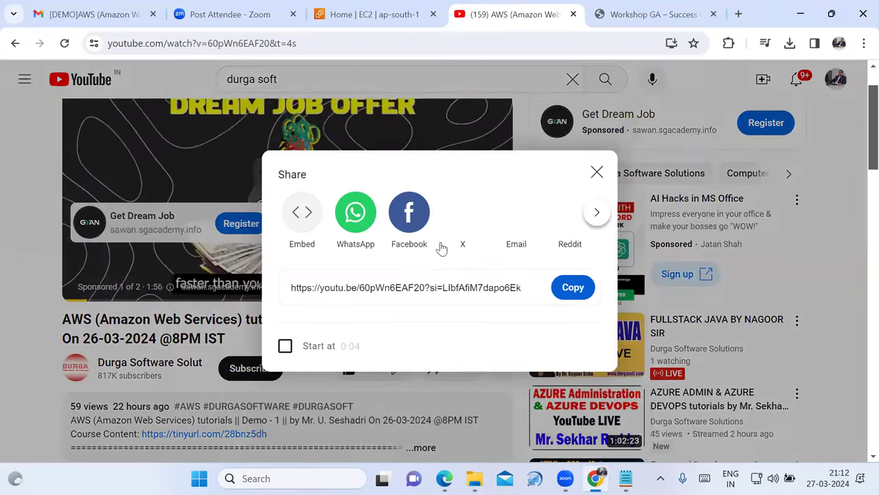
click(563, 292)
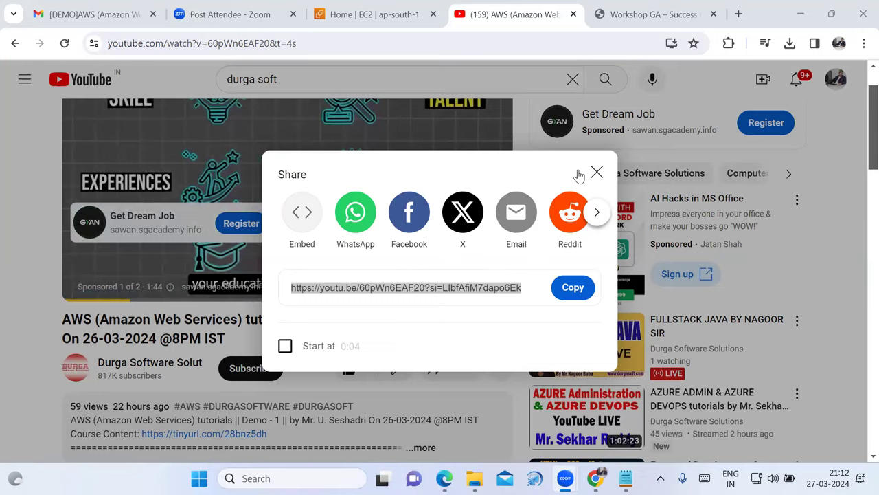
click(169, 243)
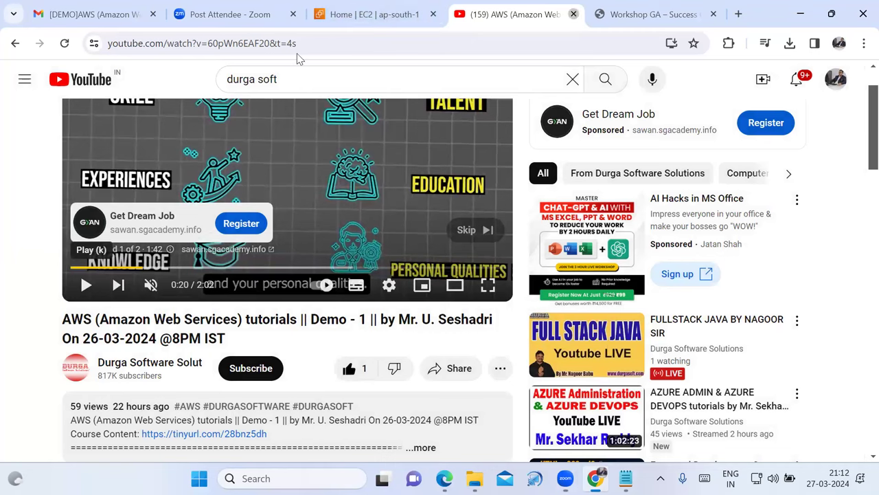
Close the YouTube video page and switch to the EC2 console page.
key(ctrl+w)
click(397, 17)
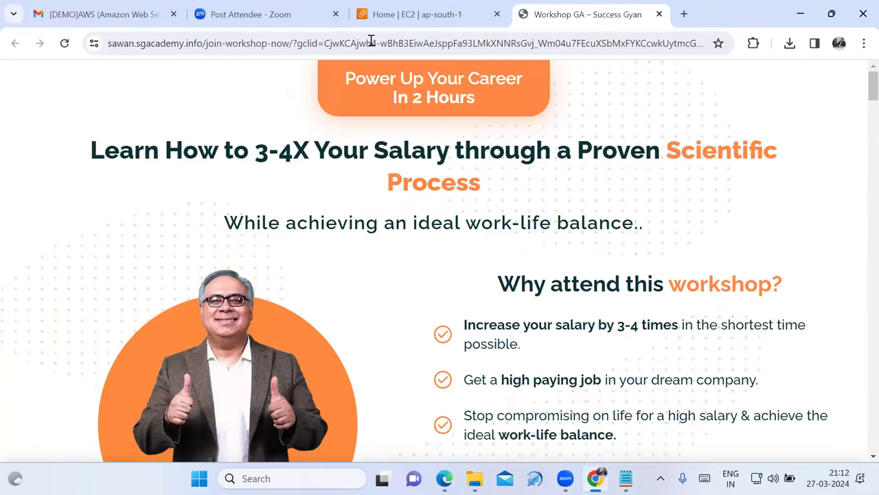